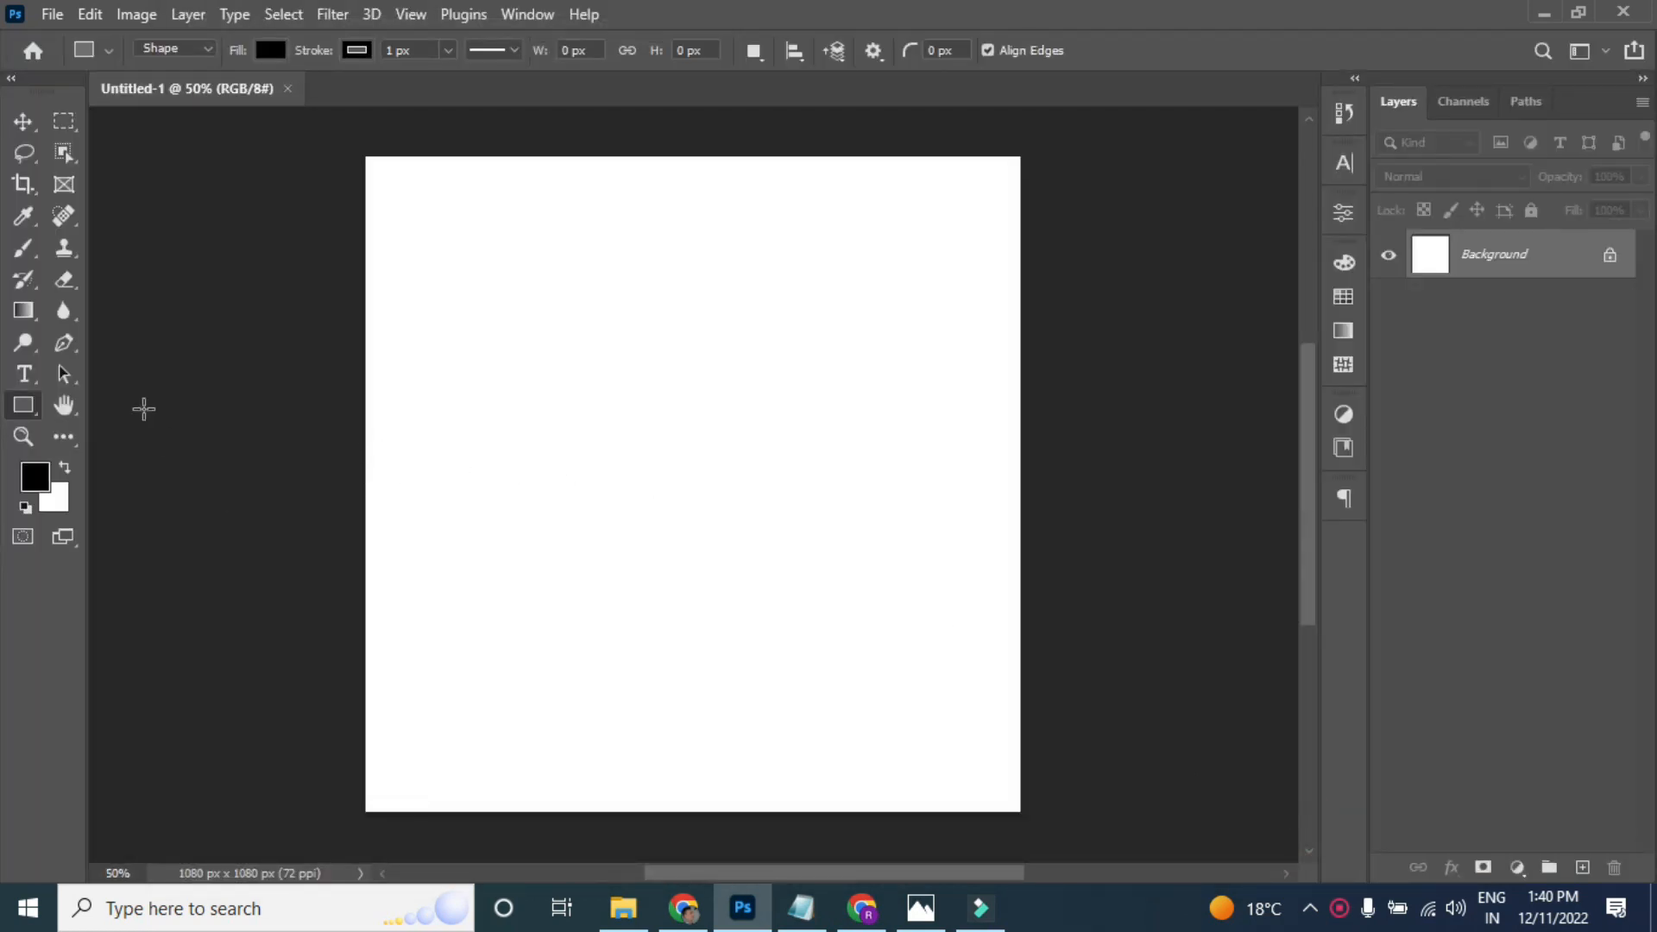
- Copy the orange and green bubble background from the "bjp background" image search in Chrome and paste it into the Photoshop document
click(861, 908)
right_click(1232, 502)
click(1323, 399)
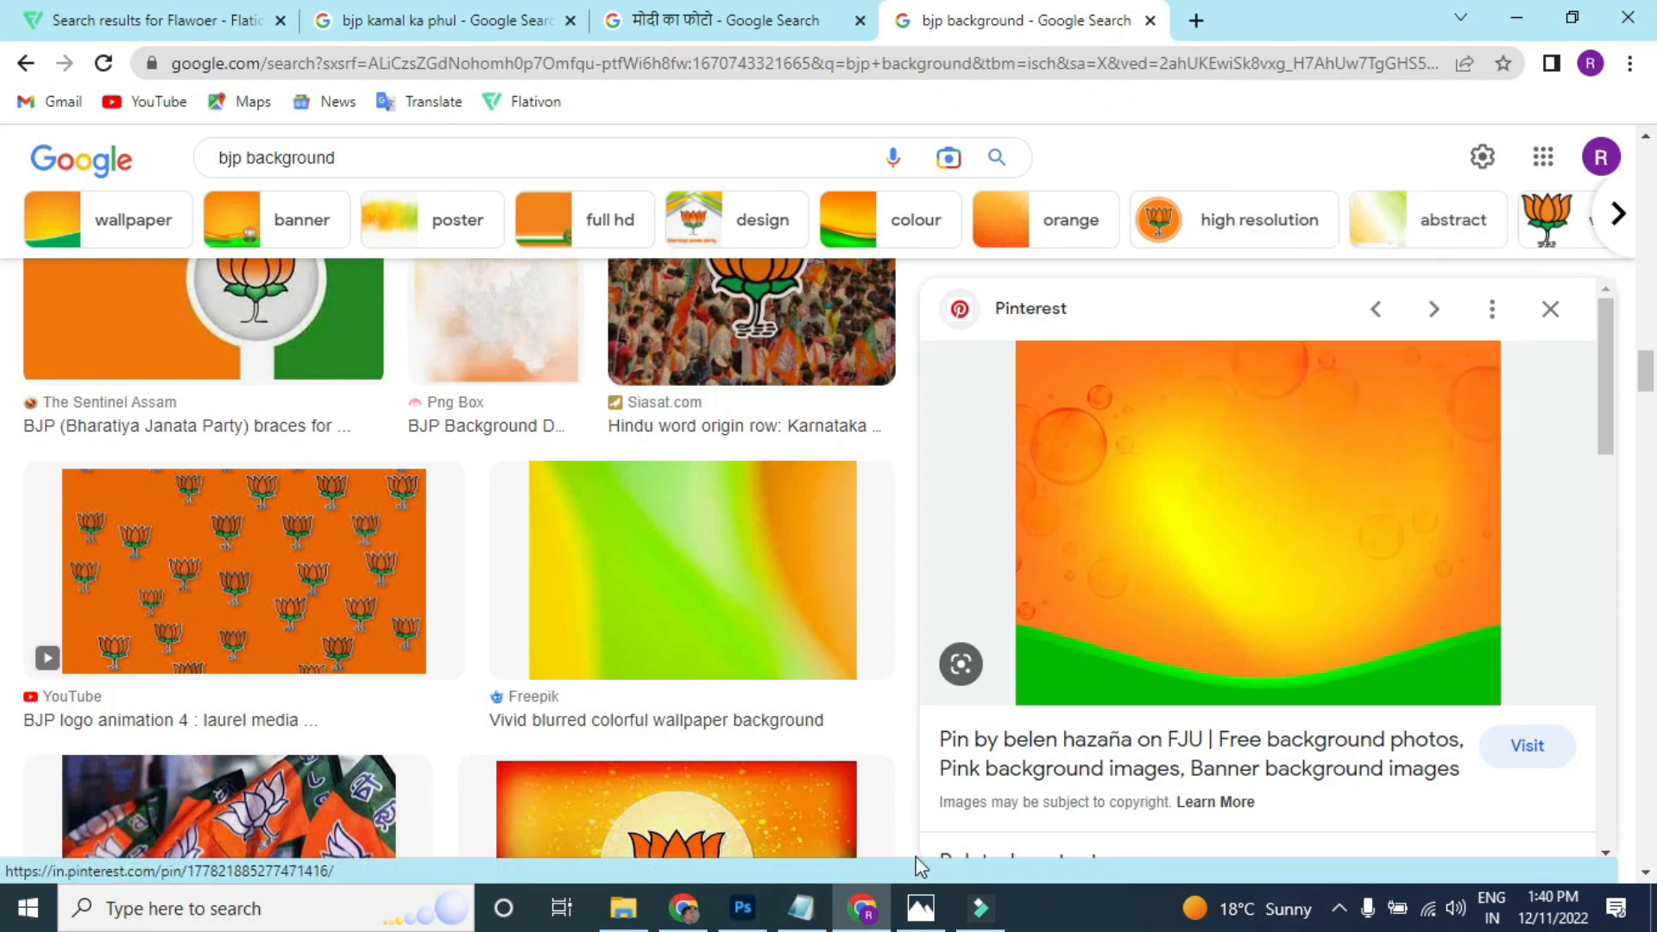
click(742, 908)
key(ctrl+v)
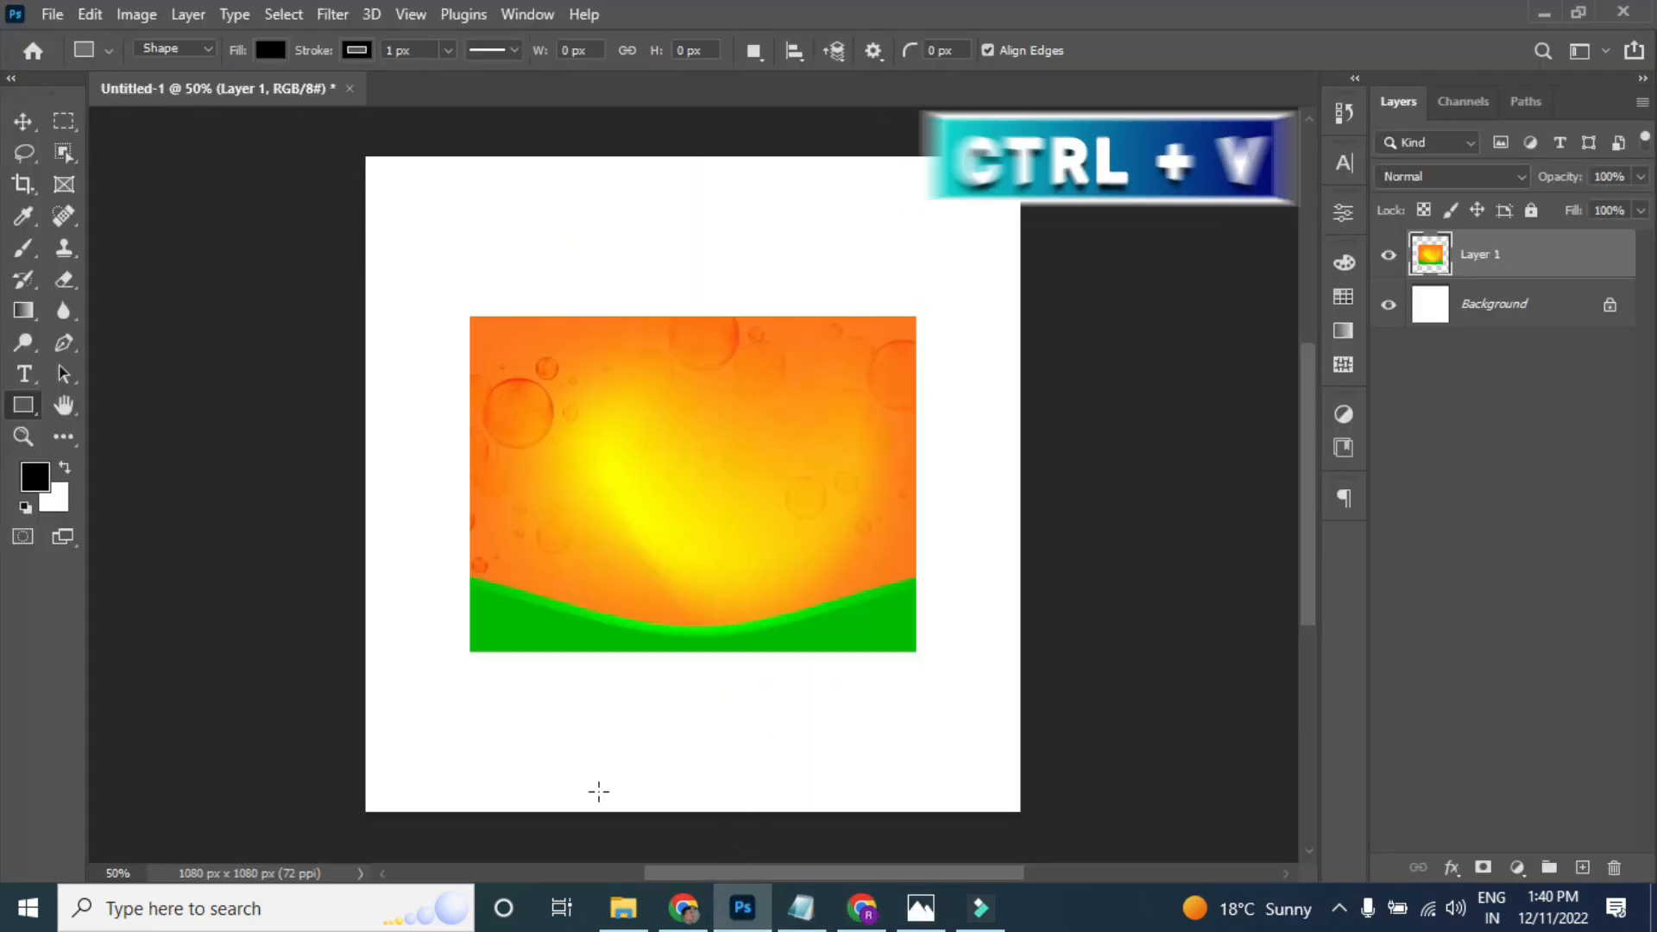
- Scale the pasted background proportionally to about 236% so it covers the whole canvas, and lock its layer
key(ctrl+t)
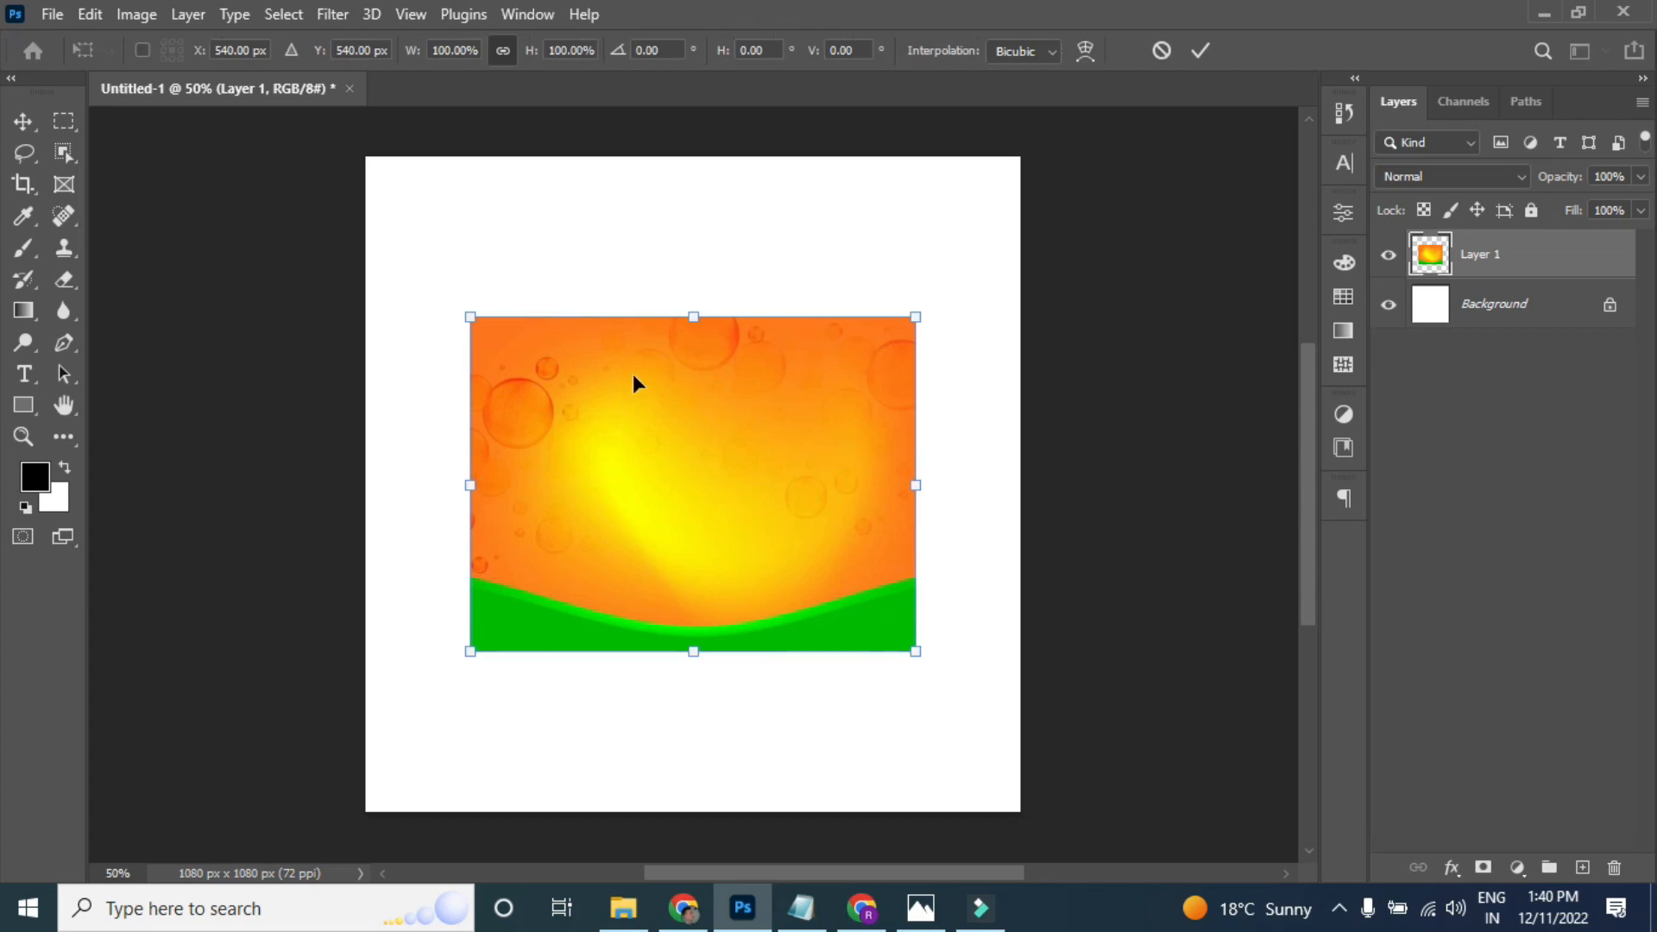
drag(695, 311, 692, 155)
drag(691, 657, 704, 848)
key(Return)
key(u)
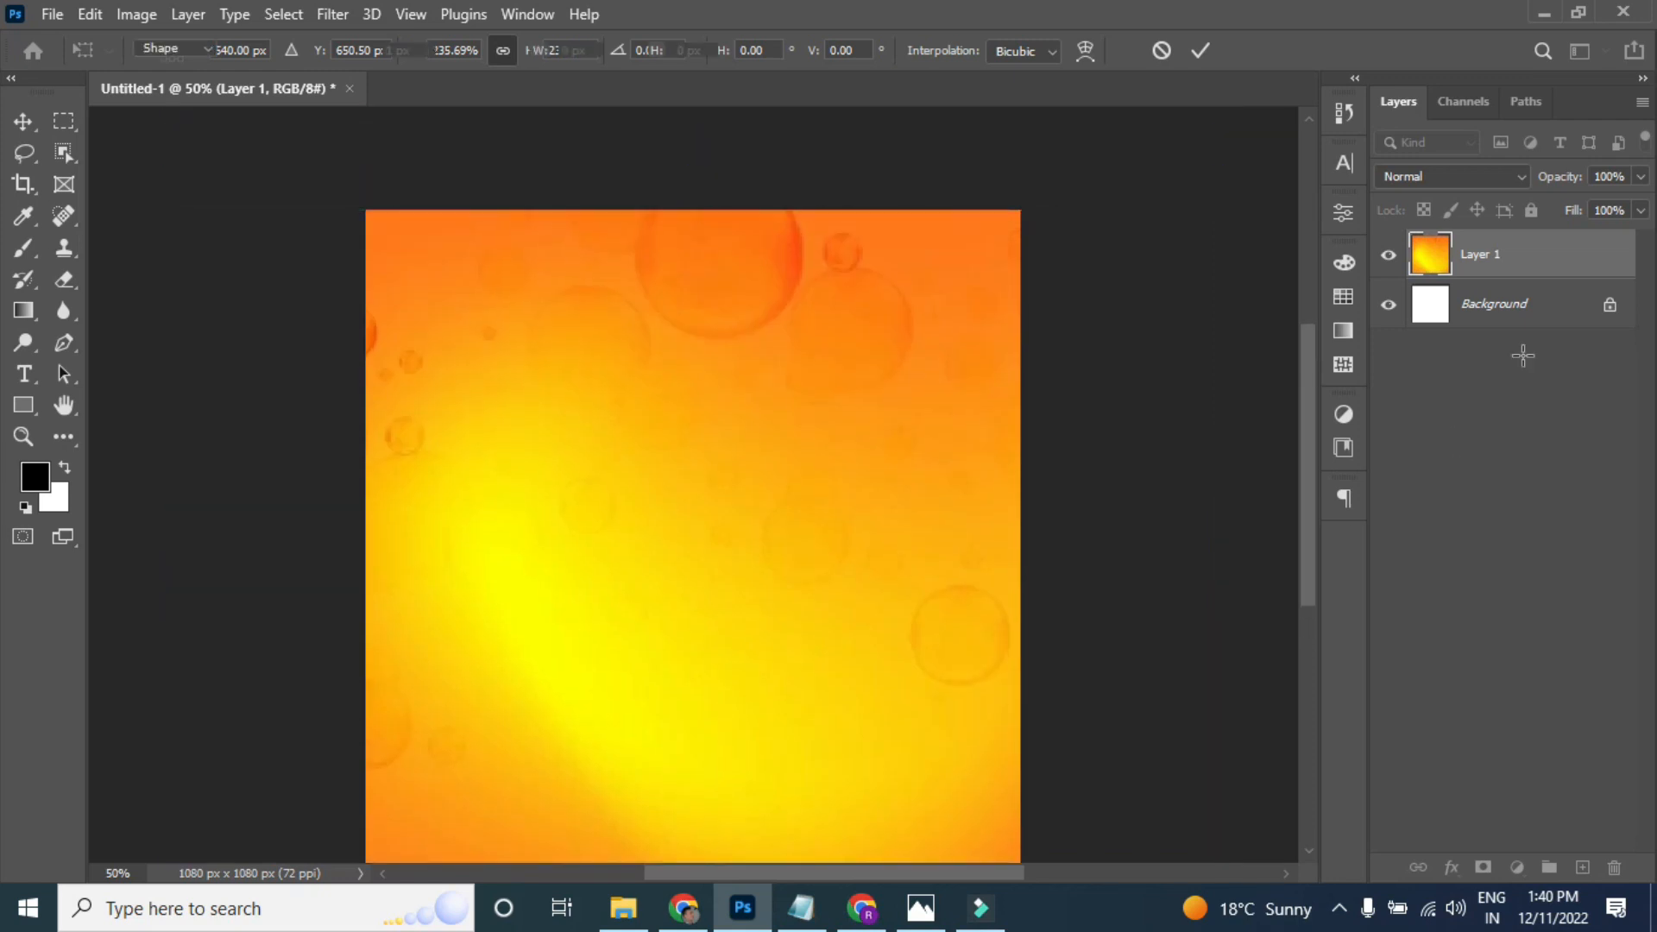
click(1533, 211)
scroll(687, 578, down, 1)
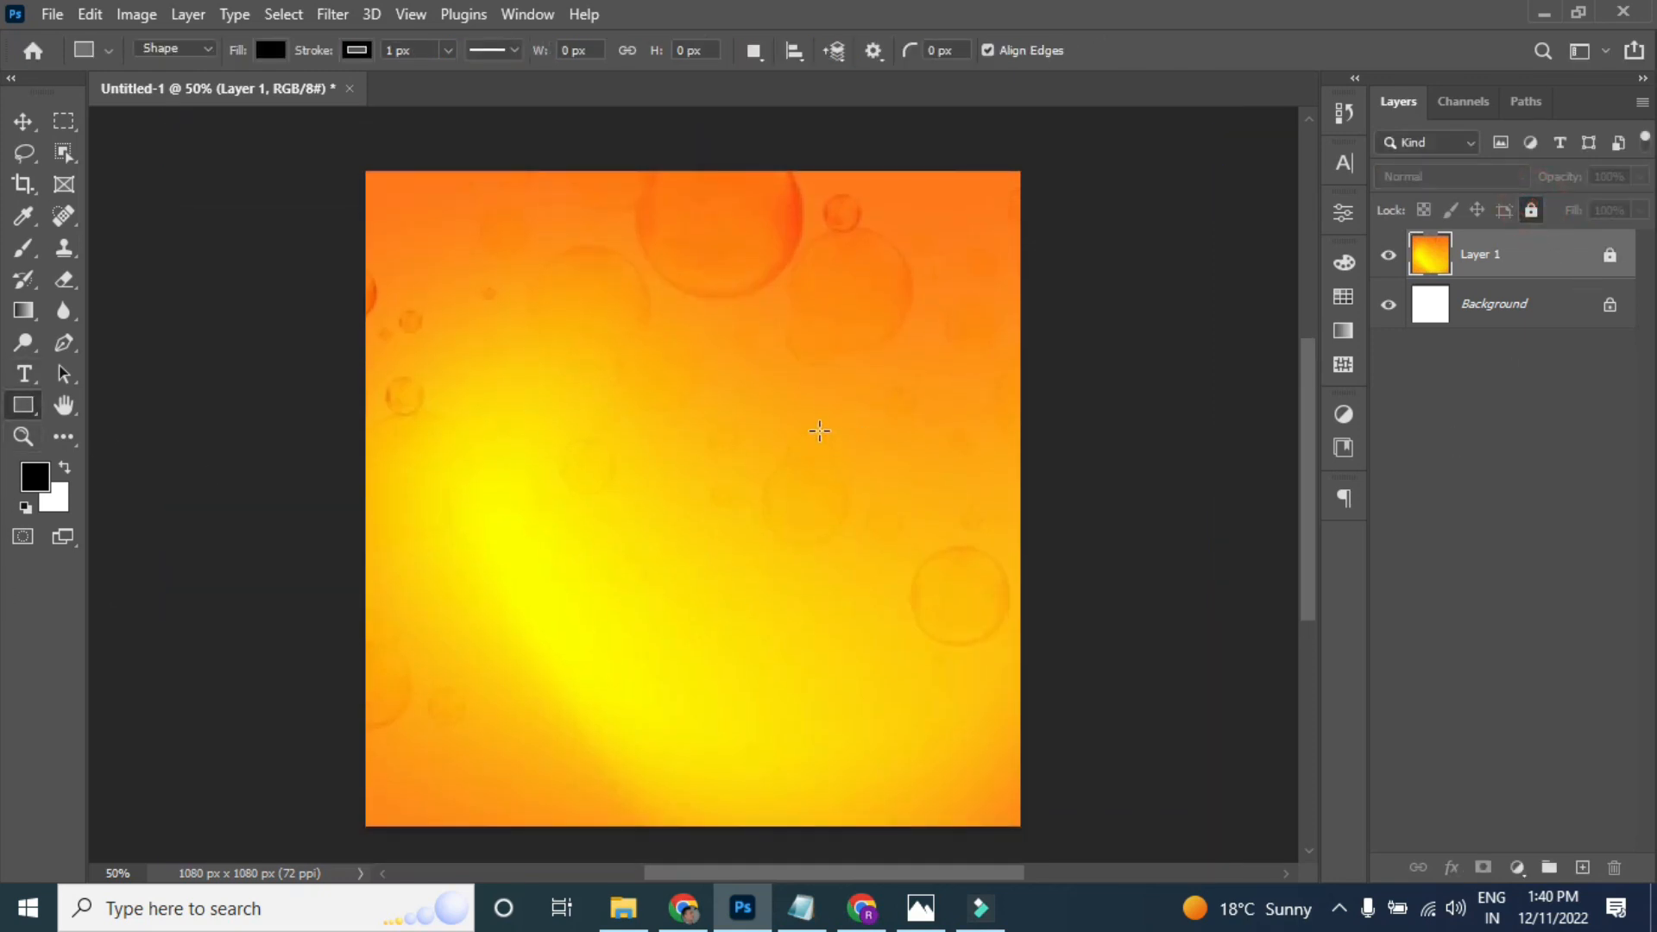
- Draw a large black rectangle over the right part of the canvas and delete the stray second rectangle
drag(761, 354, 1060, 749)
drag(930, 487, 863, 485)
click(24, 122)
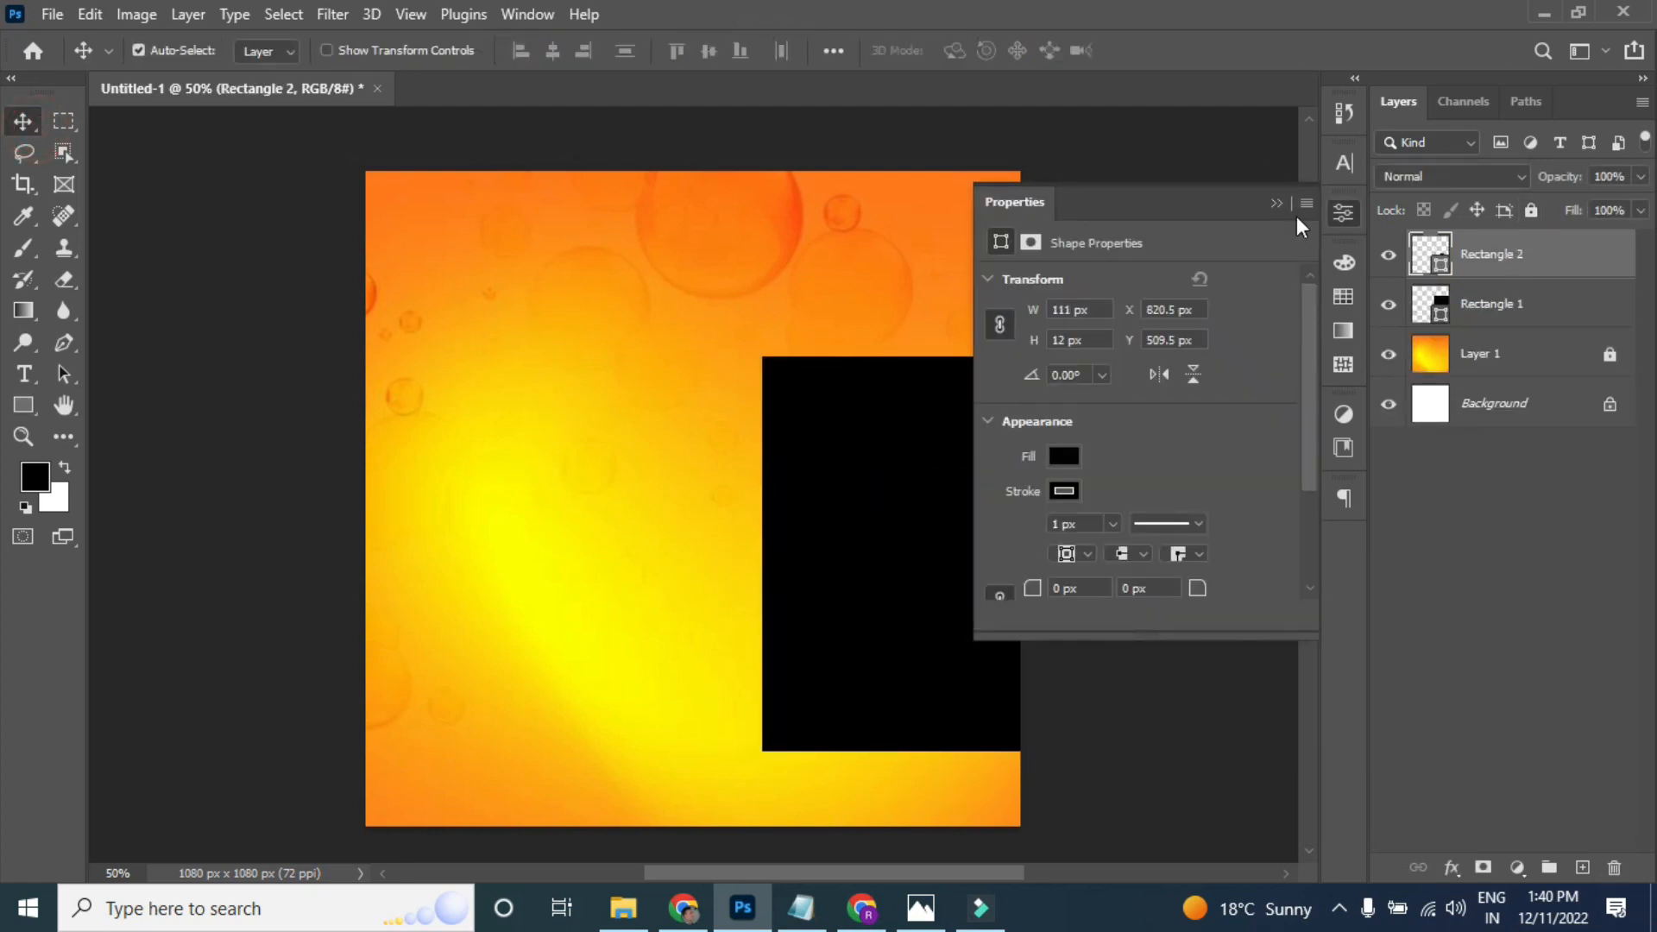
click(1278, 203)
click(1561, 252)
key(Delete)
- Resize the black rectangle to about 481 × 637 px and position it fully inside the canvas near the right edge
key(ctrl+t)
drag(921, 546, 882, 528)
drag(1023, 733, 1060, 781)
drag(958, 675, 893, 665)
drag(1008, 735, 980, 697)
drag(856, 613, 925, 680)
key(Return)
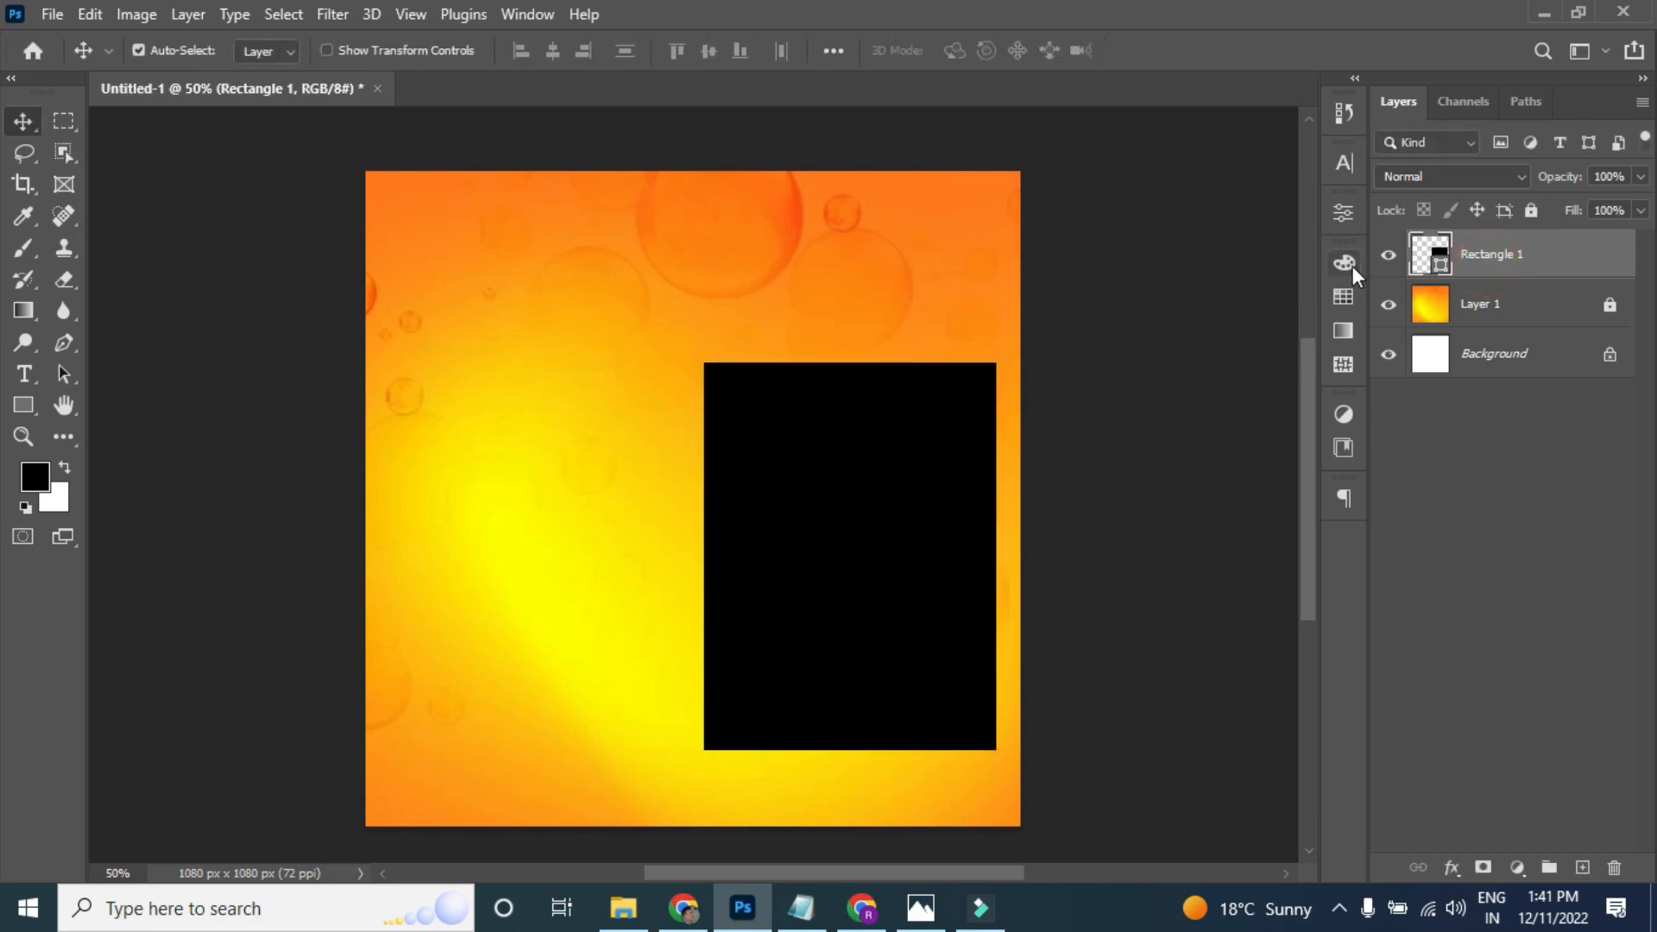
- Fill the rectangle with the recently used green and remove its stroke
click(1343, 214)
click(1064, 454)
click(1029, 585)
click(1069, 454)
click(1074, 488)
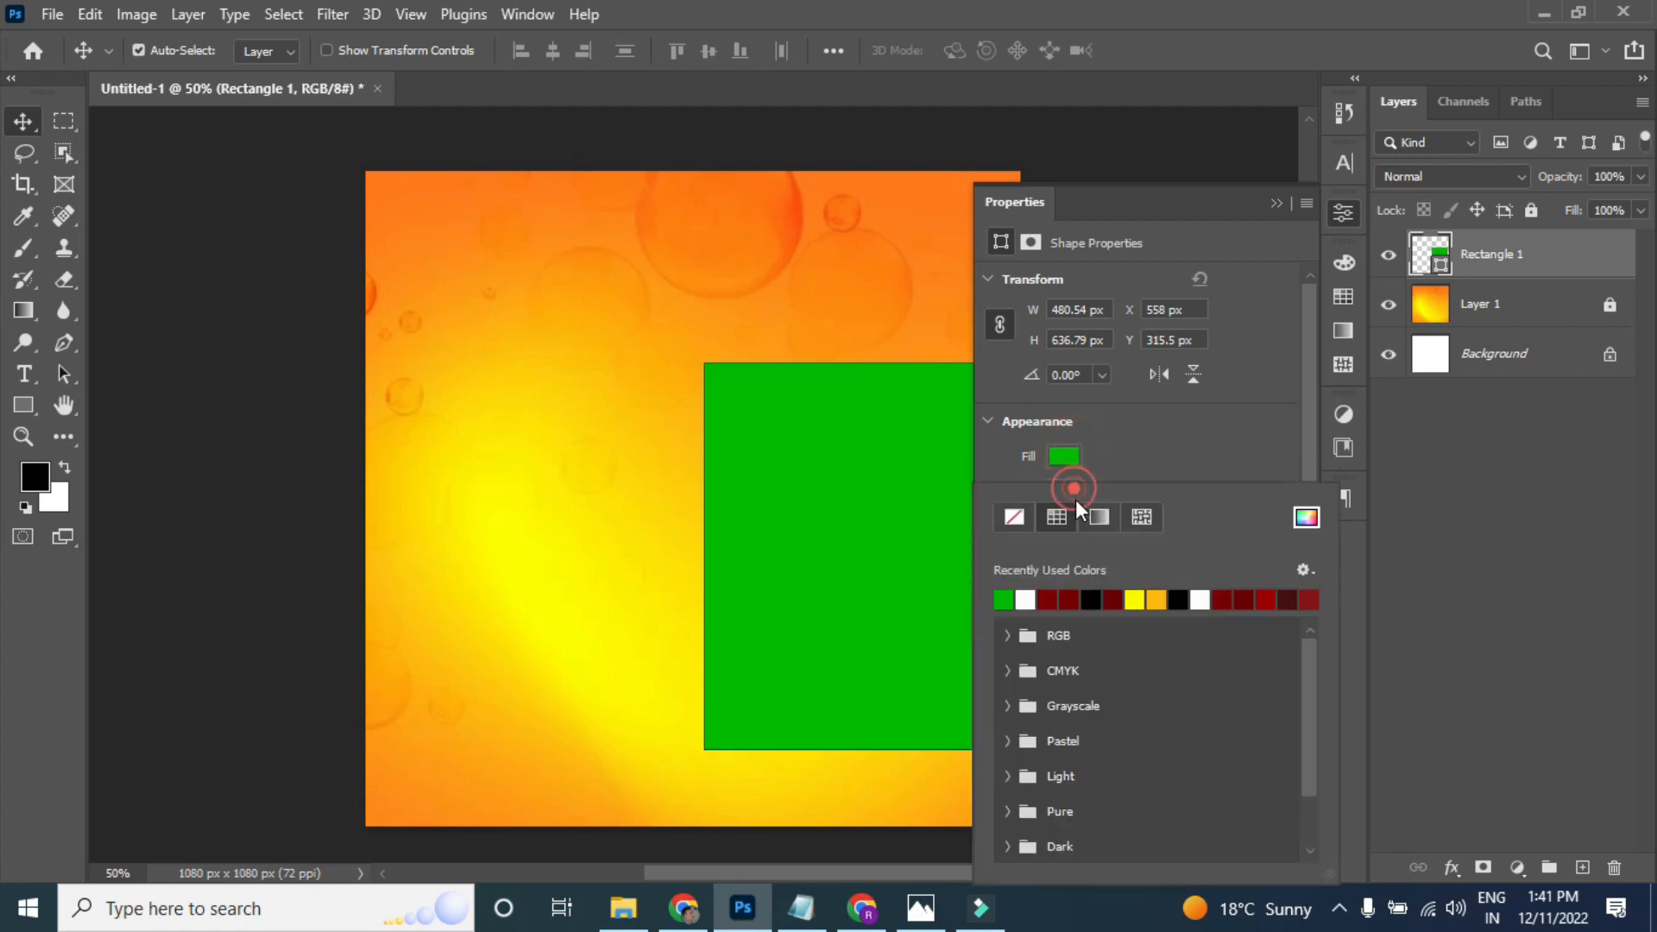
click(1014, 516)
click(1064, 456)
click(1117, 453)
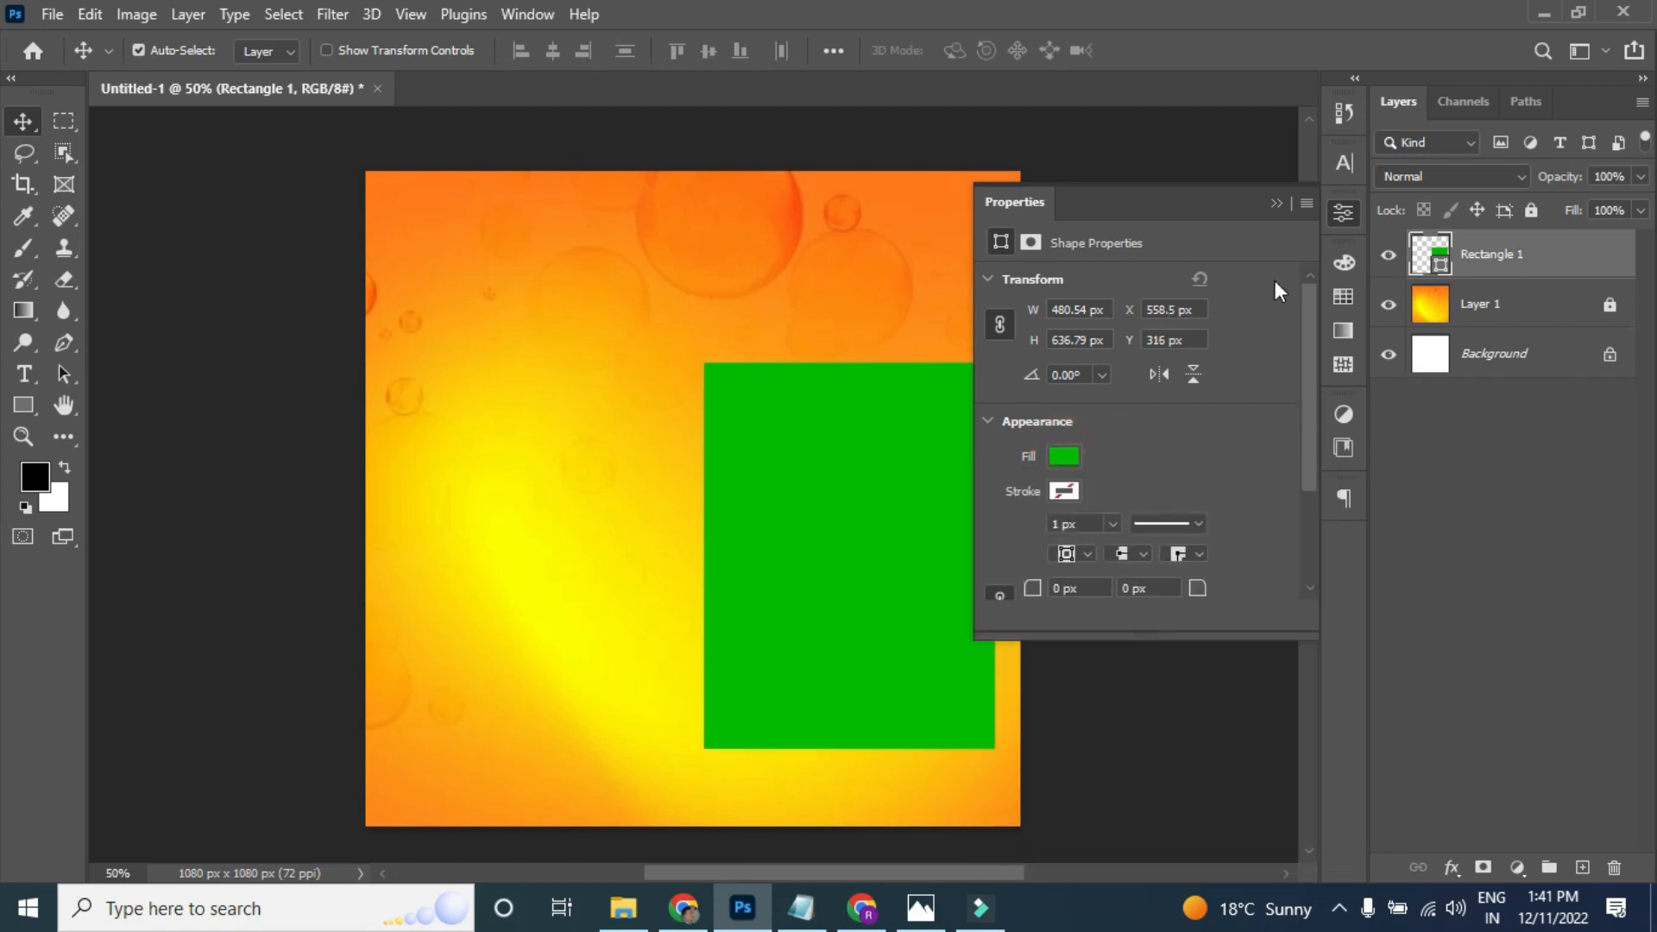
- Unlink the corner radii and round only the green rectangle's top-left corner to 300 px
scroll(1138, 555, down, 1)
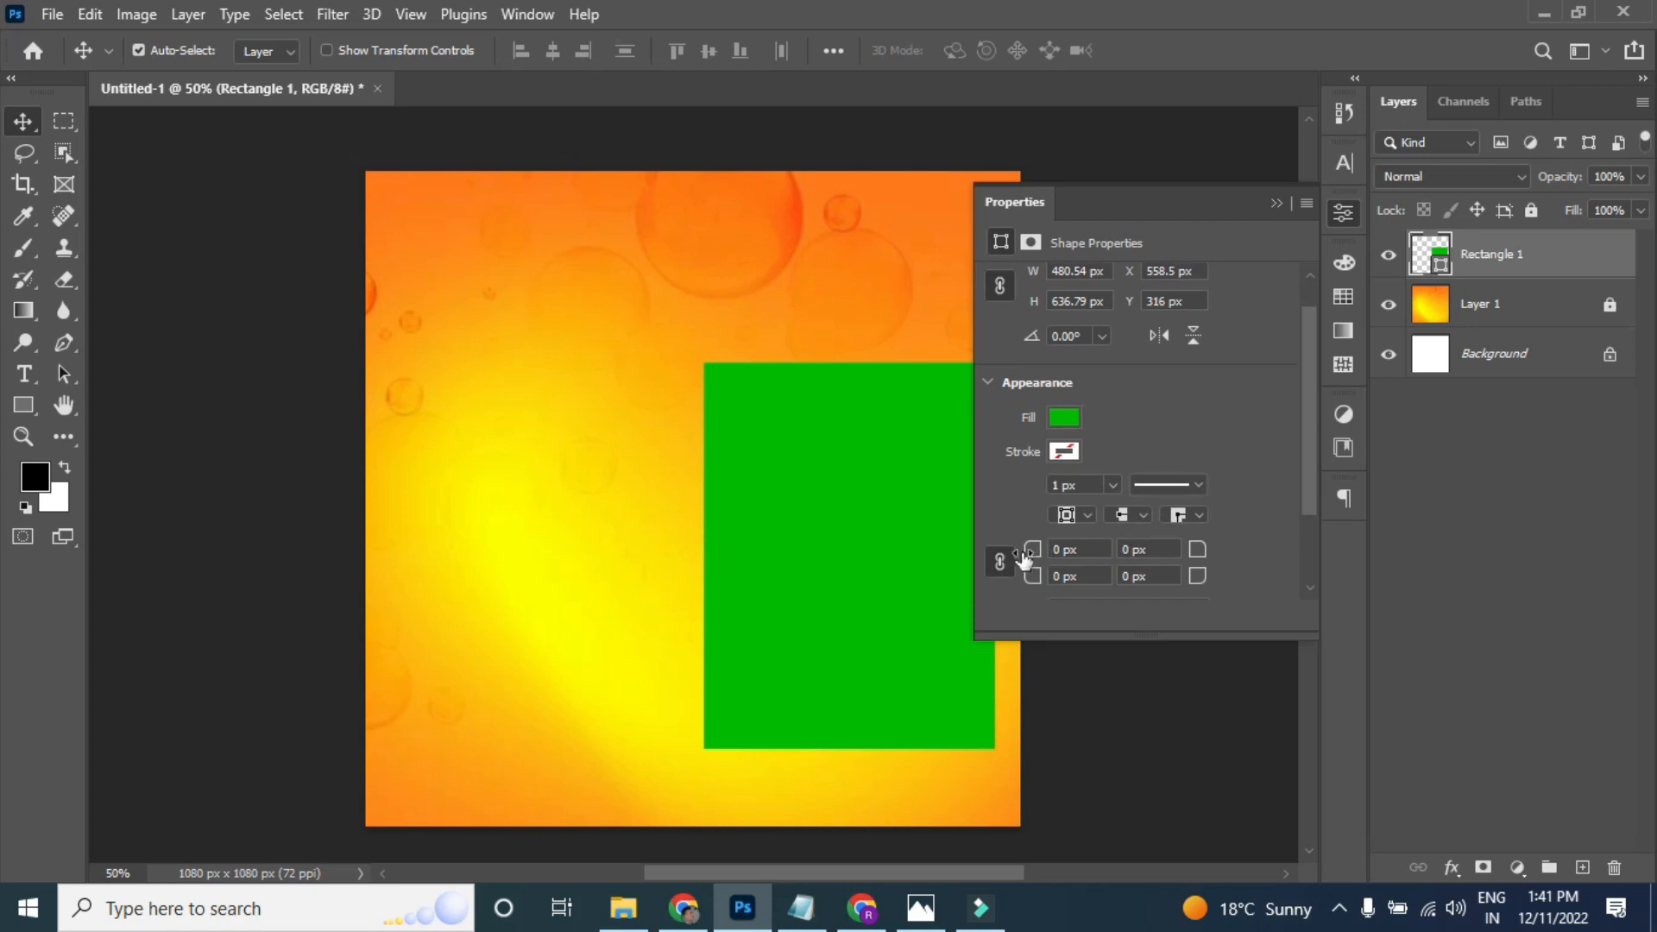
click(1001, 561)
key(Tab)
text(300)
key(Return)
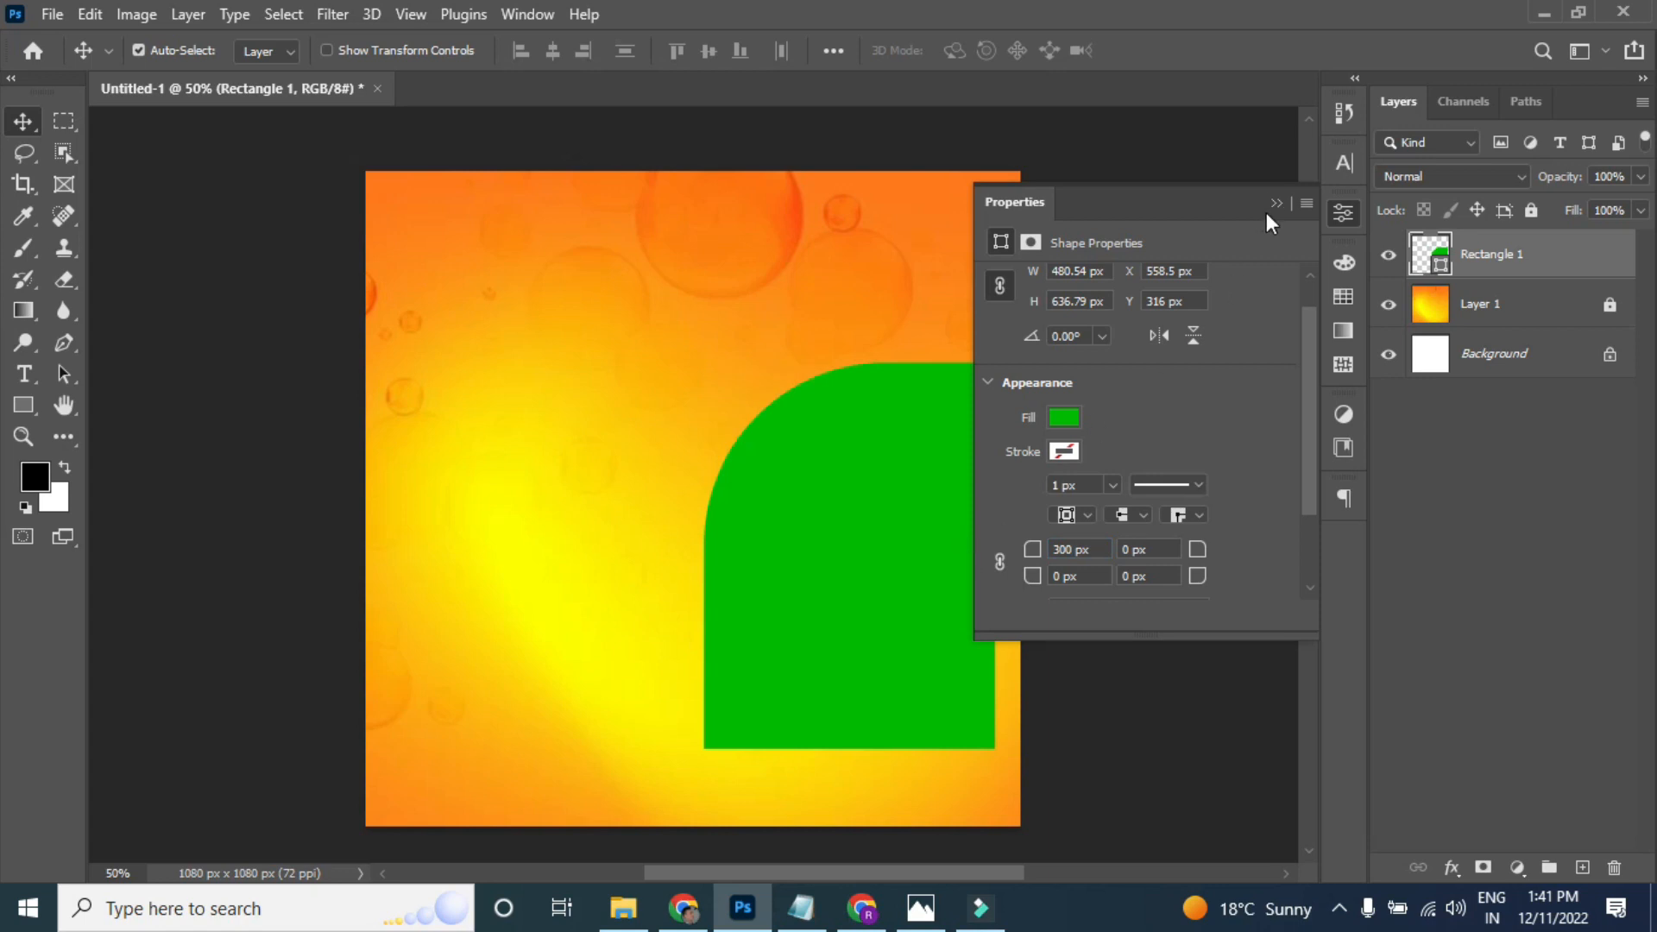
click(1276, 203)
- Enlarge the green shape to about 654 px high and shift it slightly up and left
key(ctrl+t)
drag(993, 752, 999, 757)
drag(896, 666, 882, 651)
key(Return)
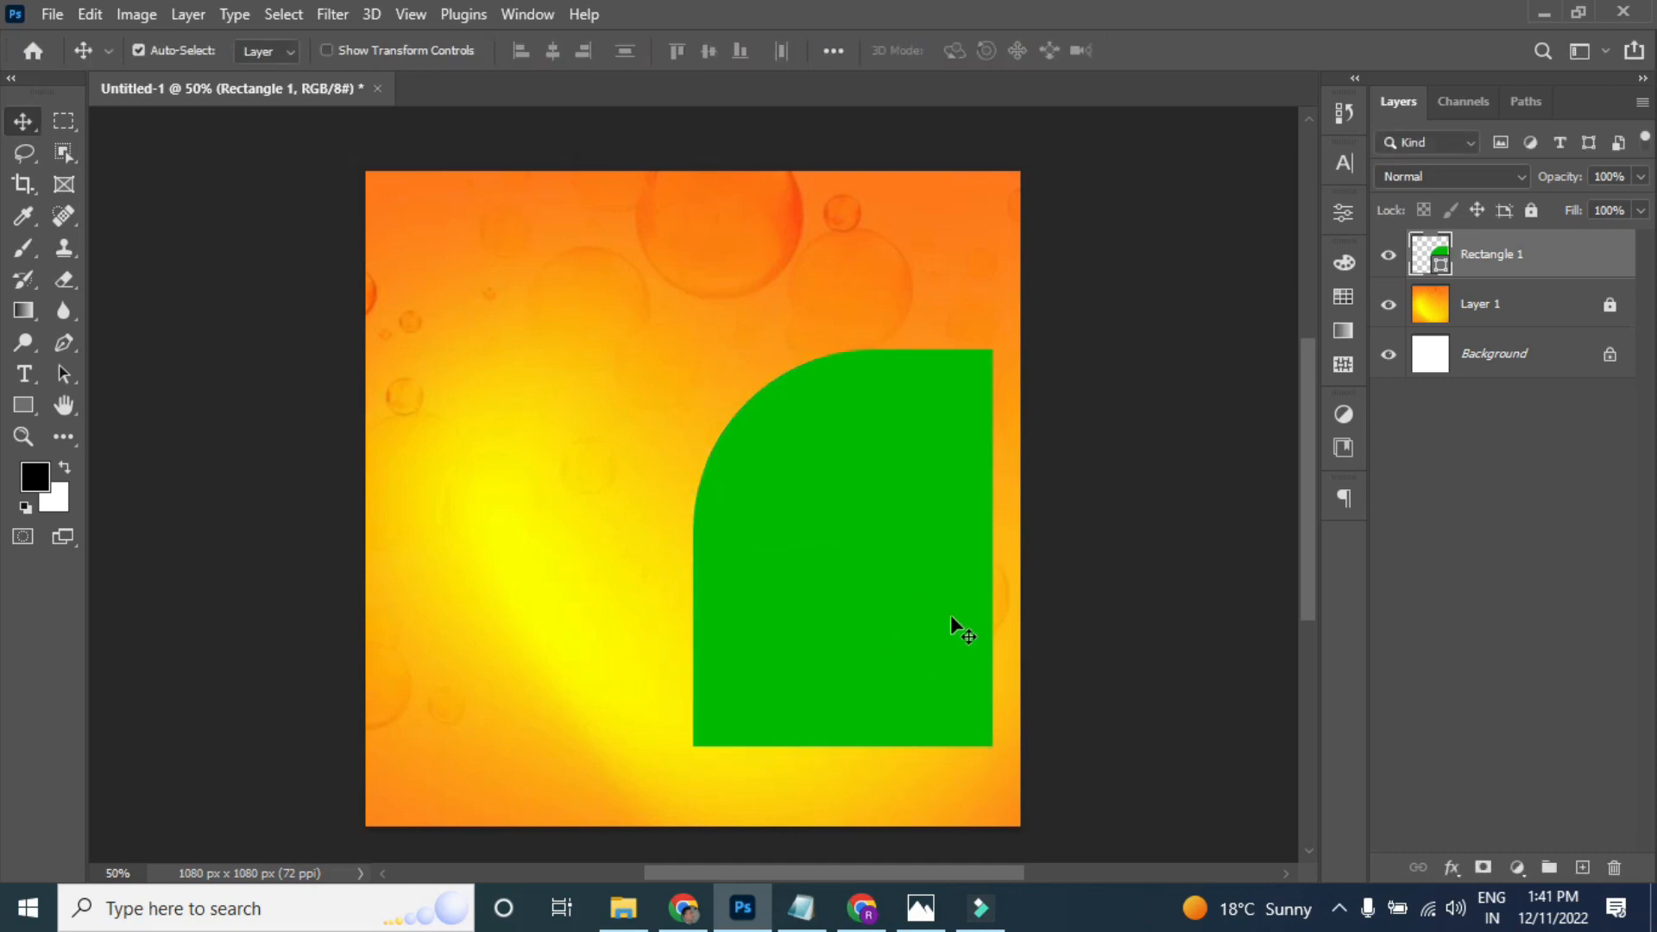
- Duplicate the green shape's layer, keeping the default copy name
right_click(1554, 267)
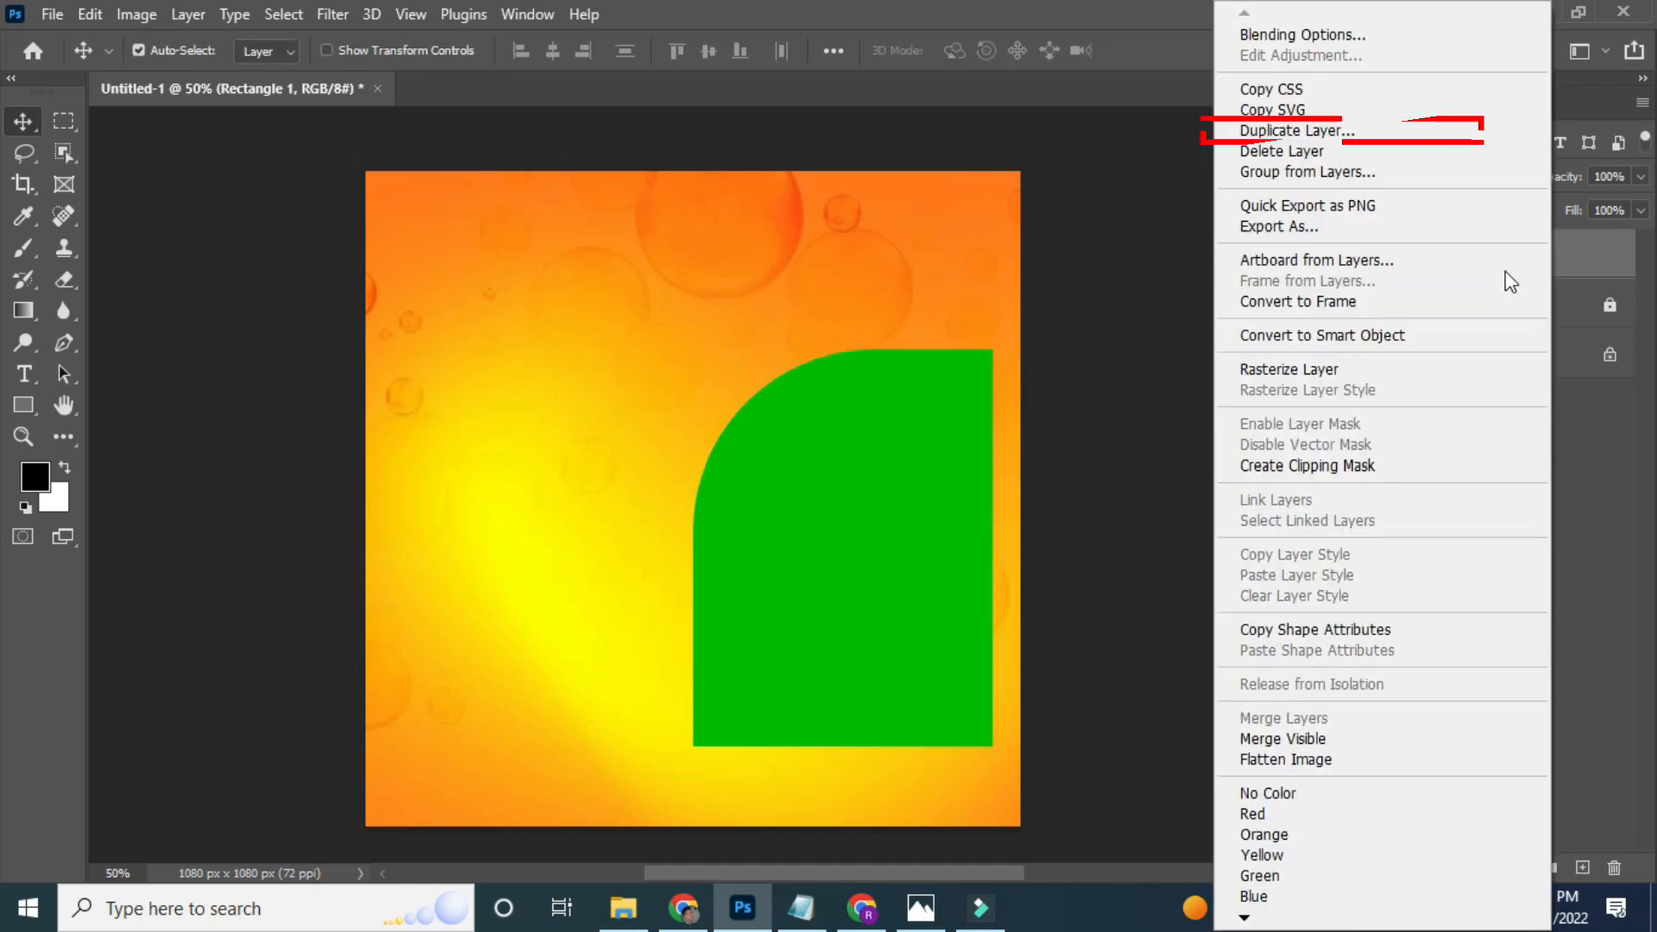
click(1386, 141)
click(1025, 231)
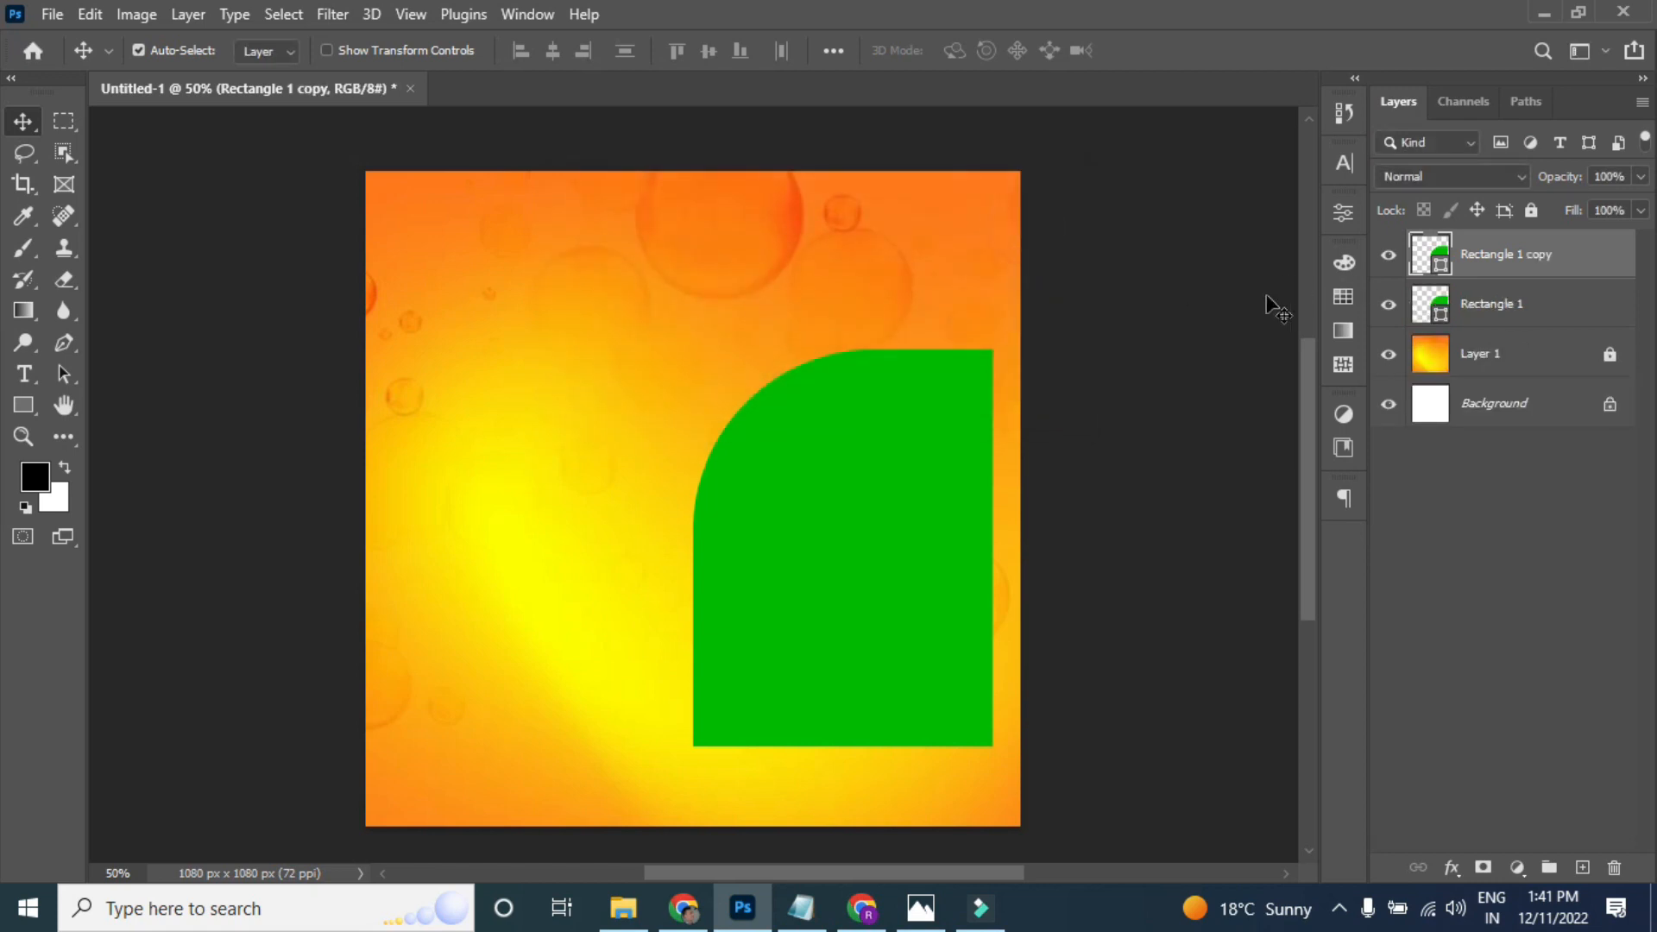
- Turn the duplicate shape into an outline with no fill and a white stroke about 7.63 px wide
click(1343, 214)
click(1058, 417)
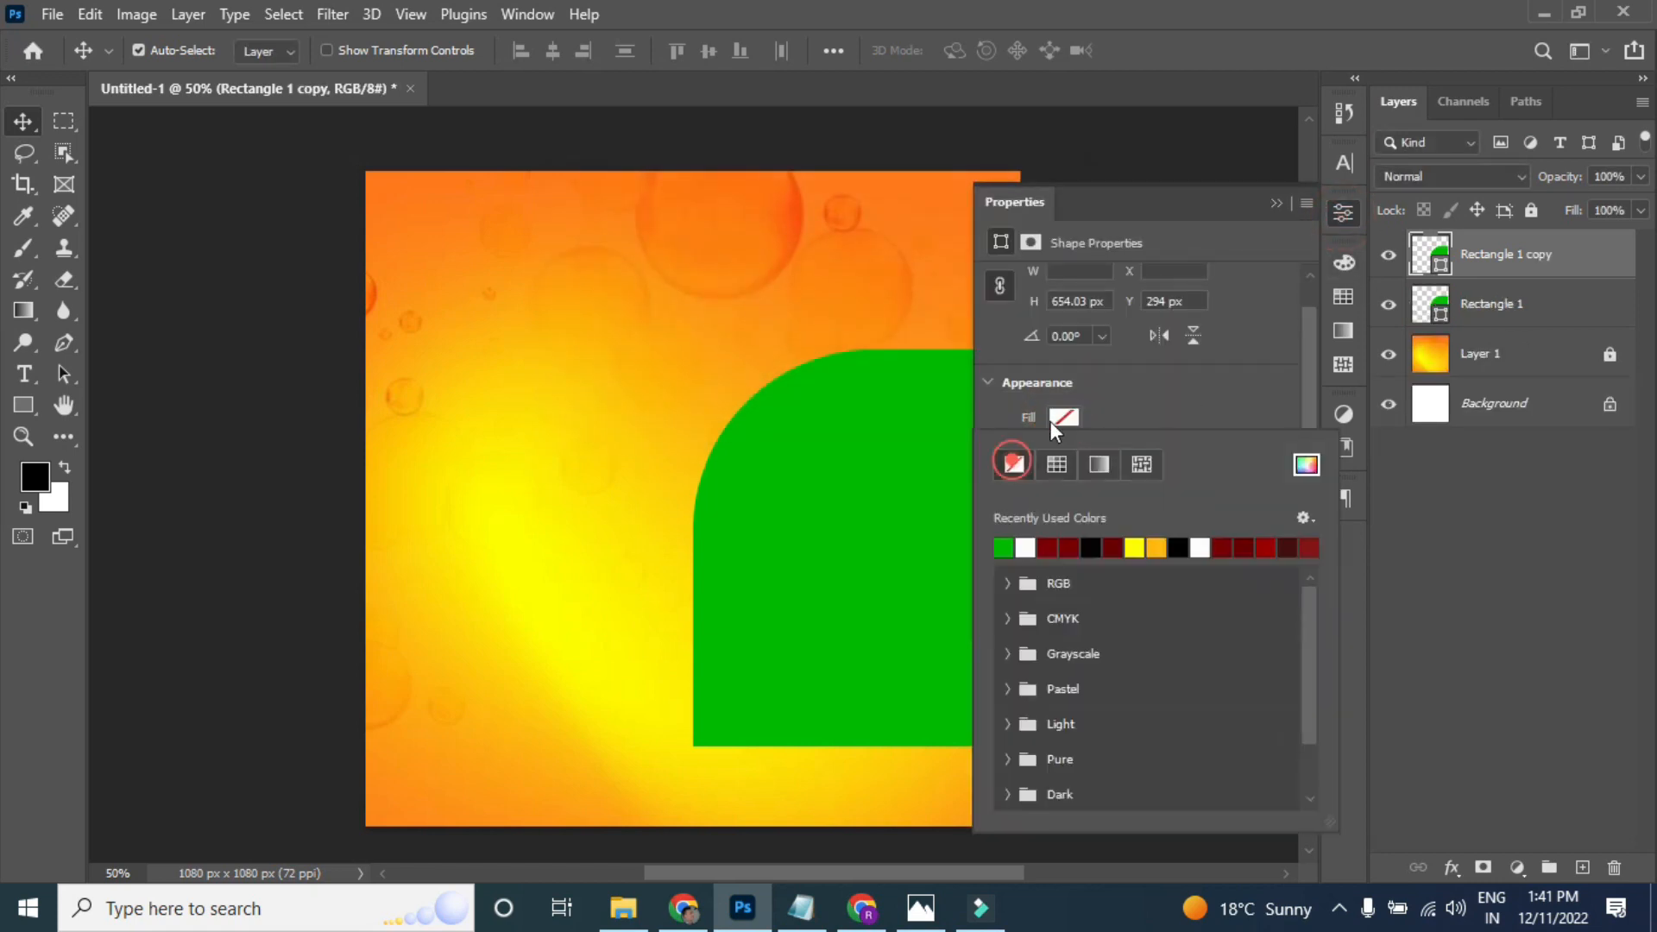
click(1064, 452)
click(1064, 452)
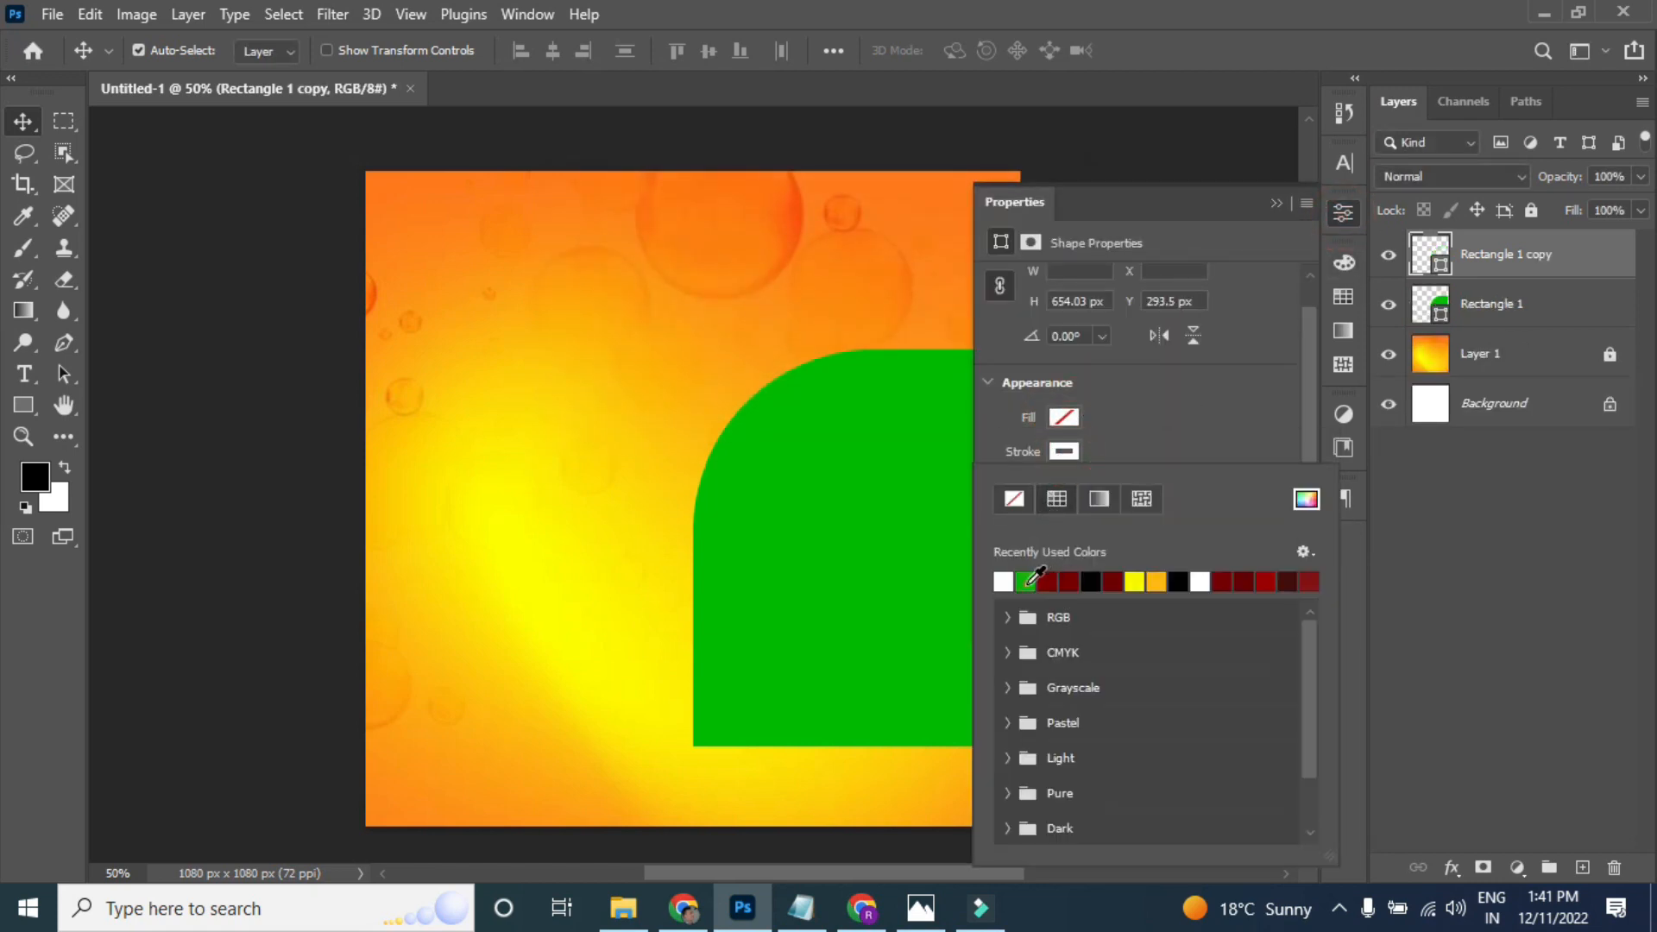
click(1064, 450)
click(1114, 485)
mouse_move(1115, 512)
mouse_down()
mouse_move(1147, 515)
mouse_move(1126, 513)
mouse_up()
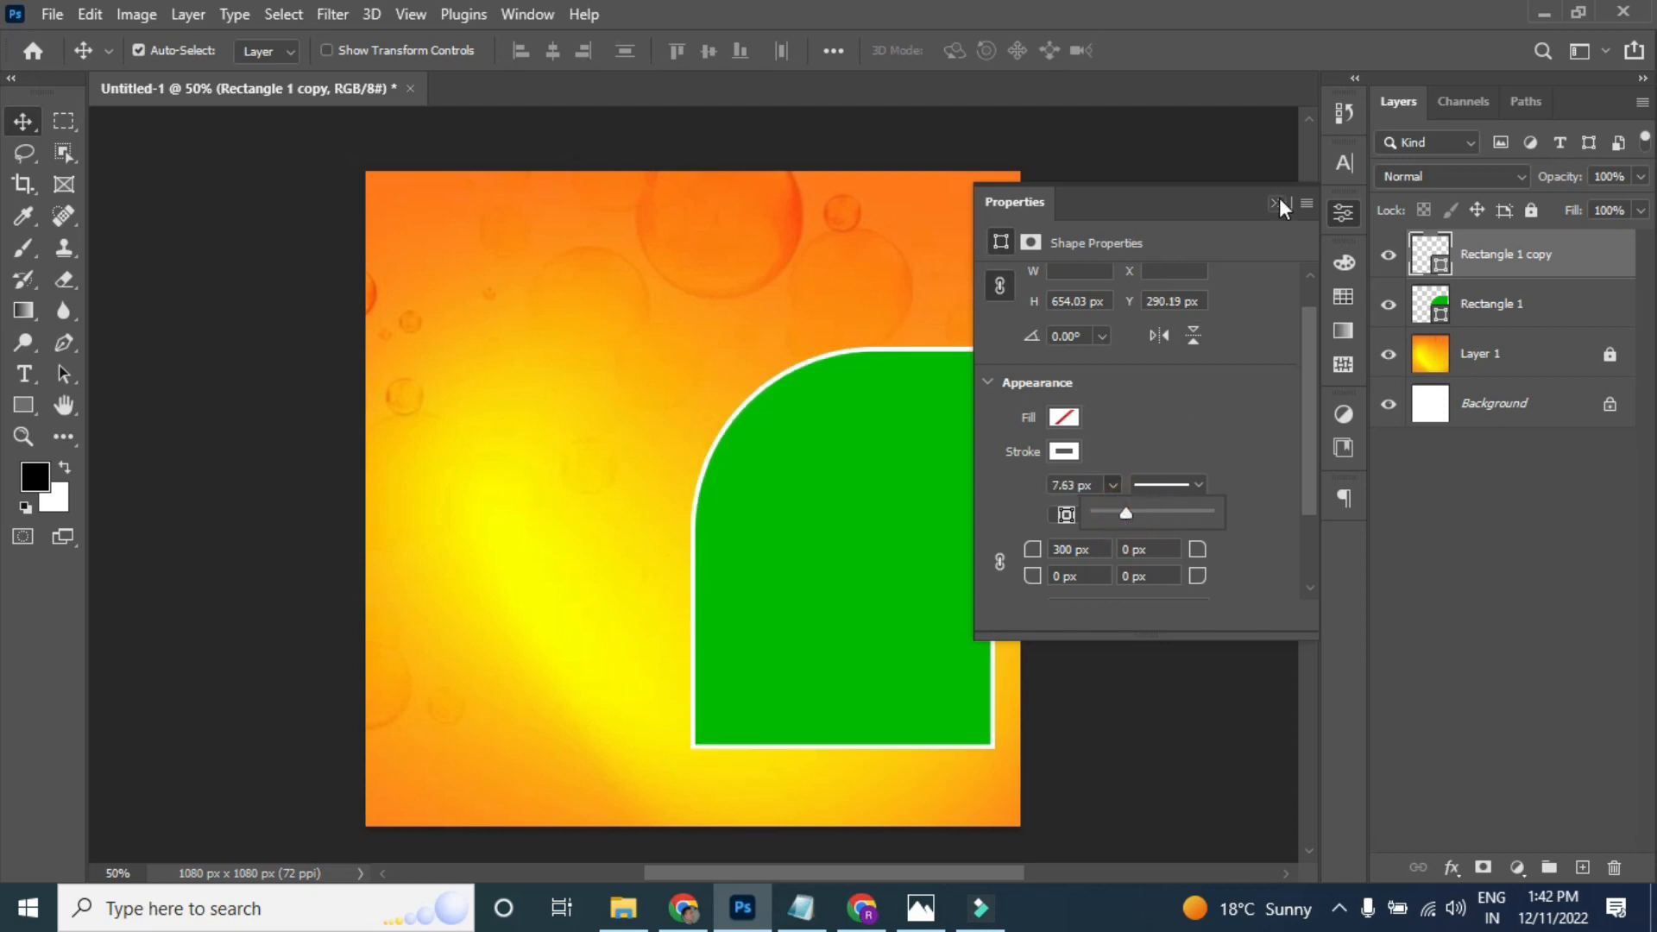
- Move the white outline up and left so it is offset from the green shape
click(1277, 201)
key(ctrl+t)
drag(946, 571, 917, 551)
key(Return)
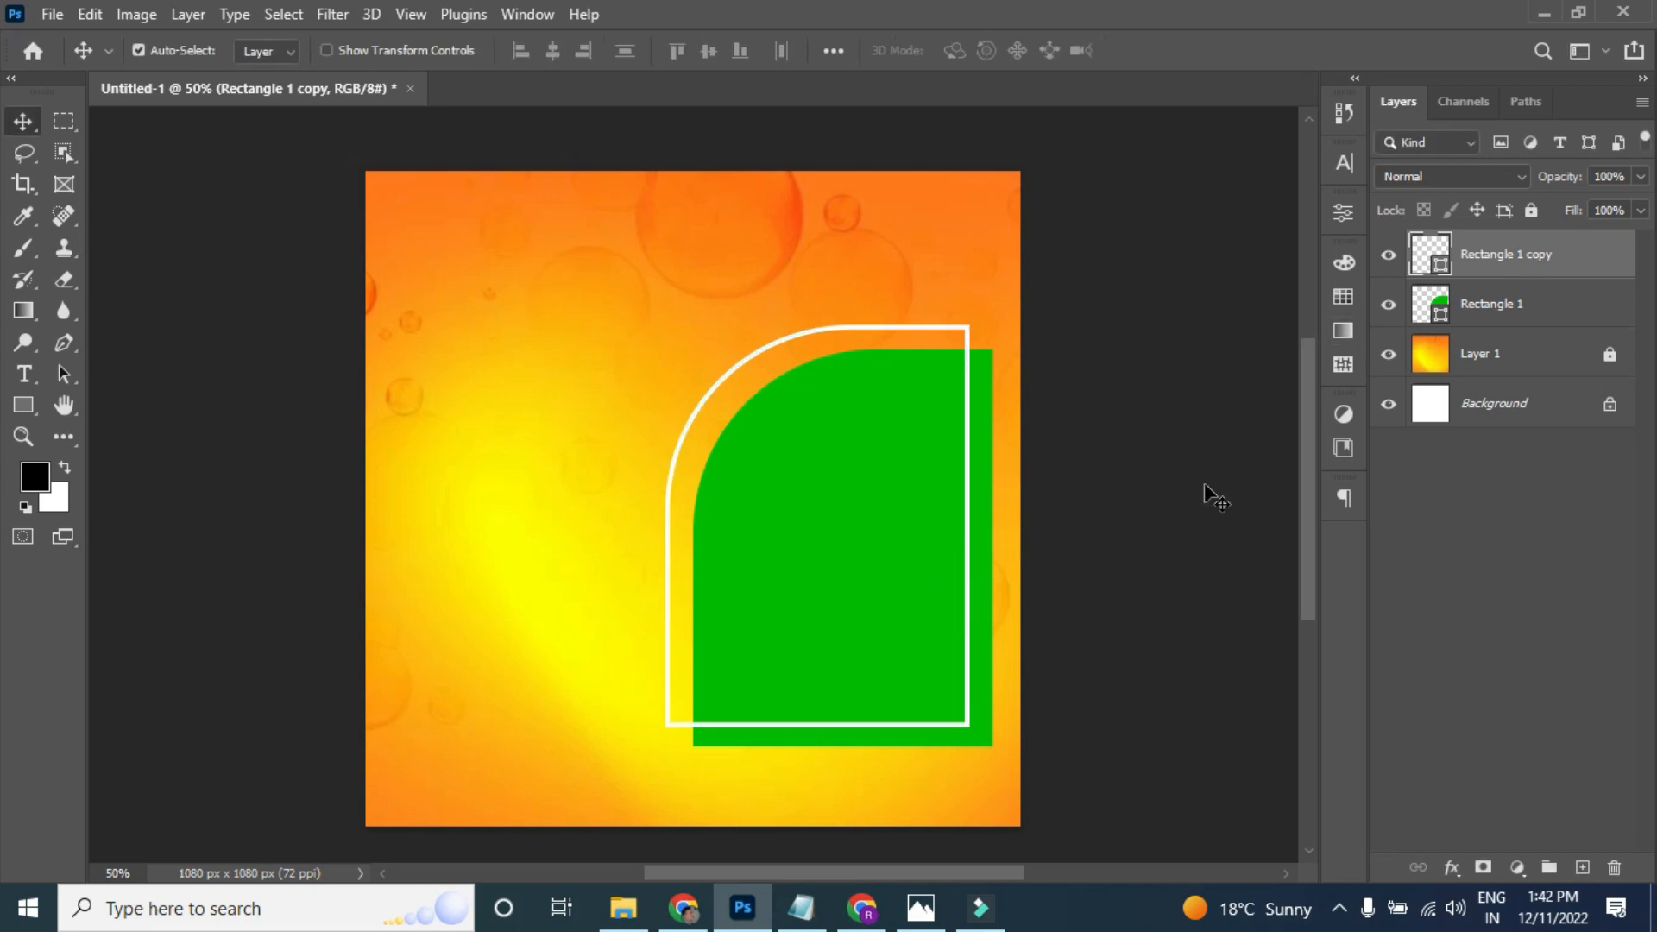
- Add a drop shadow to the green shape with its light angle set to 160°
click(843, 488)
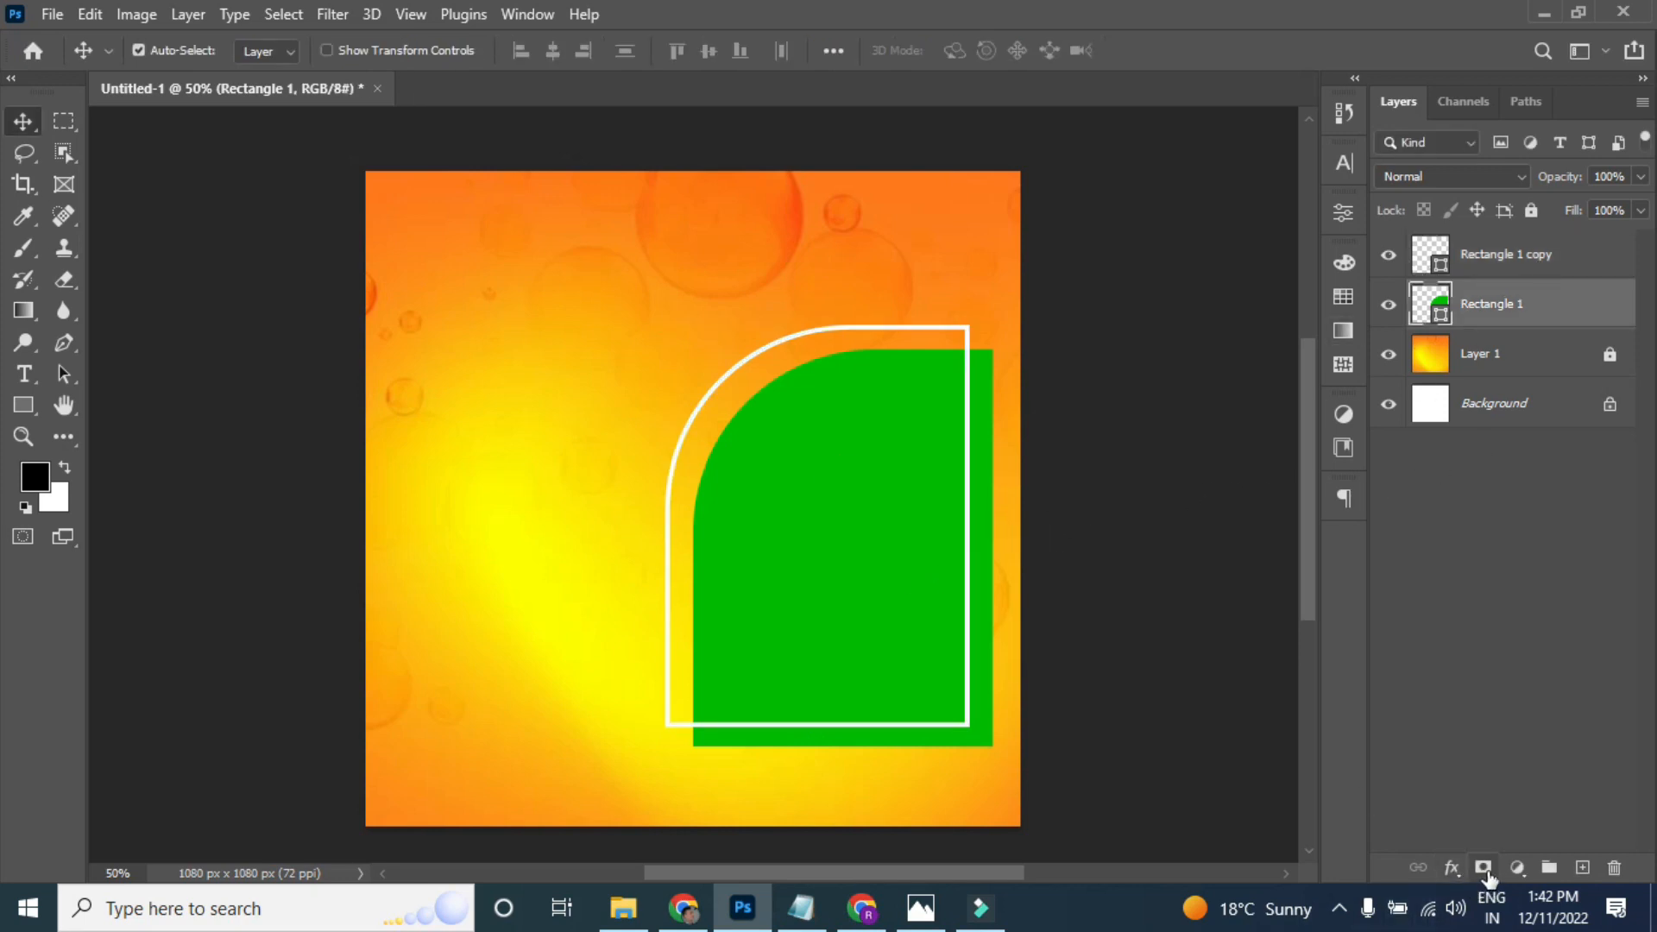
double_click(1596, 328)
click(749, 523)
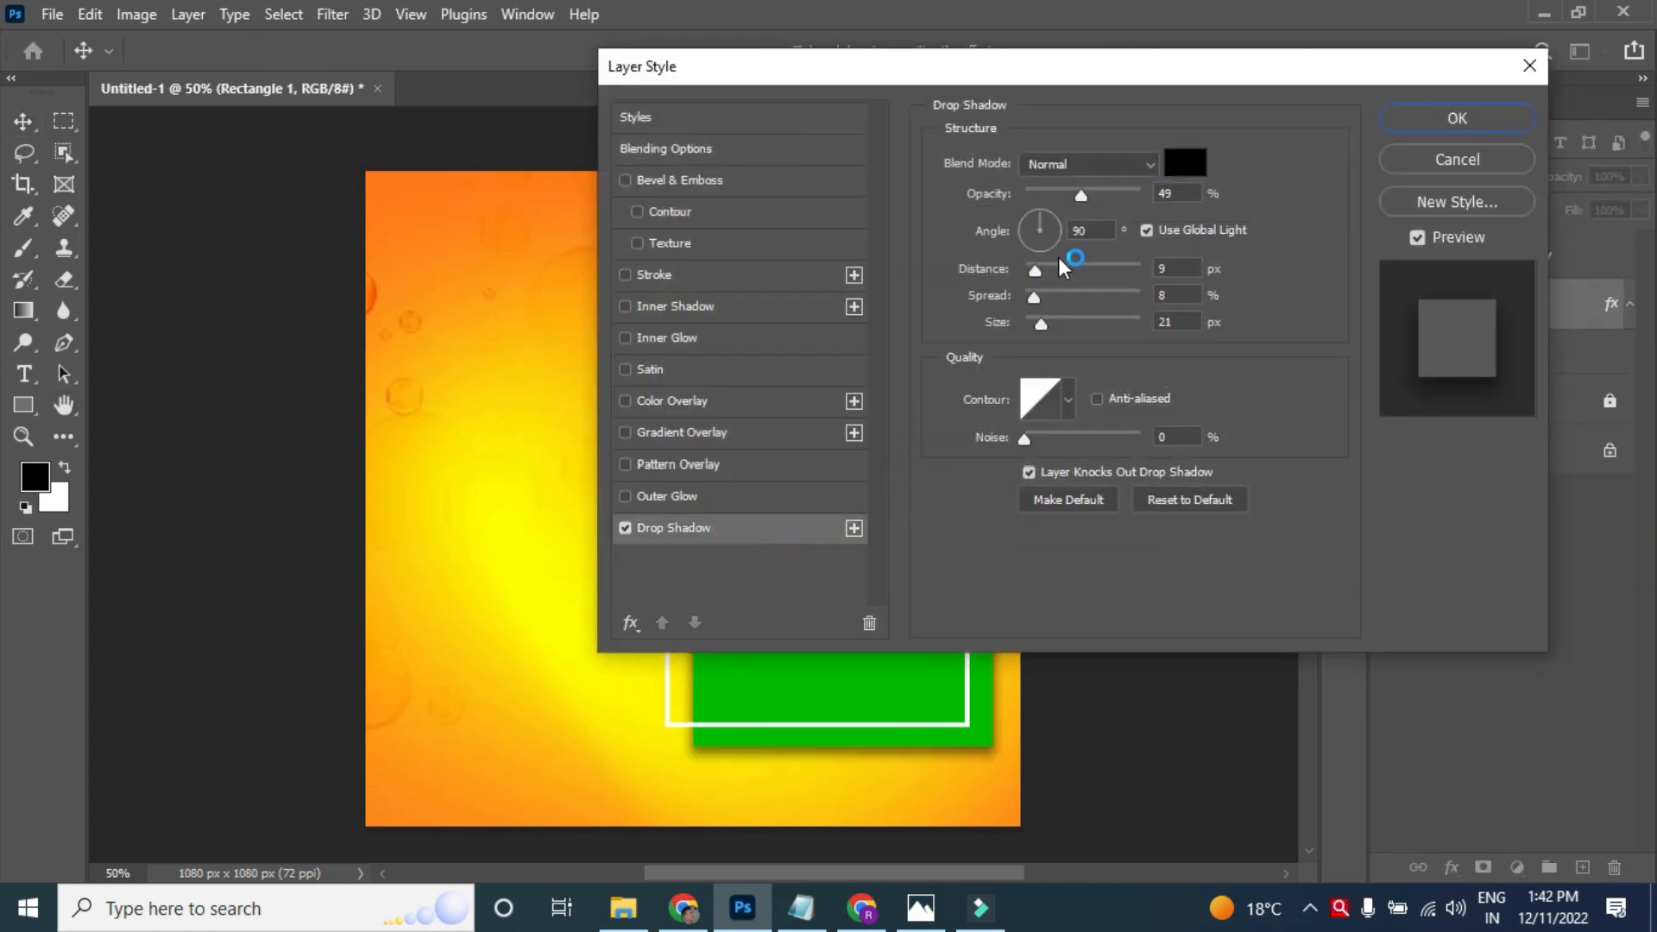
mouse_move(1016, 229)
mouse_down()
mouse_move(1000, 243)
mouse_move(1018, 223)
mouse_up()
click(1021, 230)
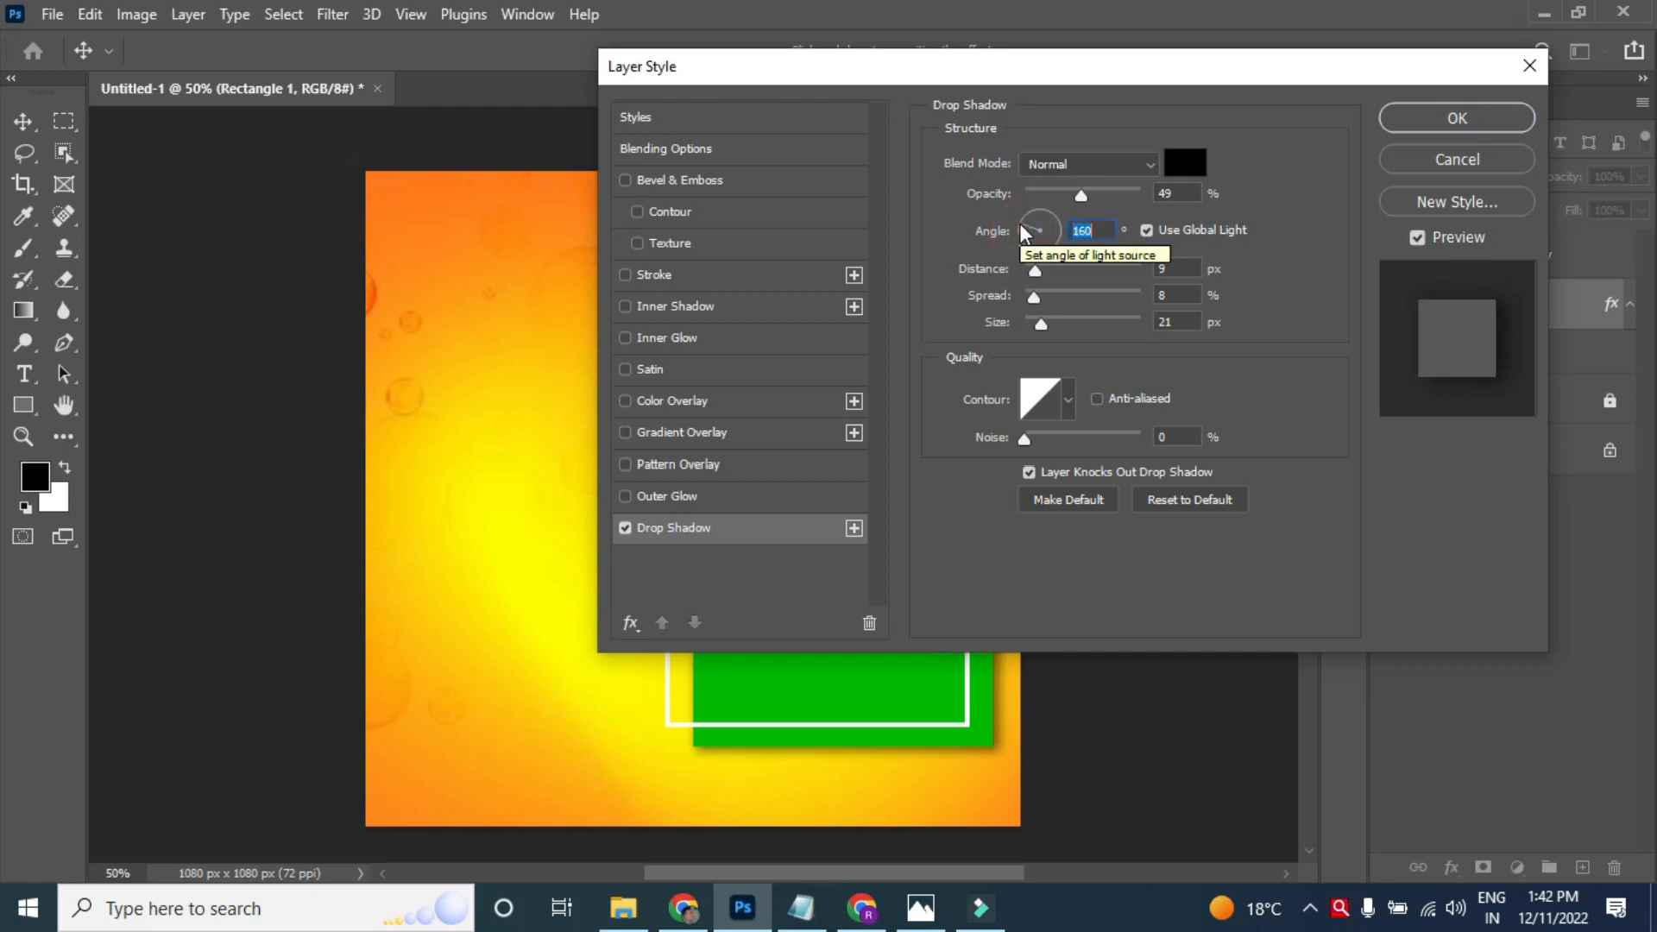
drag(1186, 70, 1261, 126)
click(1535, 176)
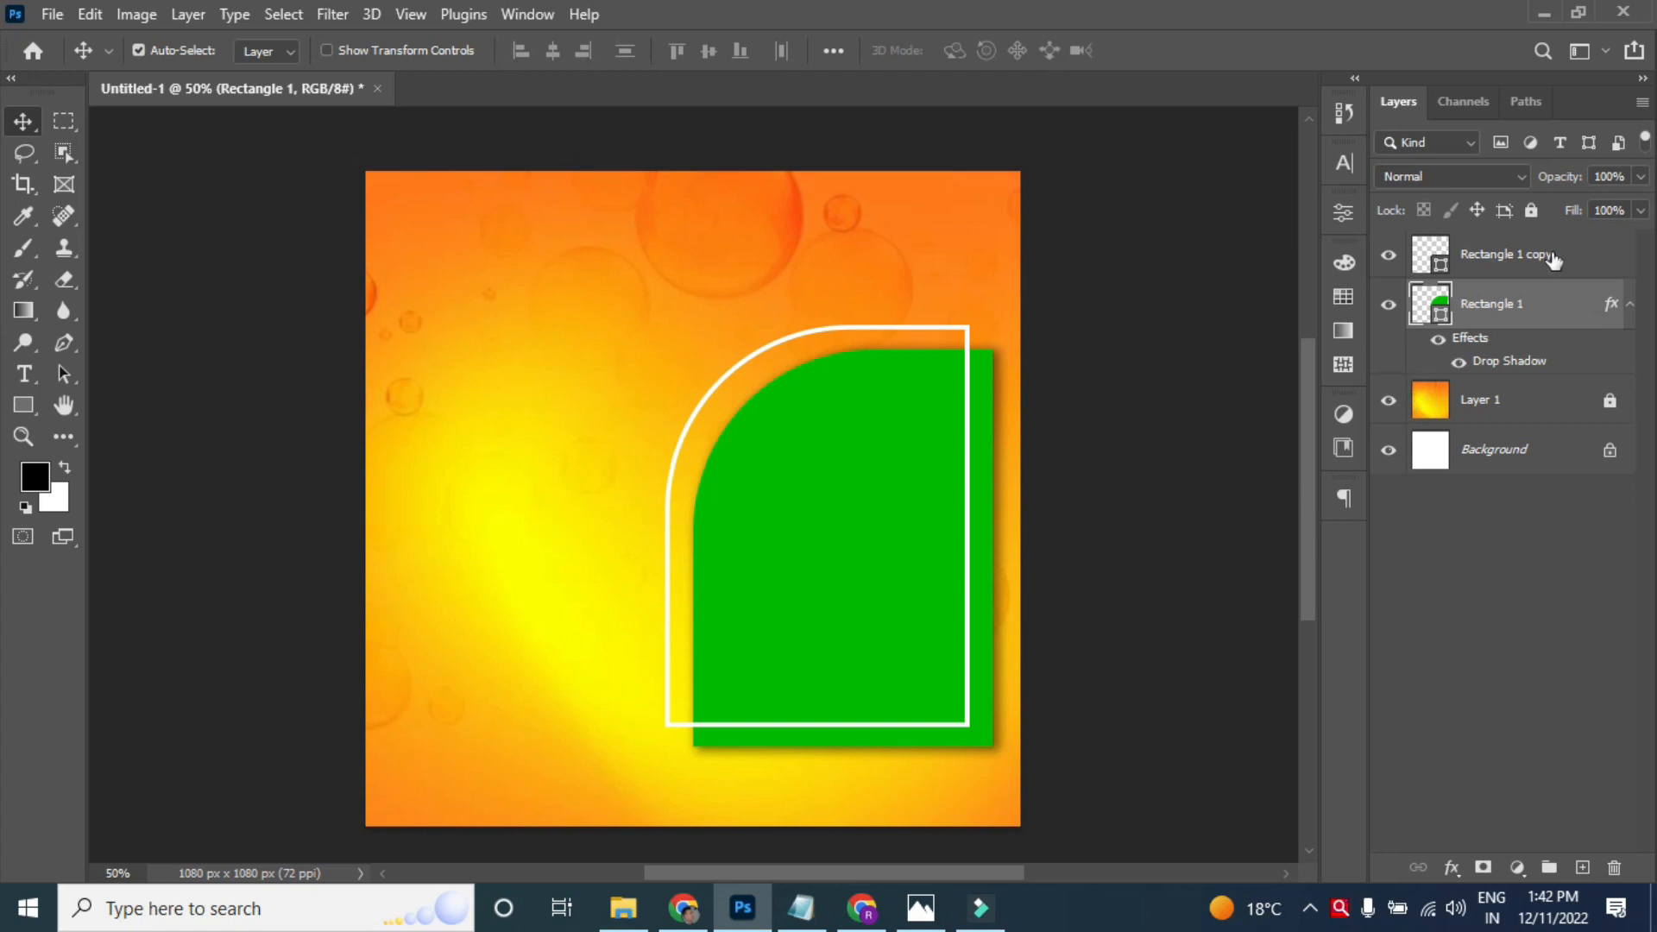
- Copy the orange-vest portrait from the "मोदी का फोटो" image search in Chrome and paste it above the green shape in Photoshop
click(862, 907)
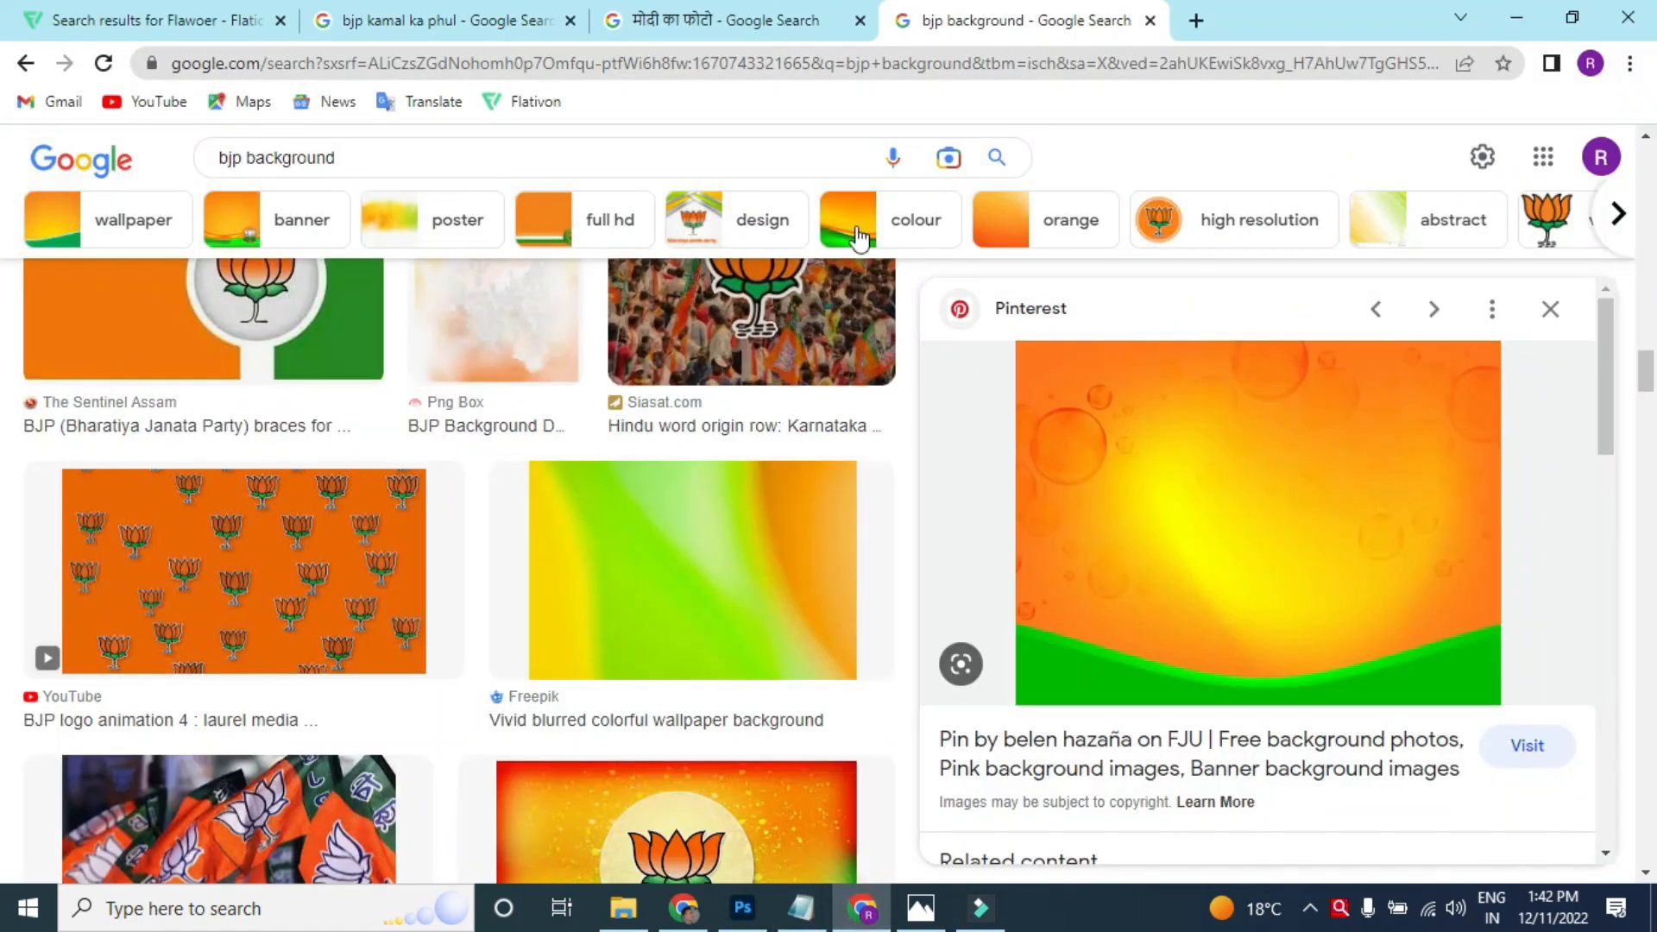
click(720, 20)
right_click(1277, 558)
click(1288, 753)
click(742, 908)
key(ctrl+v)
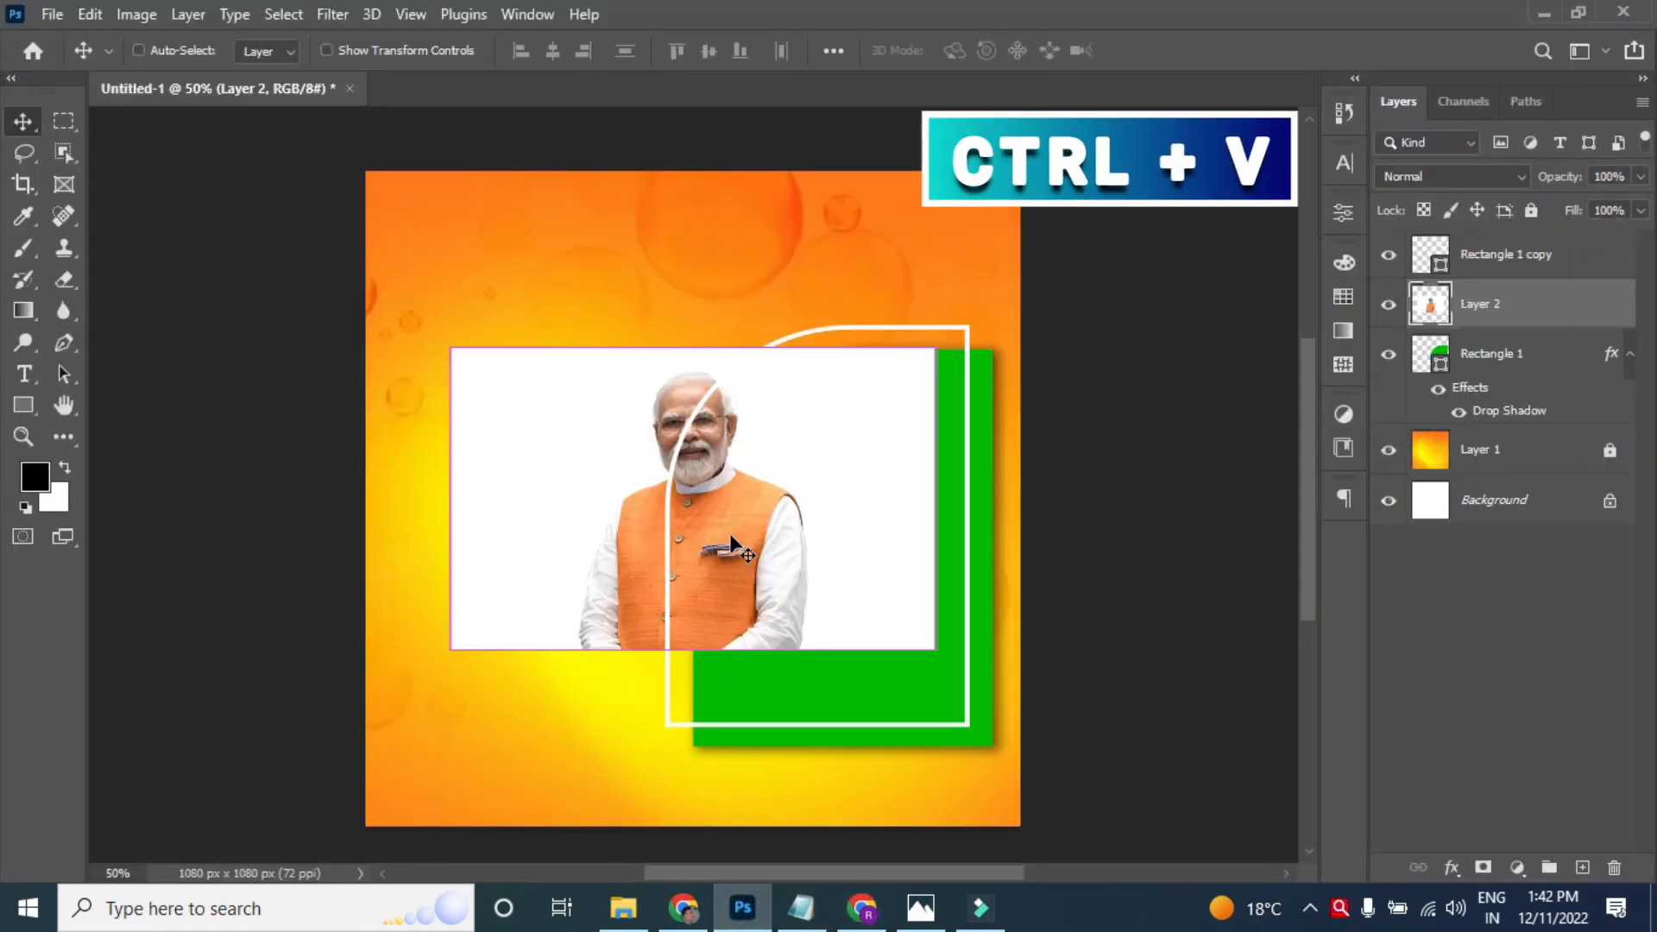
- Select the portrait's subject, invert the selection, delete the white background and deselect
click(283, 13)
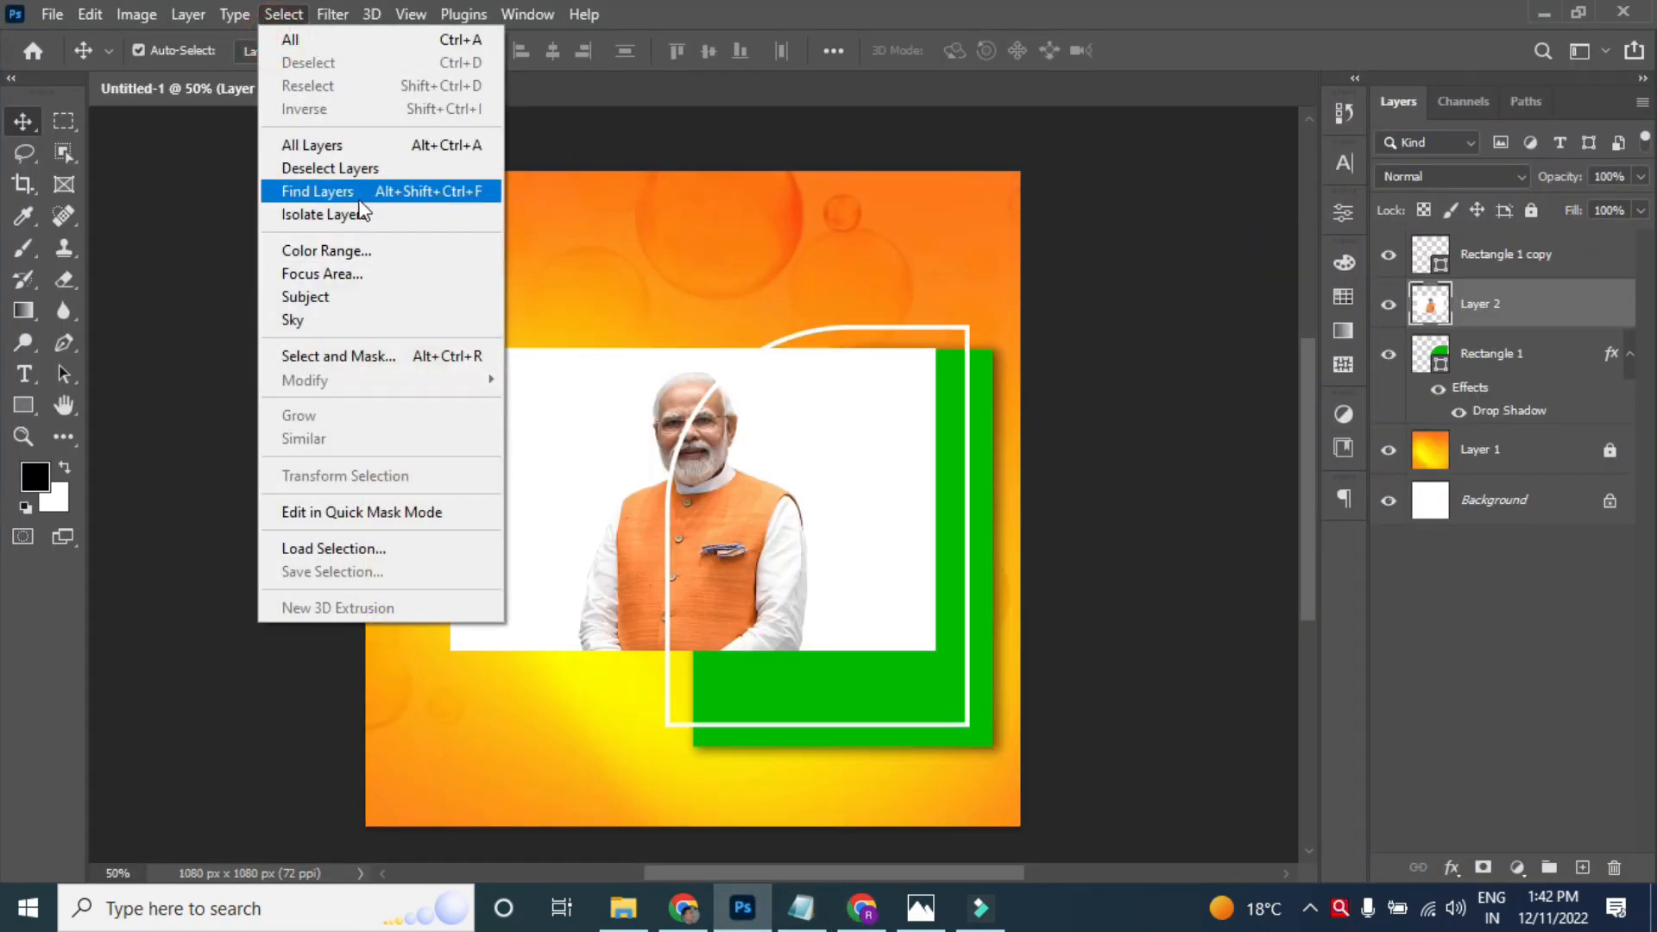
click(356, 296)
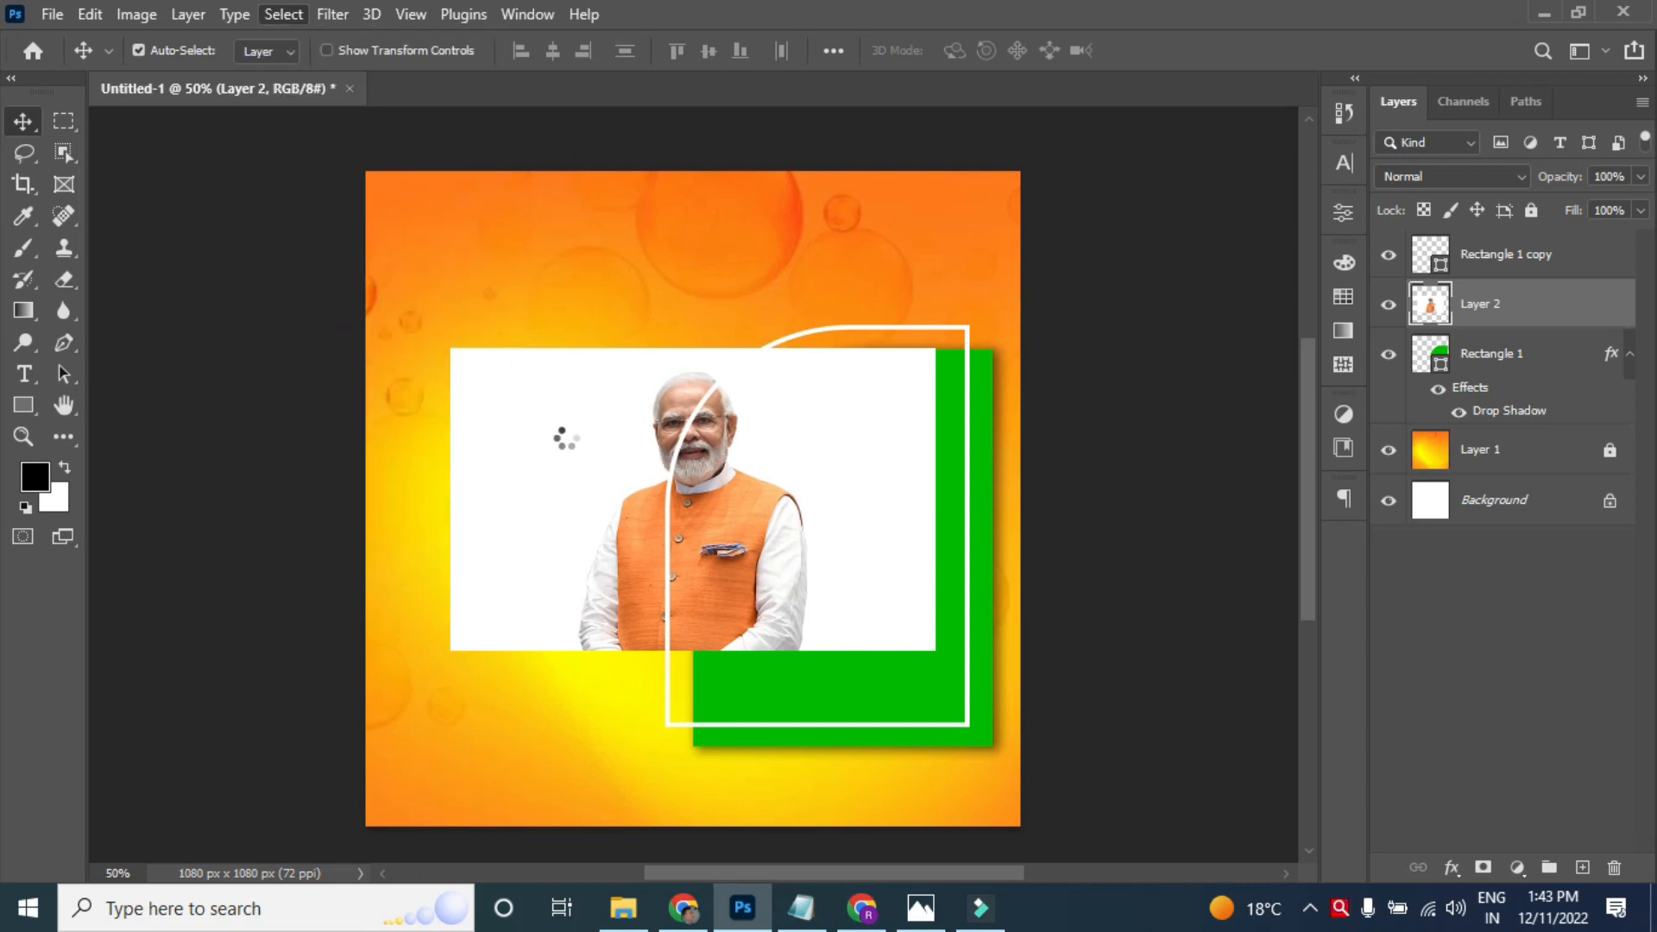
click(283, 14)
click(327, 121)
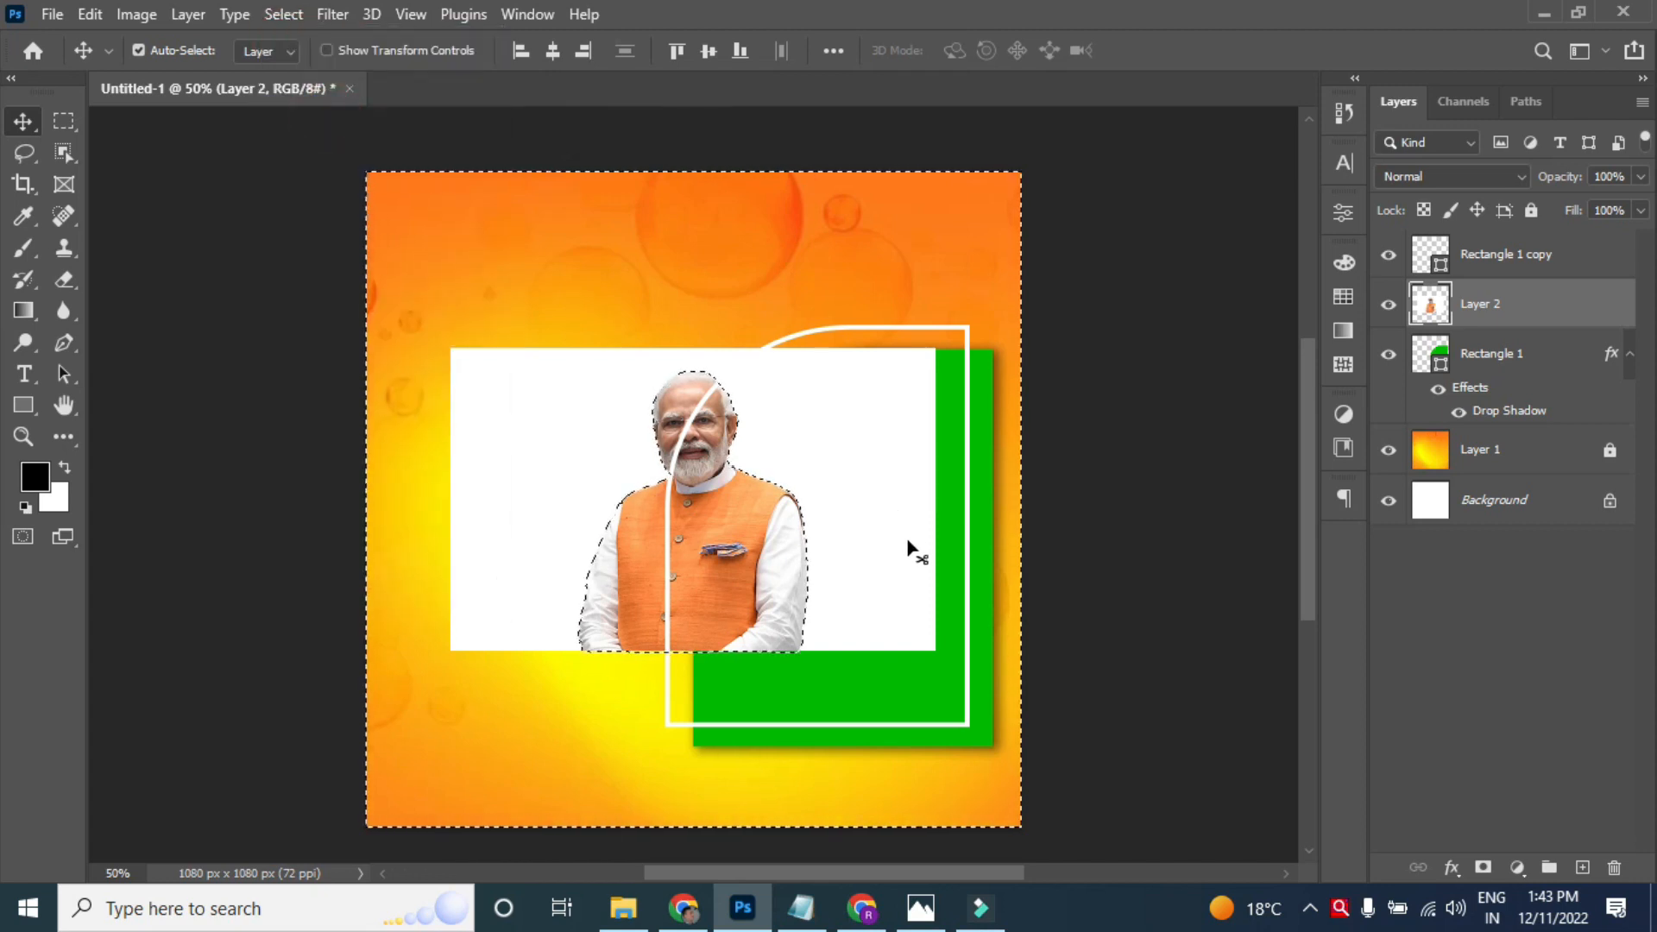
key(Delete)
key(ctrl+d)
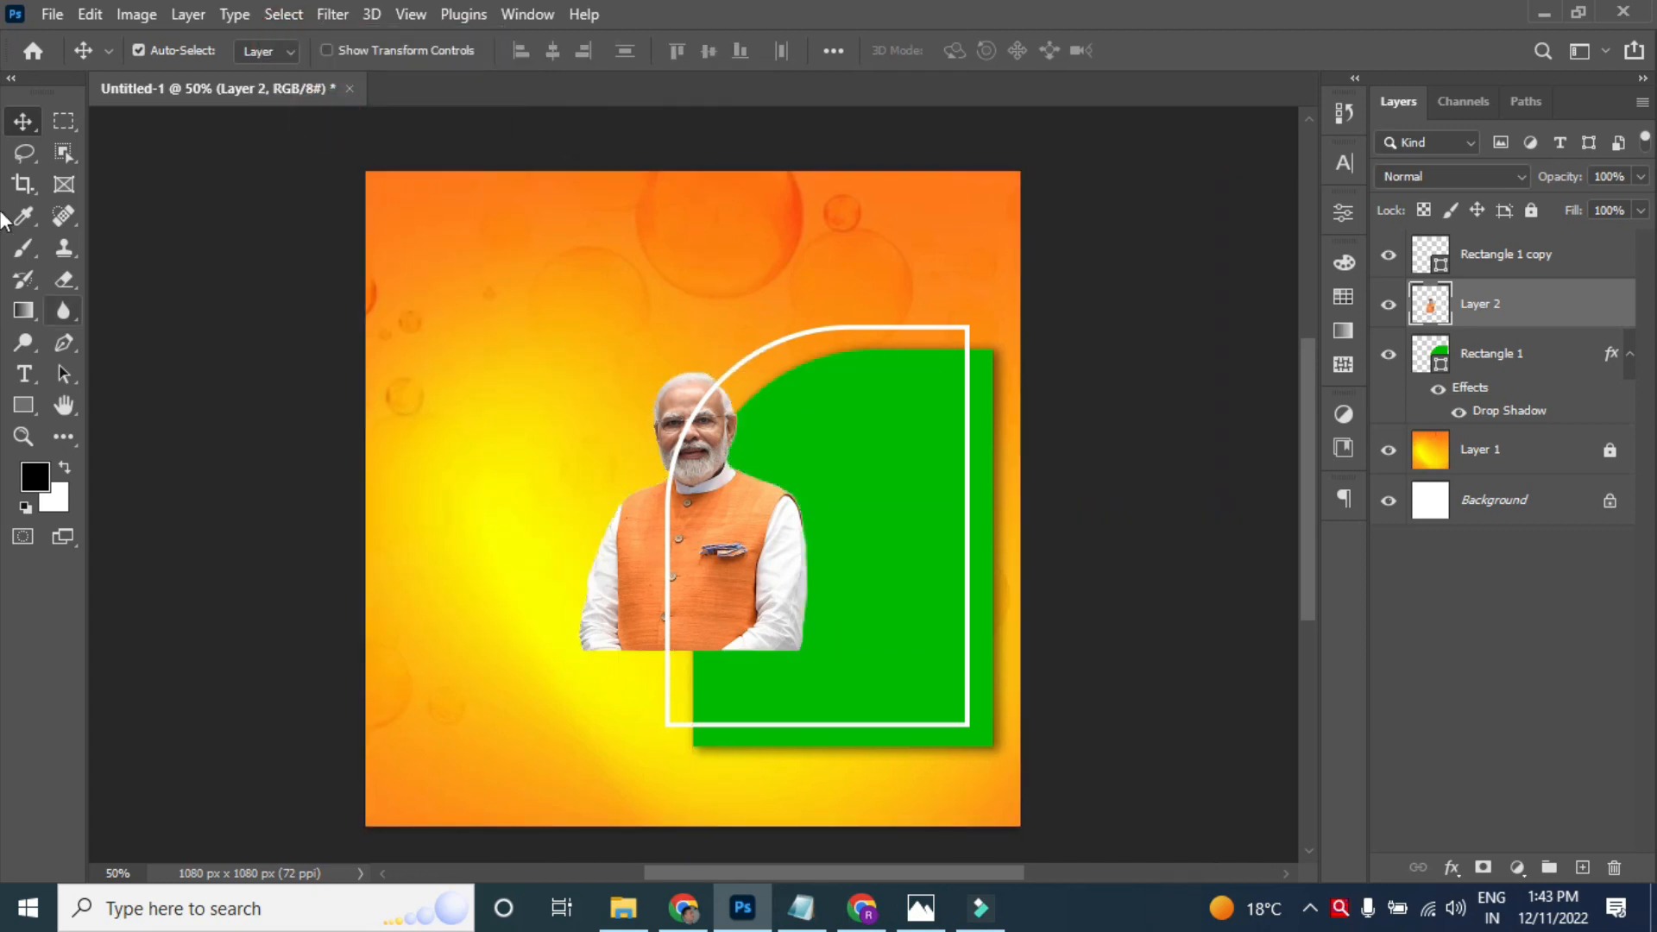
- Move the cut-out portrait onto the green shape and scale it to about 120%, aligning its base with the shape's bottom edge
key(ctrl+t)
drag(702, 607, 858, 665)
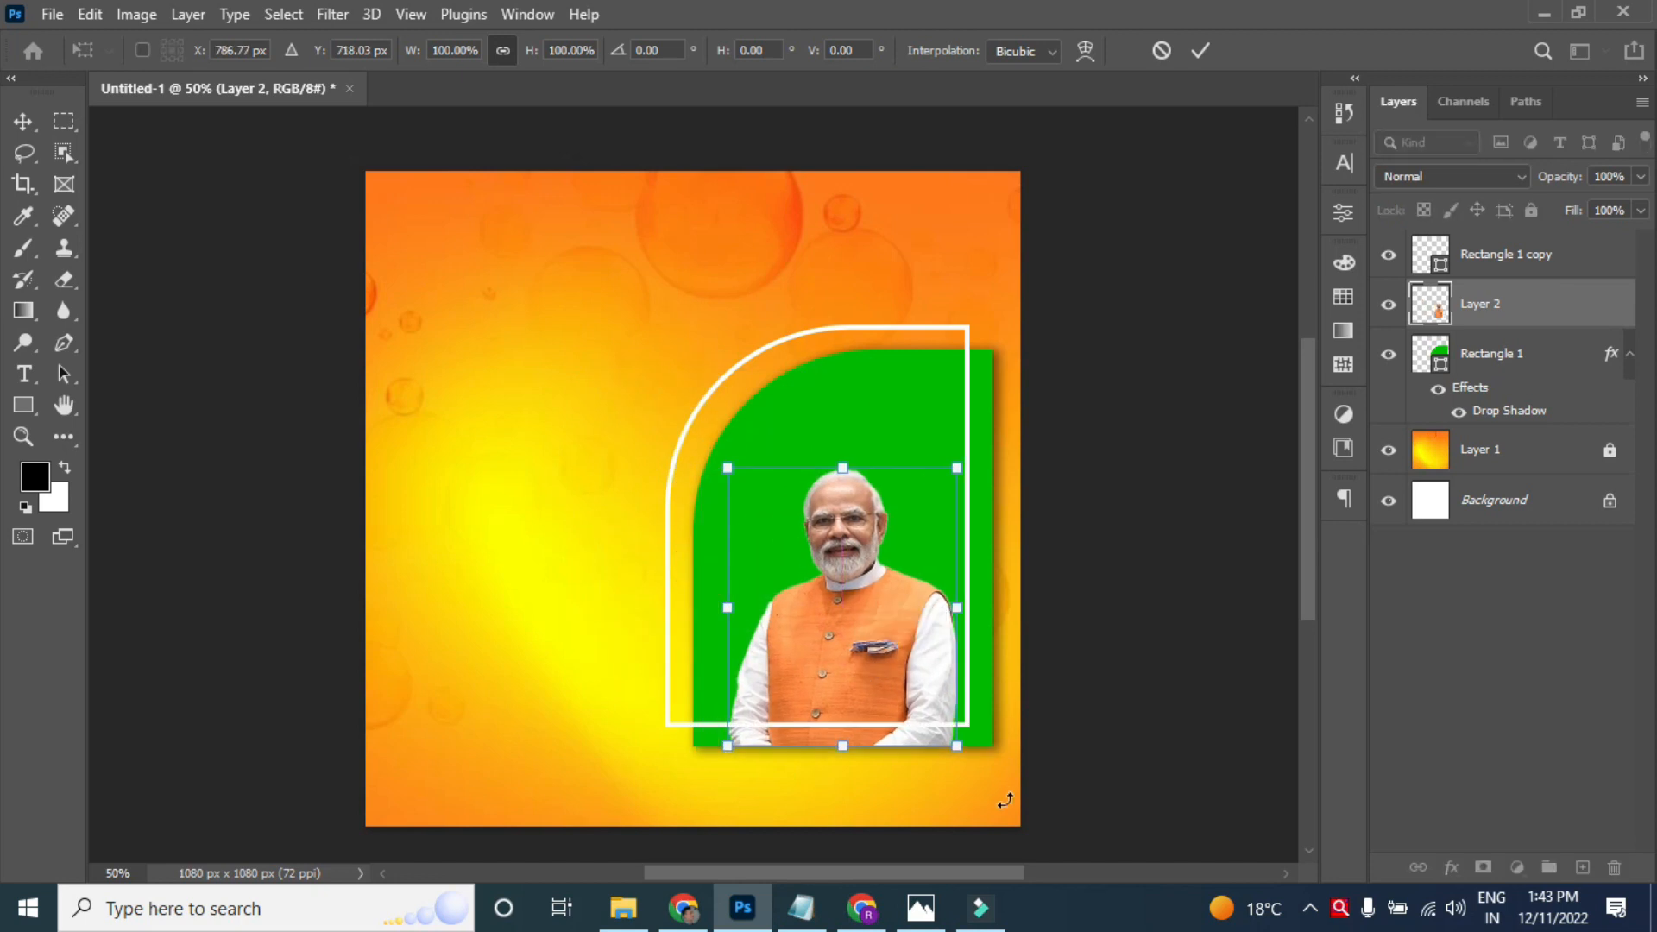
drag(954, 747, 979, 781)
drag(925, 715, 904, 680)
drag(965, 746, 1023, 815)
mouse_move(975, 774)
mouse_down()
mouse_move(959, 715)
mouse_move(979, 740)
mouse_up()
drag(895, 650, 908, 699)
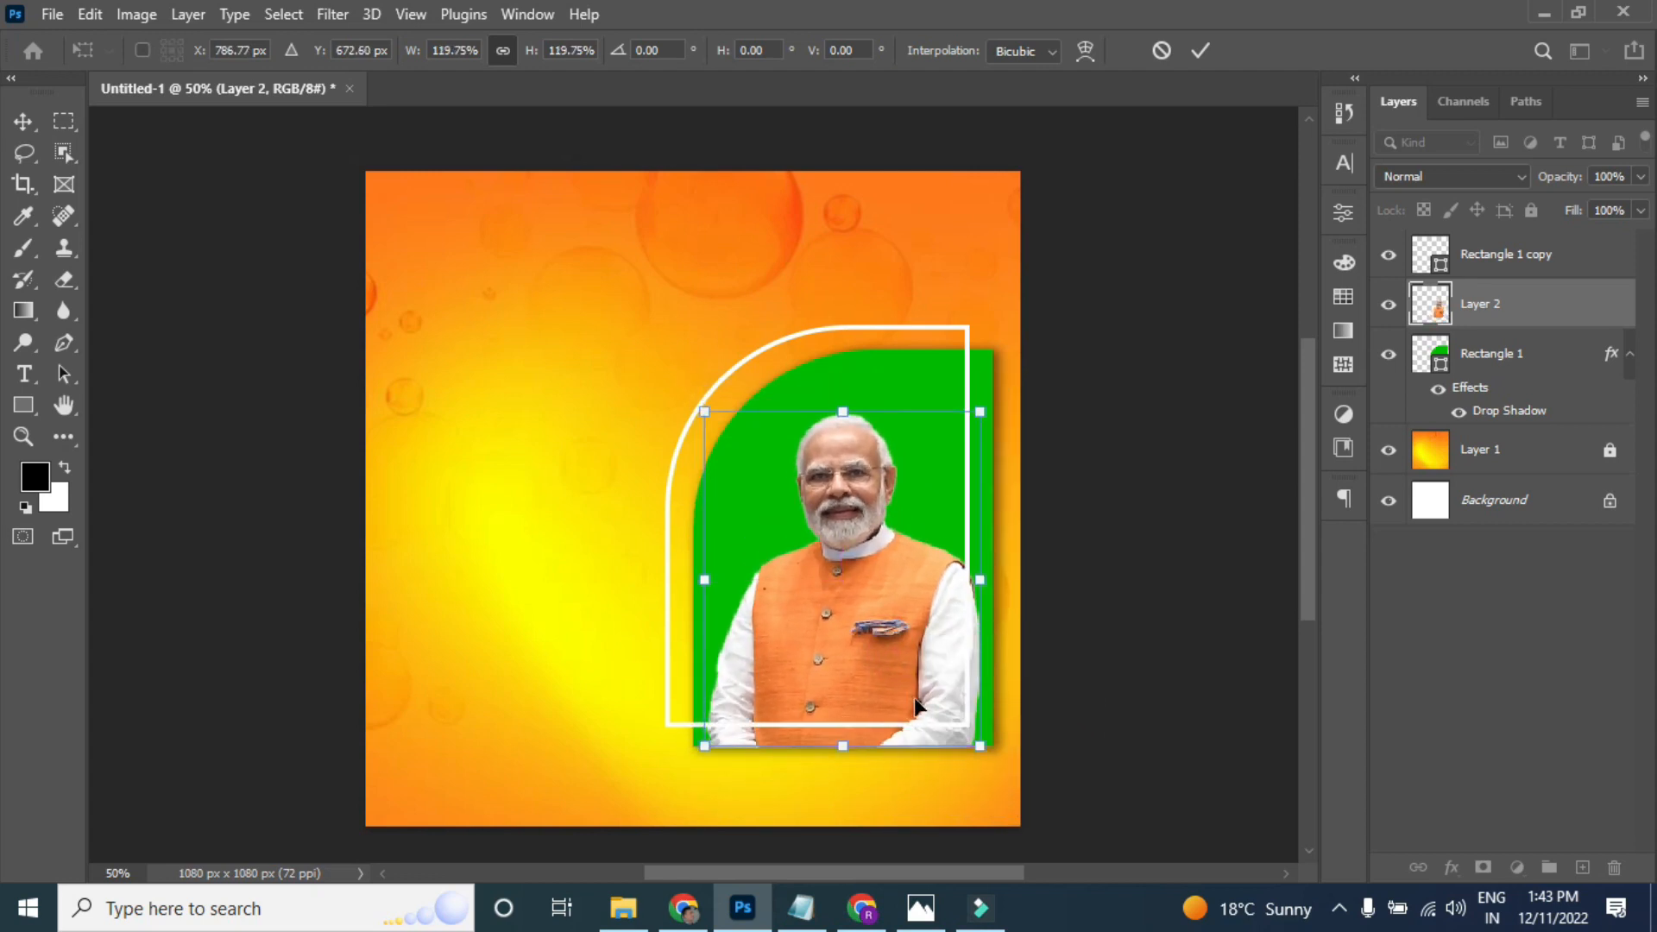
key(Return)
- Clip the portrait layer to the green shape and give the portrait a drop shadow
right_click(1467, 308)
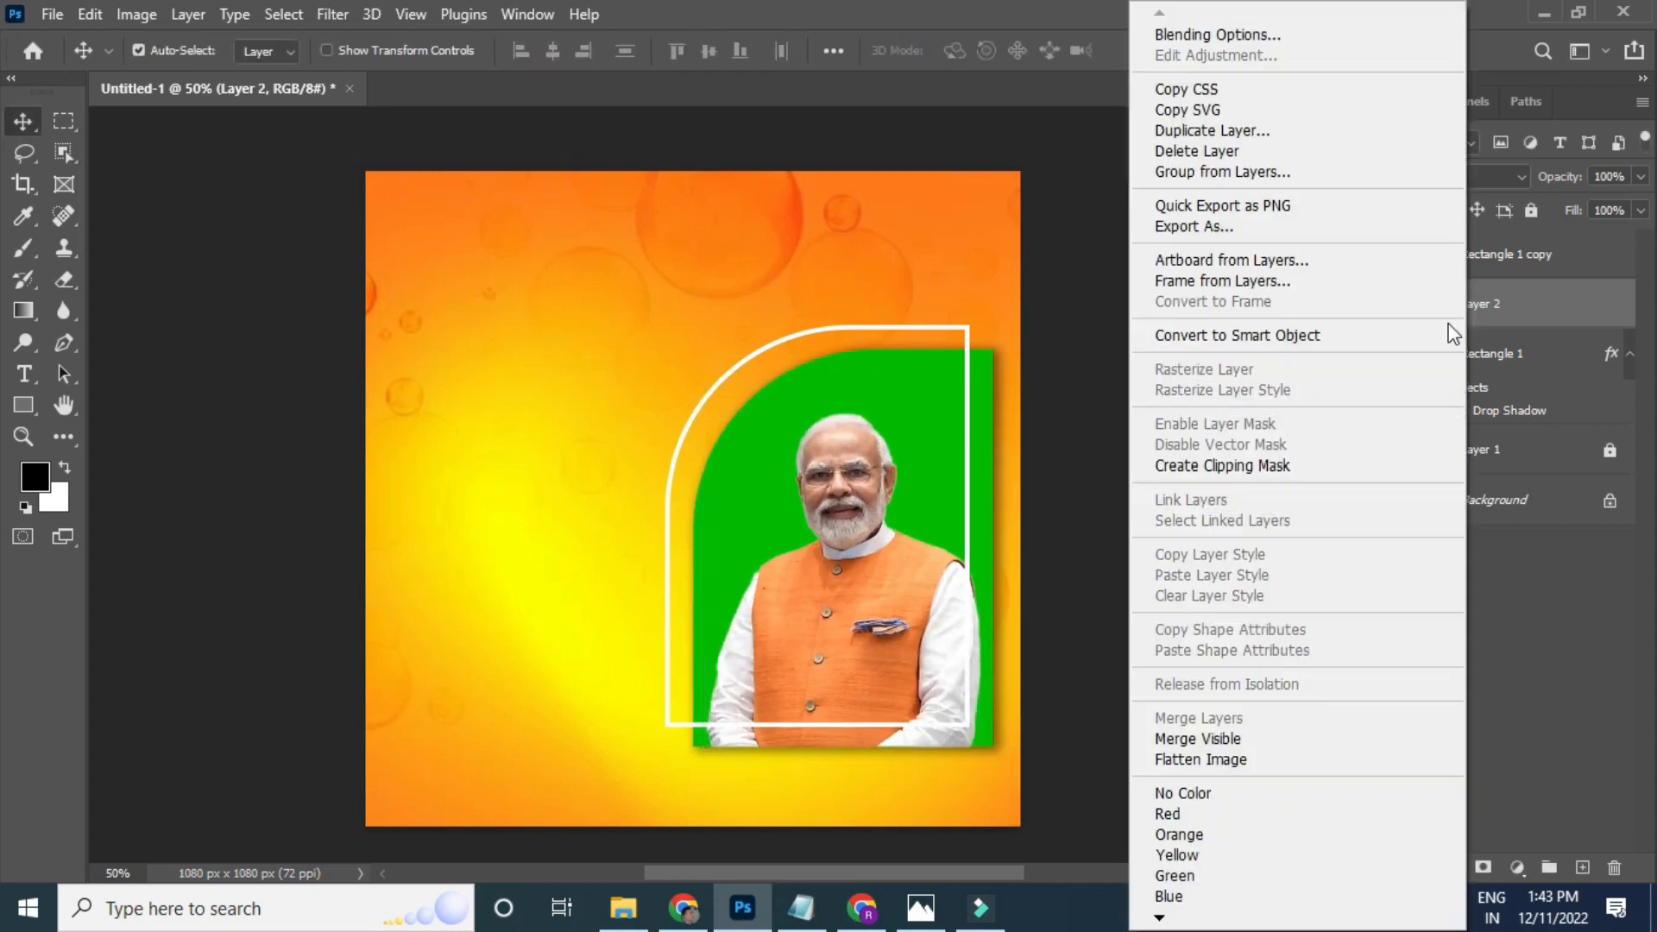
click(1253, 466)
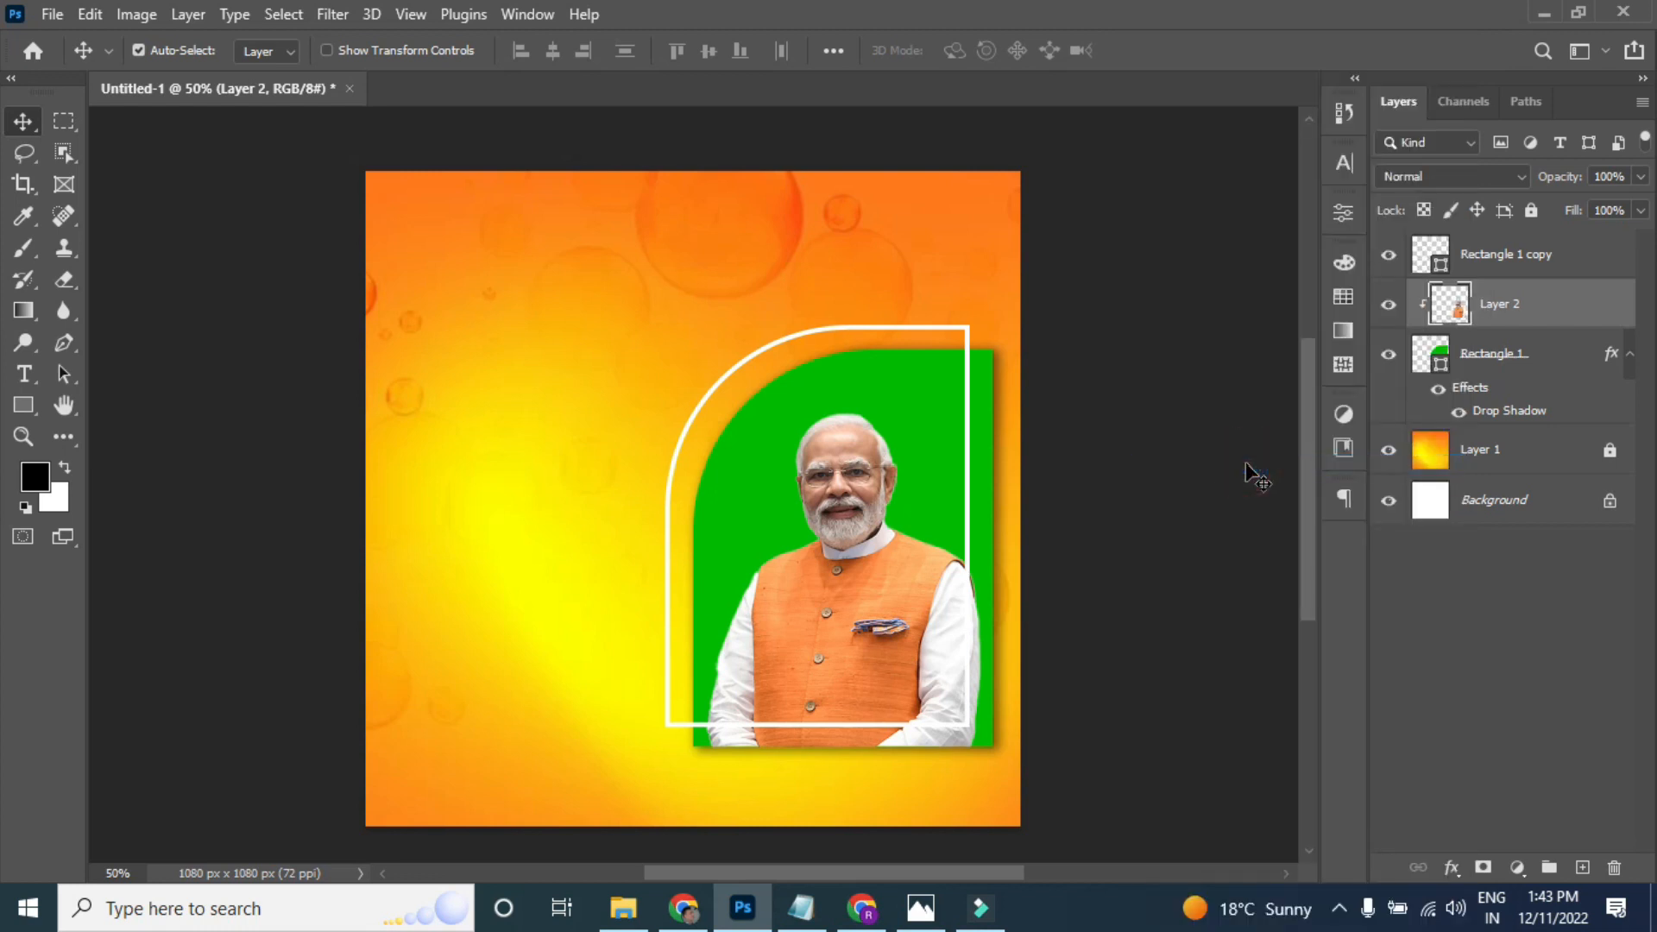
double_click(1575, 314)
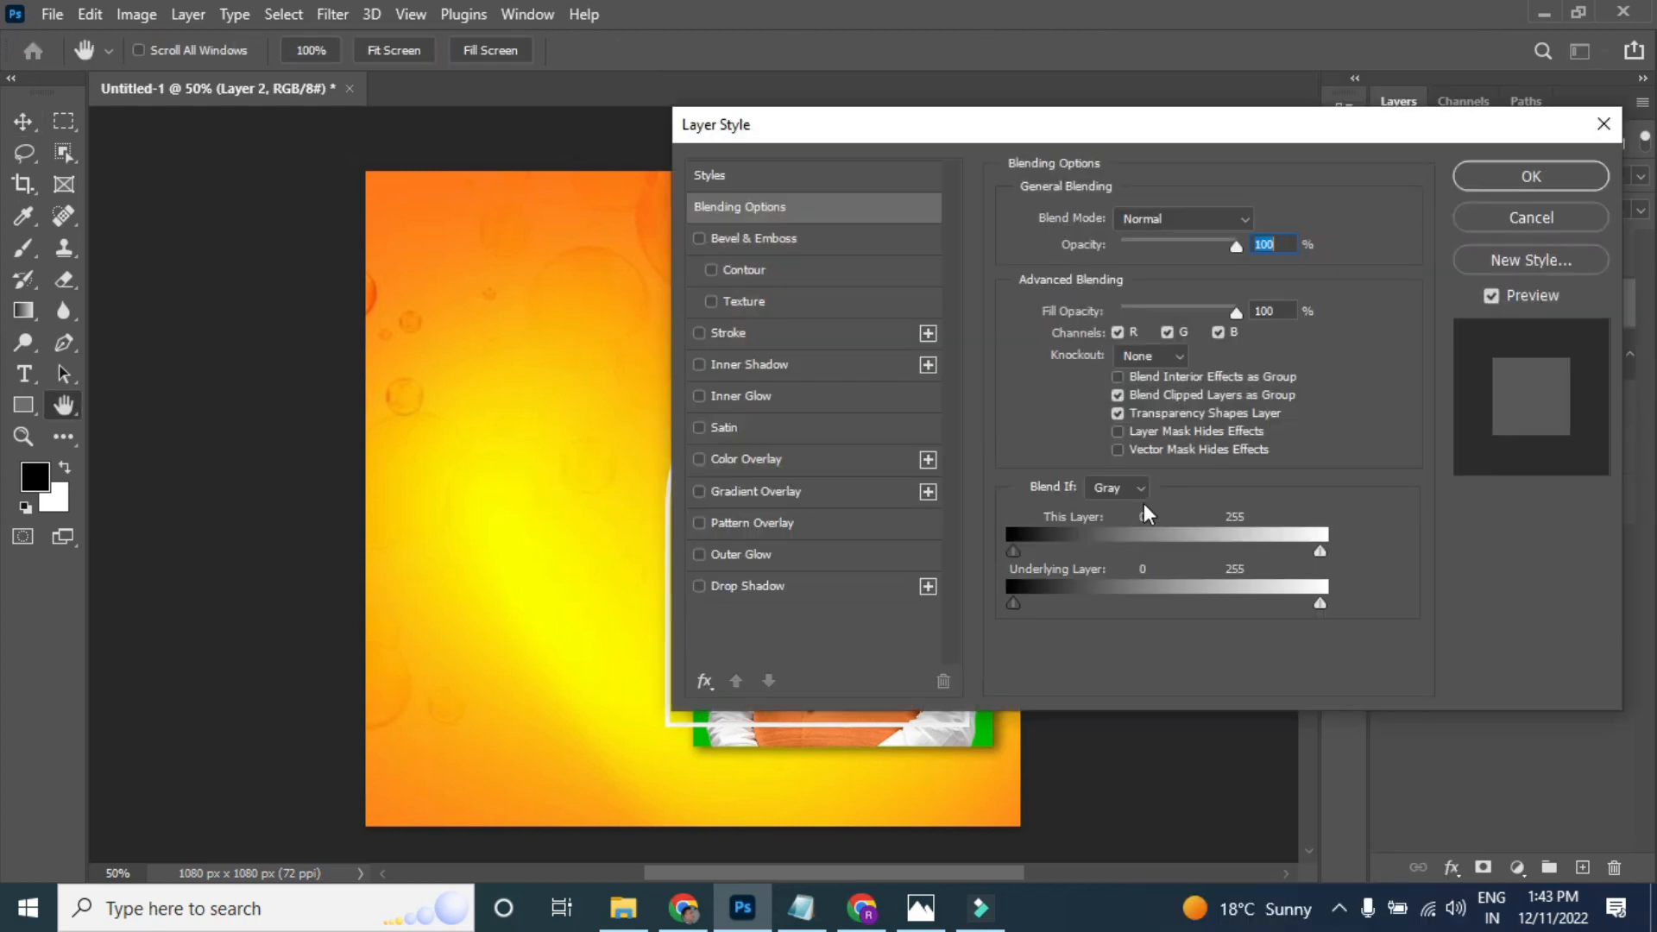
click(855, 578)
click(1531, 176)
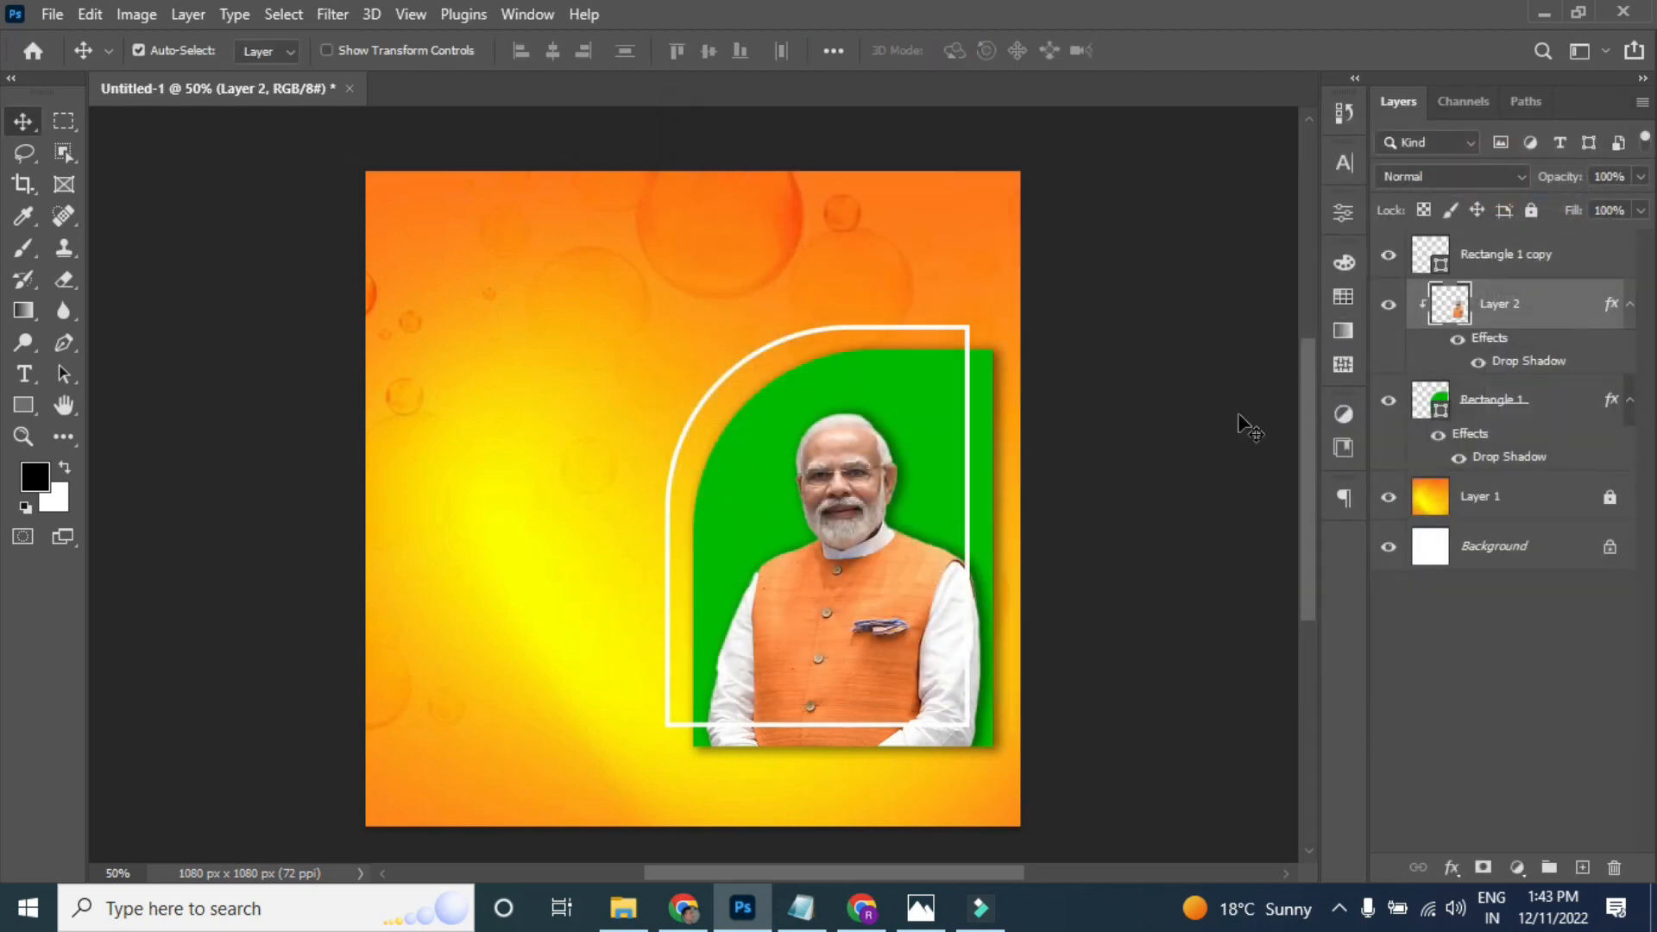
scroll(1084, 508, down, 1)
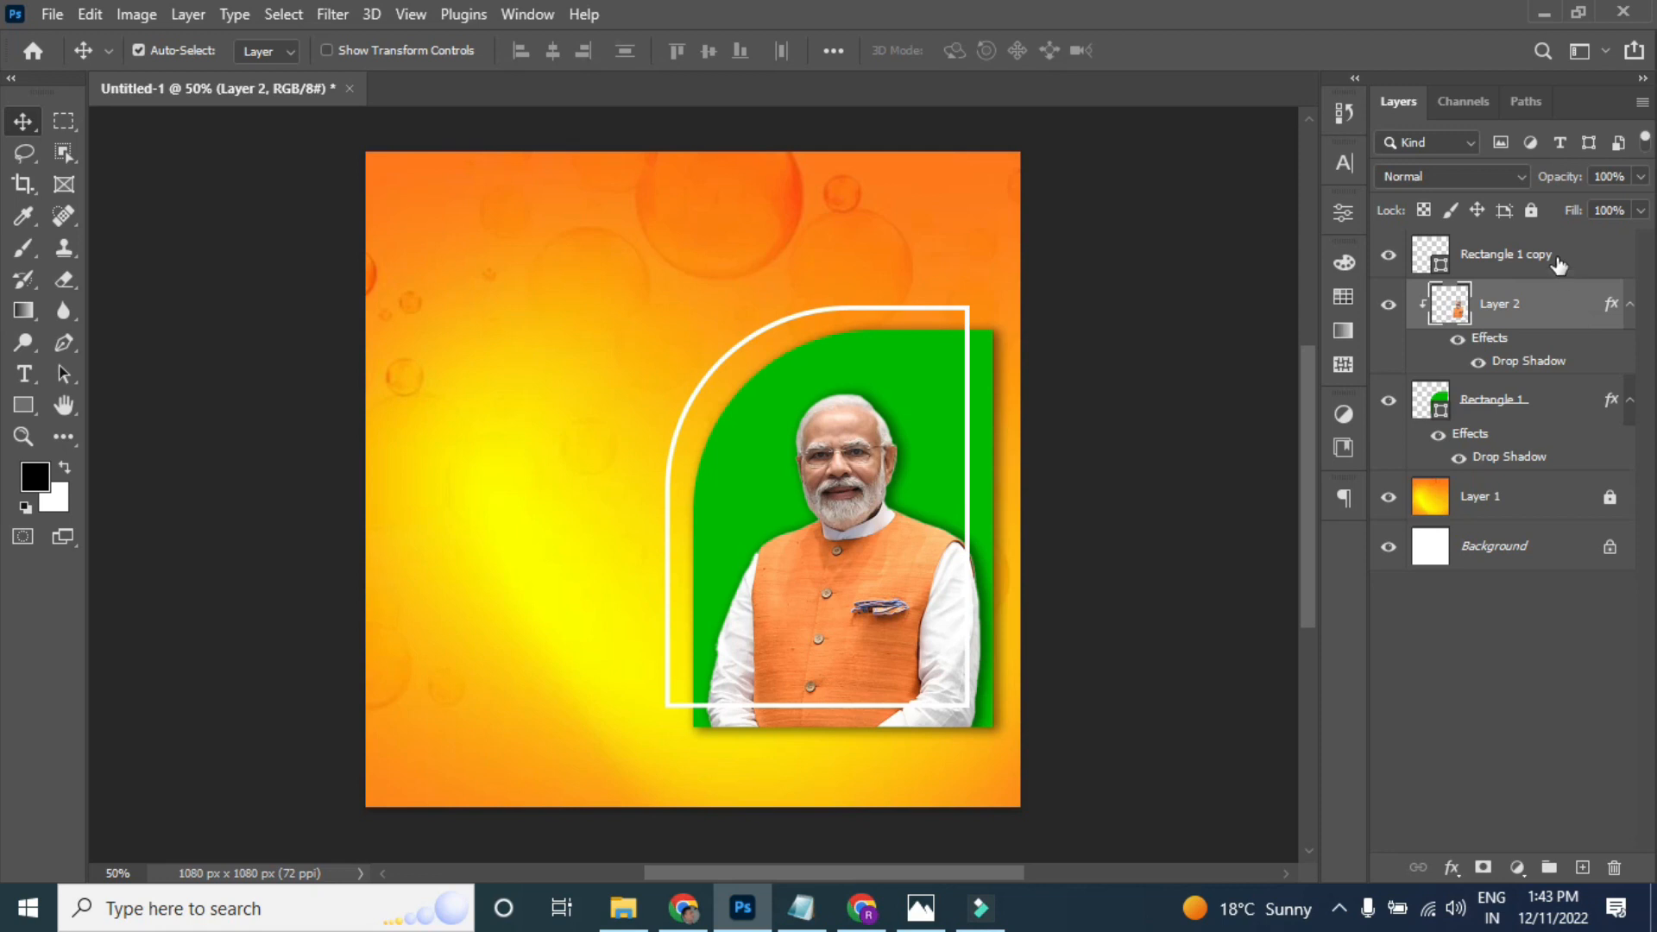
- Group the white outline, the portrait and the green shape, and name the group "modi"
click(1559, 264)
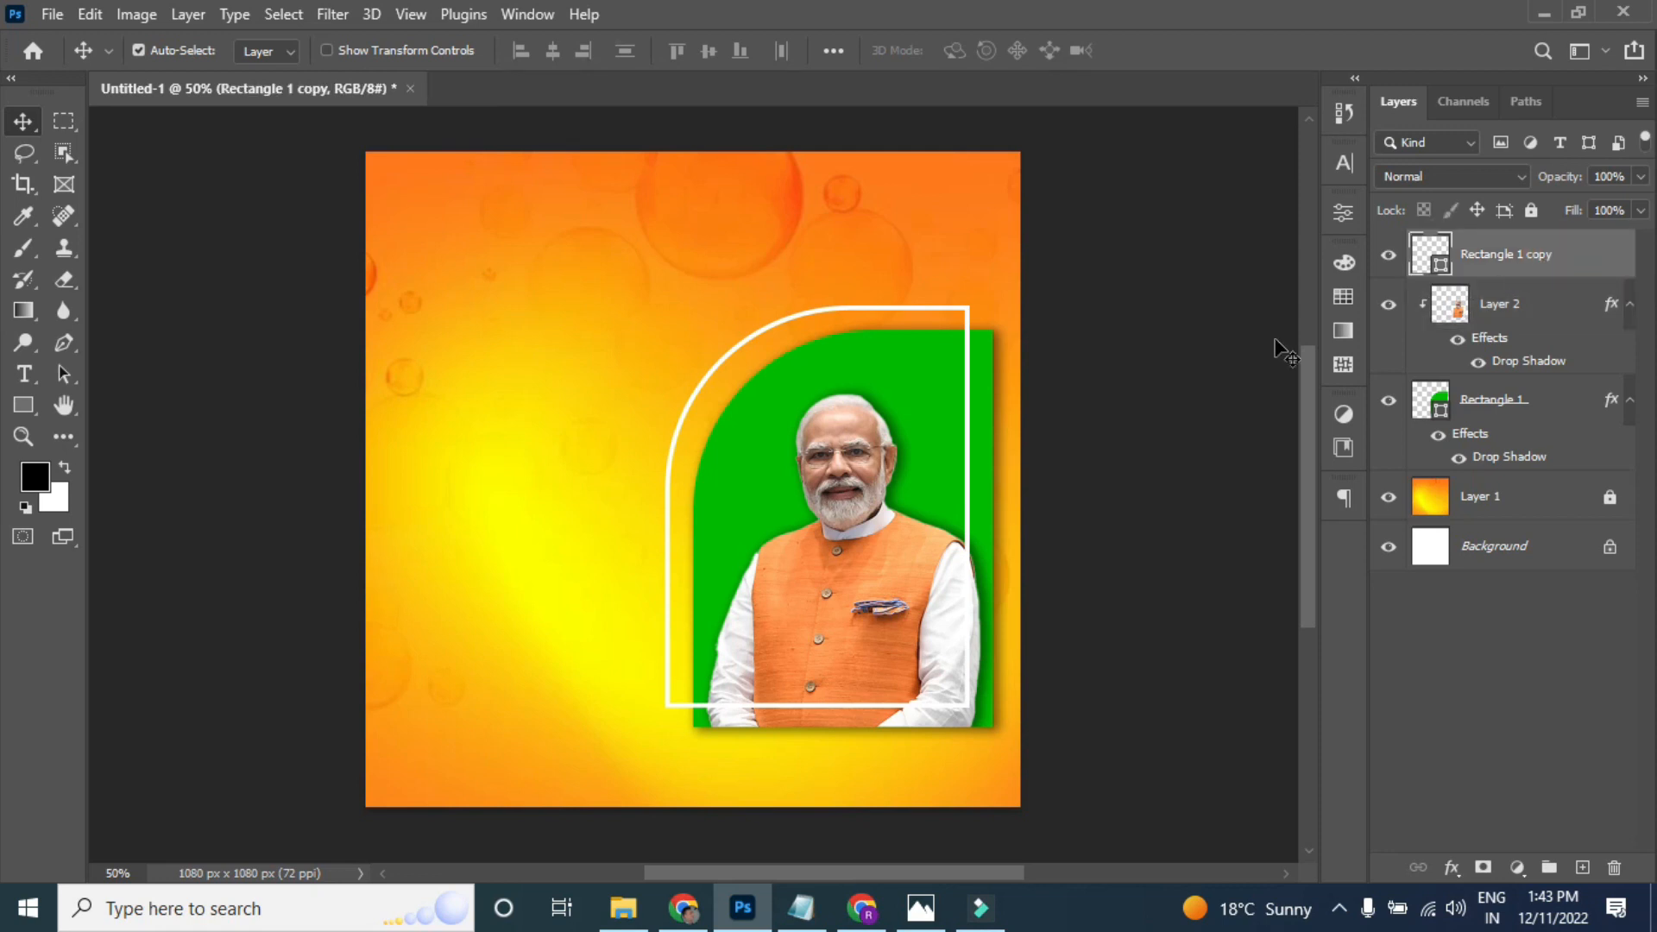
ctrl+click(1517, 399)
ctrl+click(1508, 341)
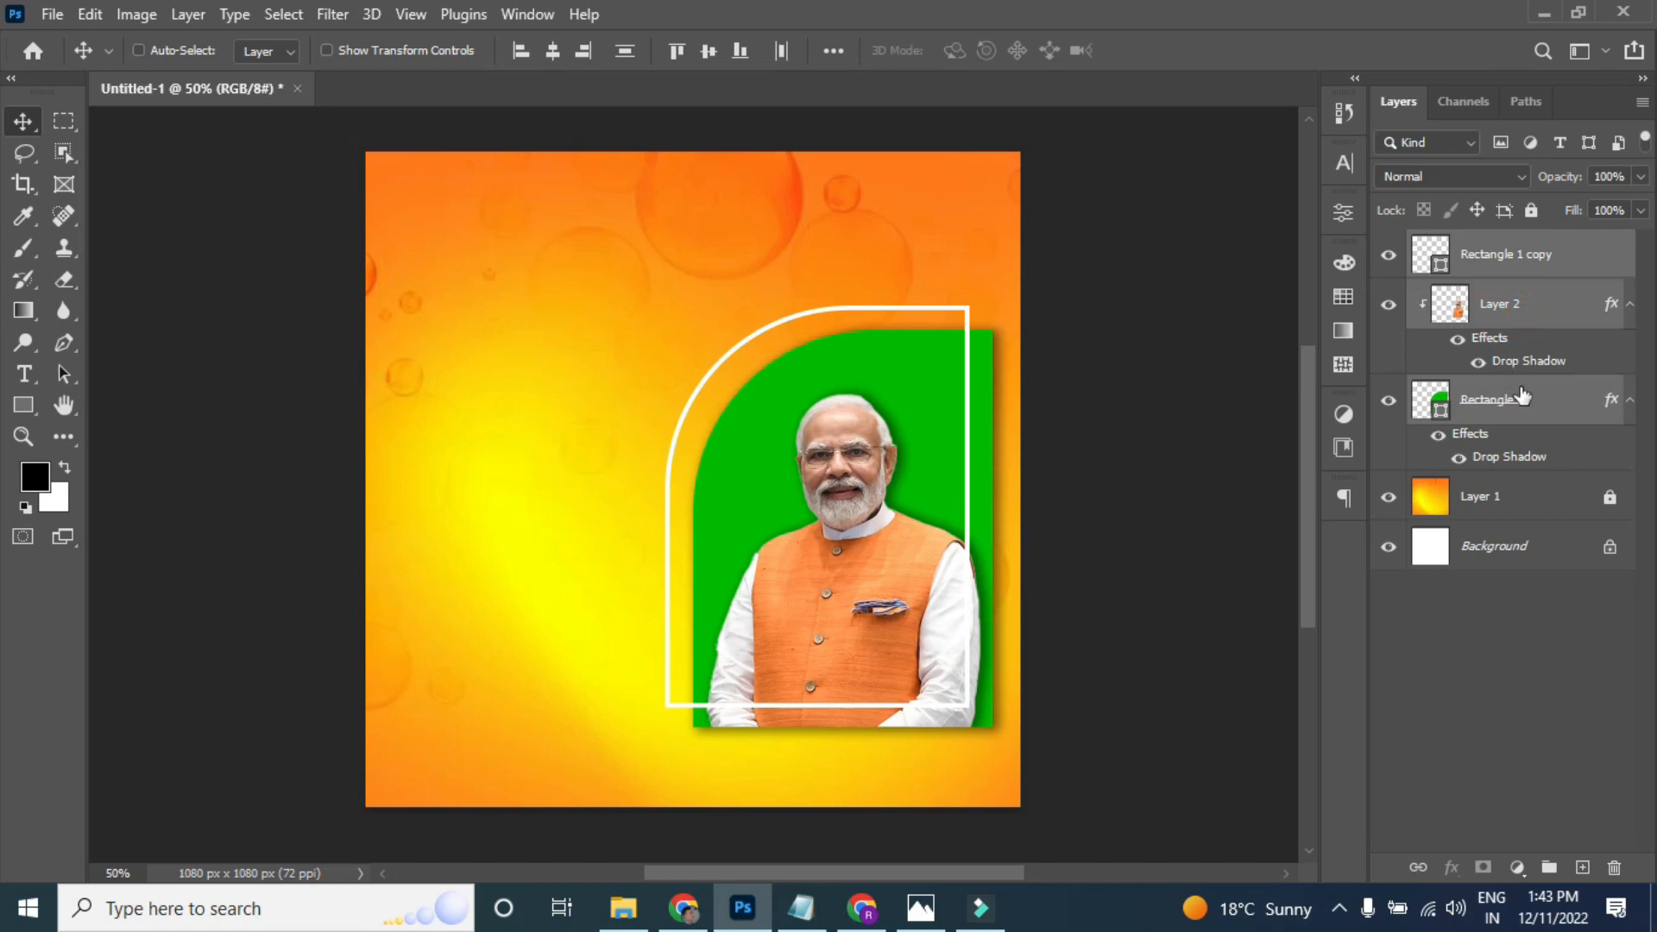
key(ctrl+g)
double_click(1481, 245)
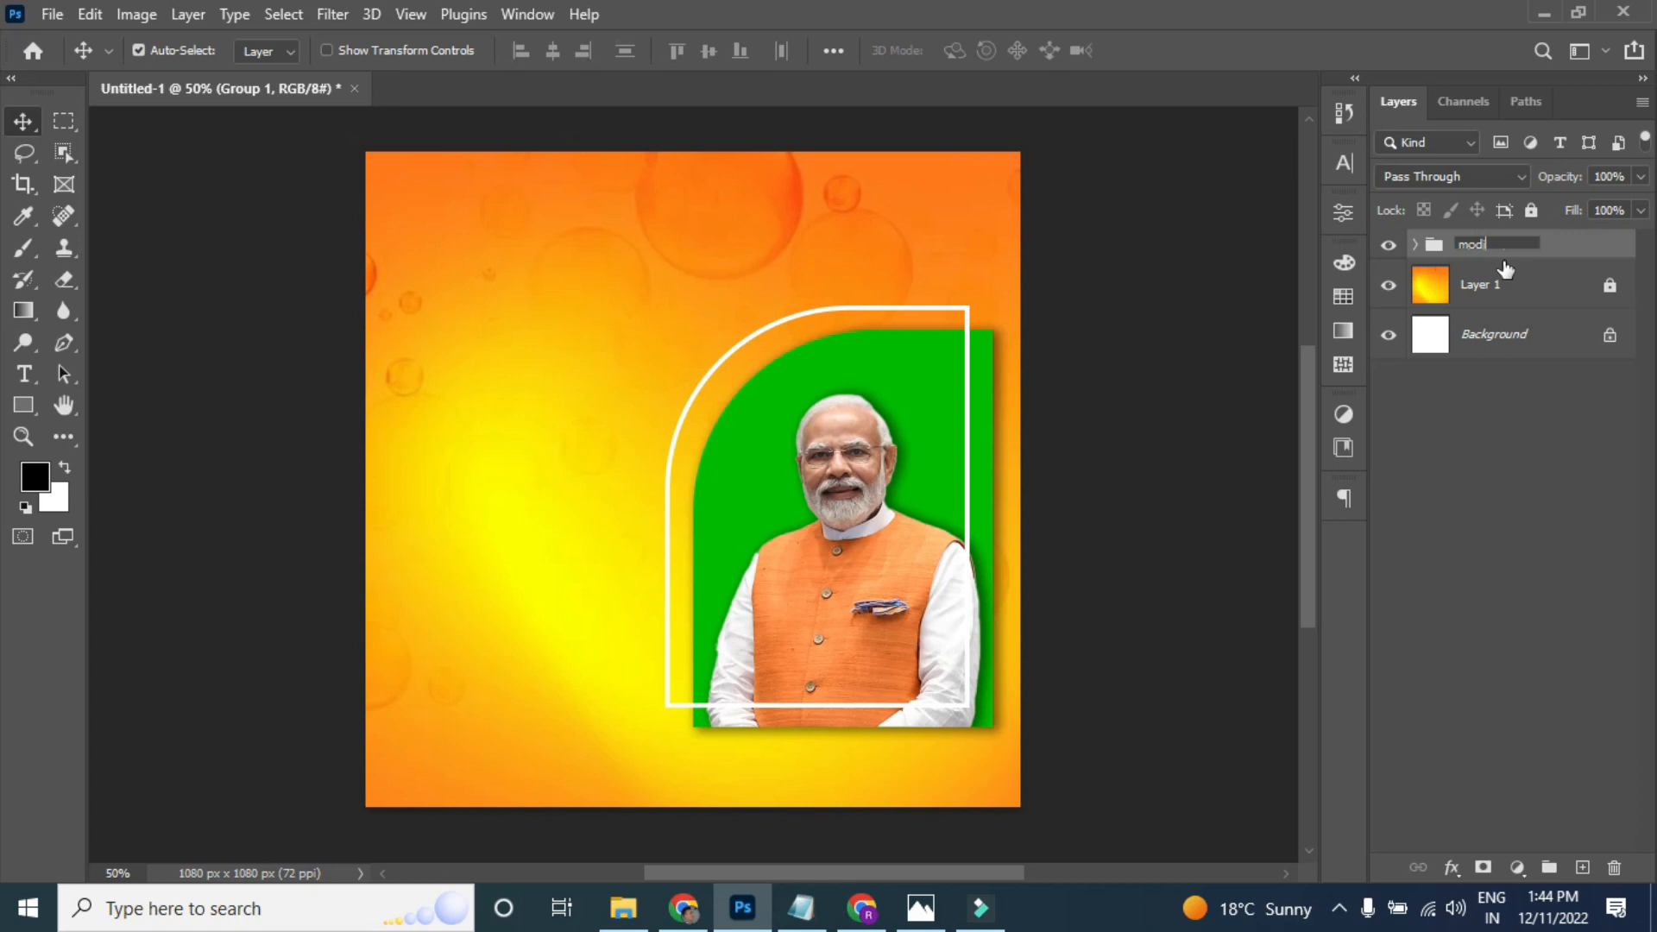
key(Return)
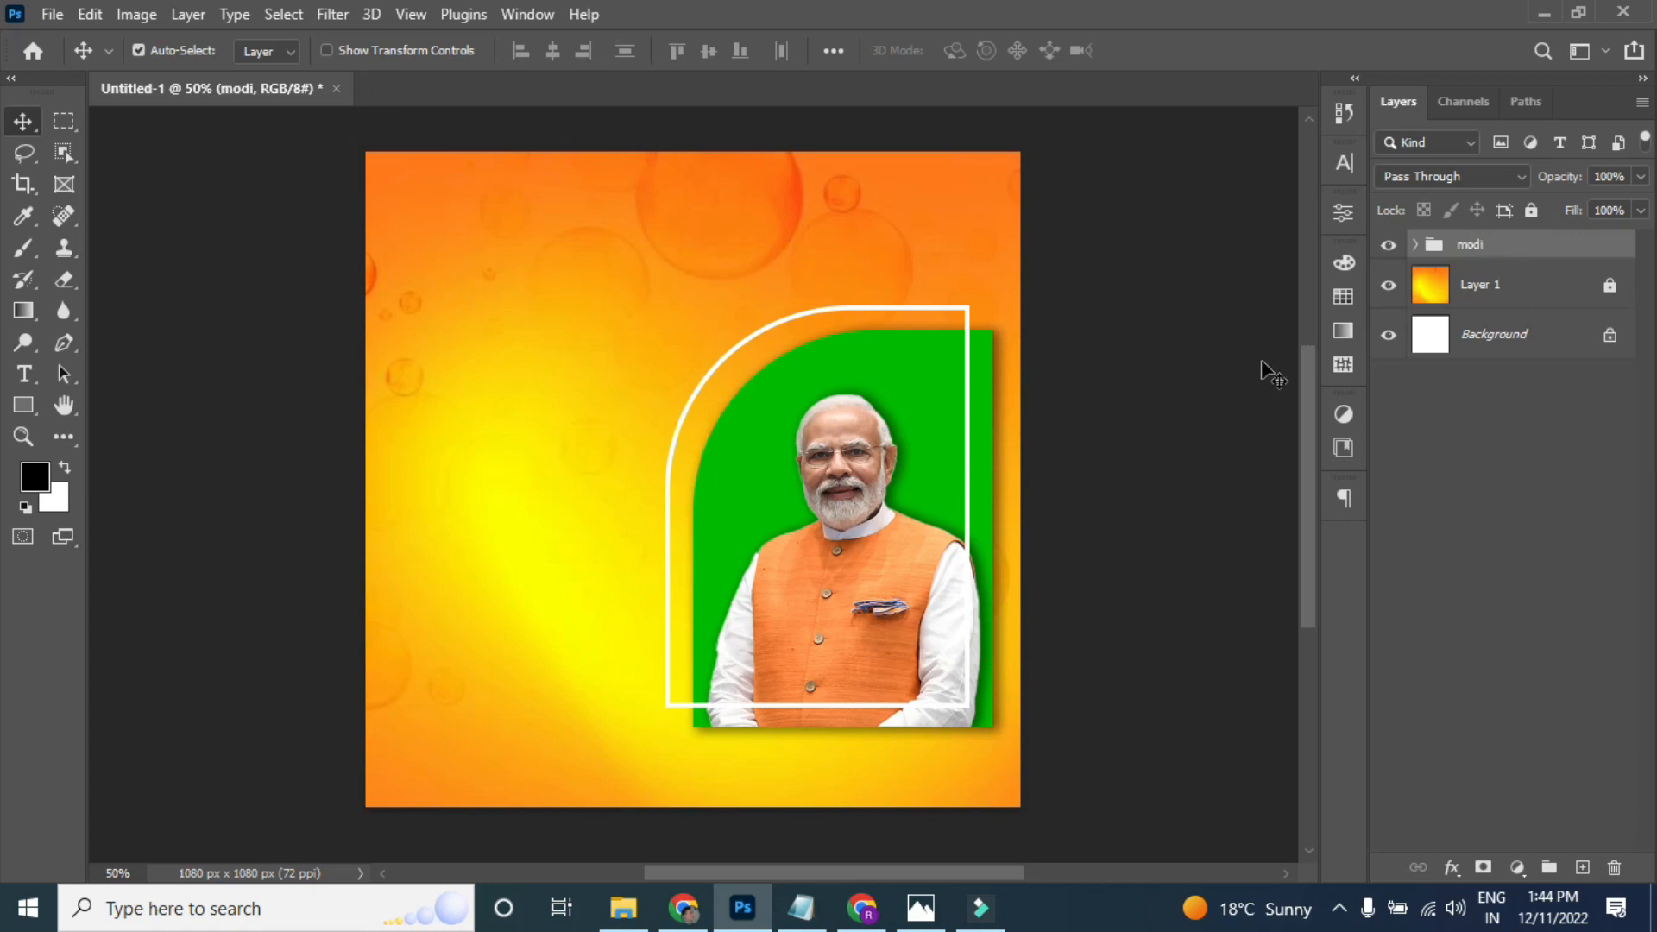
- Draw a vertical black line about 548 px long on the empty orange area beside the photo frame, with a 3.79 px stroke
click(23, 406)
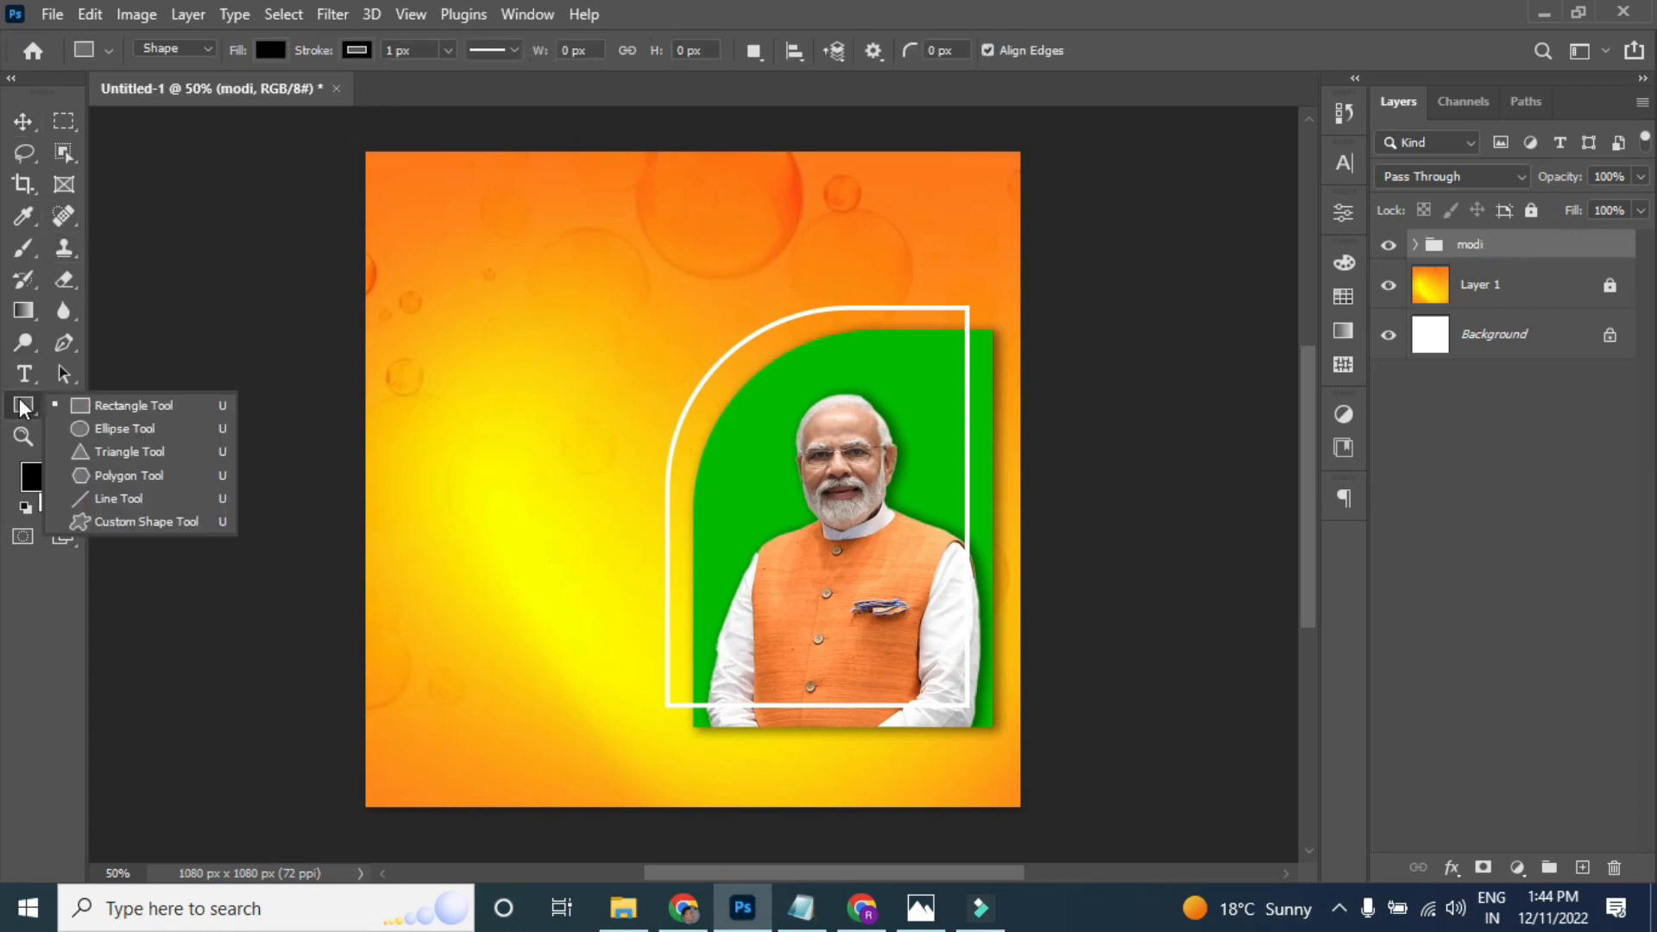
click(108, 498)
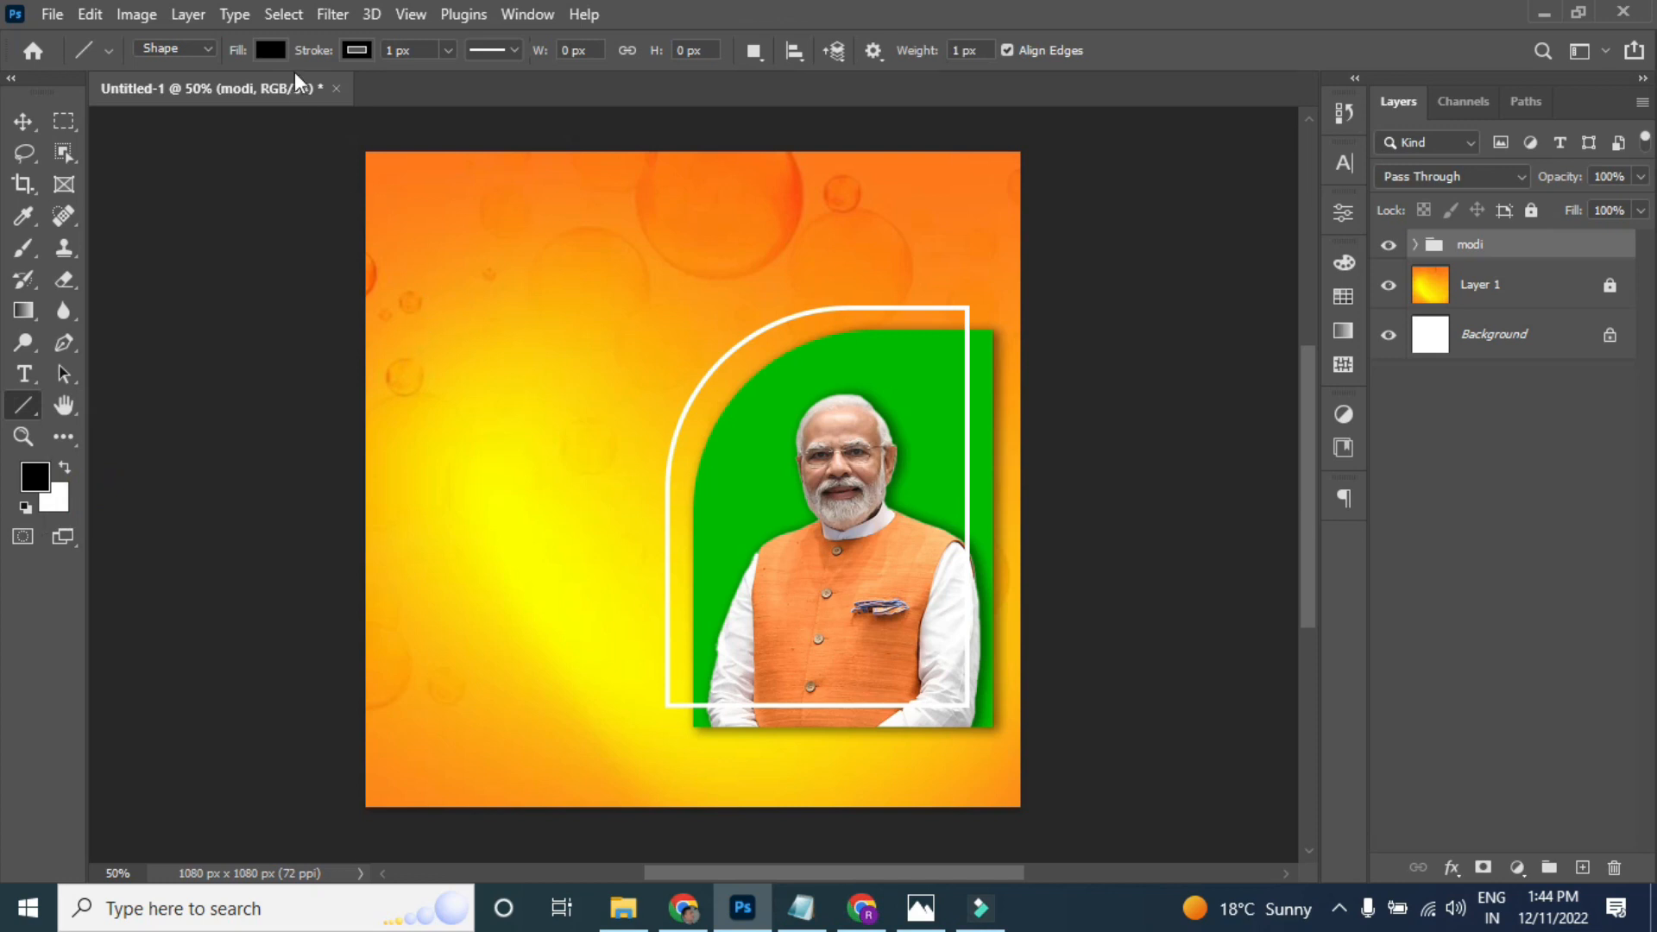
click(272, 50)
click(209, 187)
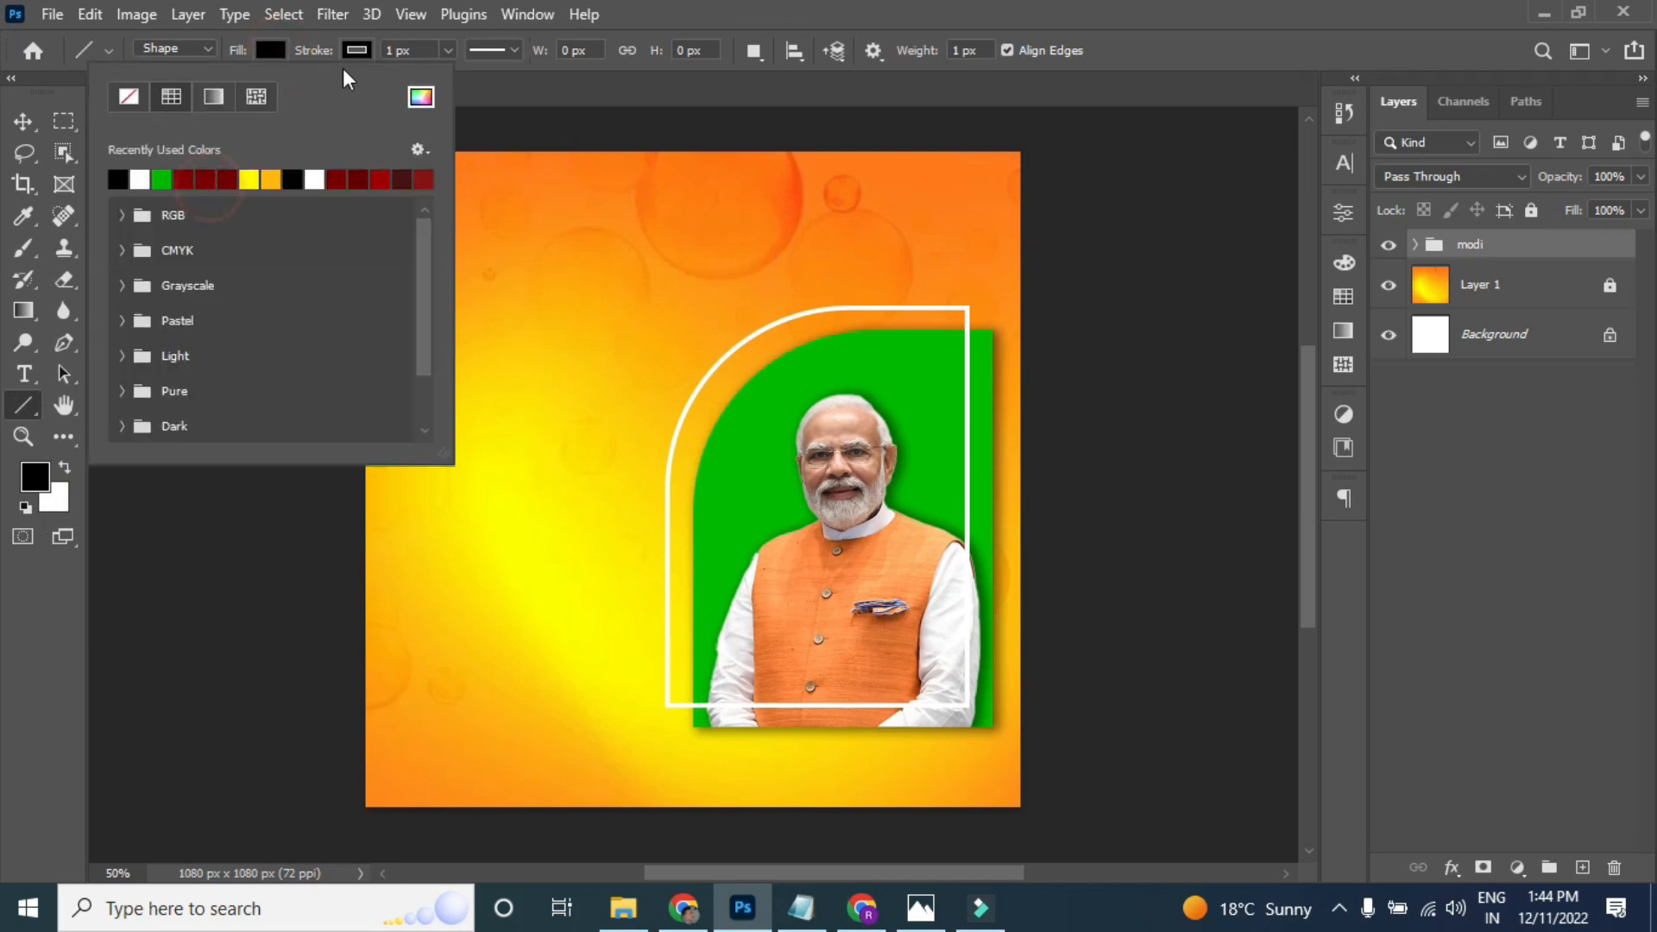
click(357, 50)
click(448, 51)
drag(452, 78, 458, 84)
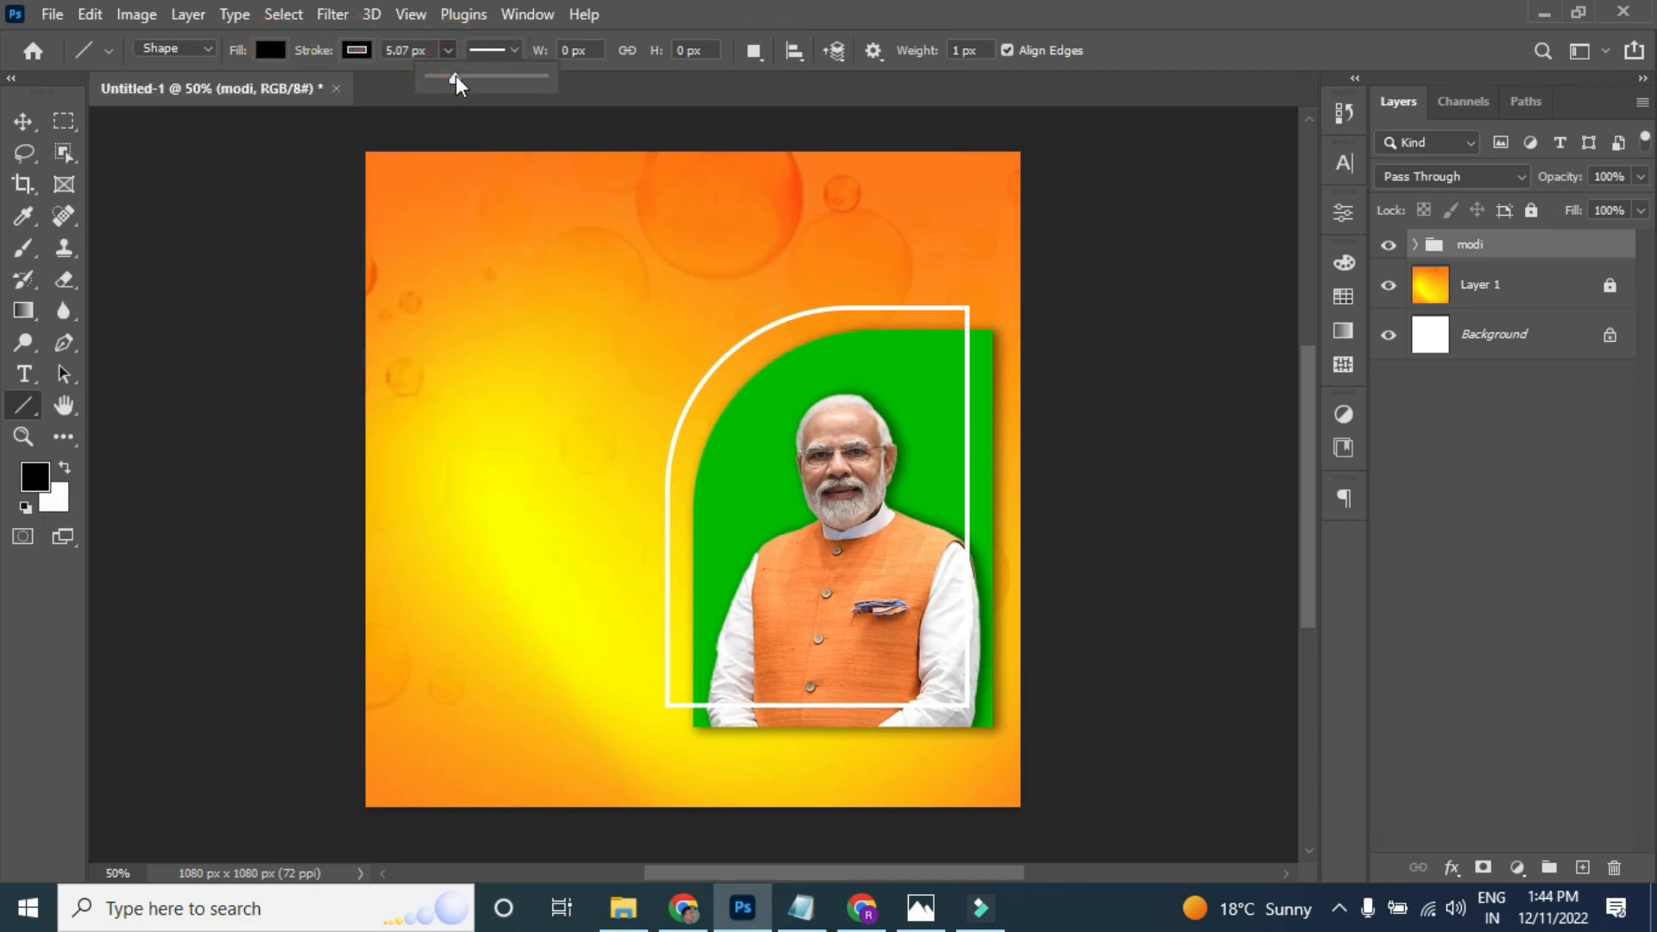
click(451, 52)
drag(467, 290, 492, 622)
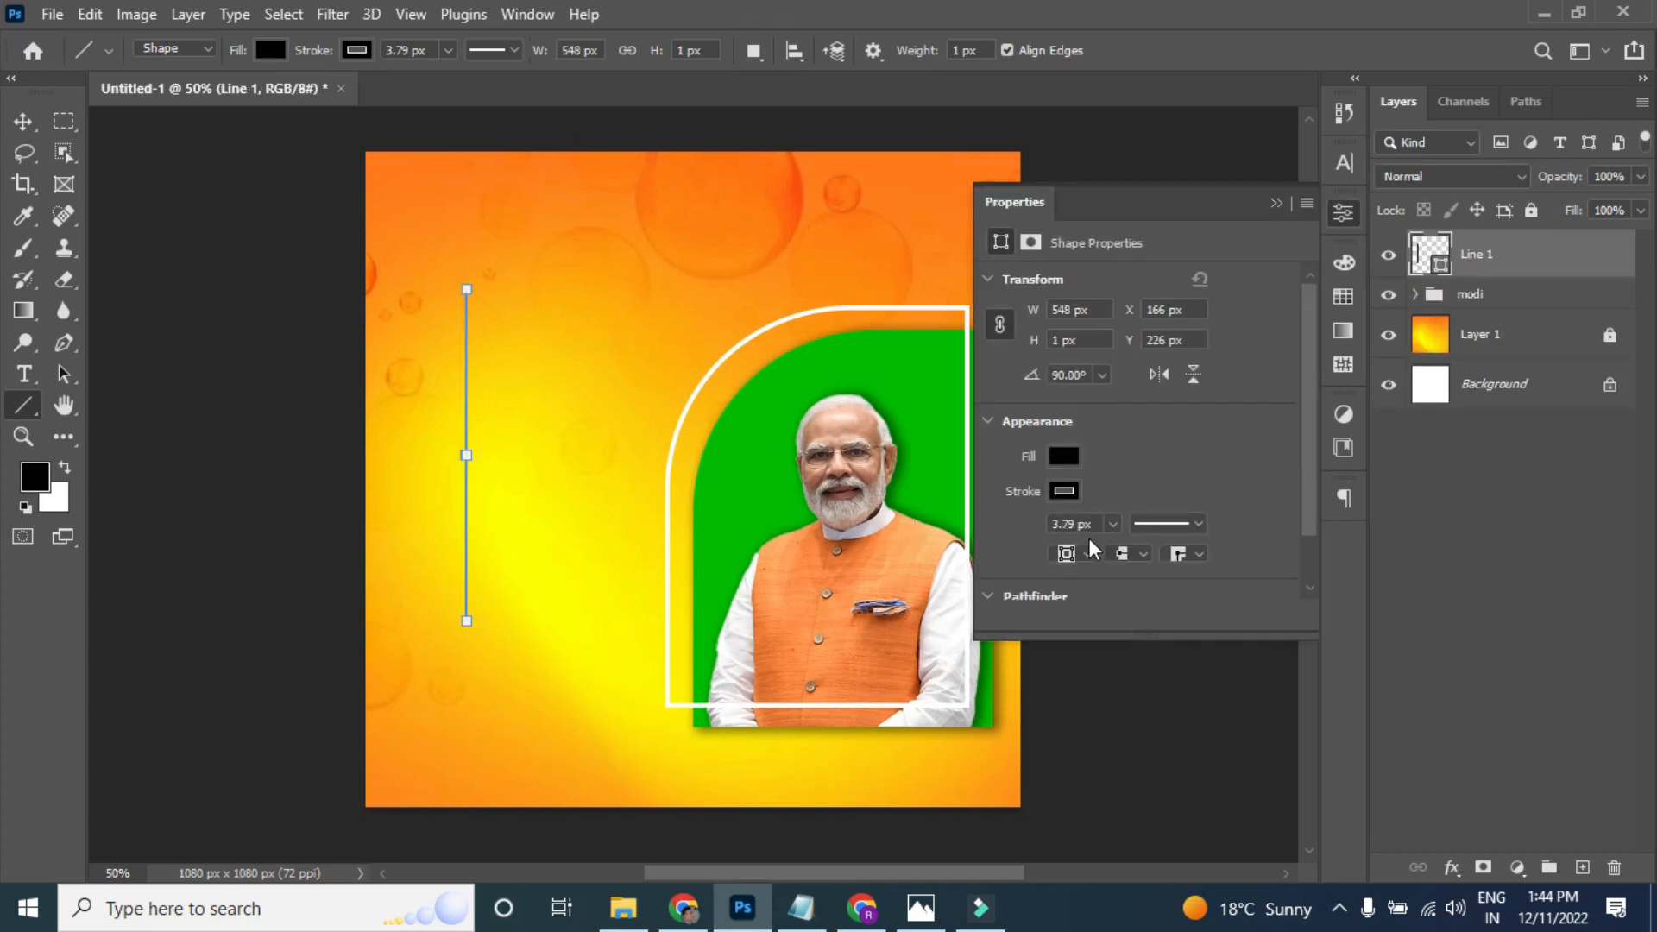
- Thicken the vertical line's stroke to 9.56 px
click(1114, 524)
drag(1109, 555, 1126, 555)
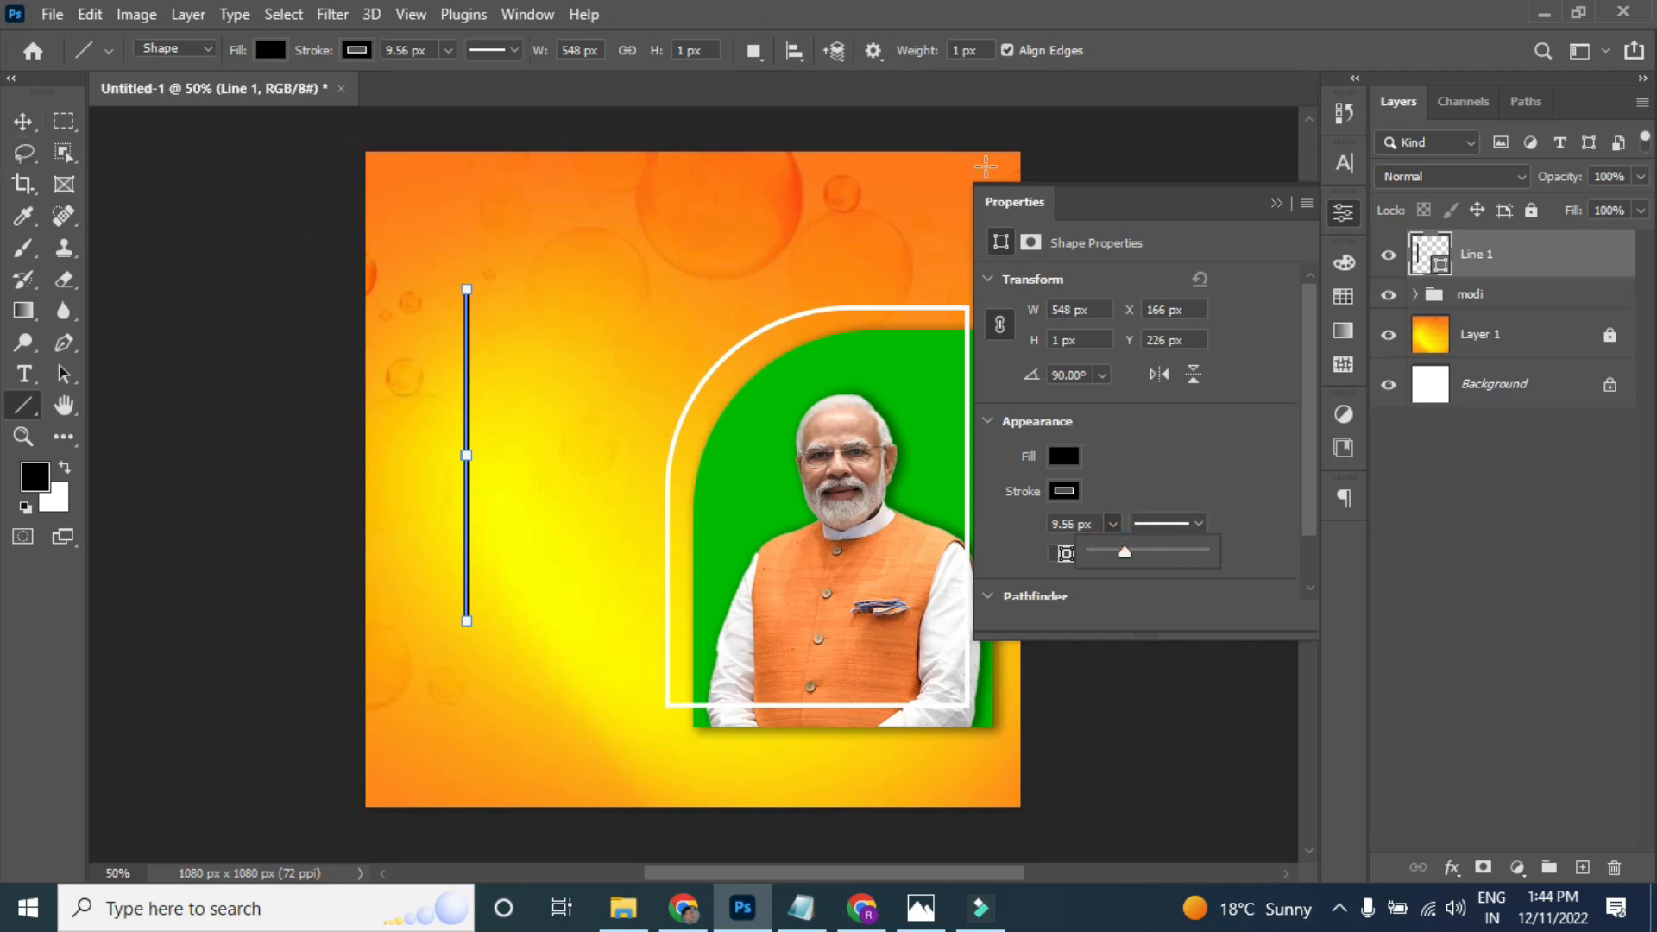
click(1278, 203)
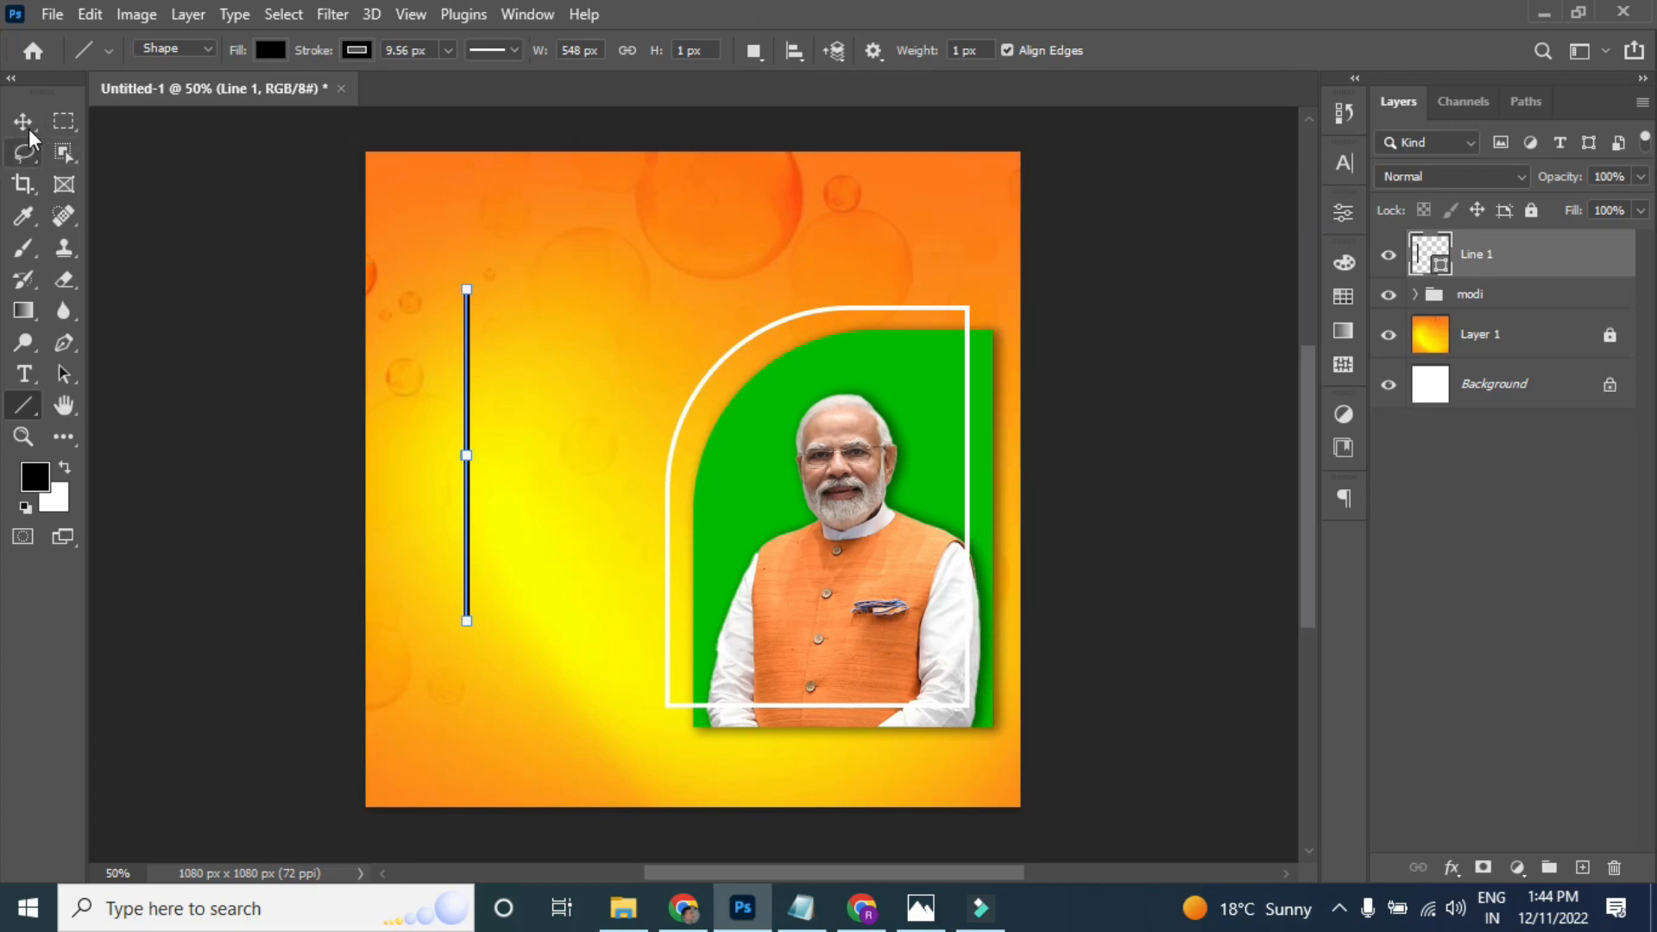
- Move the vertical line up and closer to the photo frame, and lock the modi group
key(v)
drag(471, 417, 536, 387)
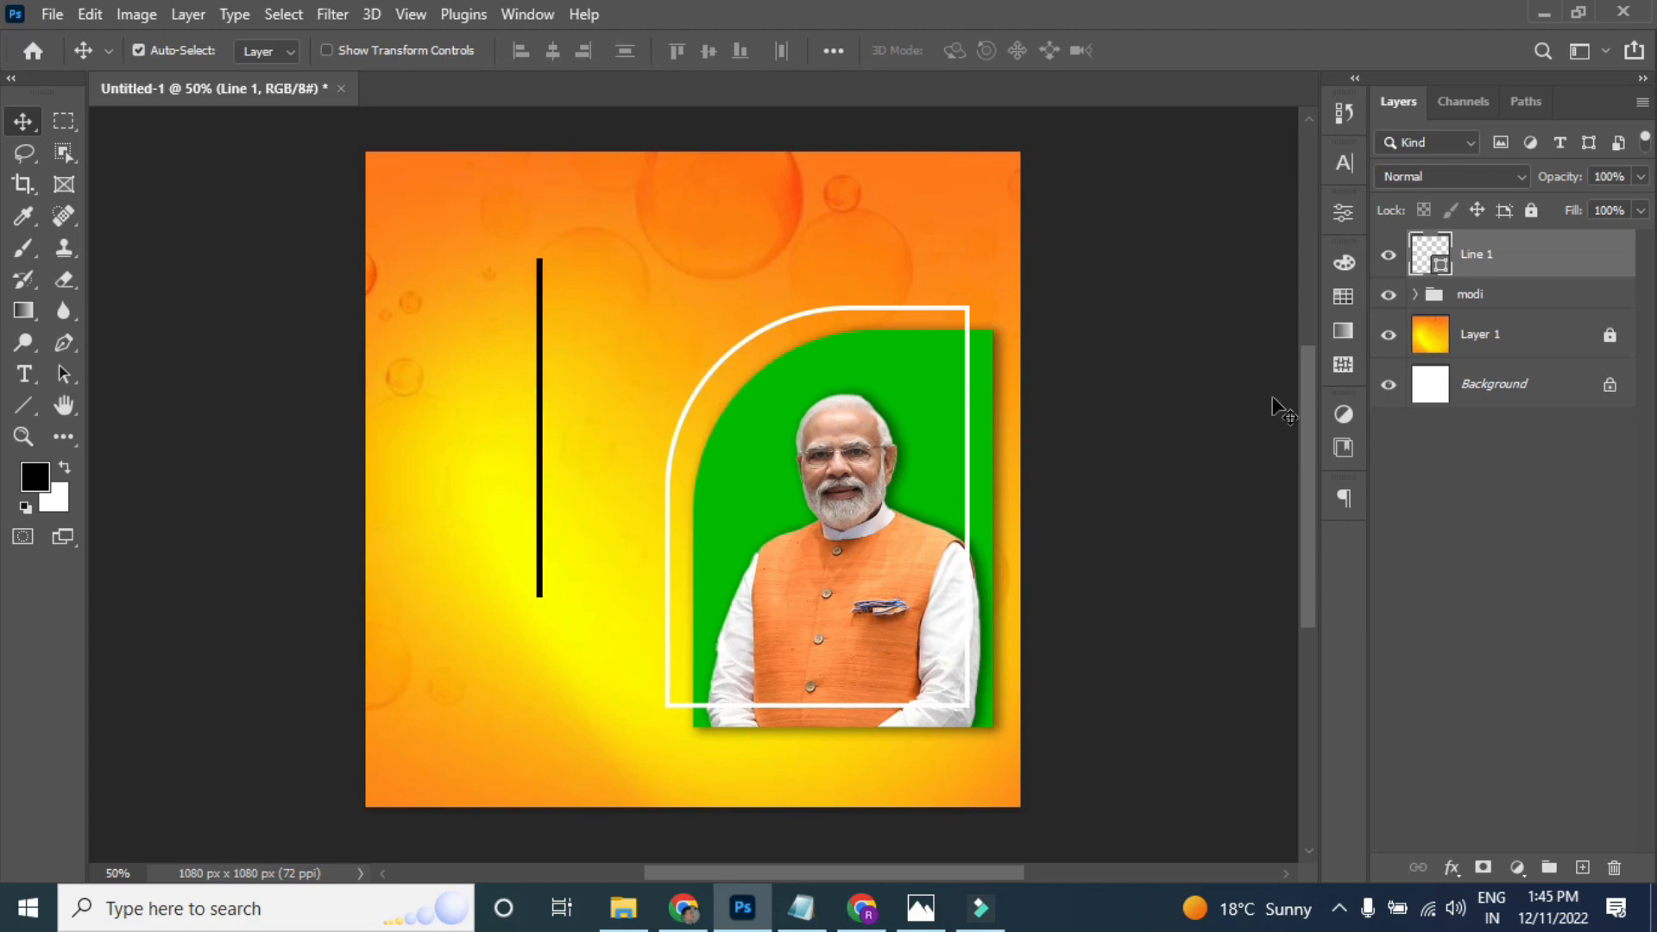
click(1536, 293)
click(1531, 209)
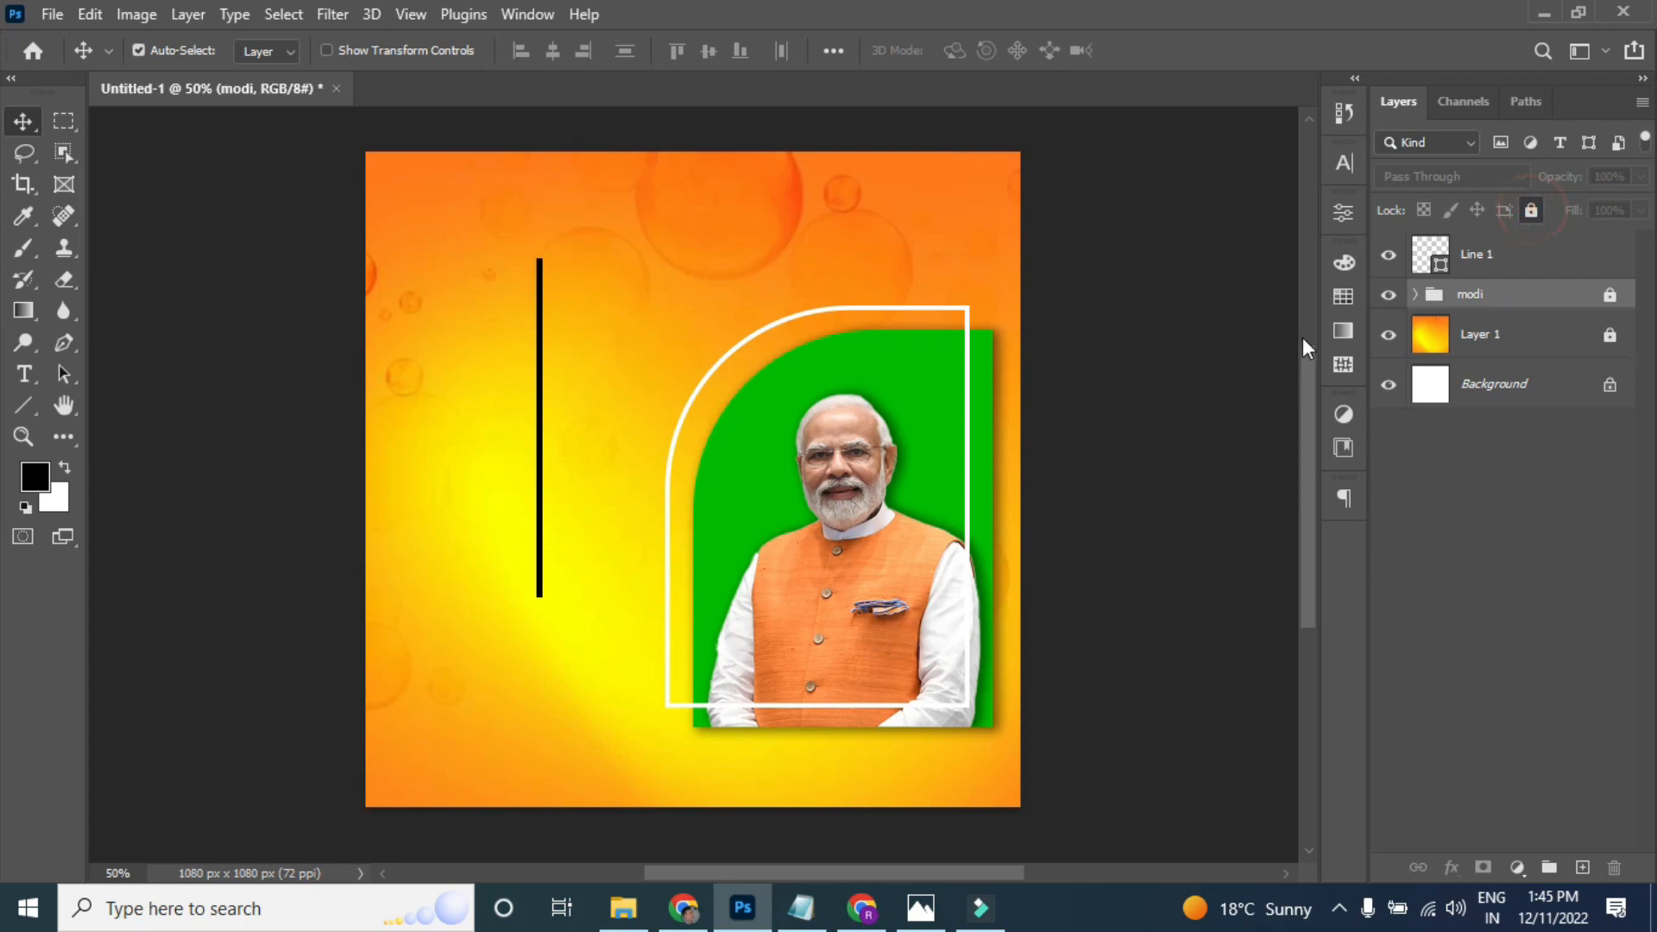
- Add a text layer beside the line reading "एक भारत श्रेष्ठ भारत", taken from the slogan list in Notepad
click(1524, 255)
click(23, 373)
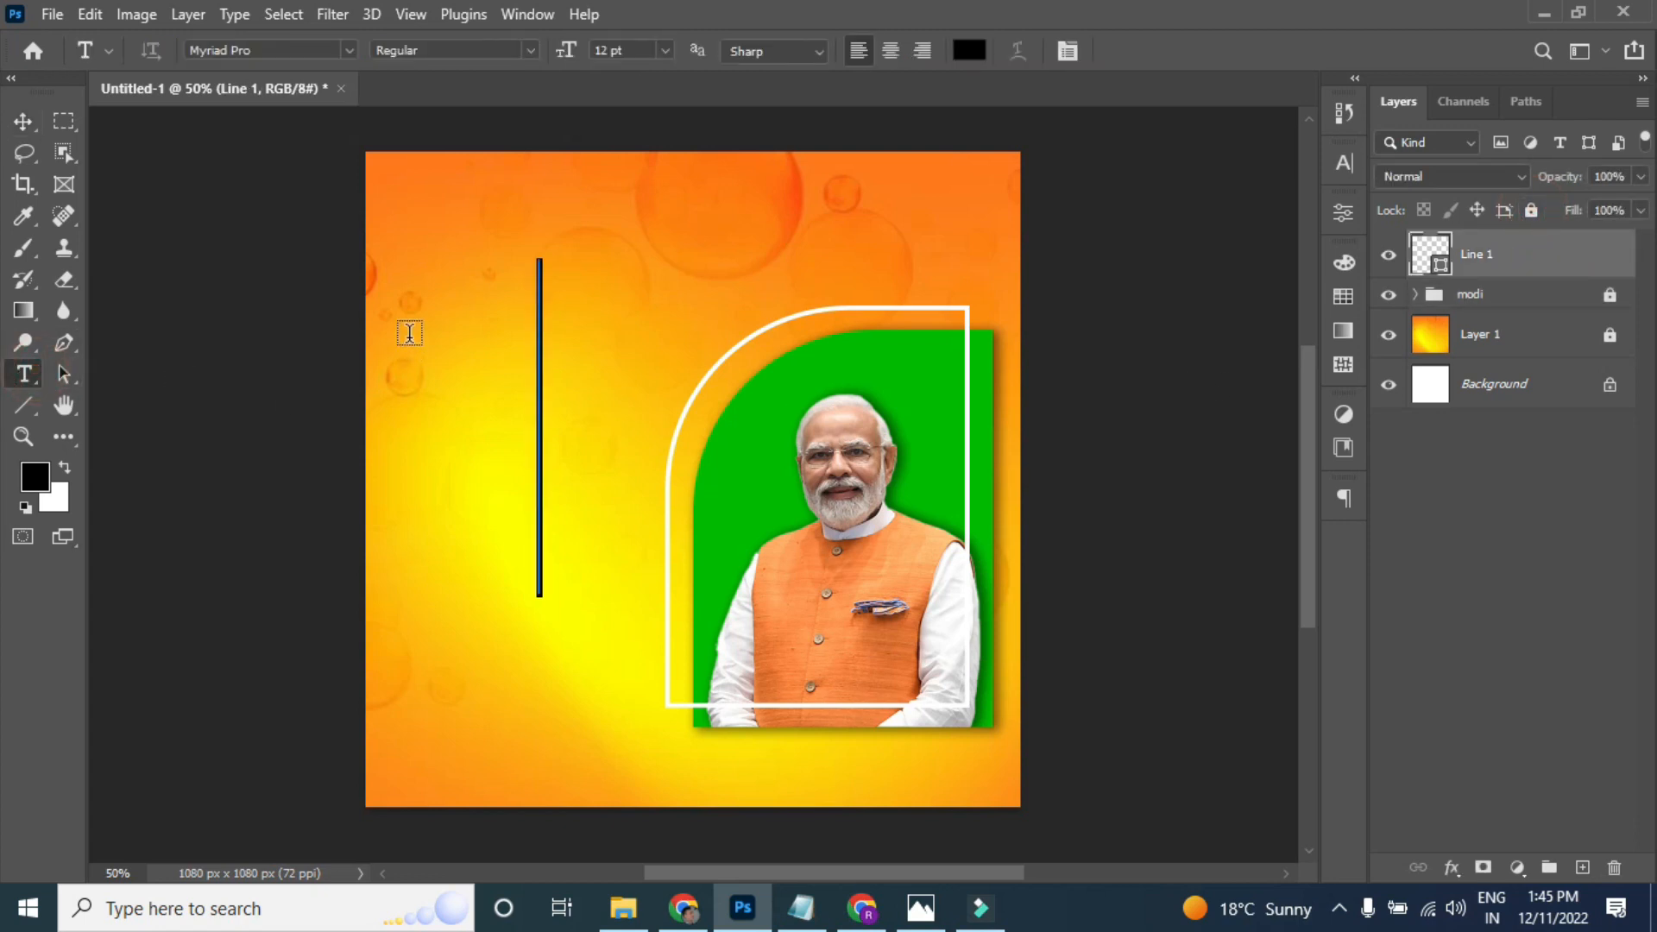
click(403, 300)
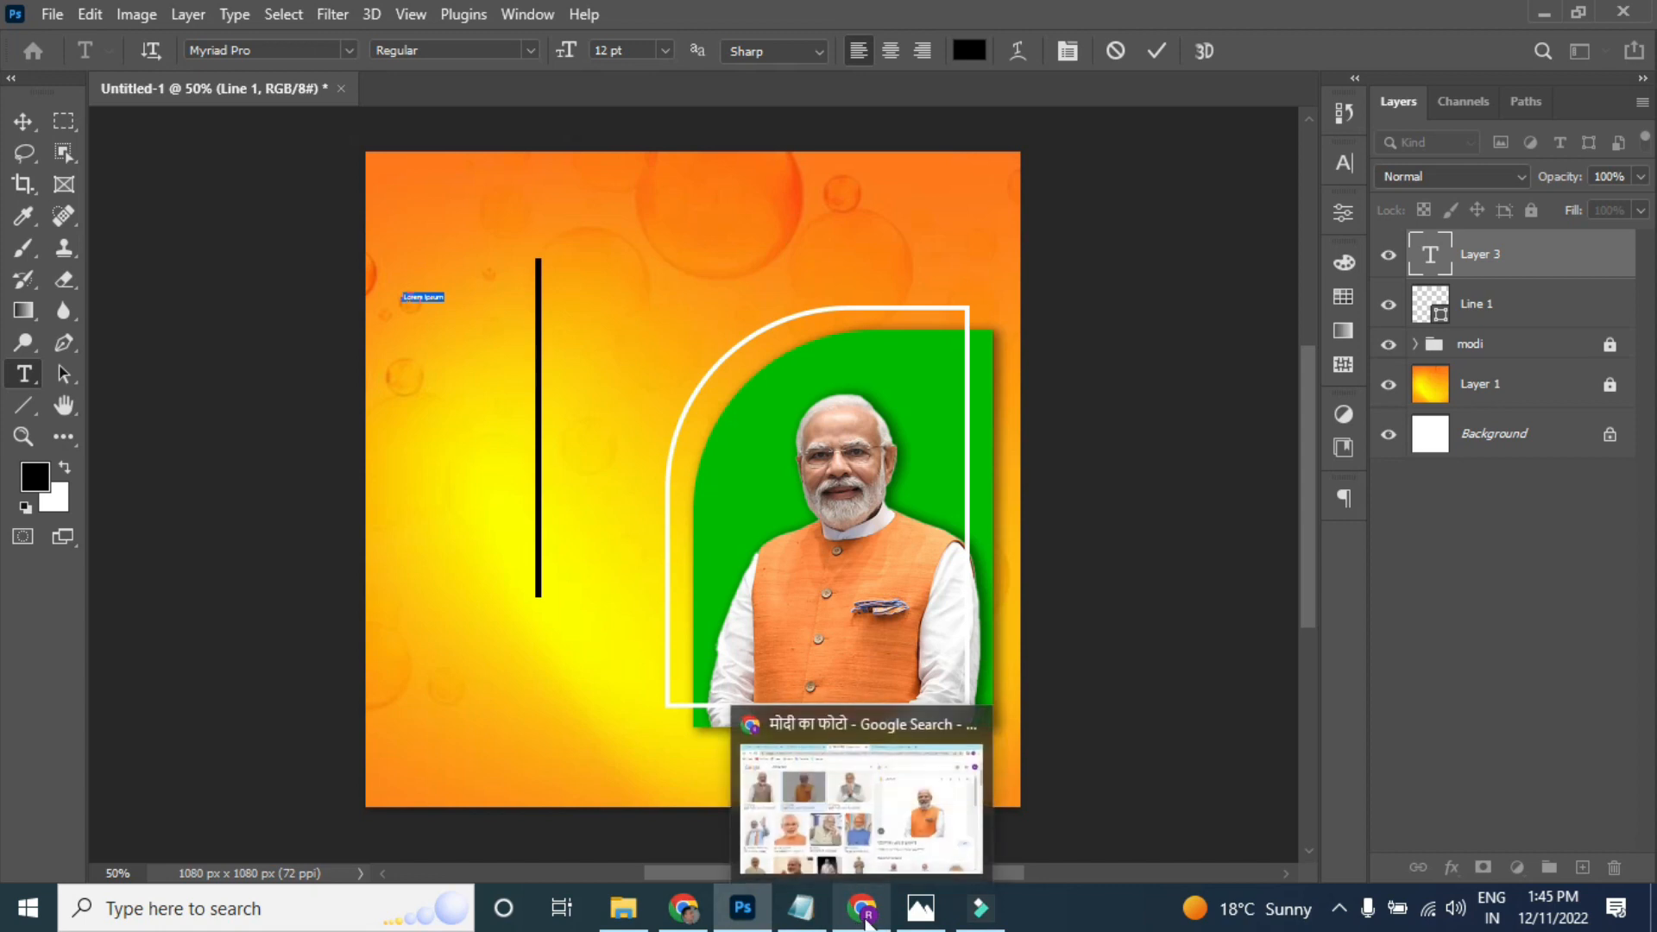
click(801, 908)
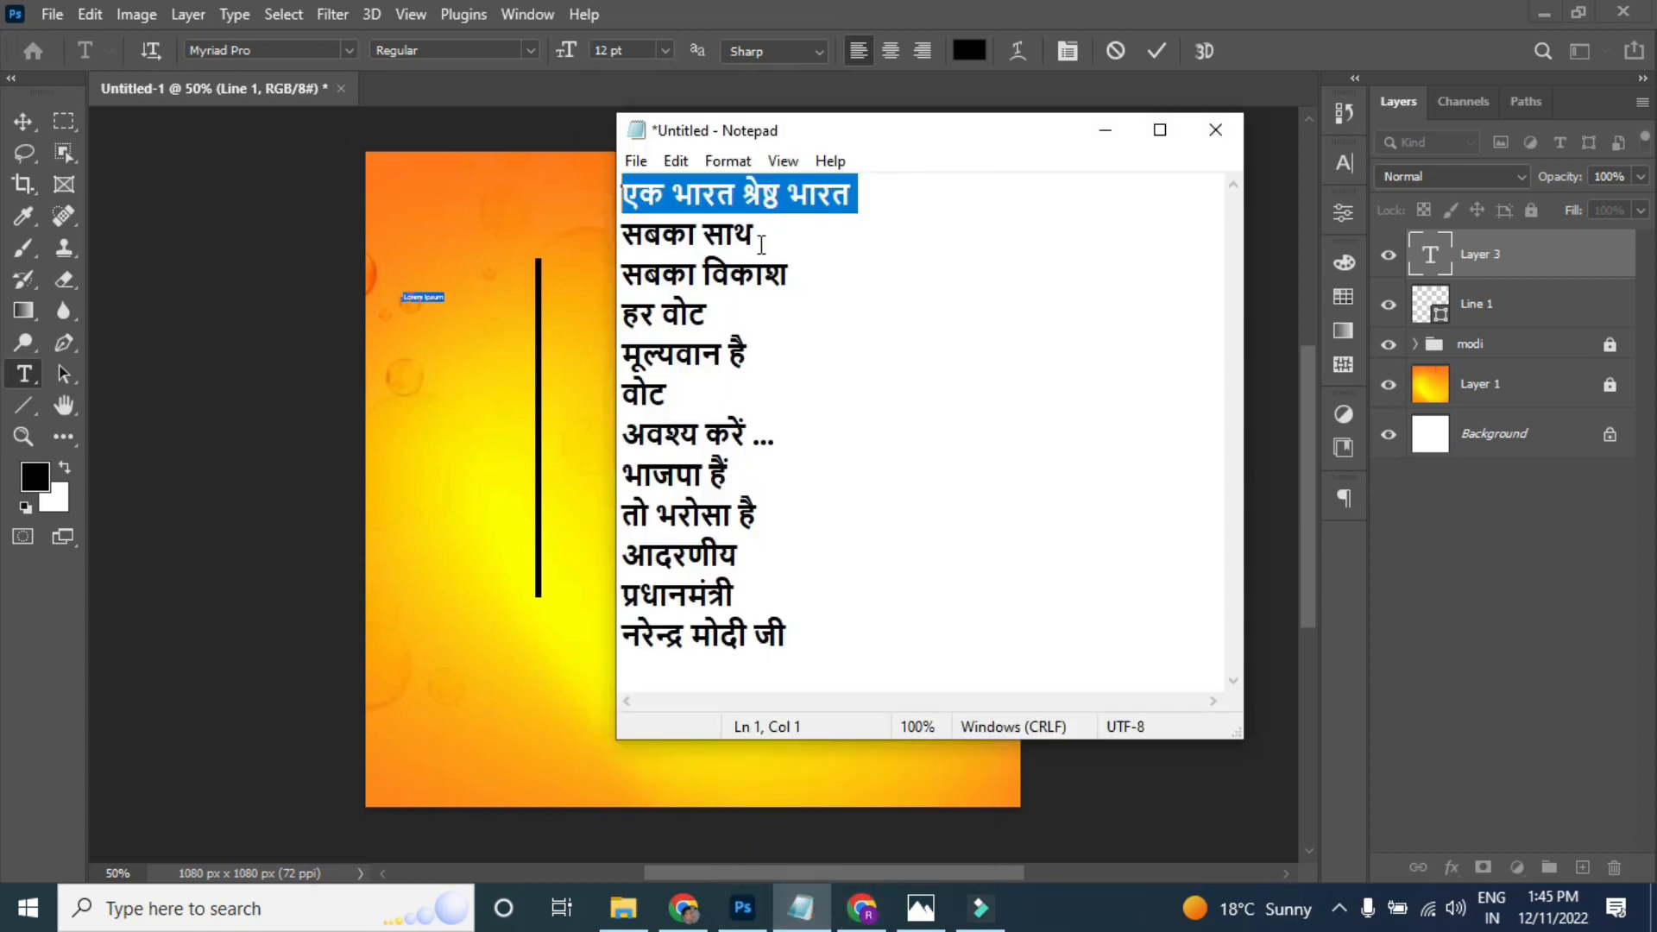
click(422, 293)
text(एक भारत श्रेष्ठ भारत)
- Scale the slogan text up to about 699%
click(24, 122)
key(ctrl+t)
drag(452, 309, 576, 369)
click(630, 319)
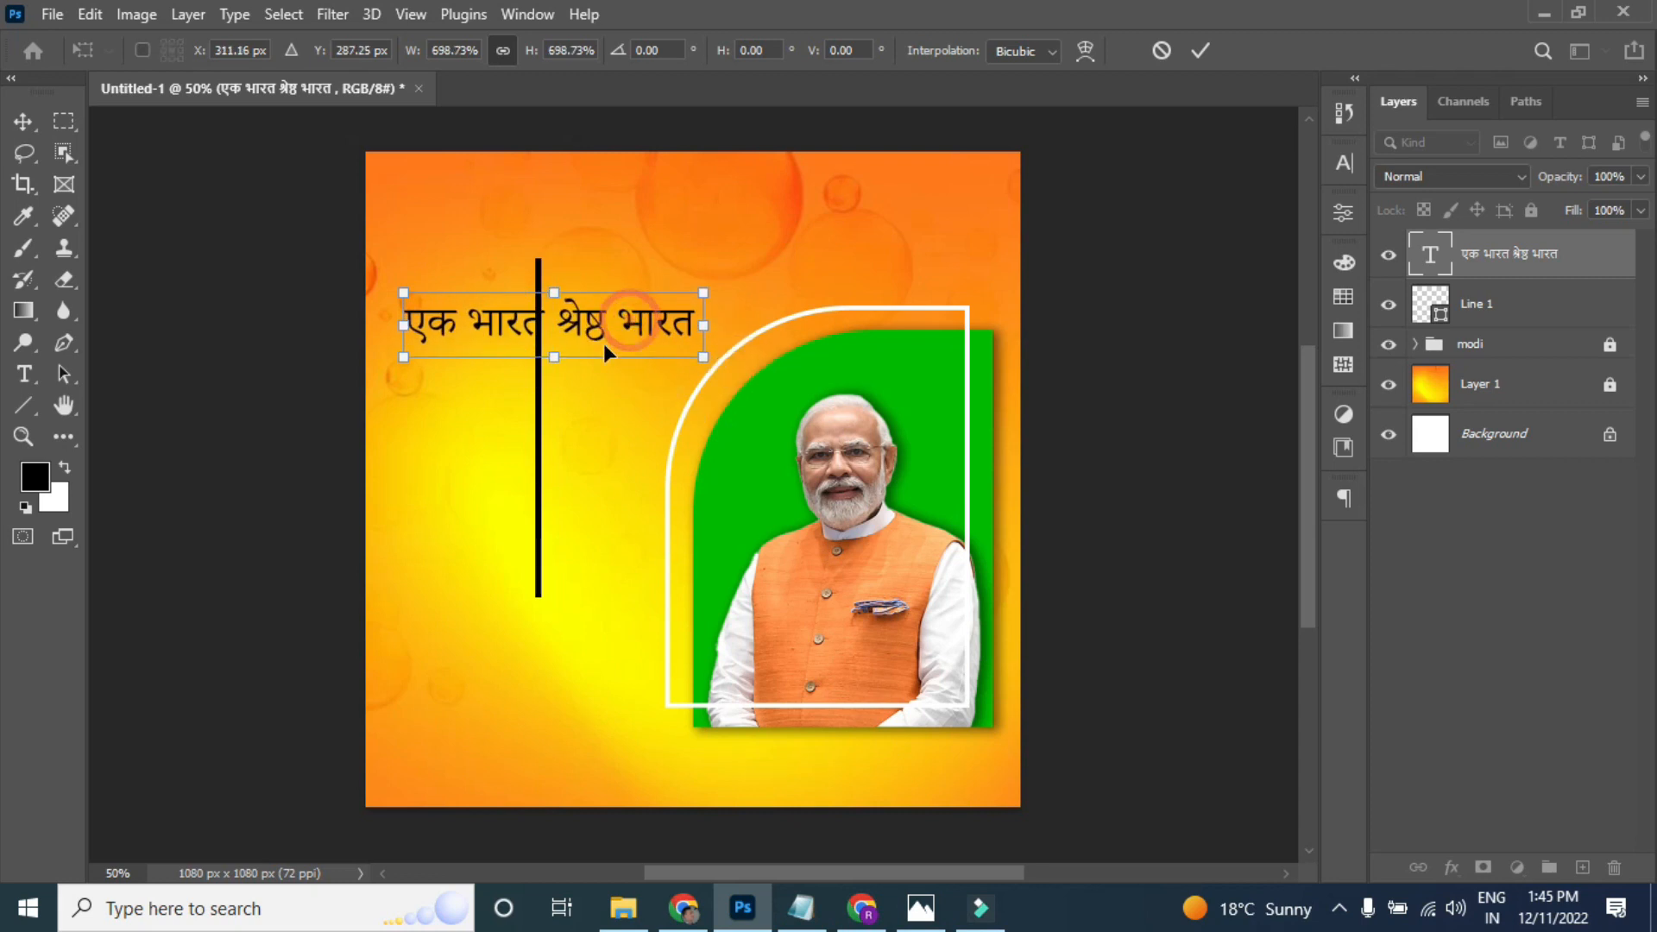
key(Return)
- Break the slogan into four lines with one word on each: एक, भारत, श्रेष्ठ, भारत
key(t)
click(468, 337)
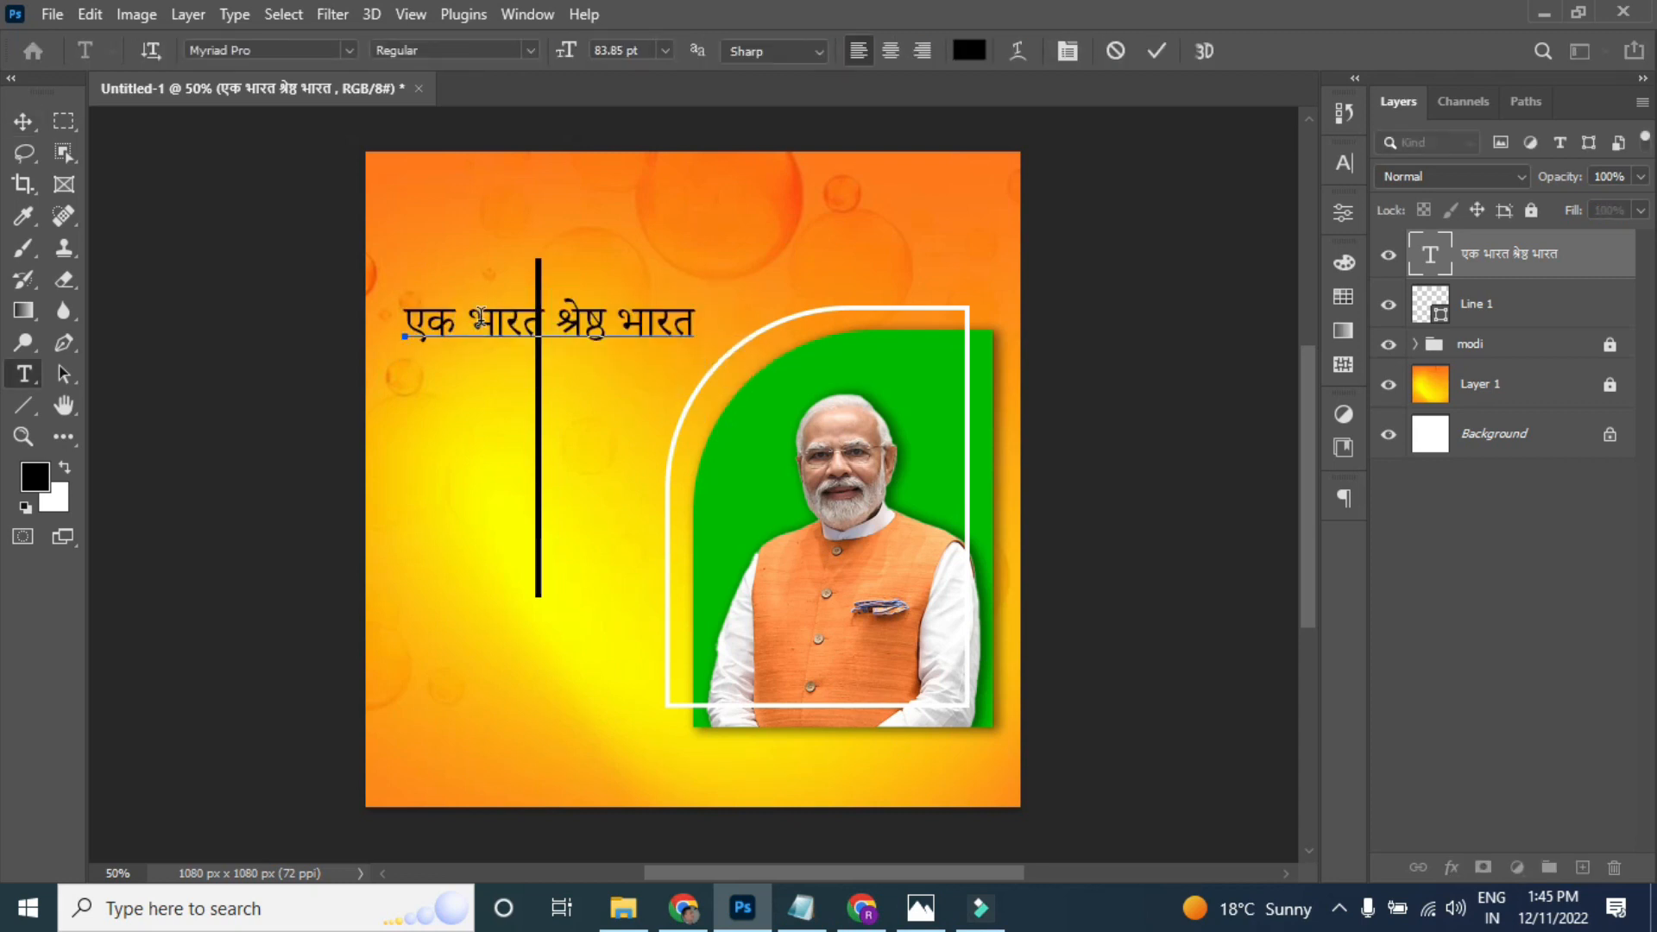
key(Return)
click(480, 381)
key(Return)
click(459, 443)
key(Return)
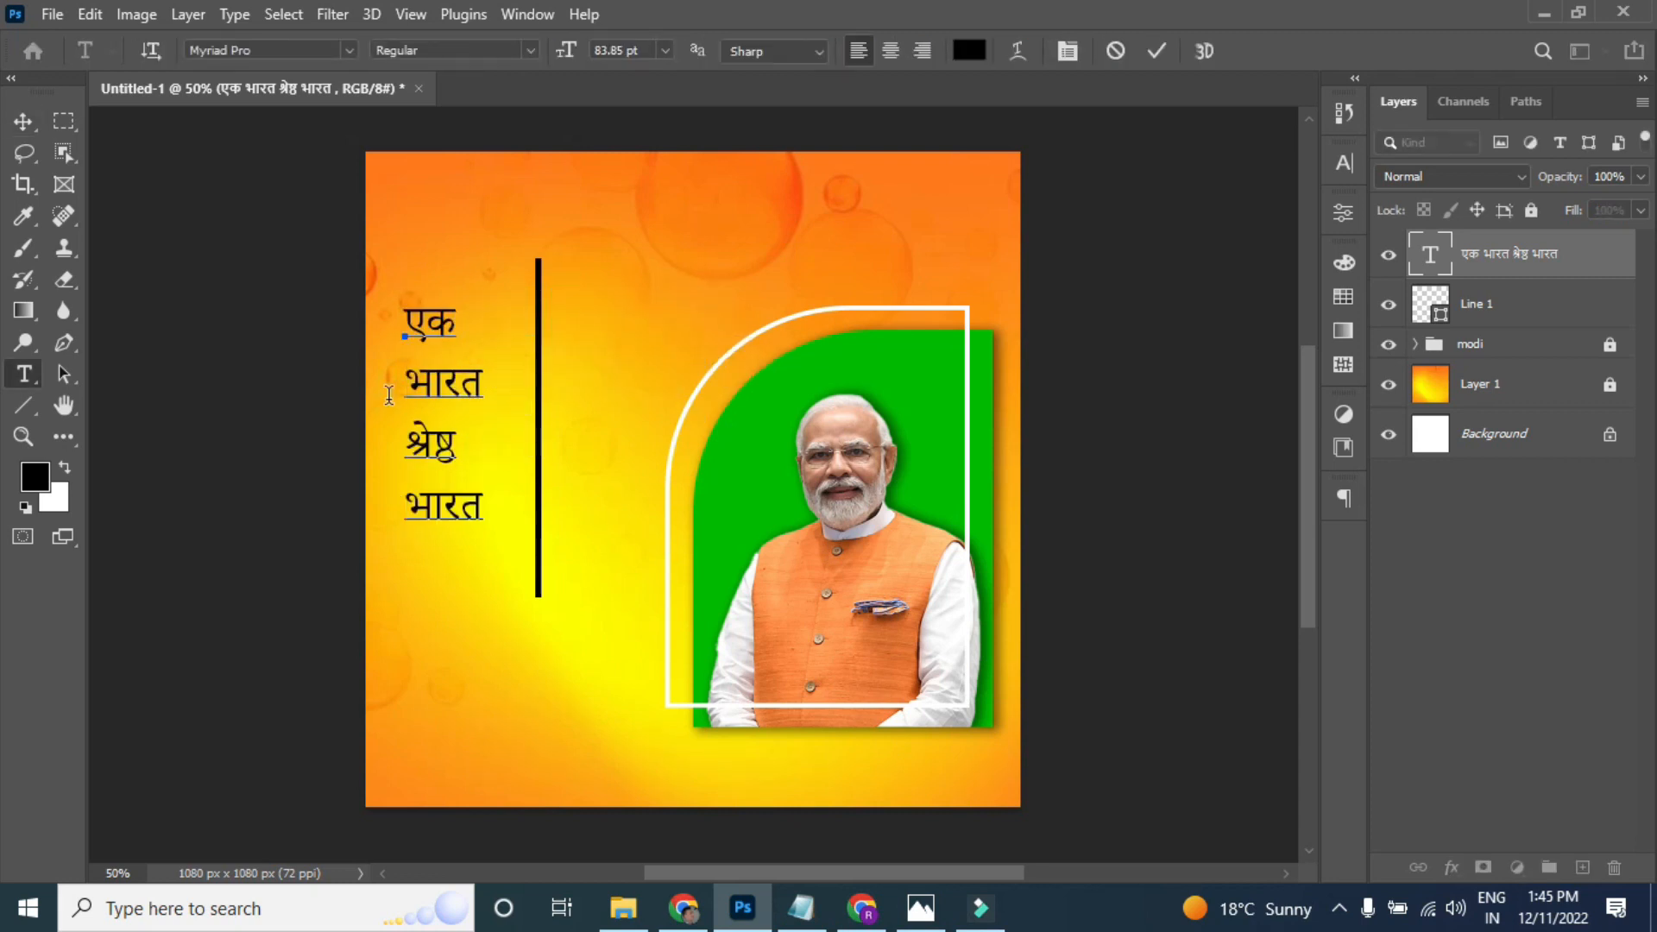
key(ctrl+Return)
- Move the four-line slogan up beside the vertical line, leaving a small gap, and make the text bold
key(v)
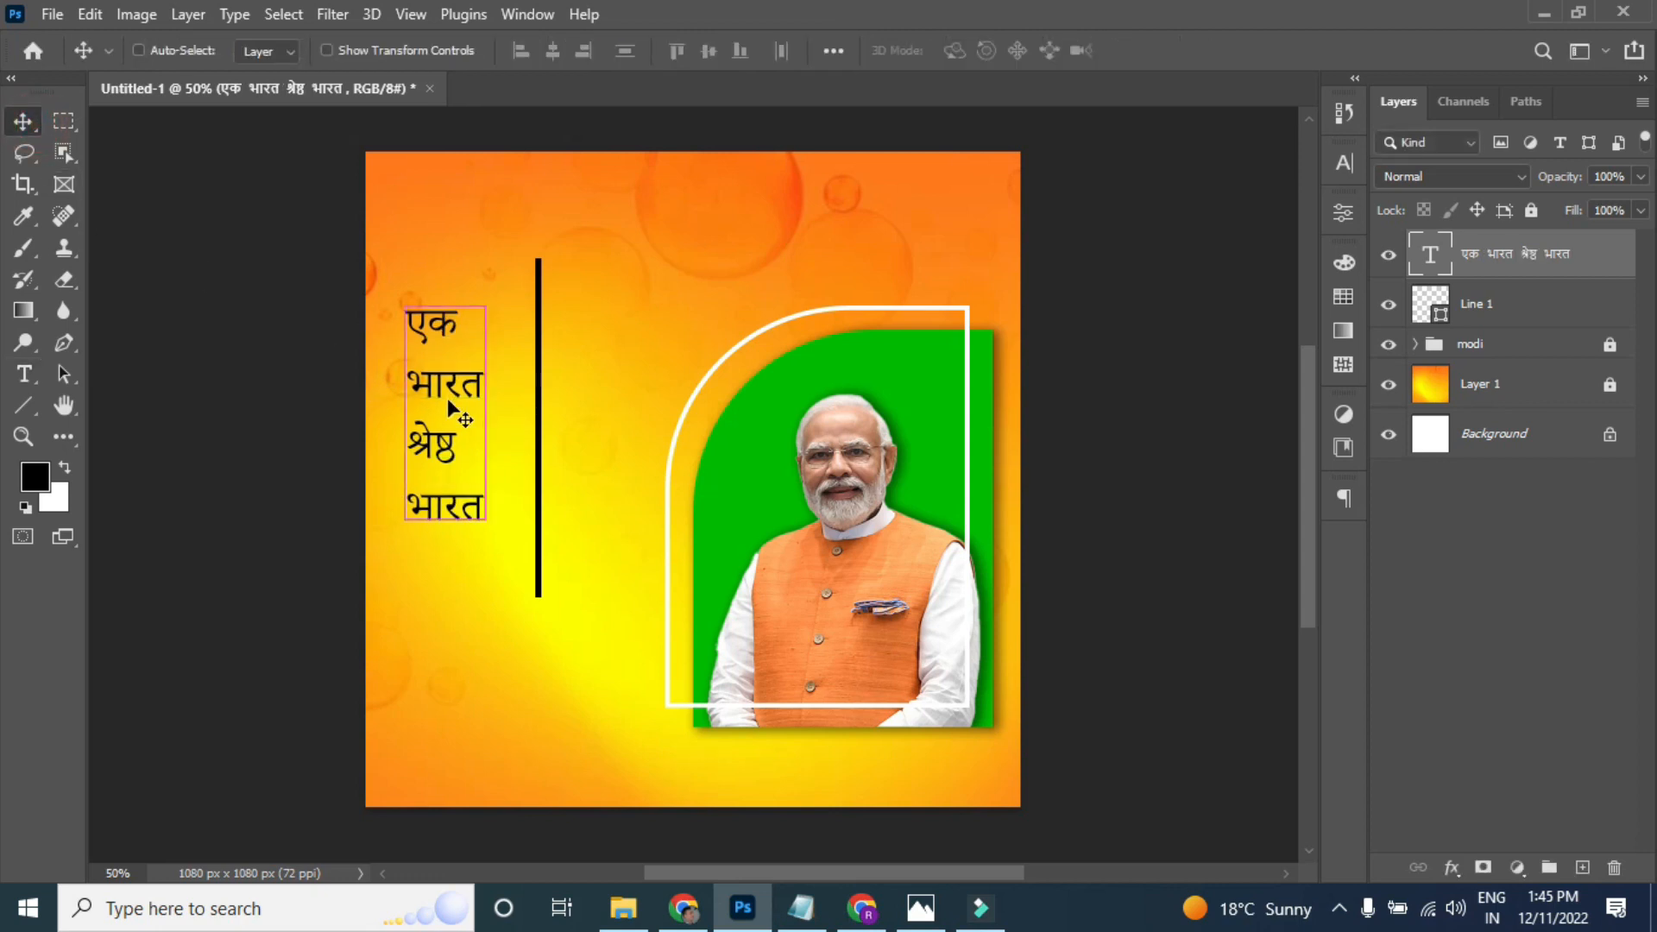
key(ctrl+t)
drag(466, 415, 511, 380)
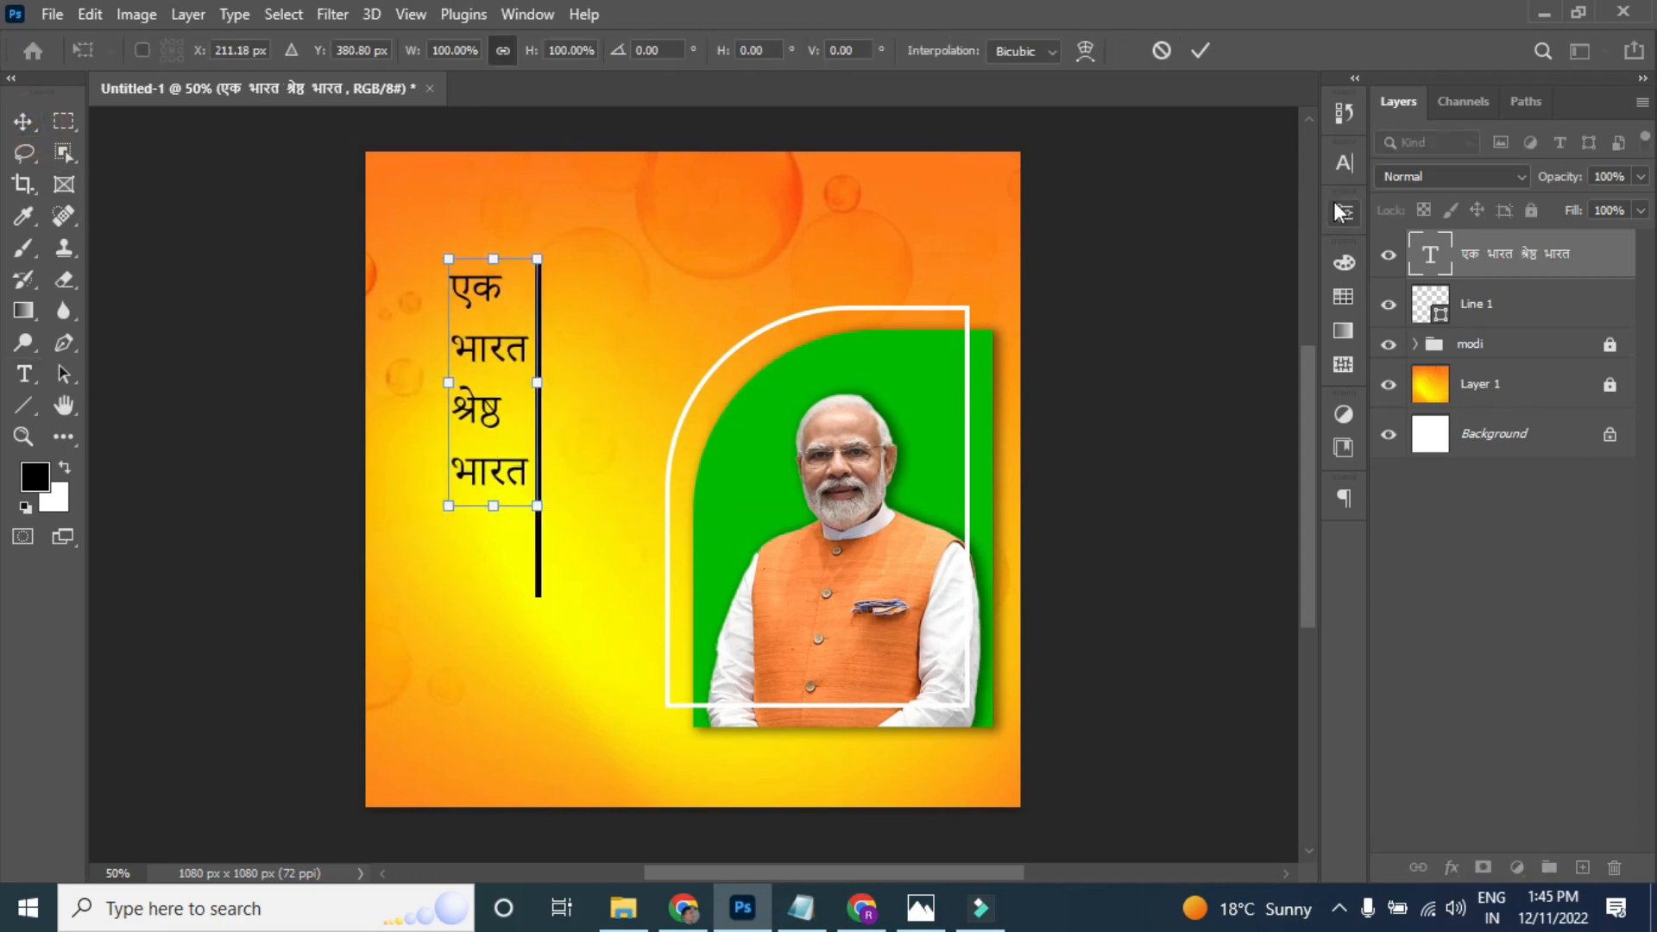
click(1344, 162)
key(Return)
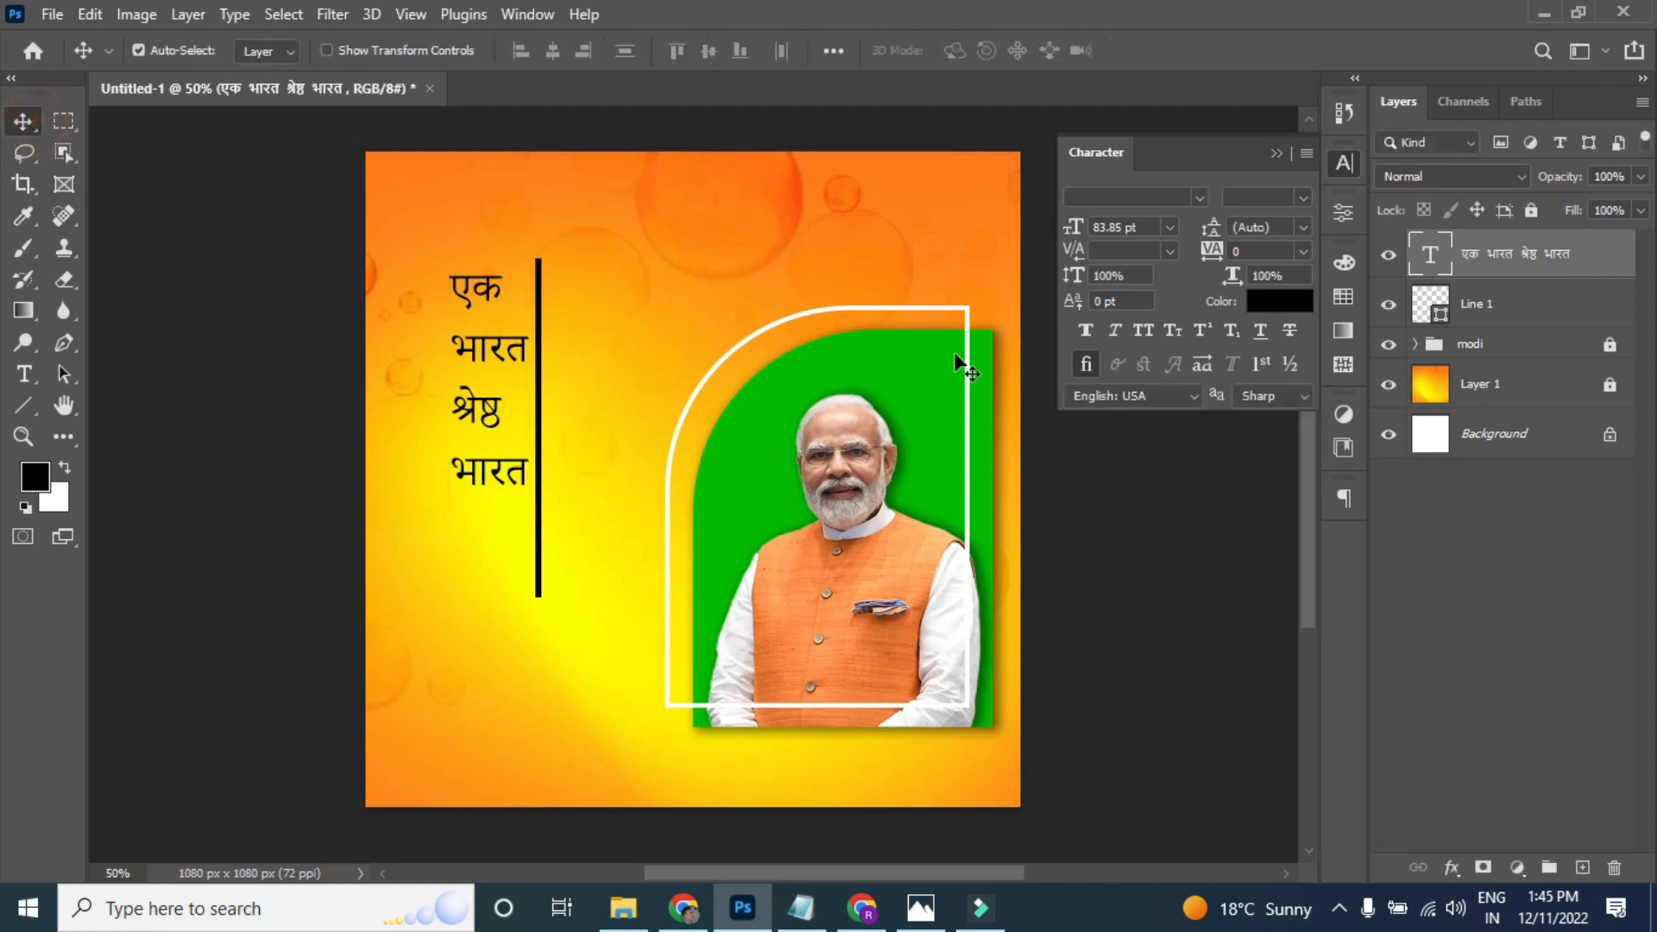
click(1082, 334)
drag(508, 397, 495, 394)
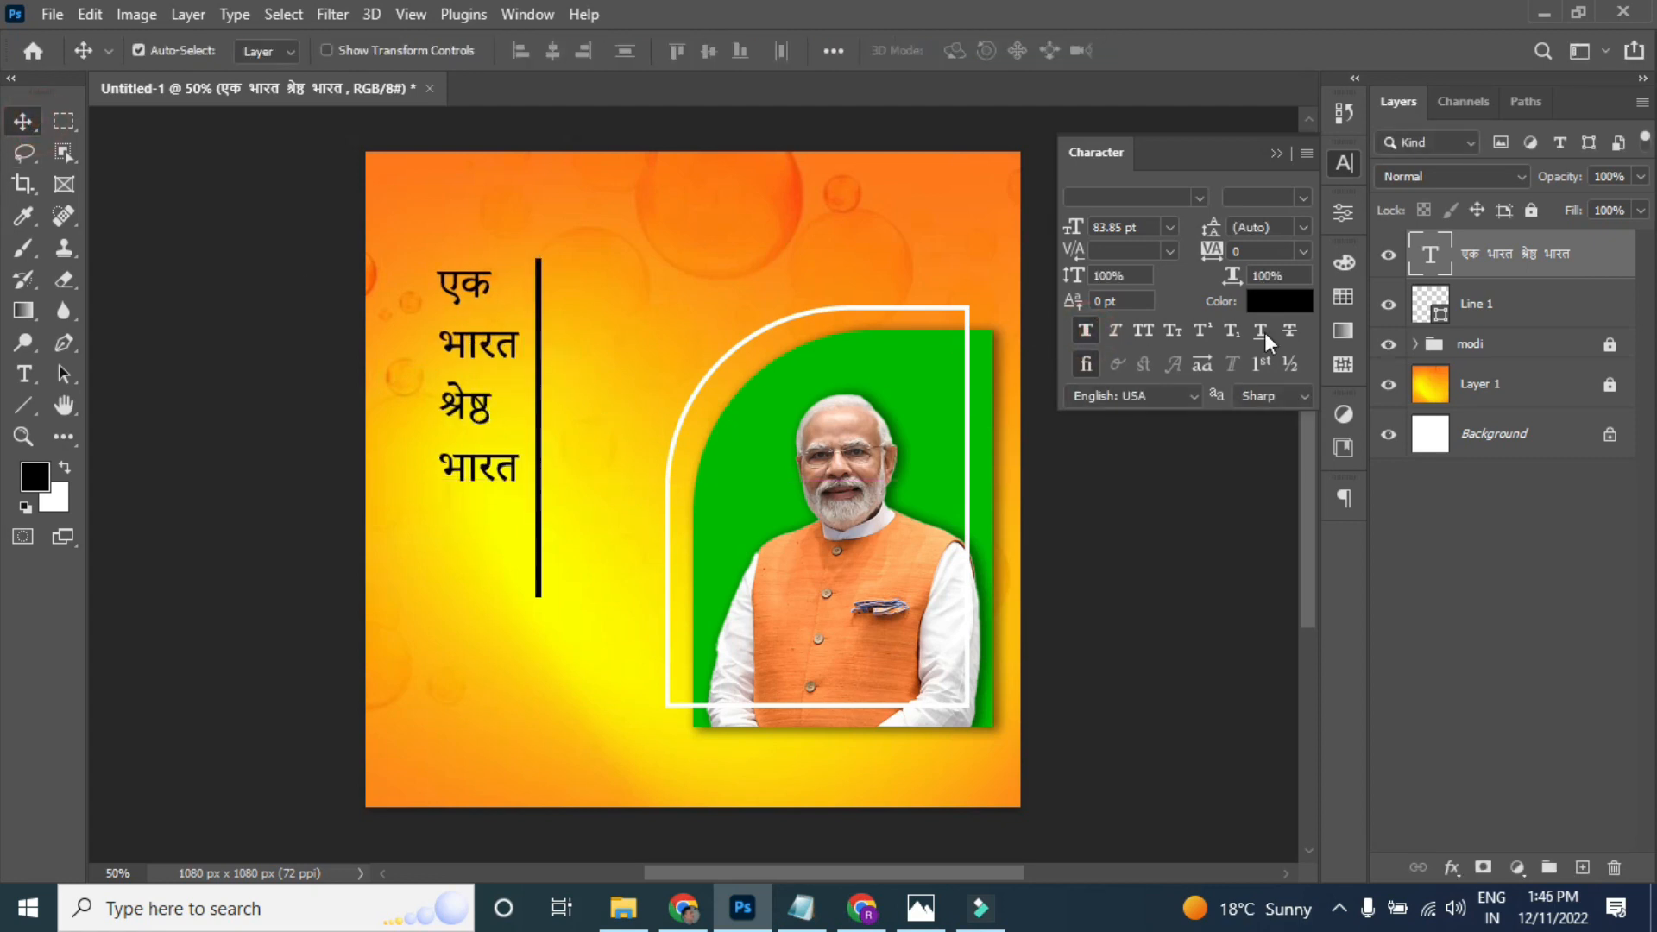
- Set the slogan's text colour to dark red #760000
click(1283, 304)
click(780, 321)
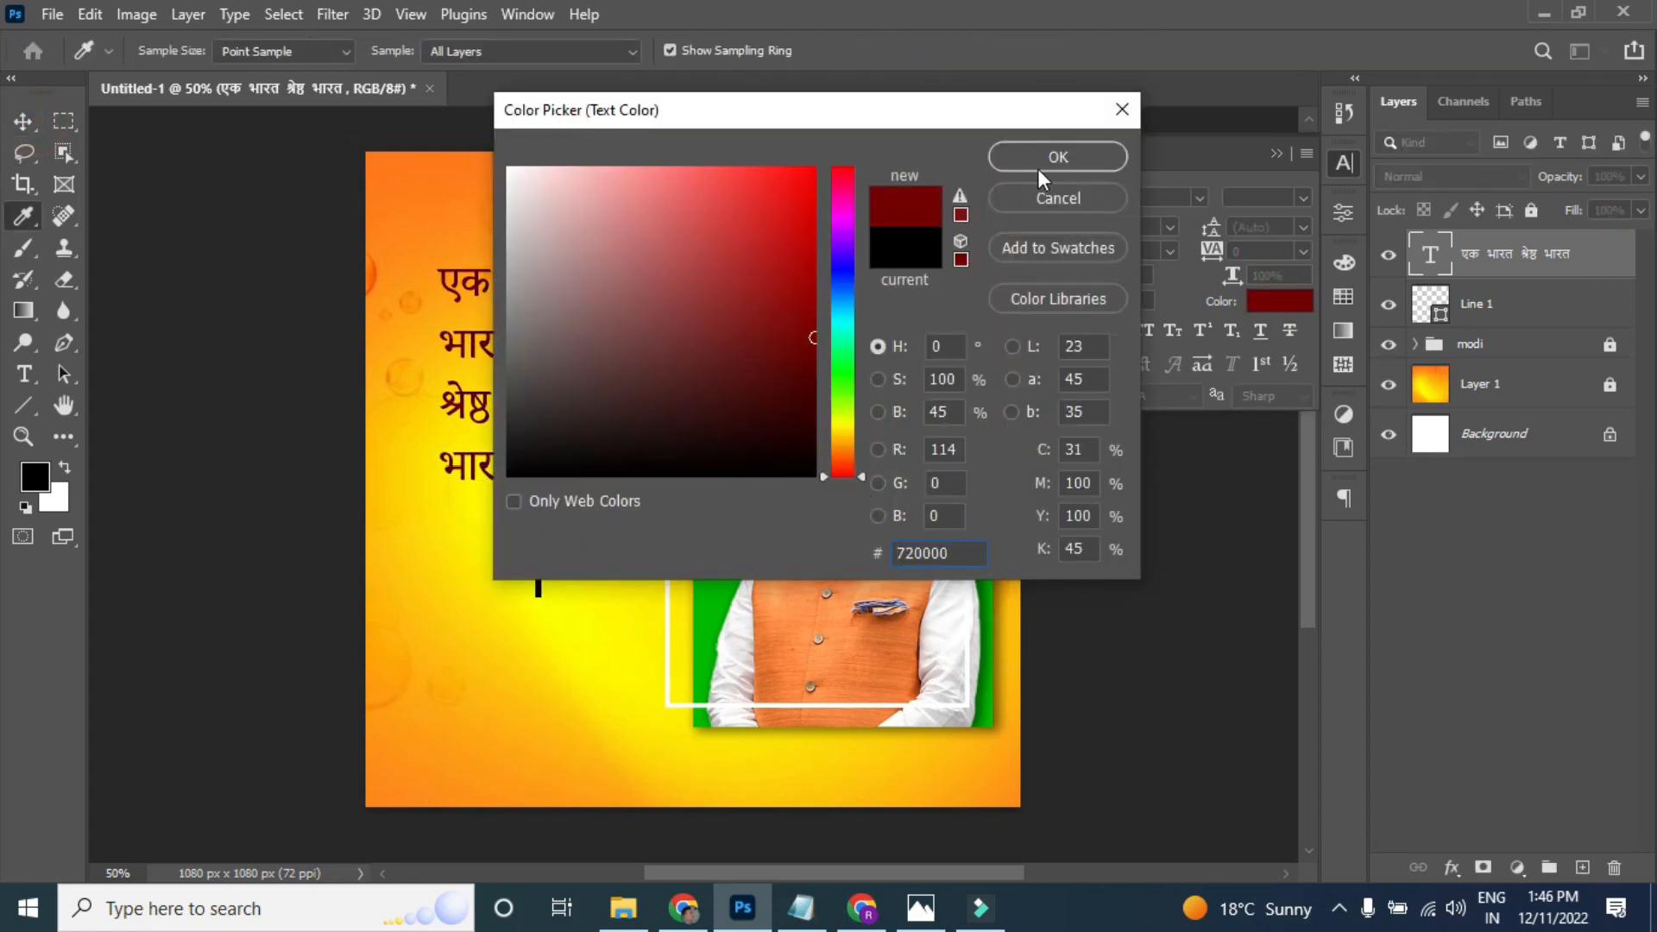
click(1037, 164)
click(1259, 300)
mouse_move(814, 333)
mouse_down()
mouse_move(806, 307)
mouse_move(812, 325)
mouse_up()
click(1089, 161)
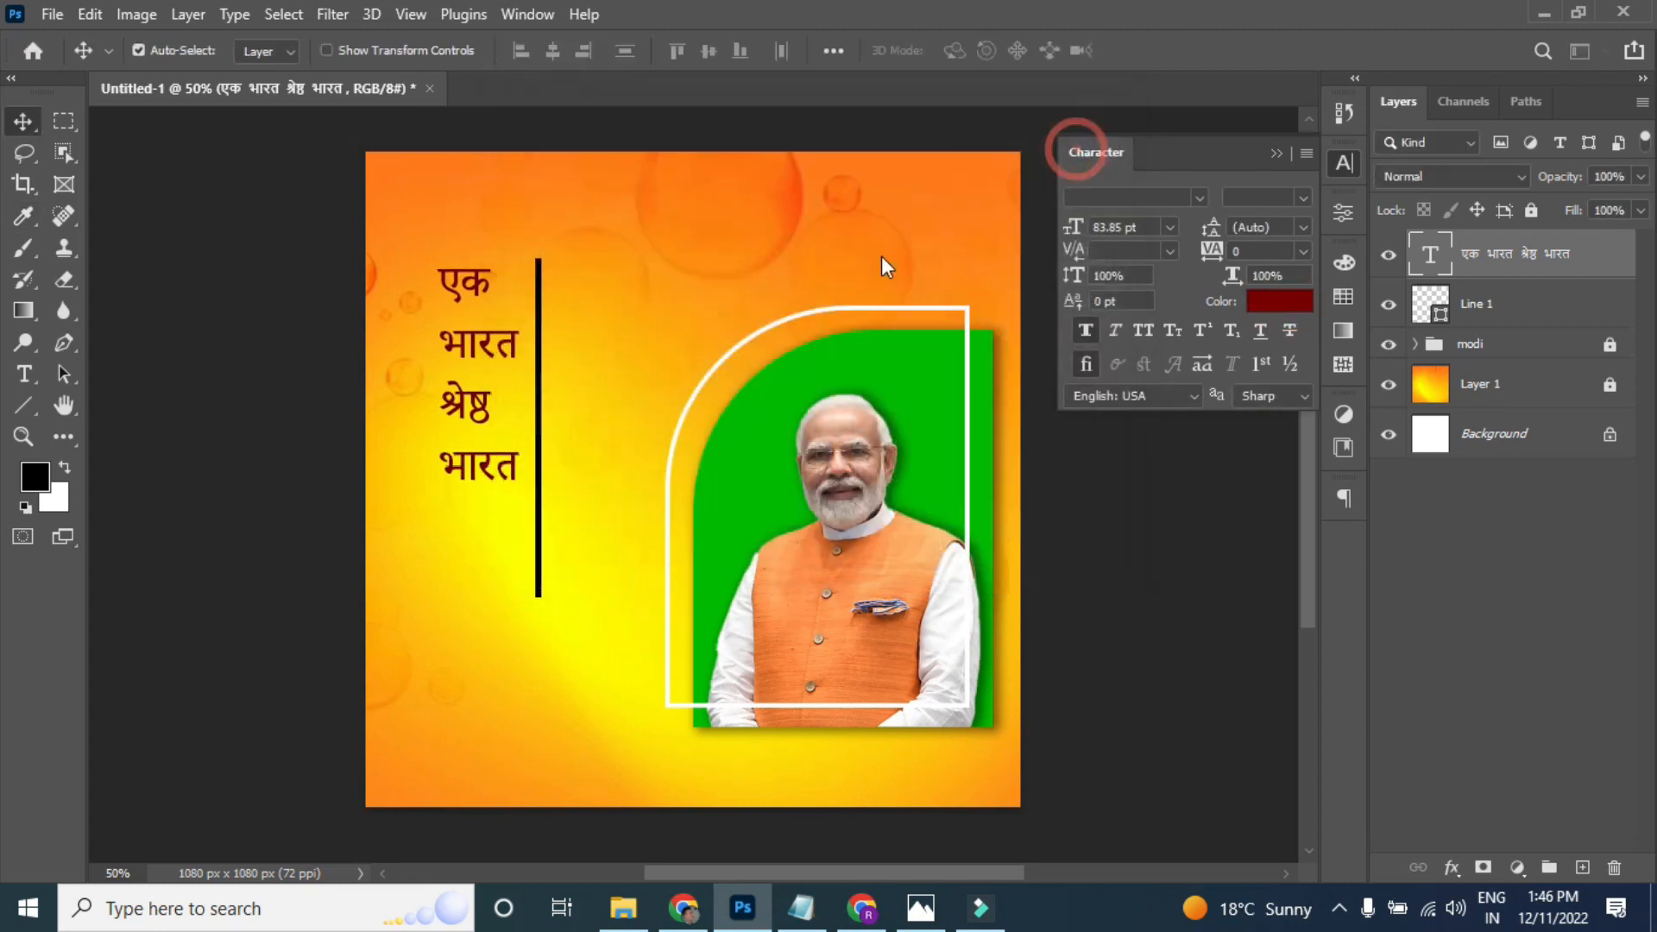
drag(486, 411, 478, 409)
- Indent the words एक and श्रेष्ठ with leading spaces so the slogan's lines are staggered
double_click(457, 298)
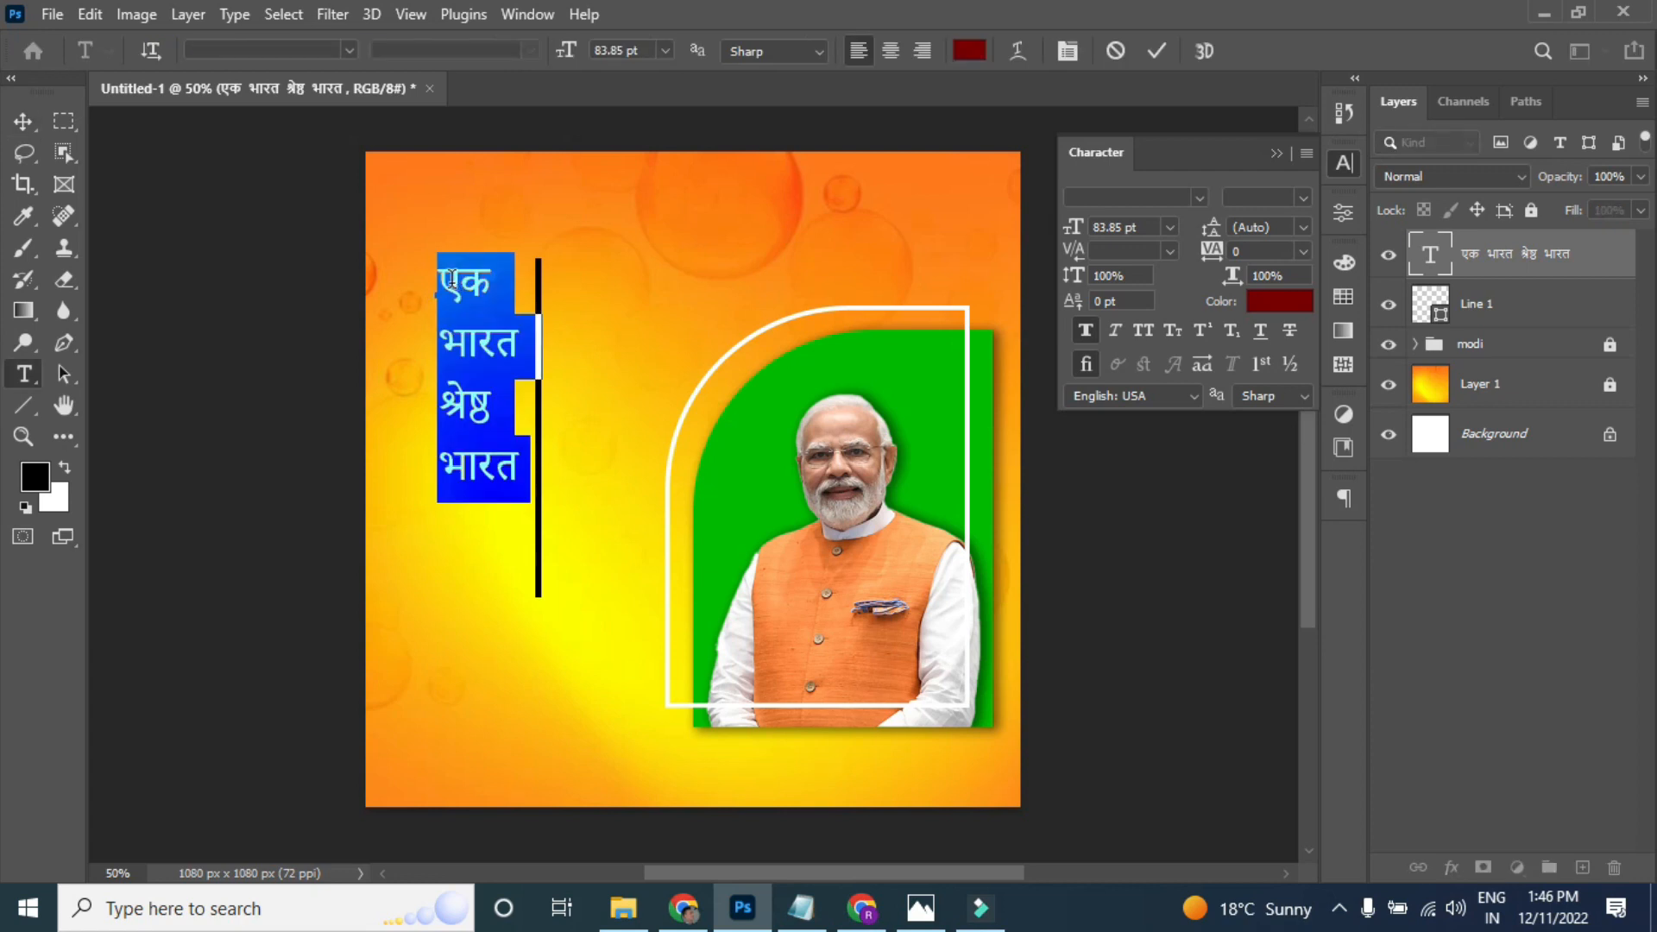
click(458, 293)
click(453, 394)
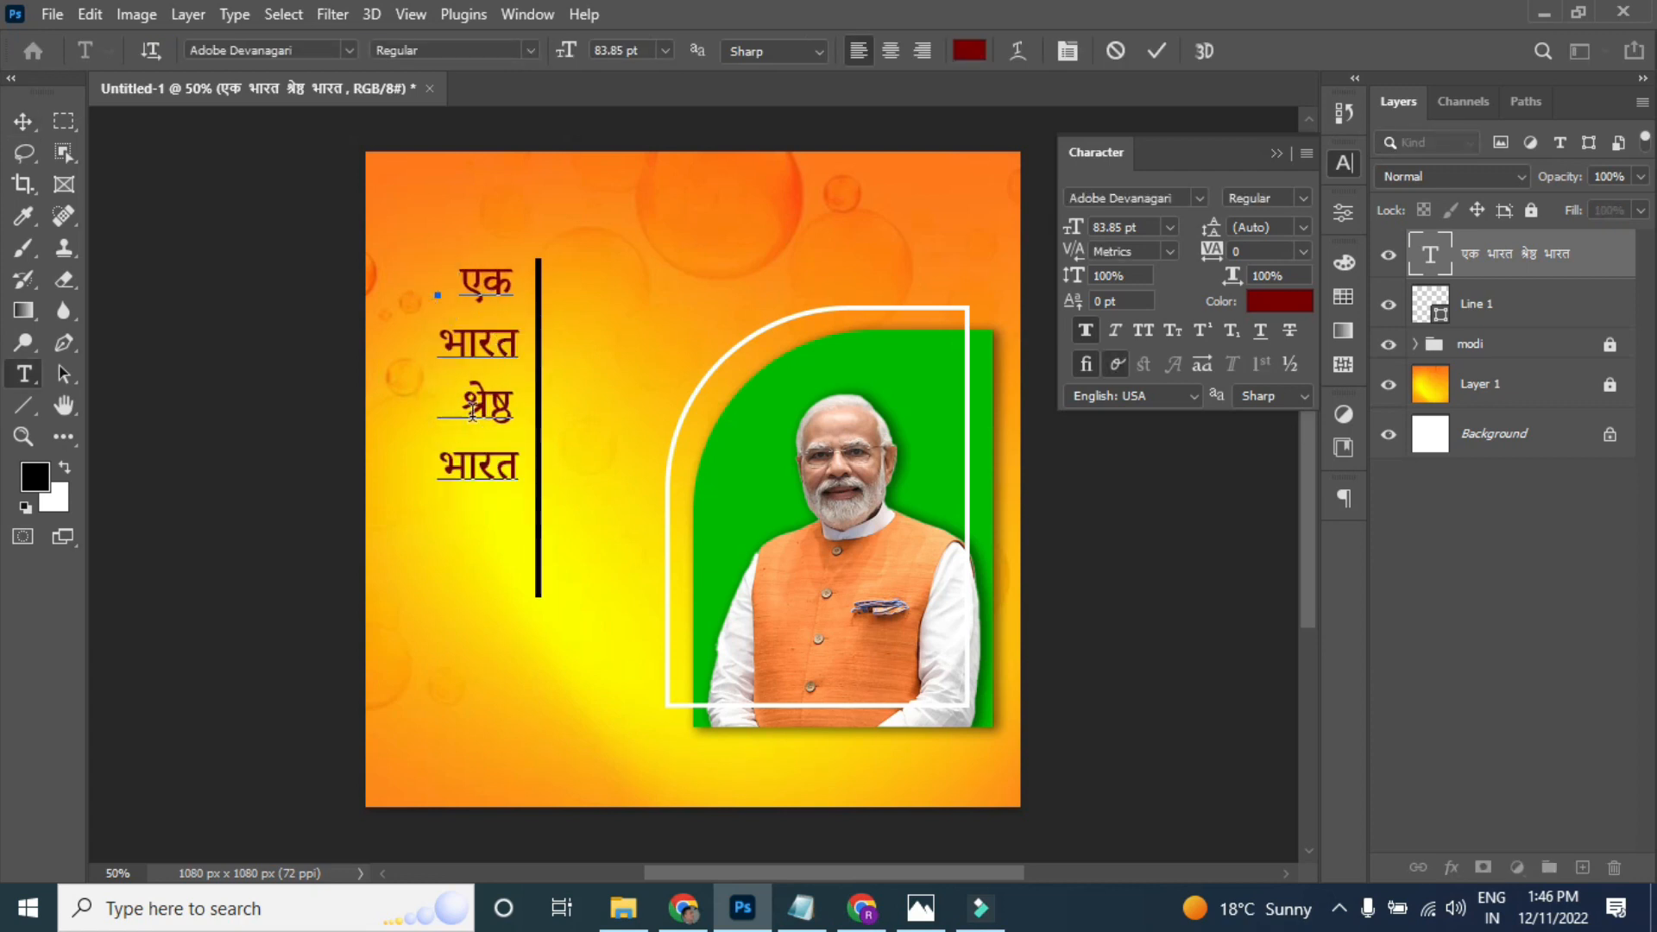
click(24, 122)
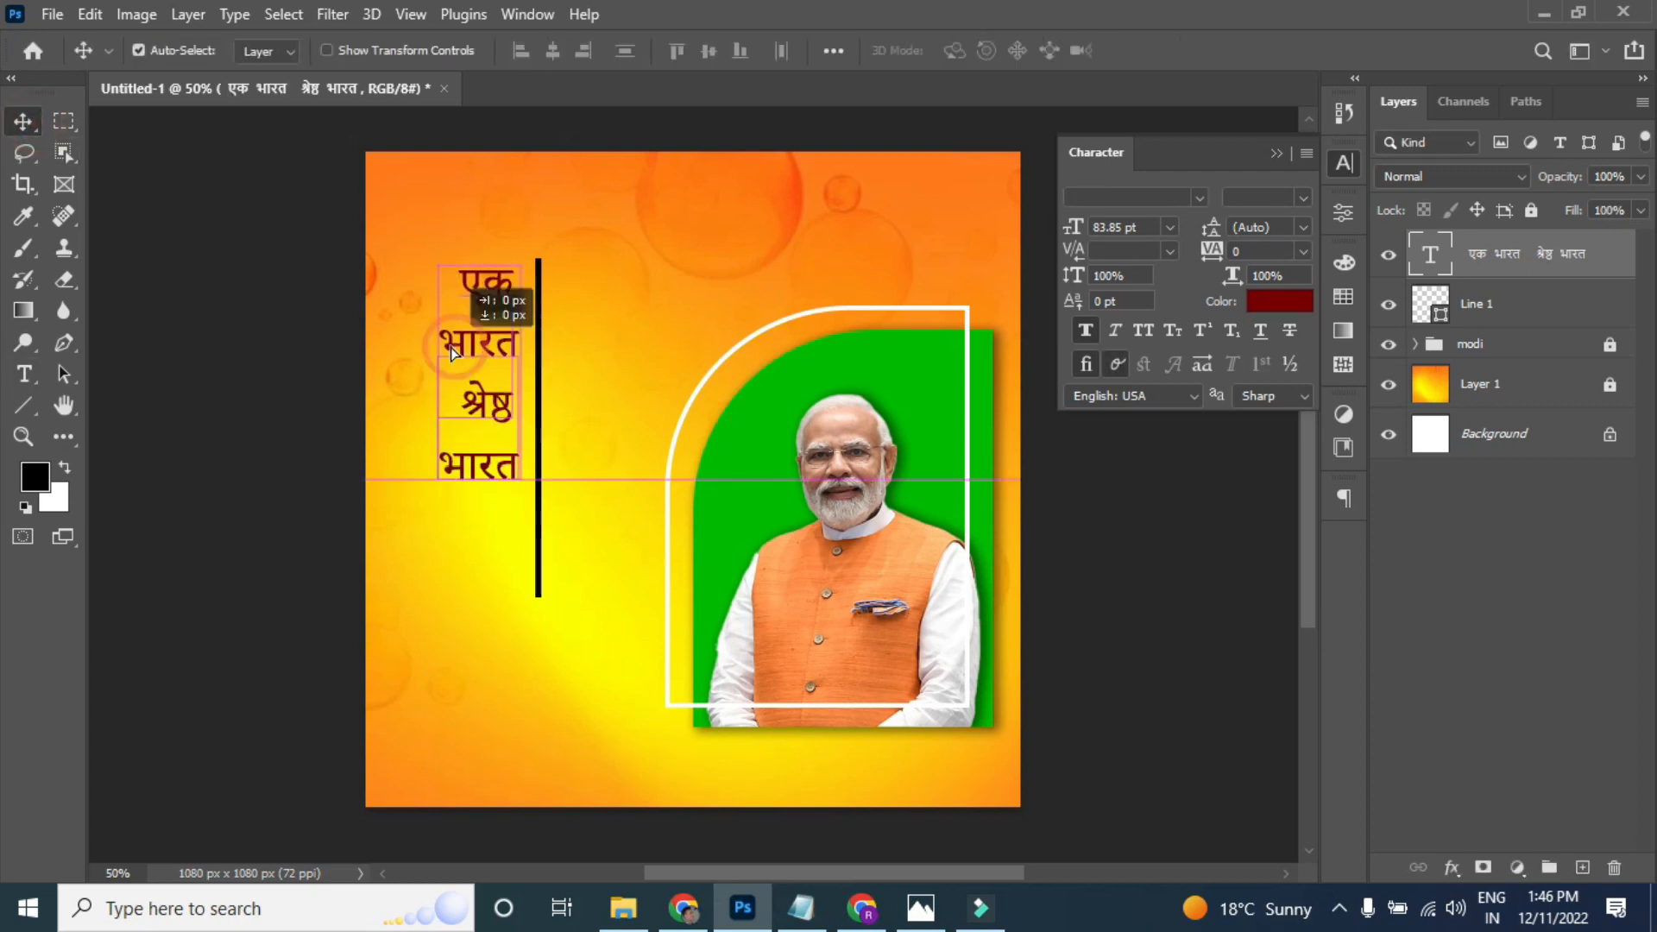
- Scale the slogan to about 114% and shift it left, and move the black line up and closer to it
key(ctrl+t)
drag(527, 499, 538, 533)
drag(510, 484, 477, 483)
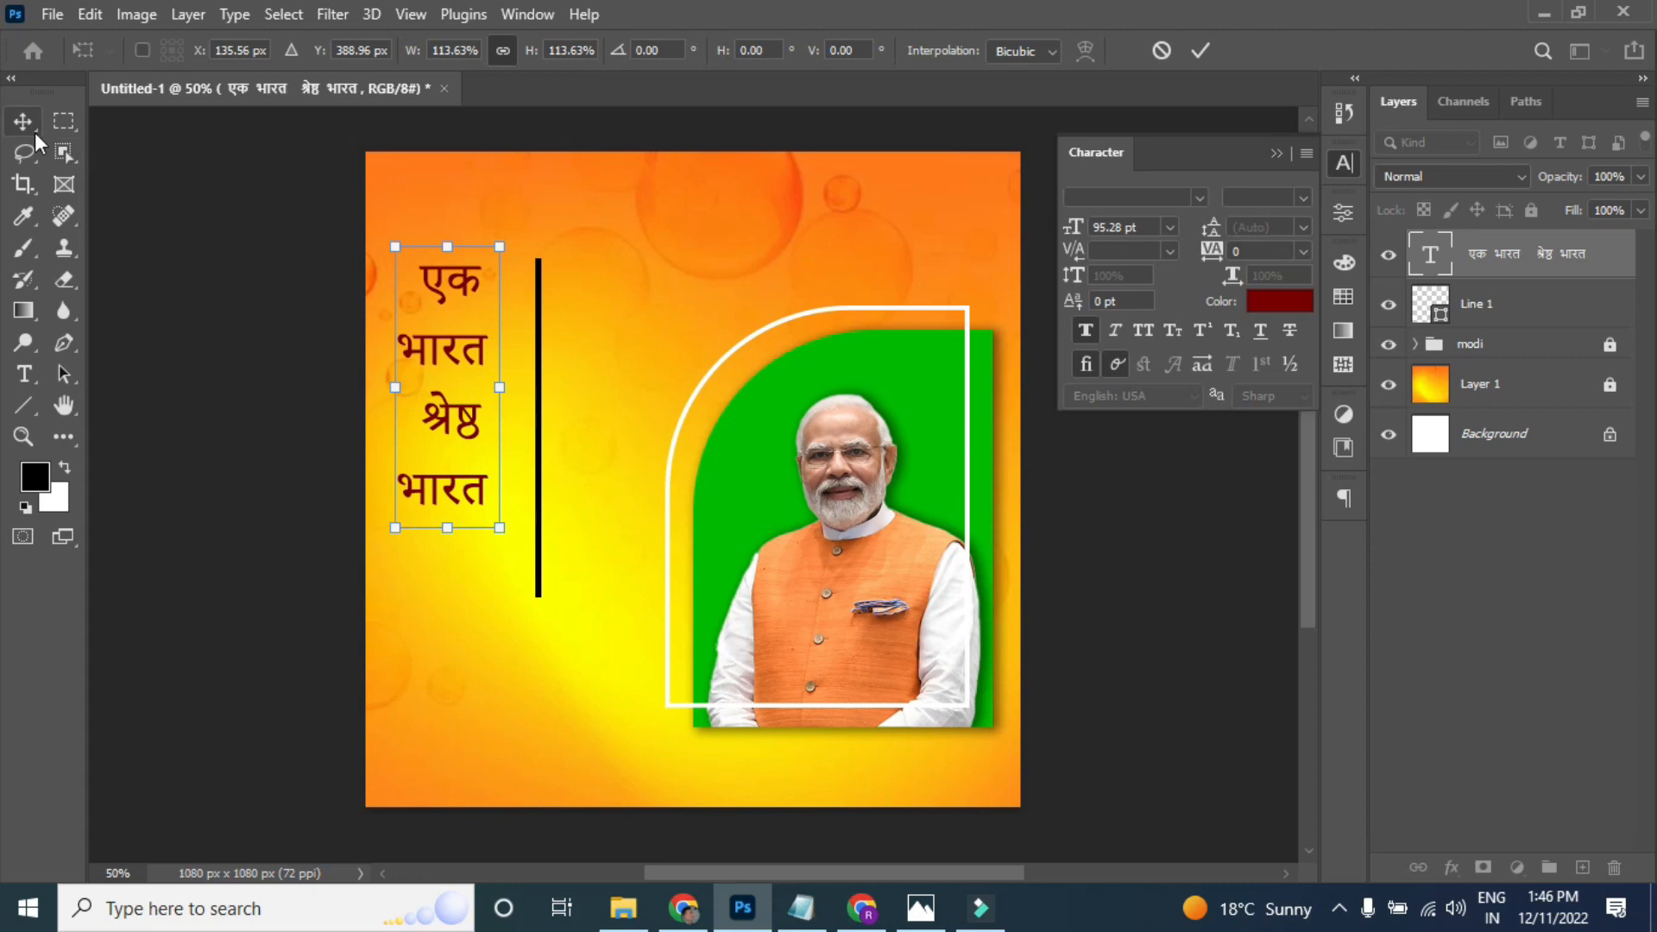
key(Return)
drag(538, 432, 514, 405)
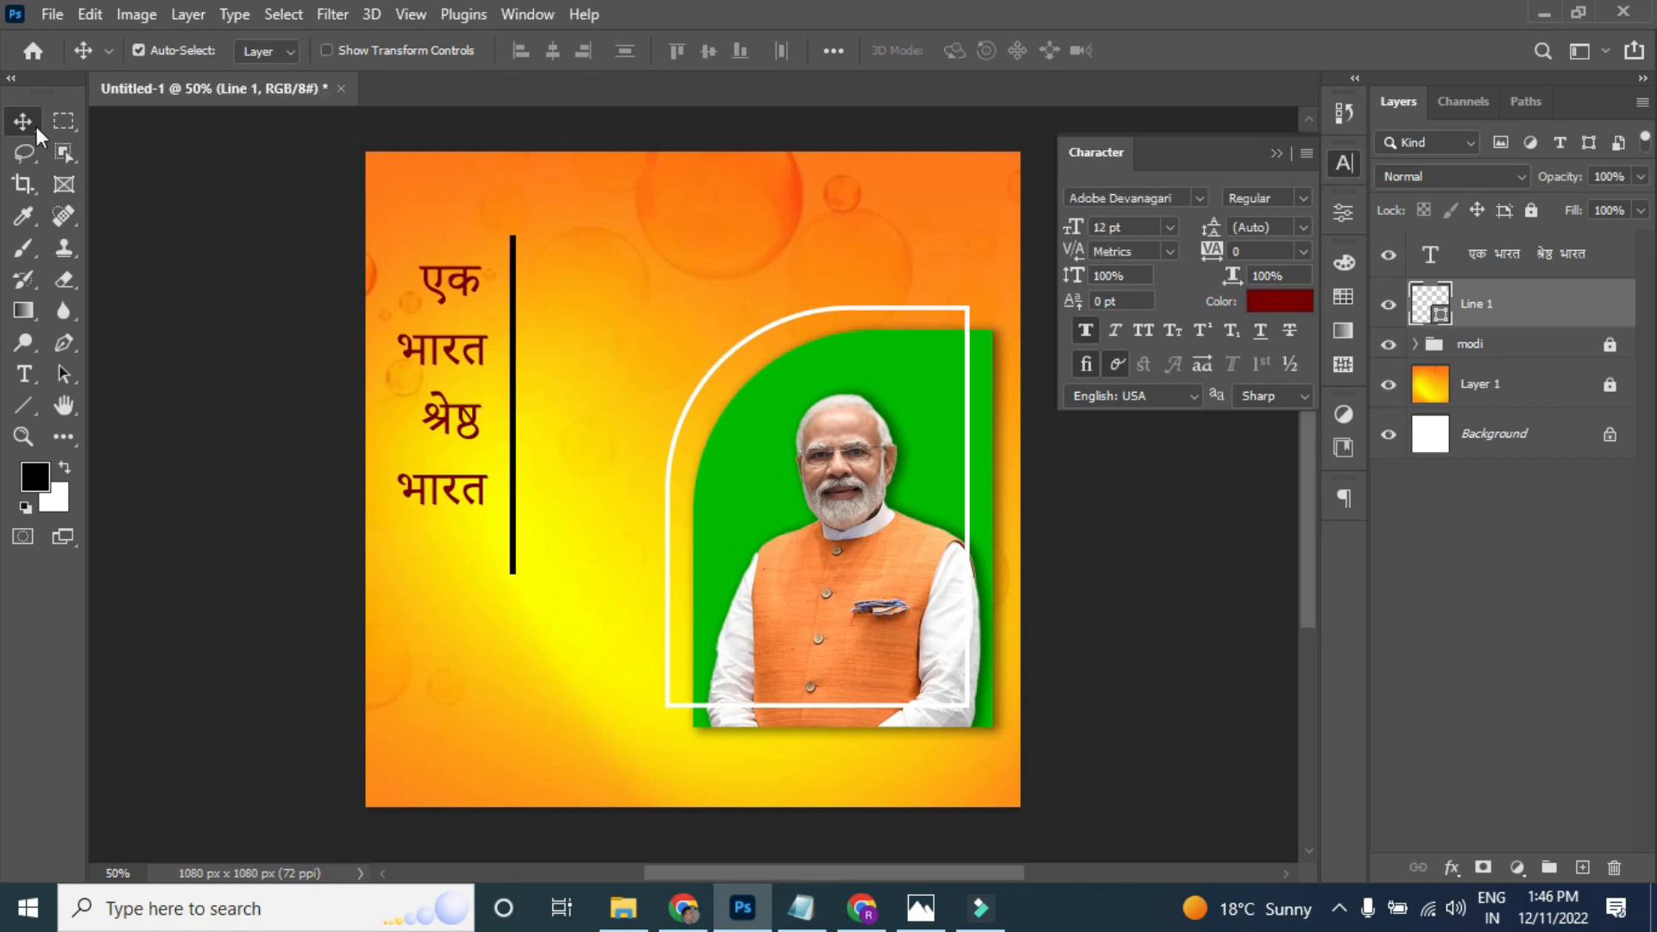
- Add an Outer Glow to the four-line slogan, using the text's dark red #760000 as the glow colour
click(492, 352)
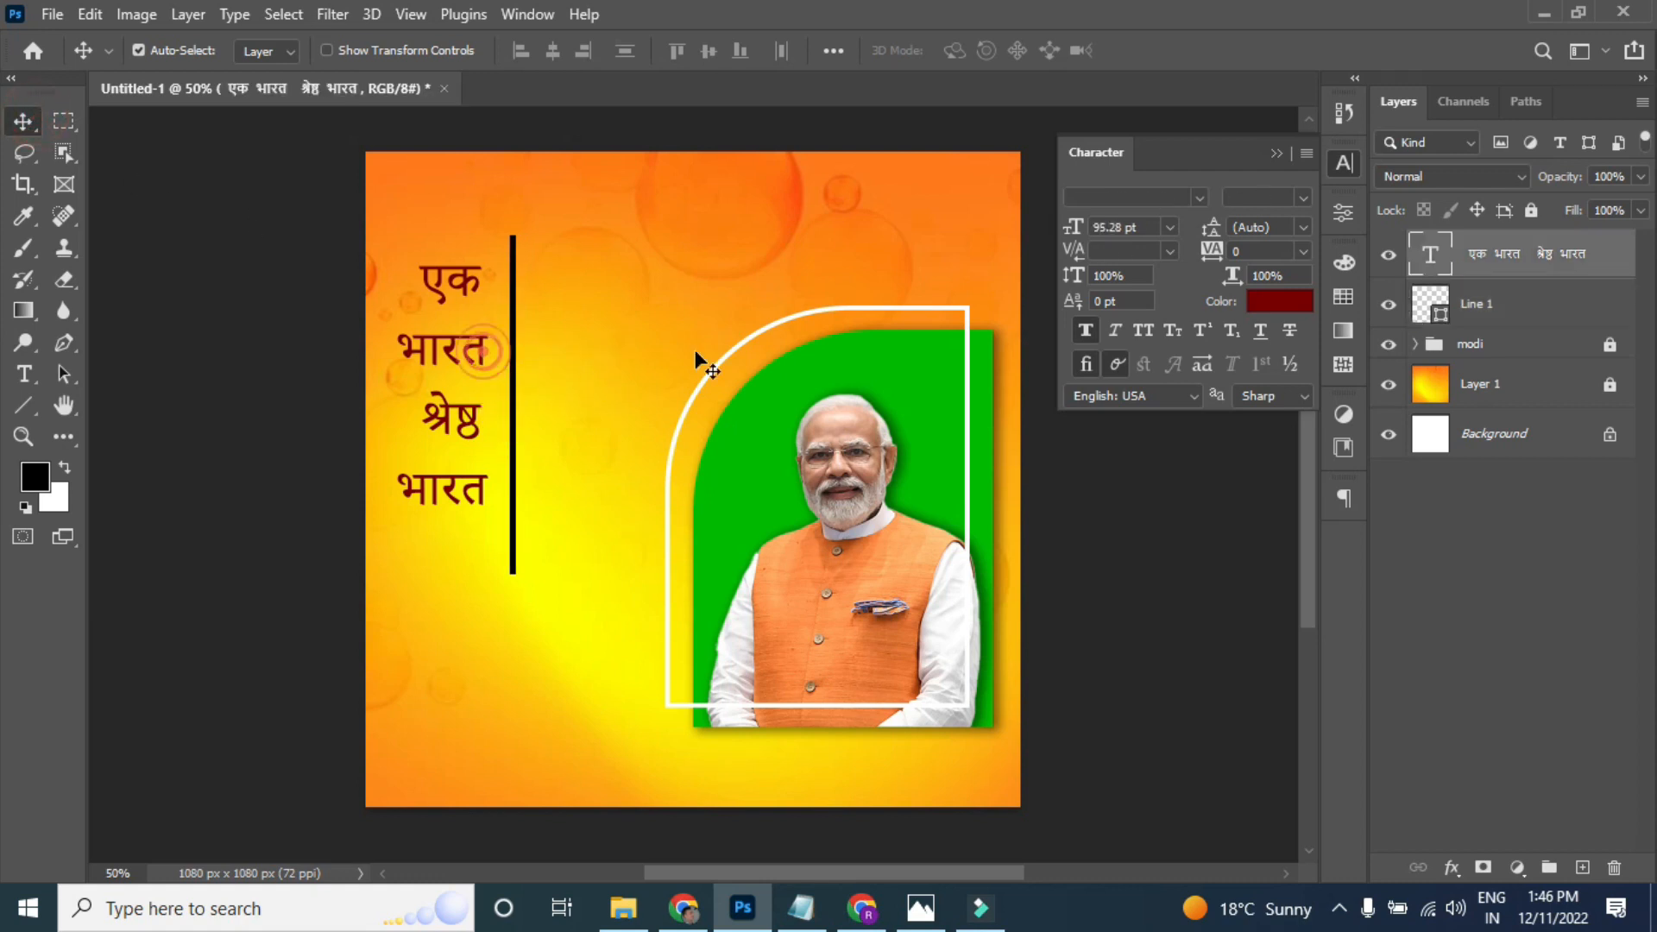
double_click(1612, 259)
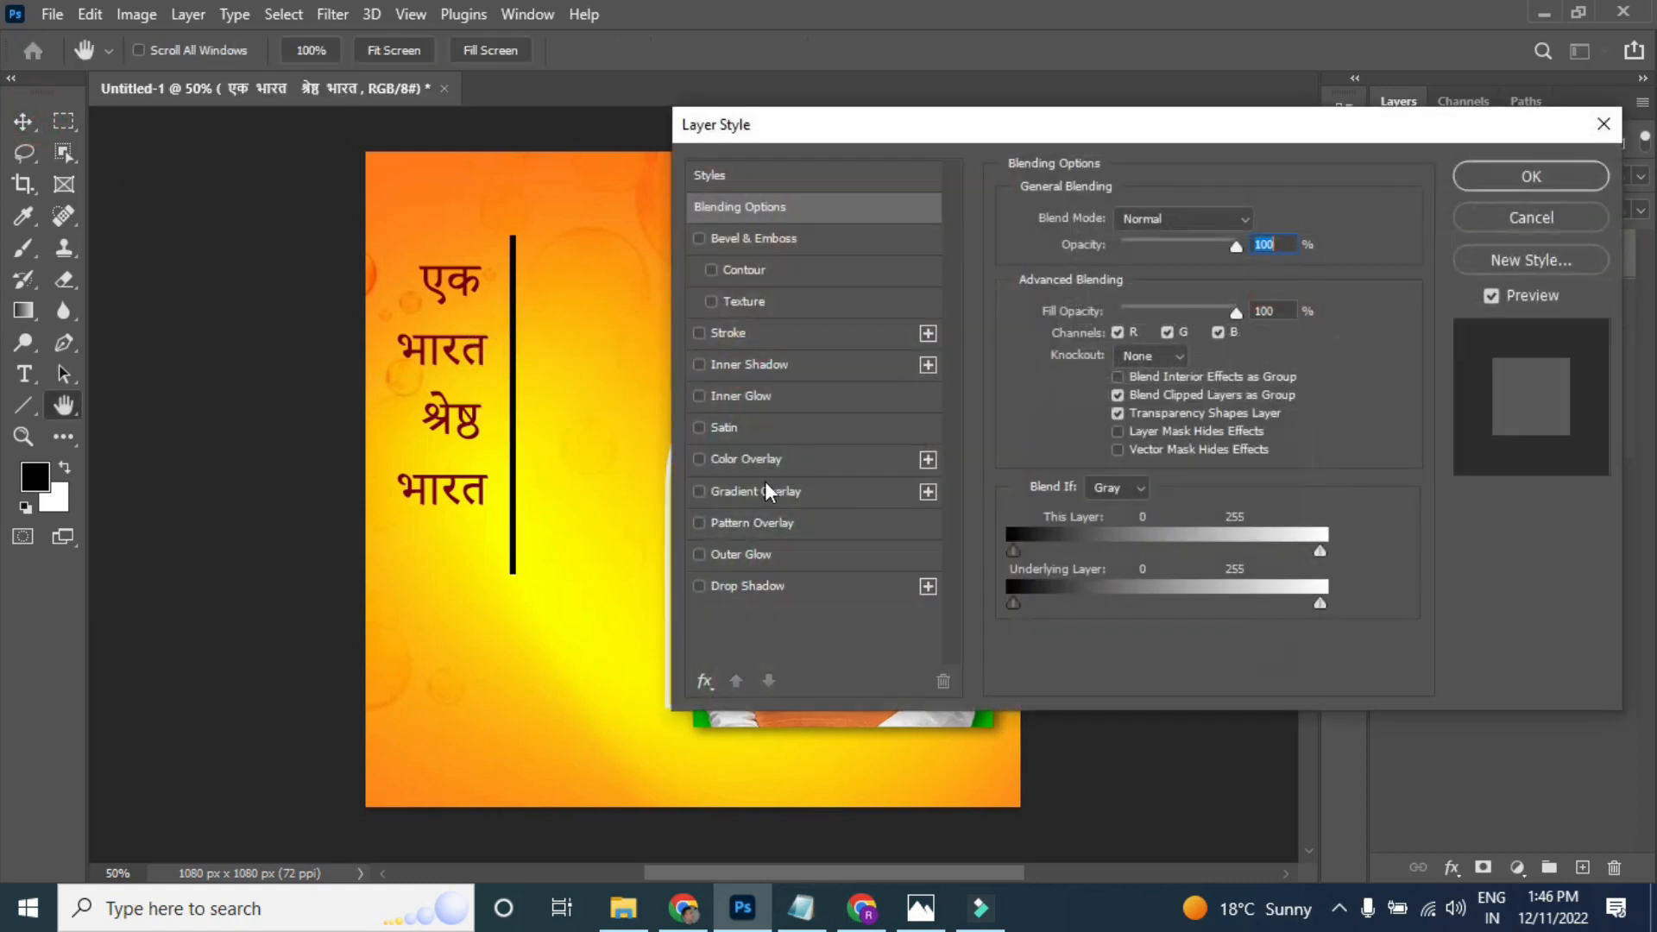
click(727, 555)
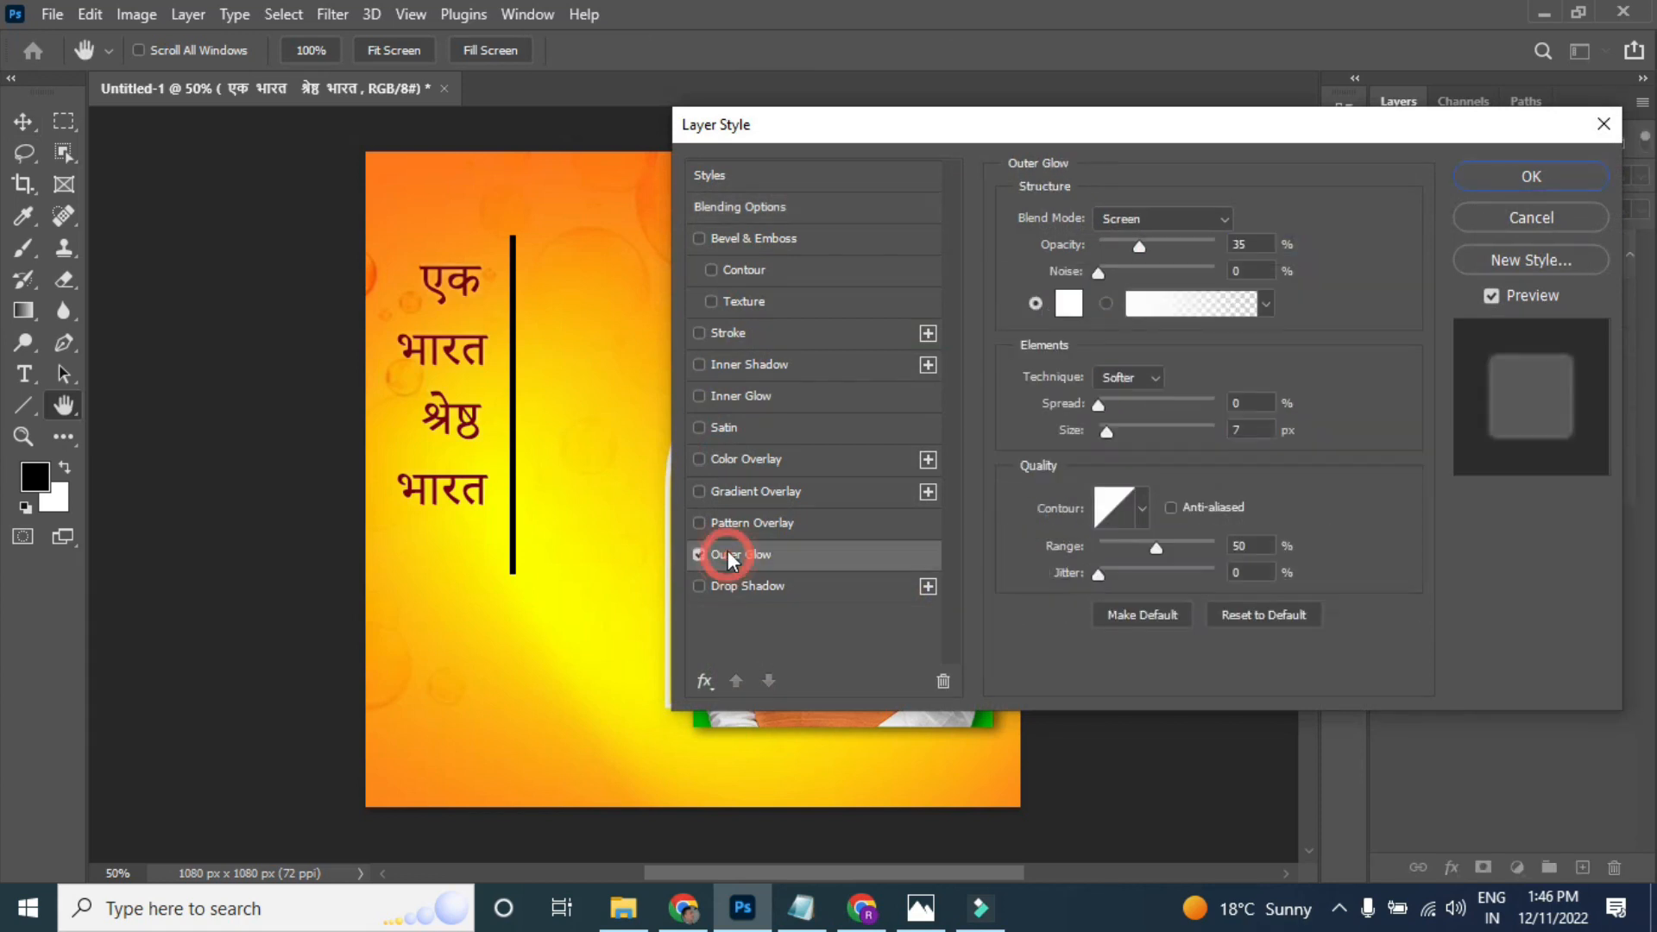
click(1066, 301)
click(484, 346)
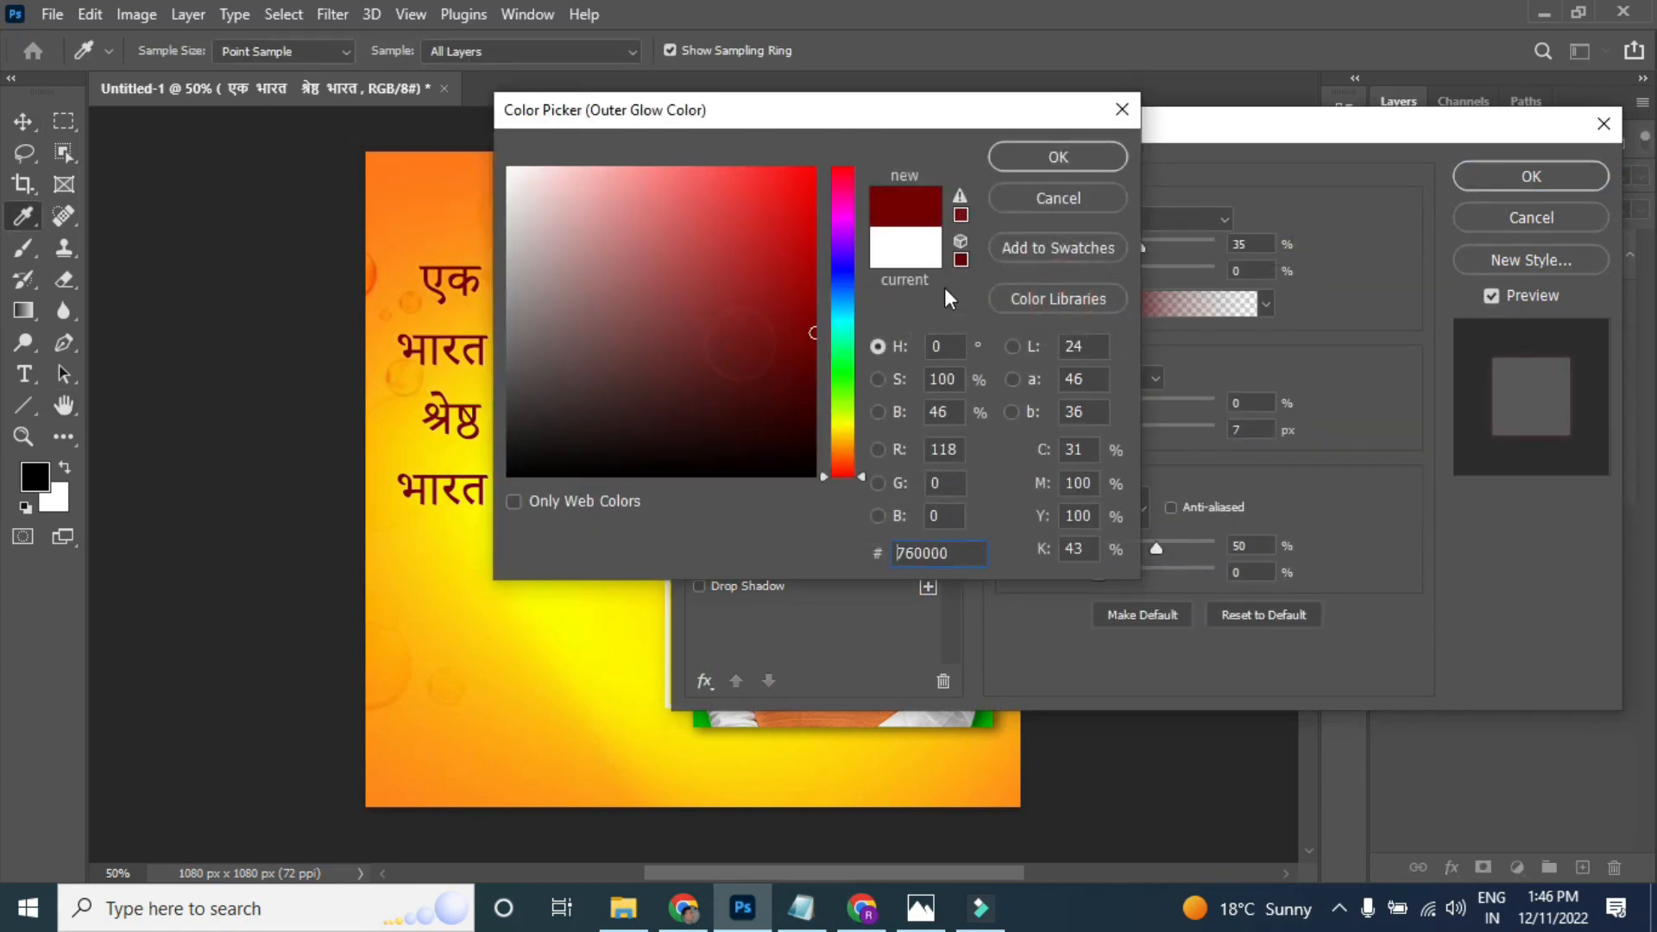
click(485, 349)
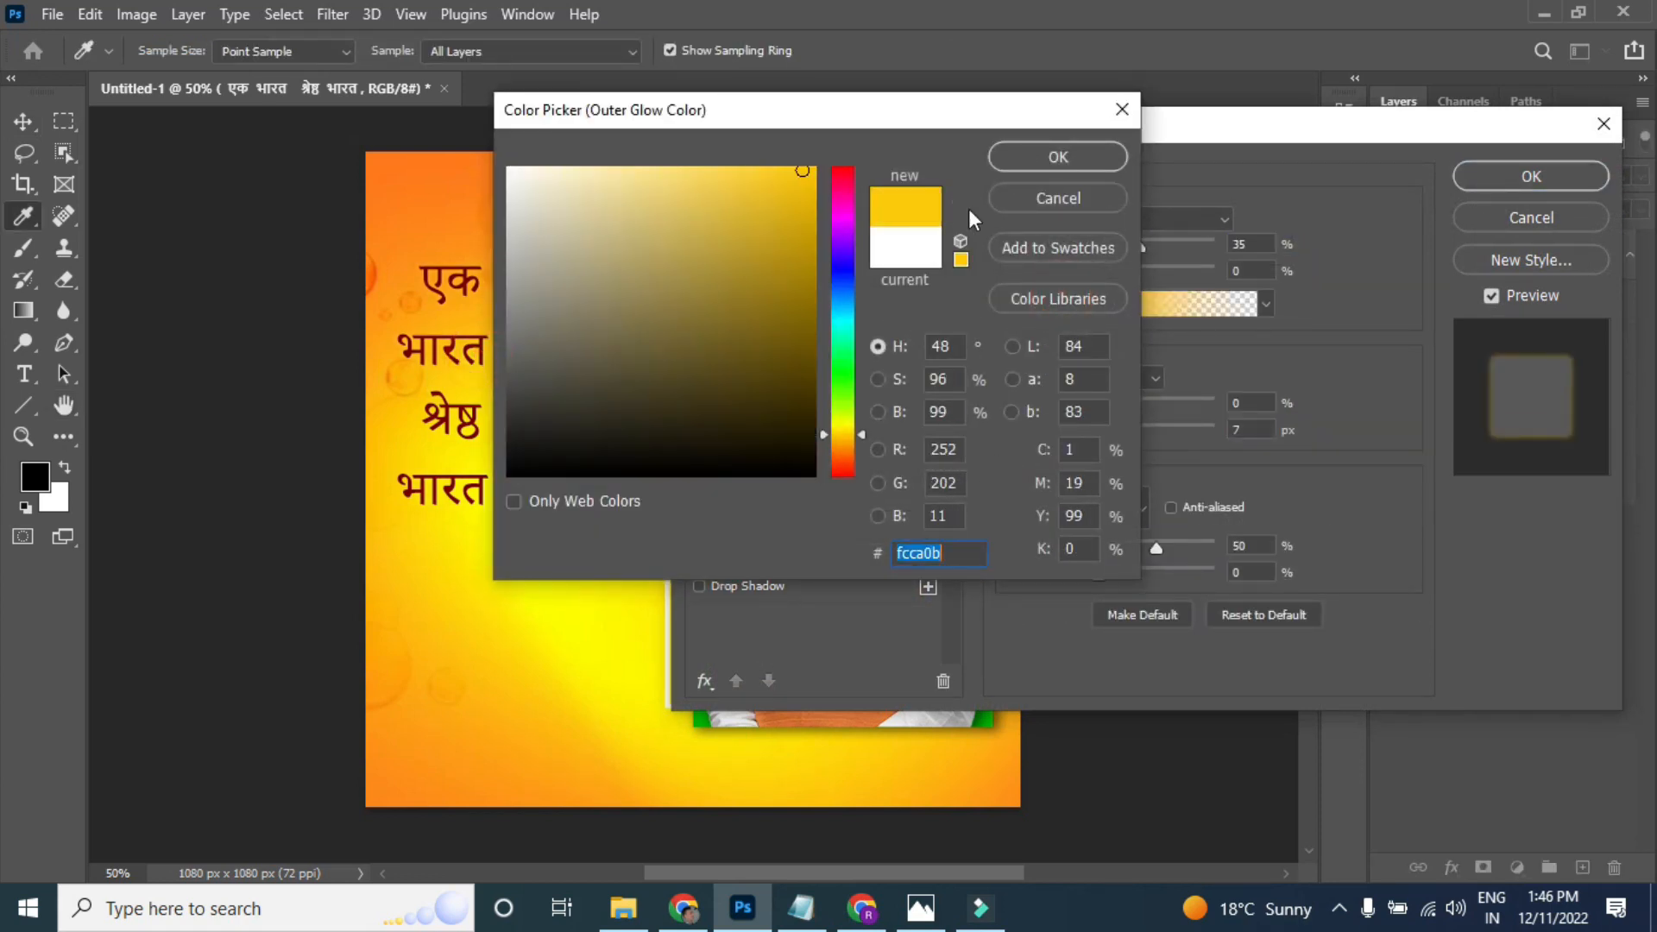
click(485, 341)
click(1044, 155)
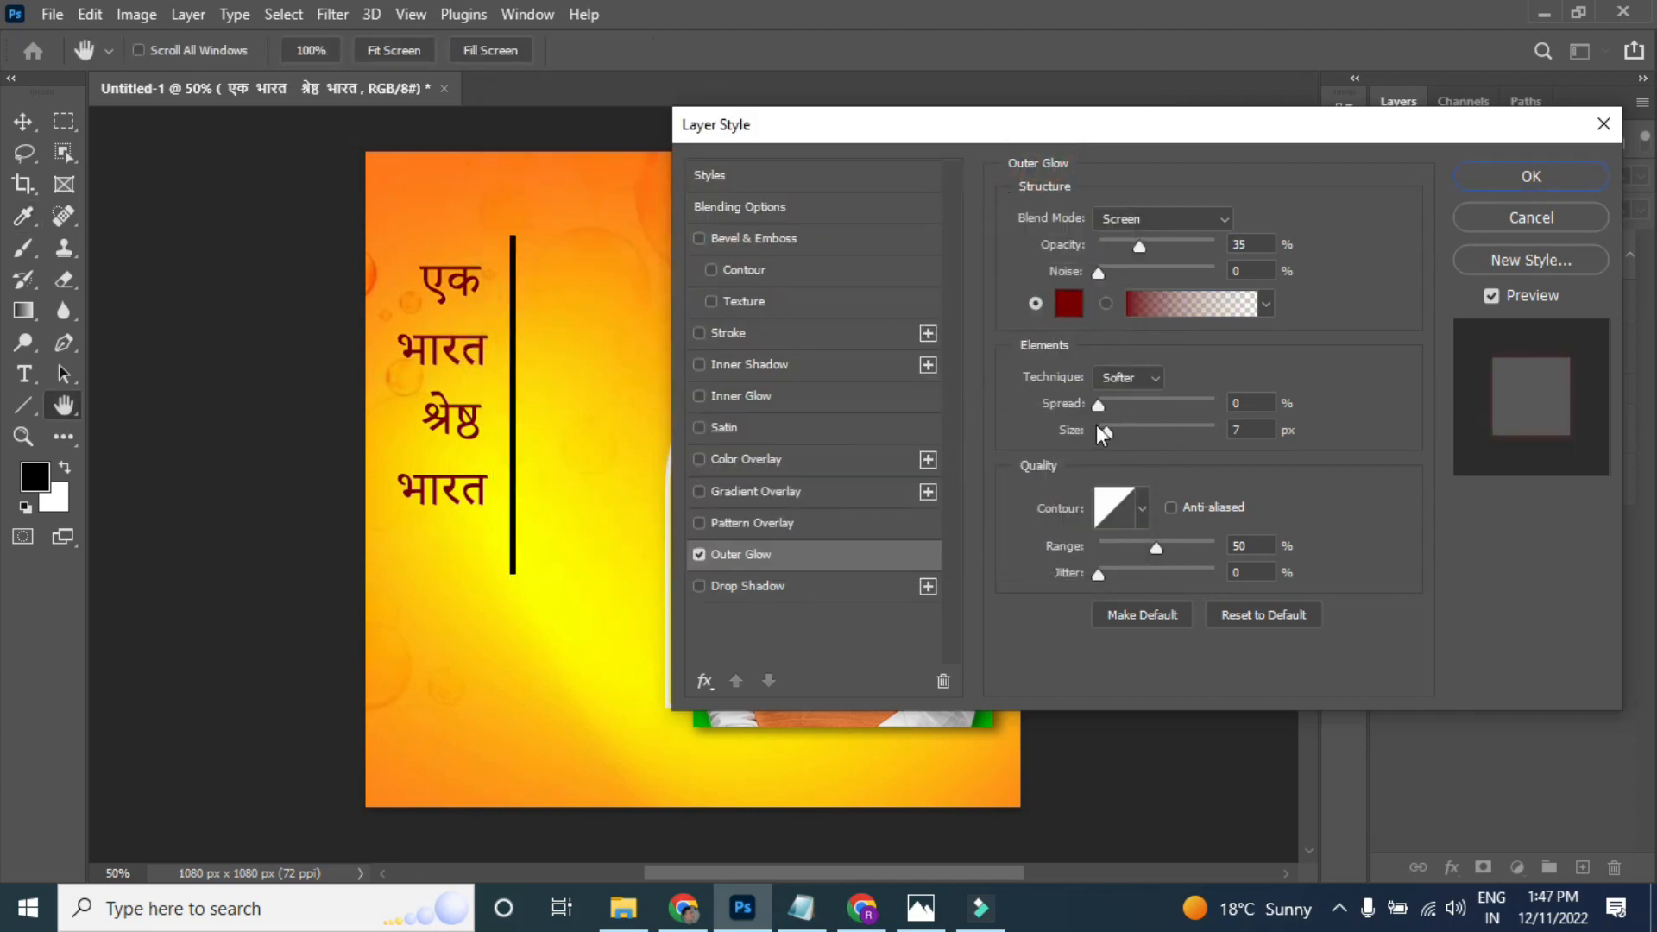
- Set the slogan's outer glow to Normal blend mode, 100% opacity, 100% spread and 1 px size, and apply it
drag(1106, 428, 1120, 428)
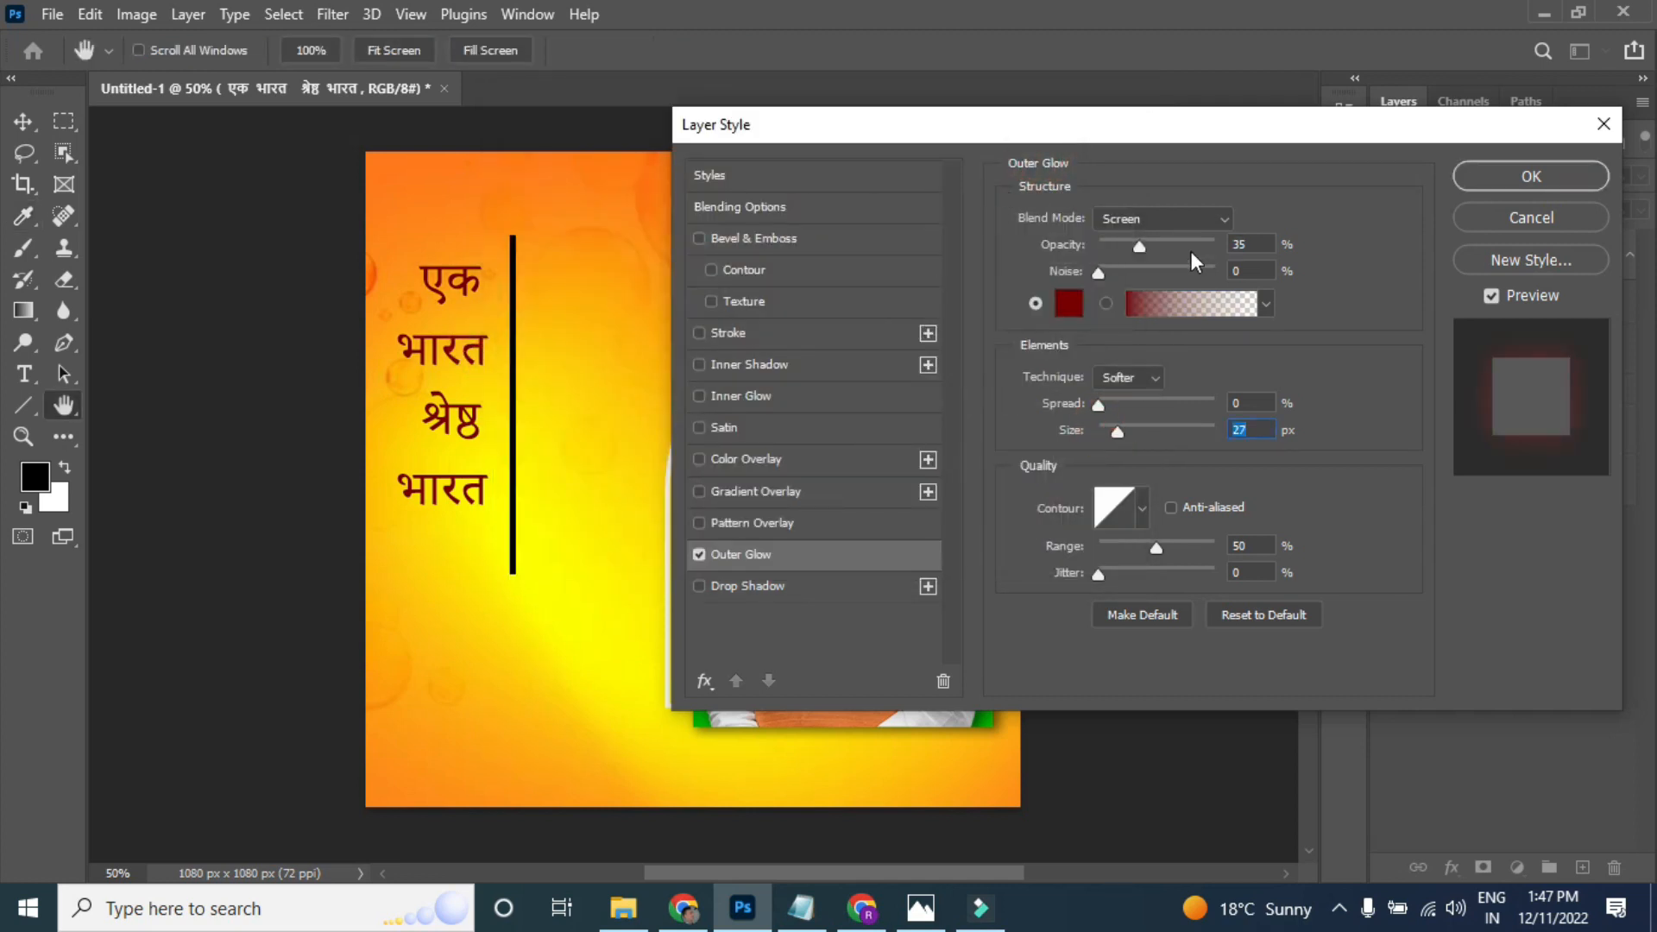
drag(1141, 247, 1218, 251)
drag(1095, 407, 1227, 411)
drag(1120, 432, 1158, 441)
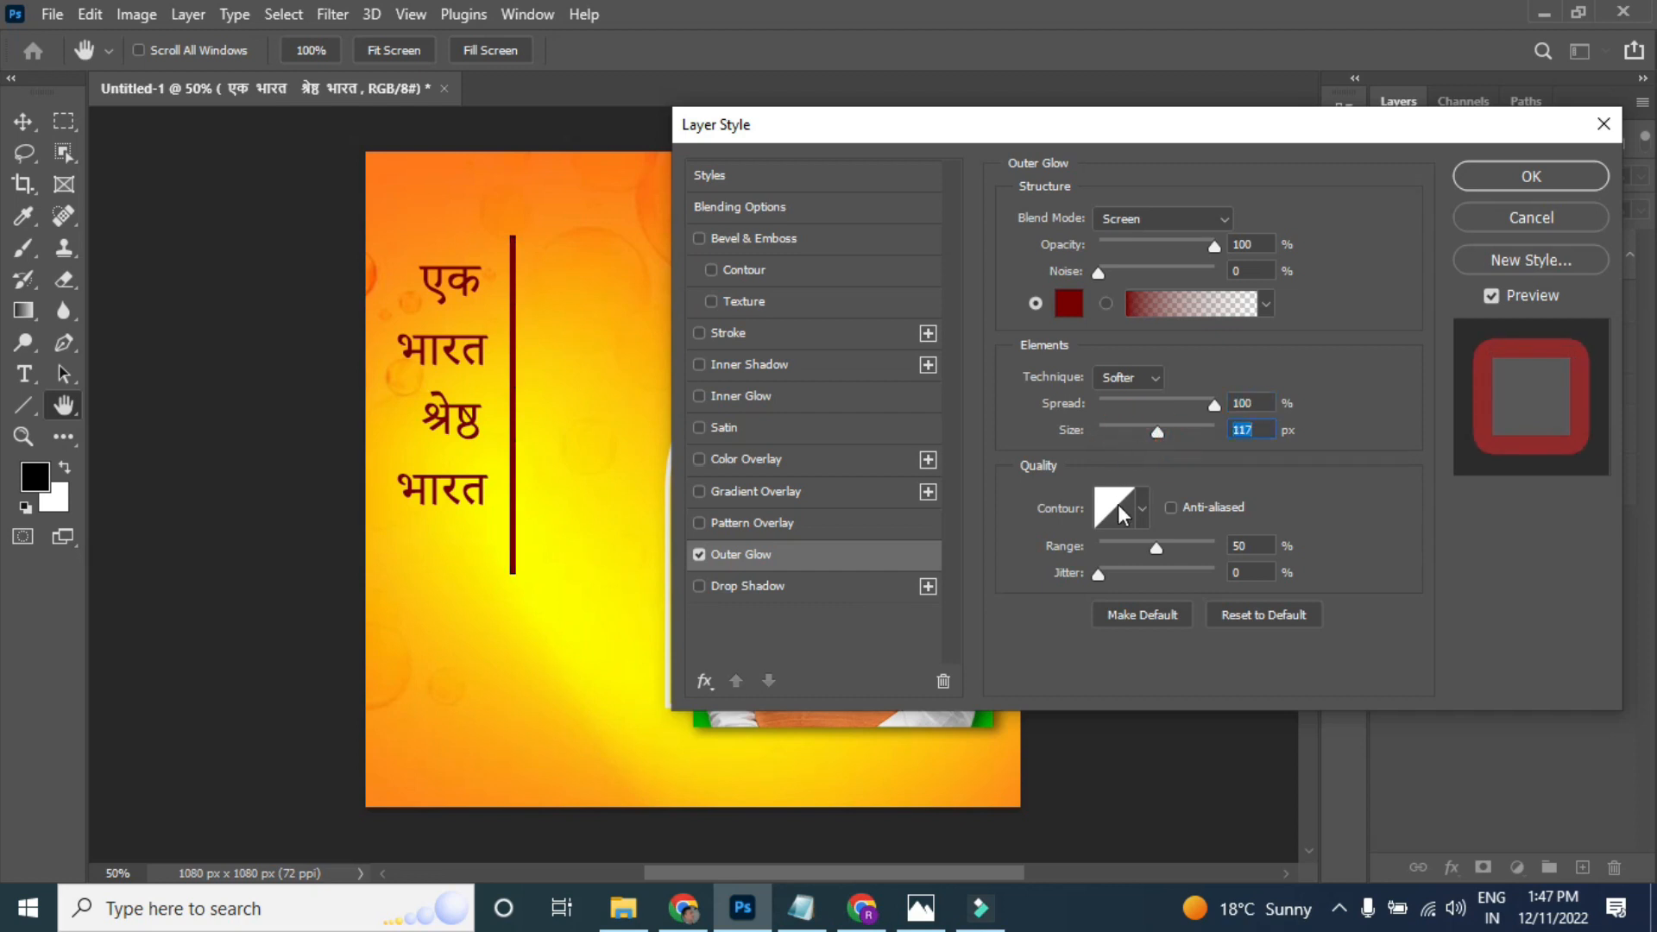
drag(1152, 429, 1110, 436)
click(1127, 226)
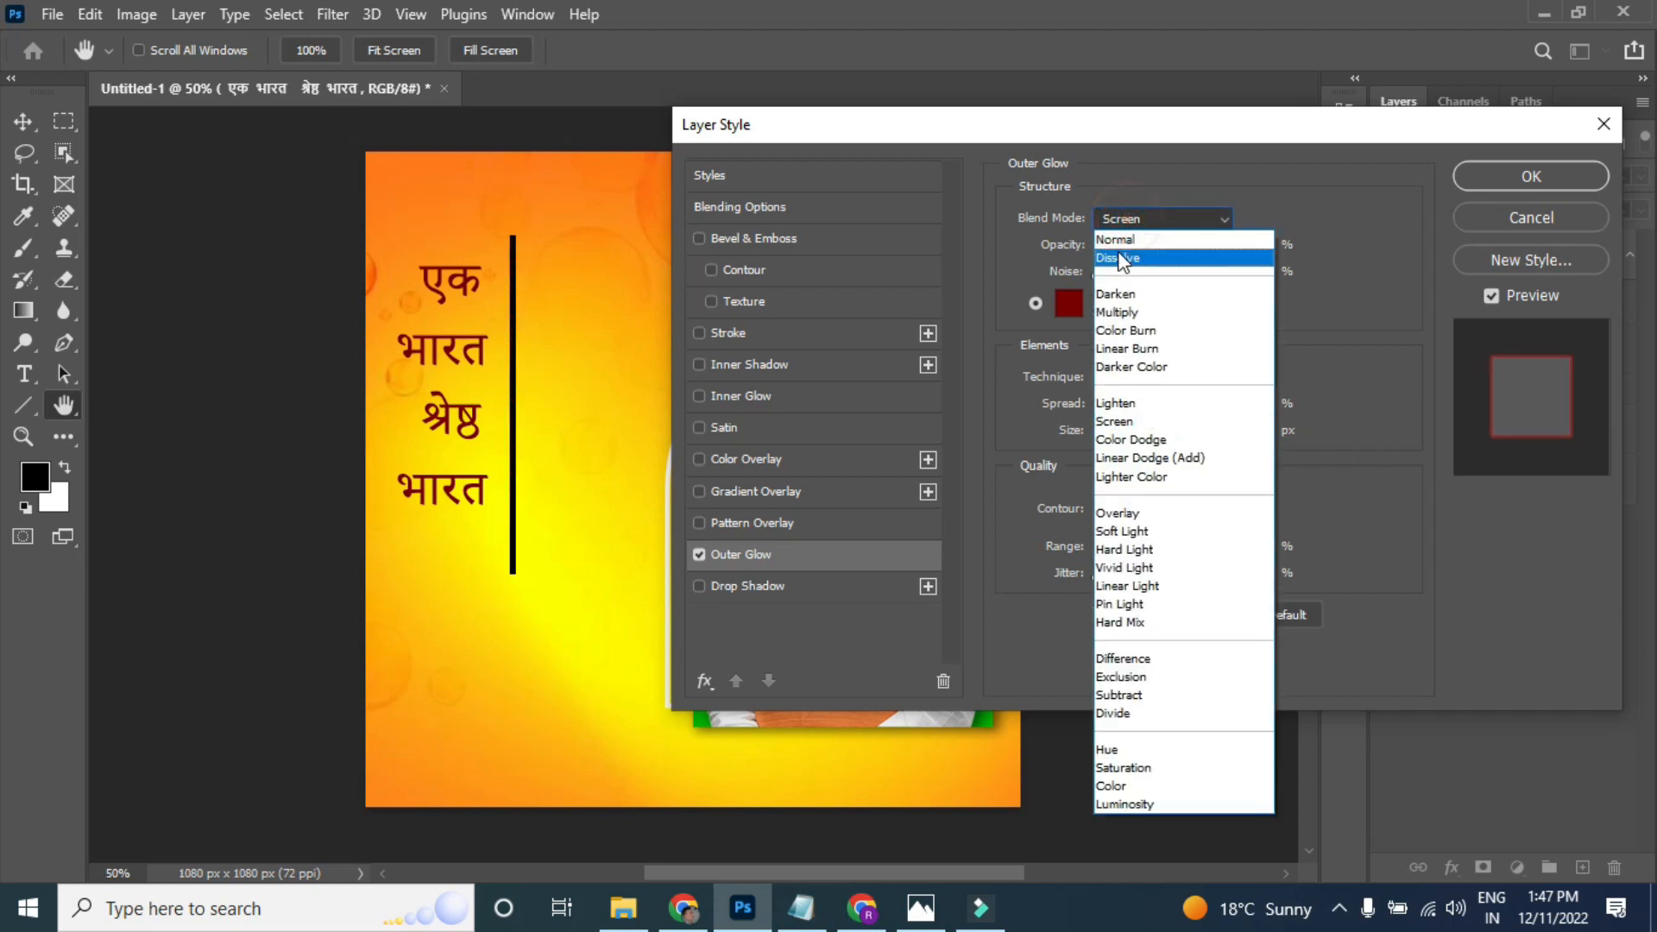
click(1131, 238)
drag(1110, 431, 1105, 432)
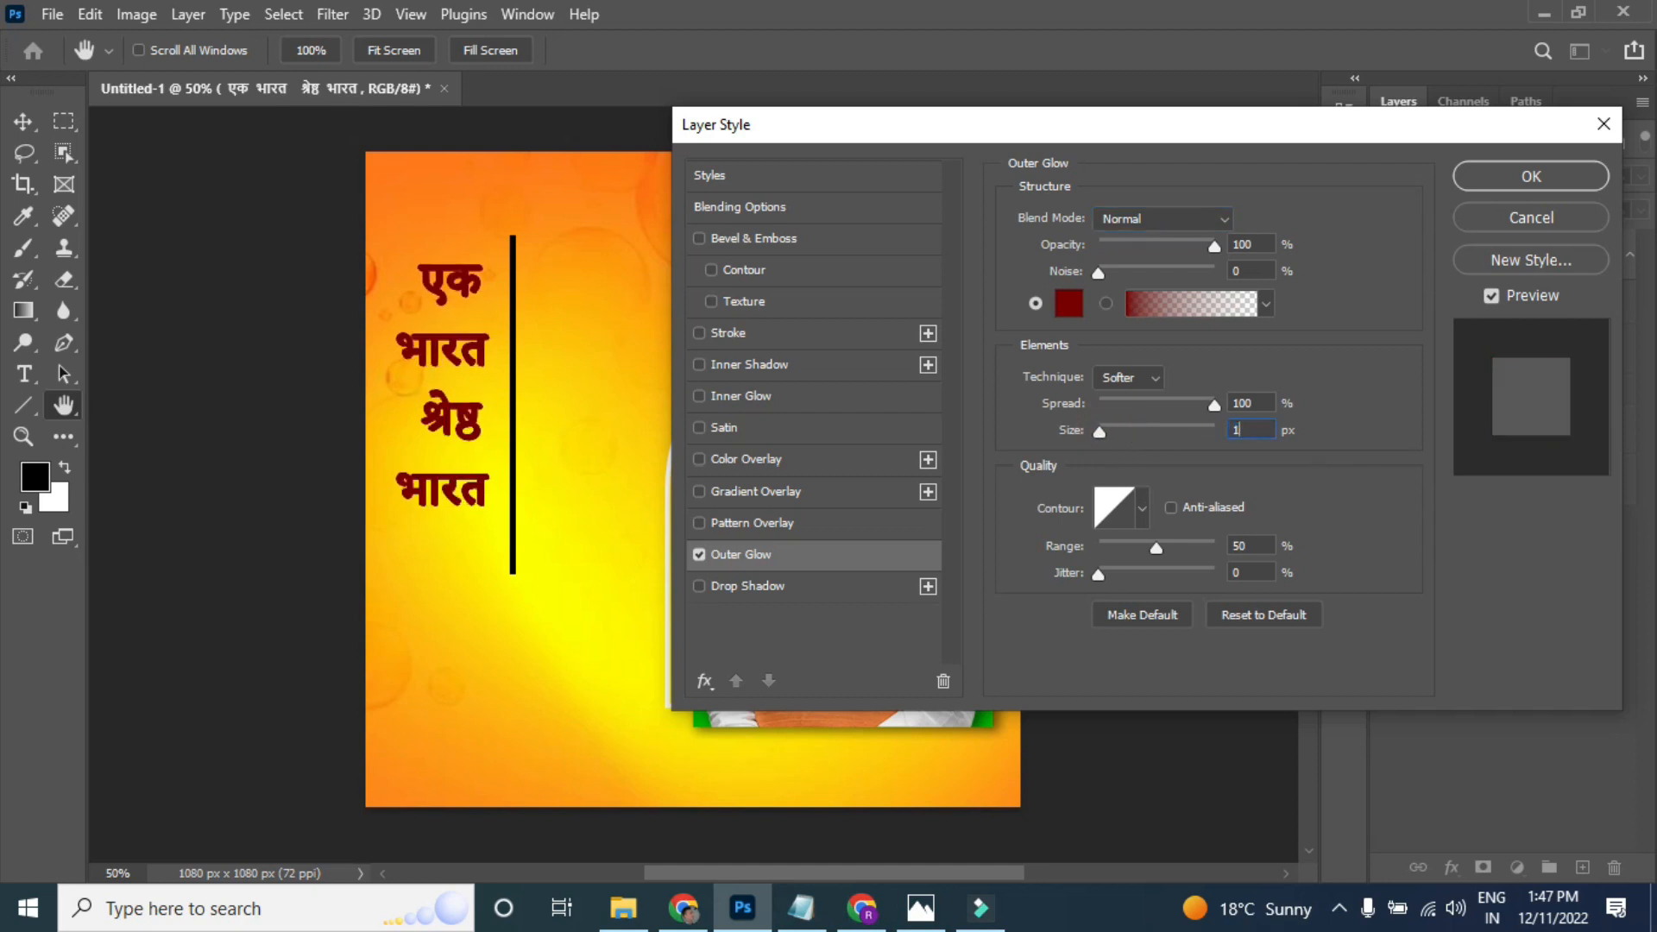
key(Return)
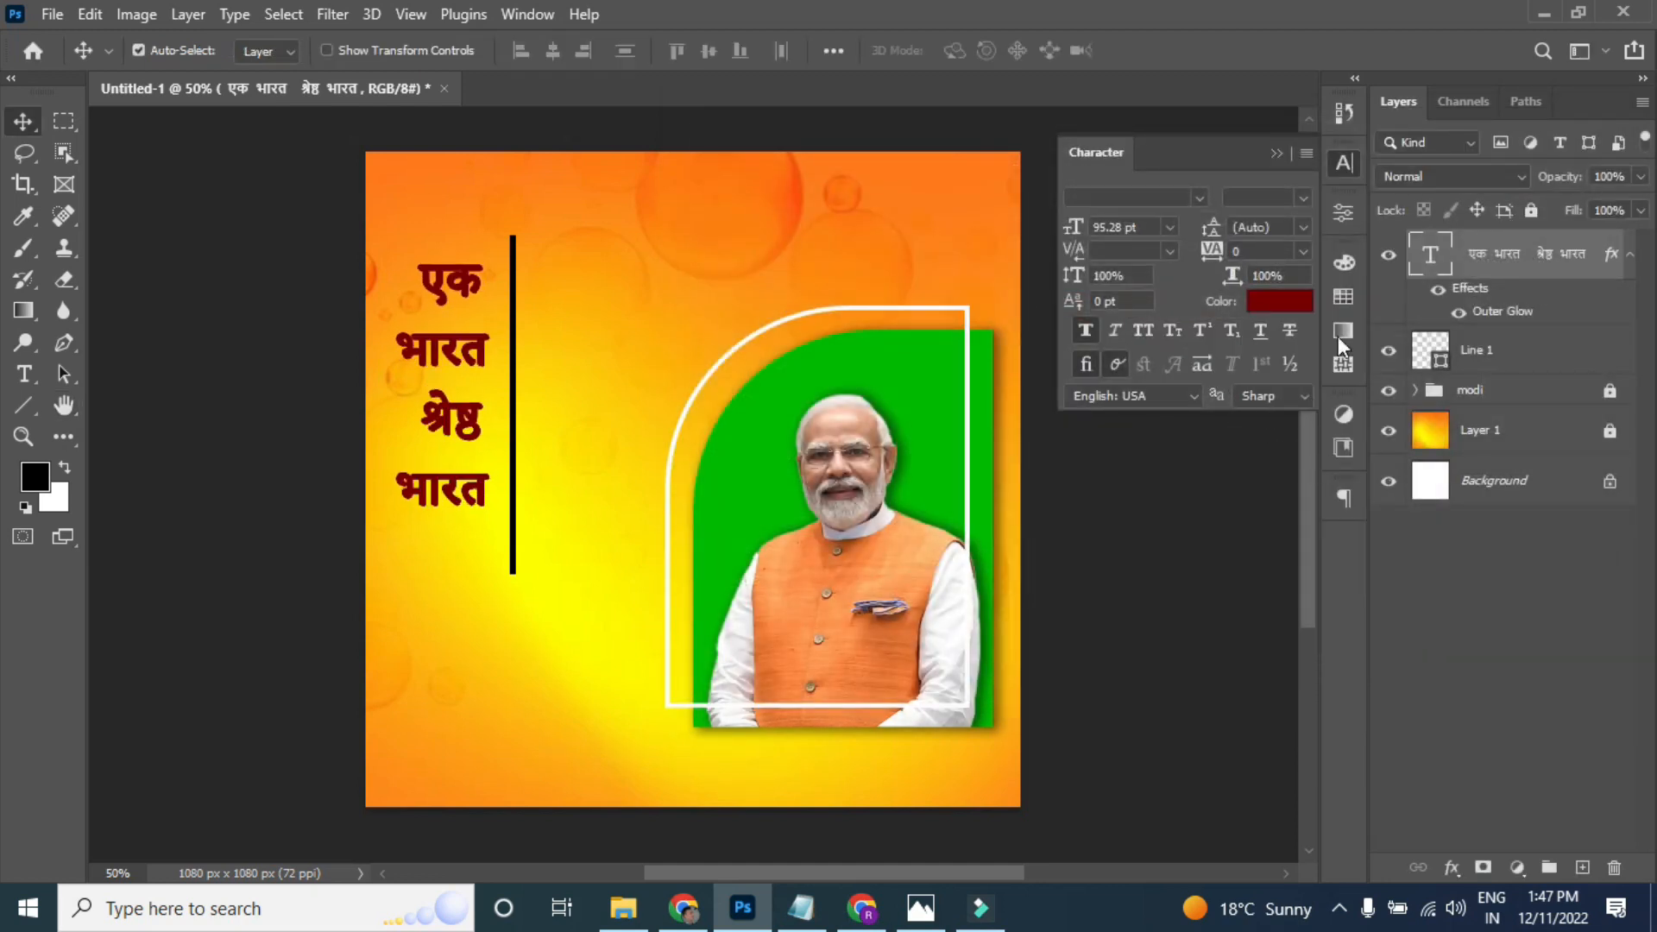
- Add a soft black drop shadow to the slogan with 100% opacity, 9 px distance, 0% spread and a small size
double_click(1593, 253)
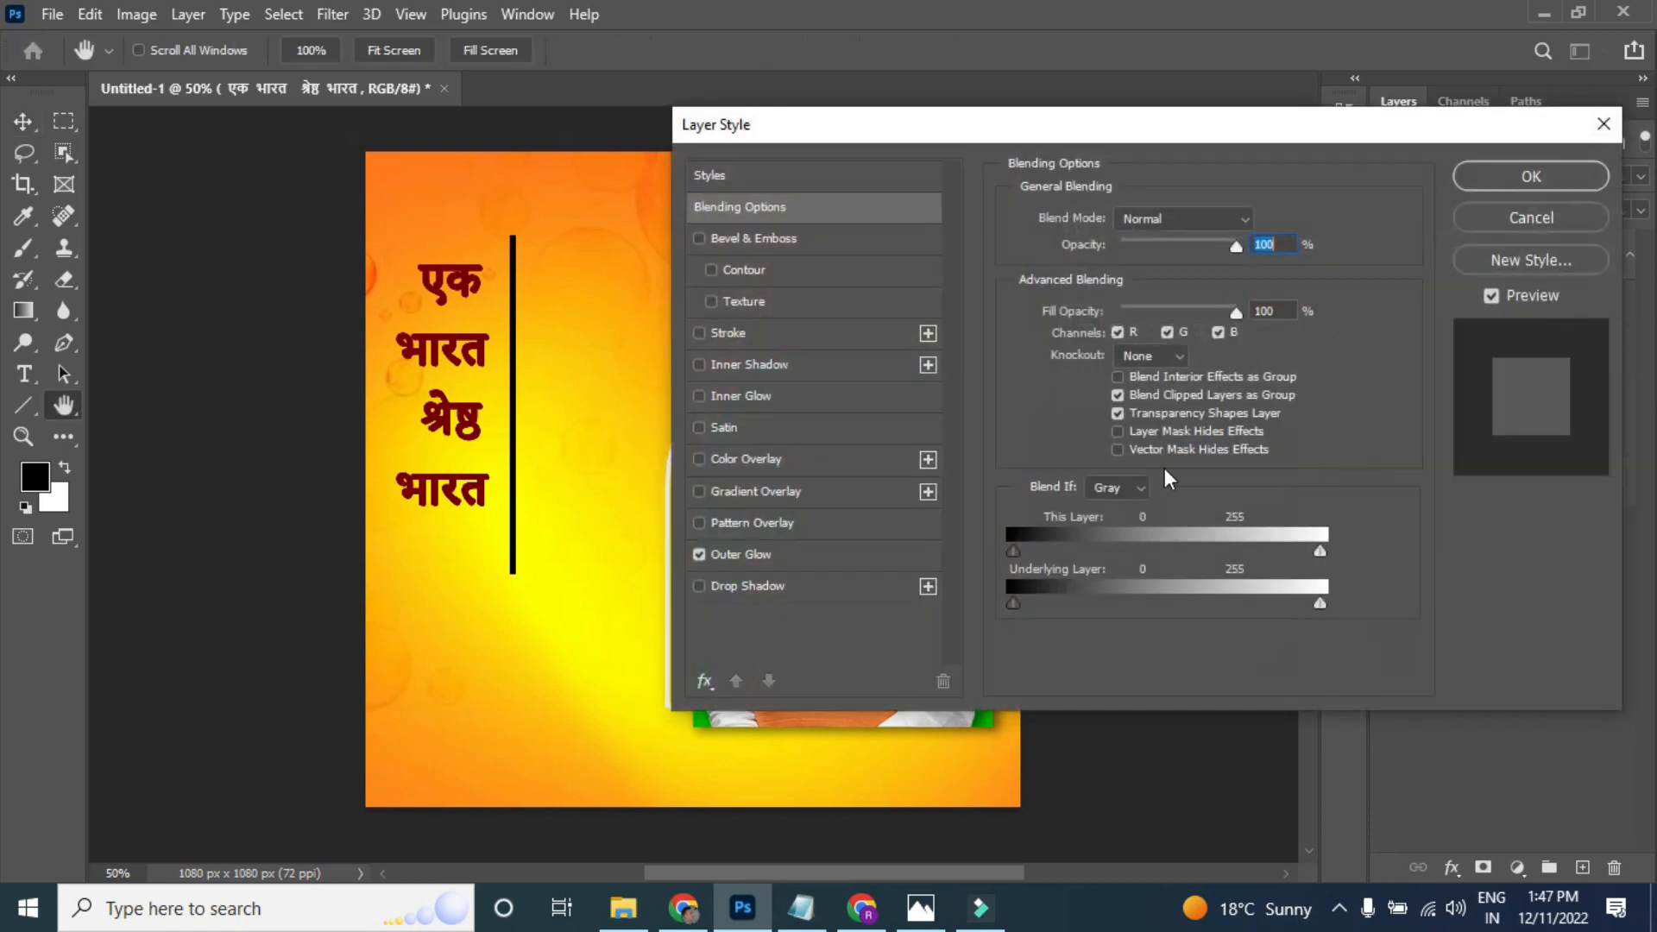
click(725, 587)
drag(1113, 381, 1107, 386)
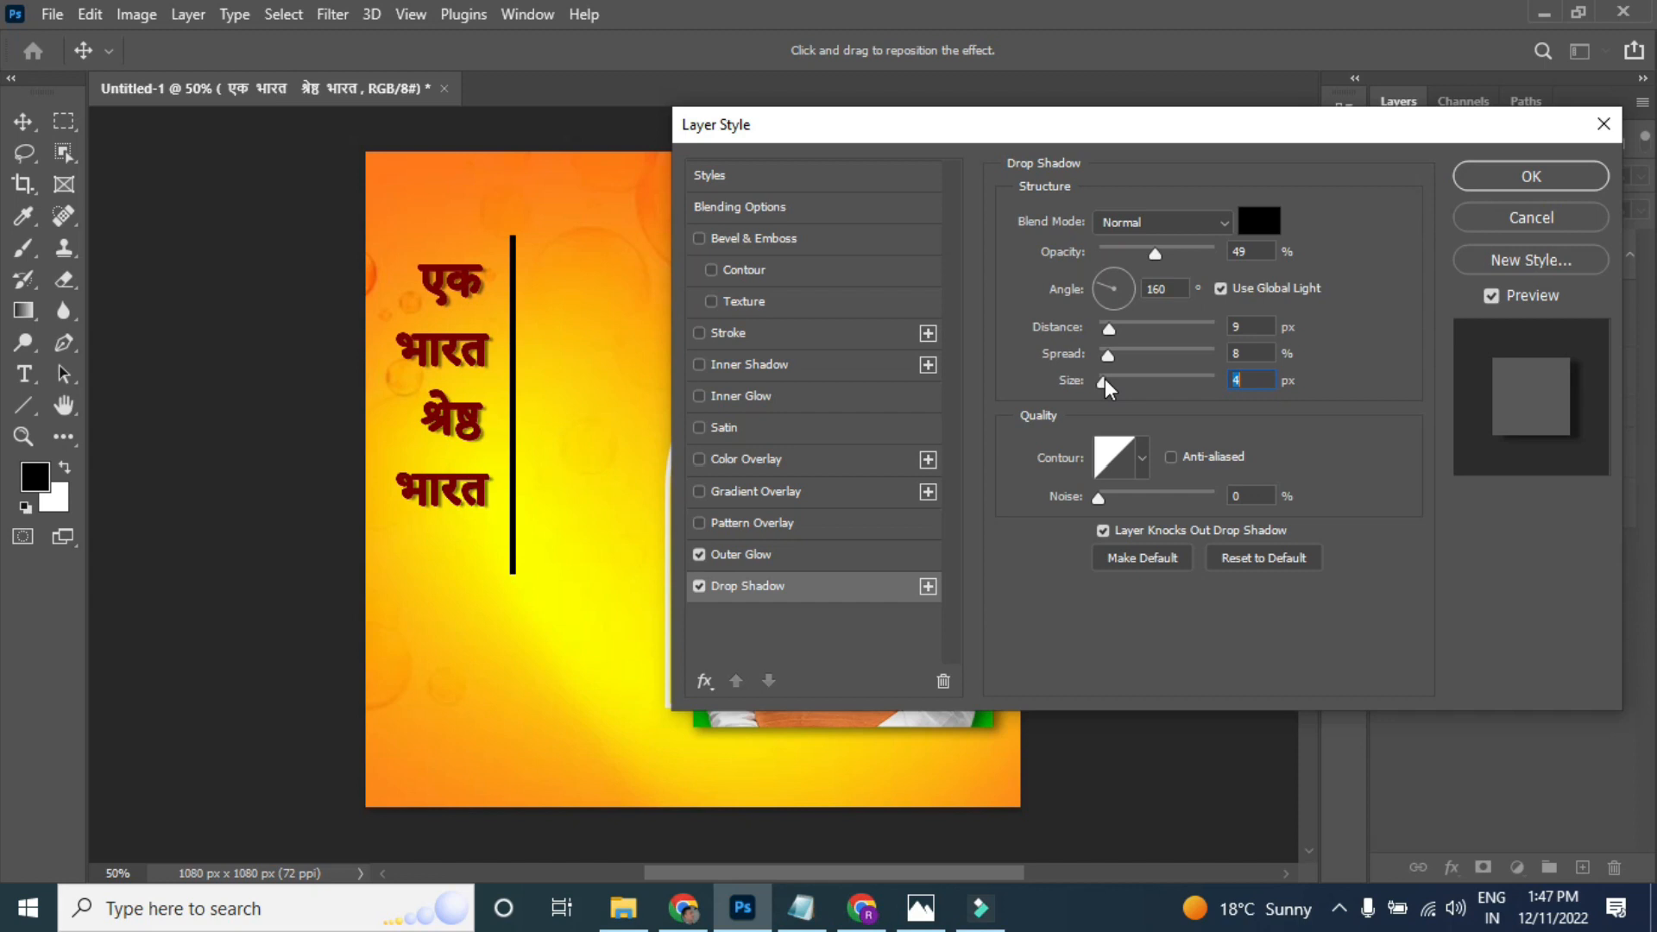
drag(1107, 354, 1019, 352)
click(1111, 383)
drag(1110, 383, 1114, 387)
drag(1153, 254, 1208, 284)
click(1109, 383)
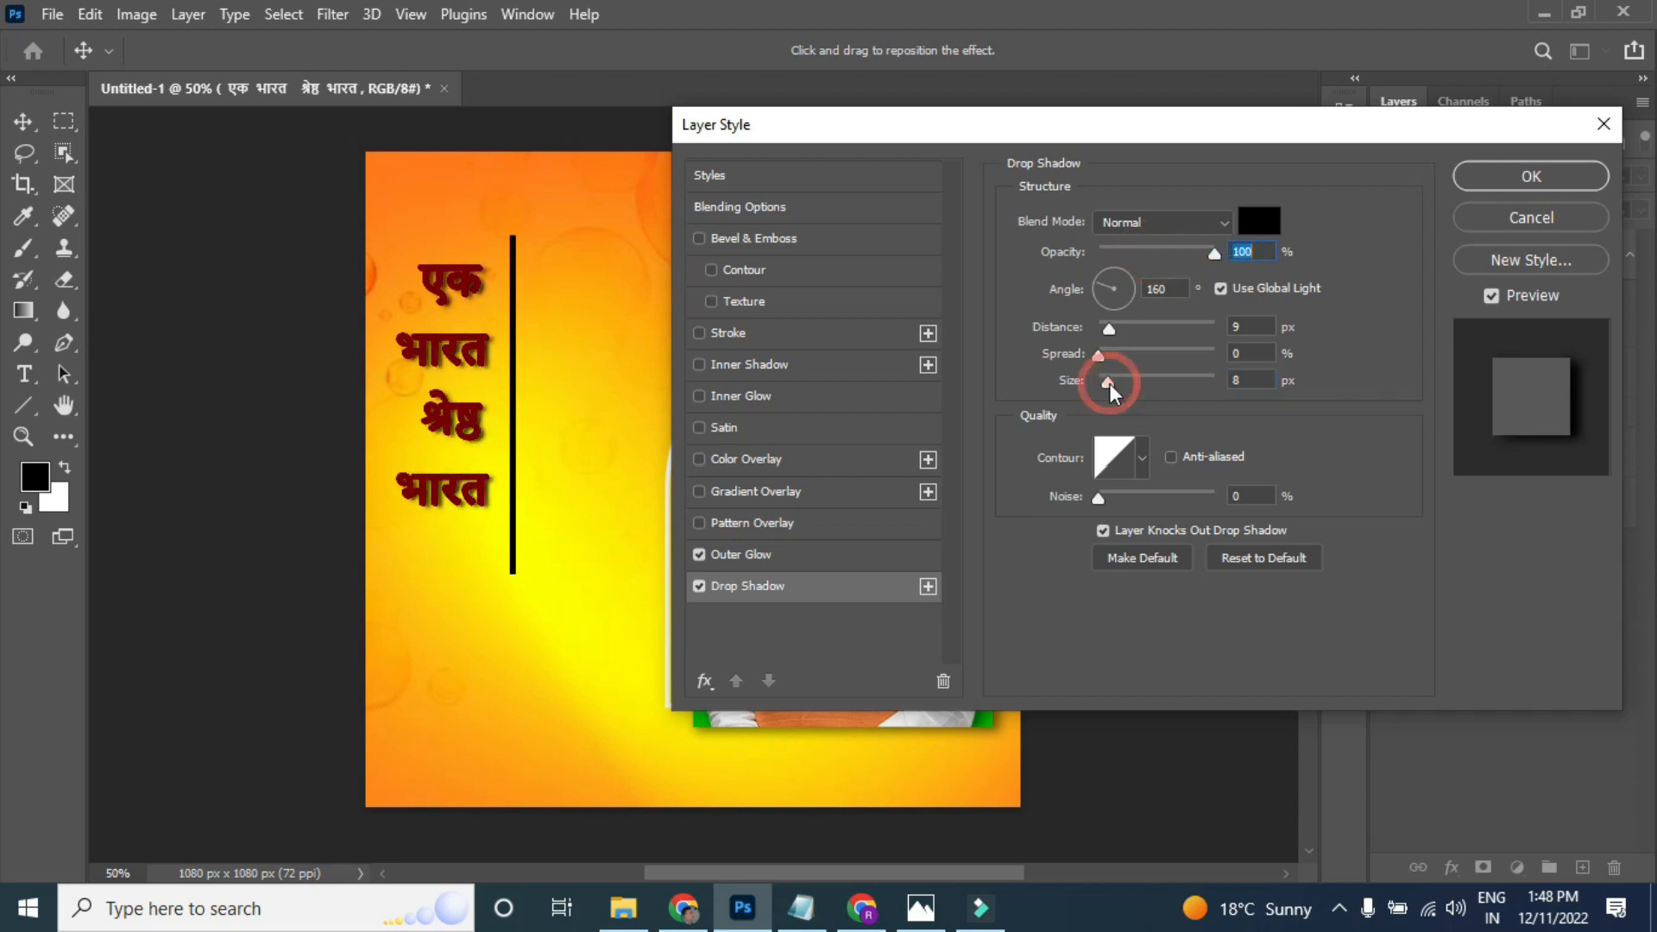
drag(1108, 382, 1106, 383)
drag(1110, 377, 1111, 380)
click(1521, 180)
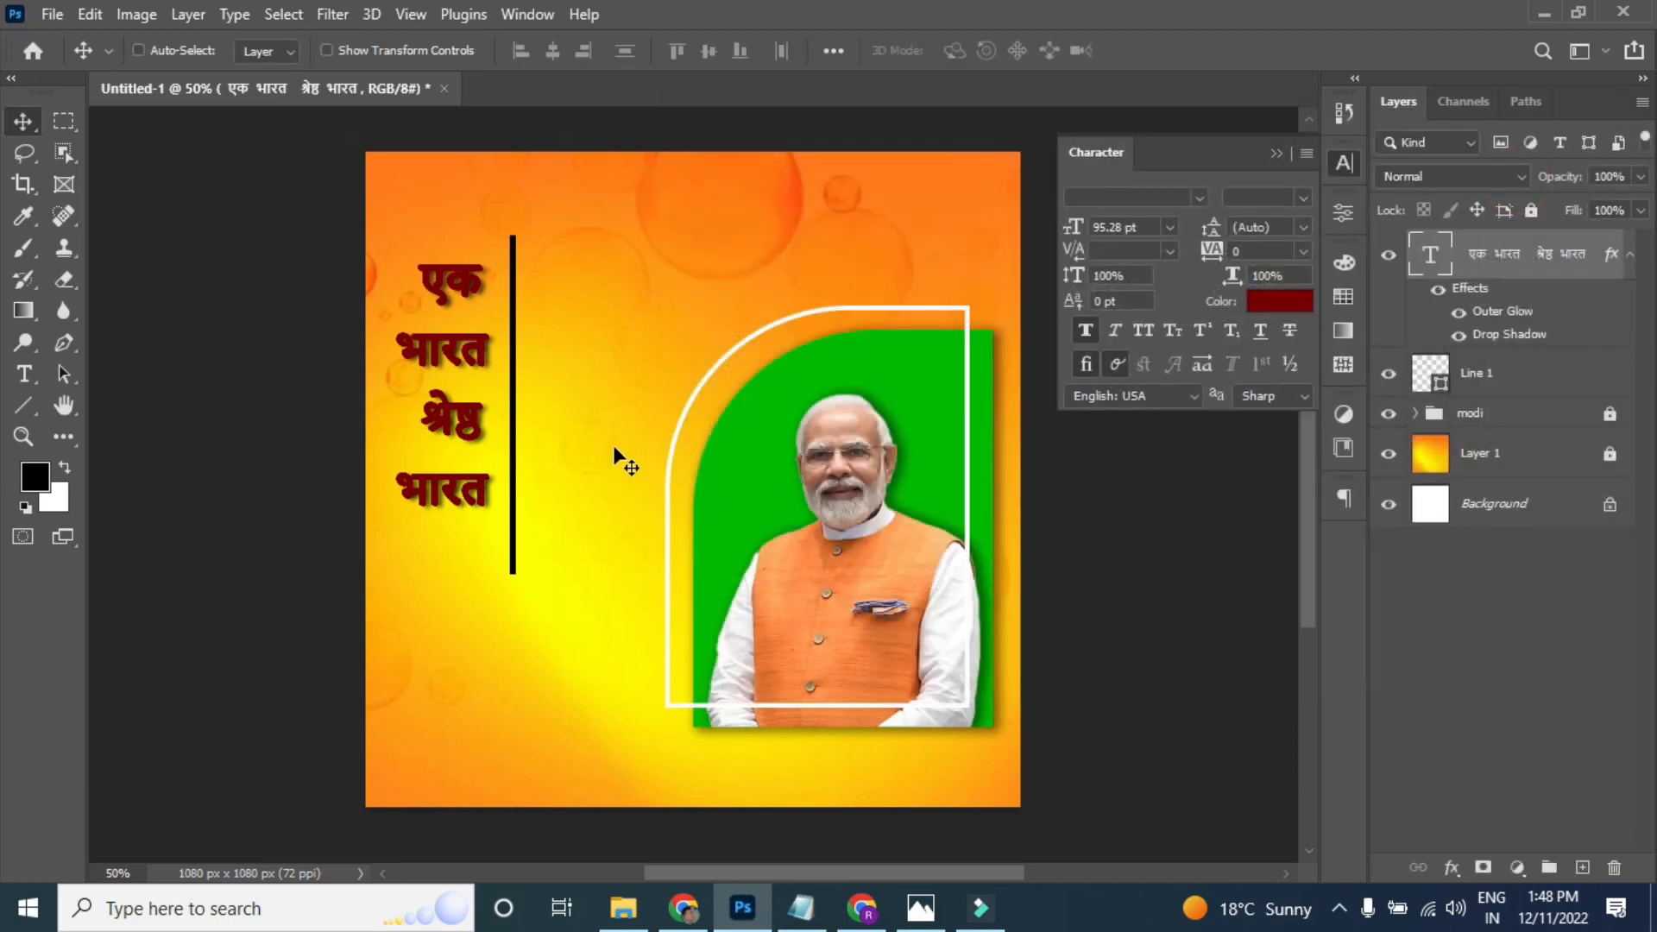
- Scale the slogan to about 125% and place it just left of the black line
key(ctrl+t)
drag(500, 525, 513, 574)
drag(474, 492, 457, 453)
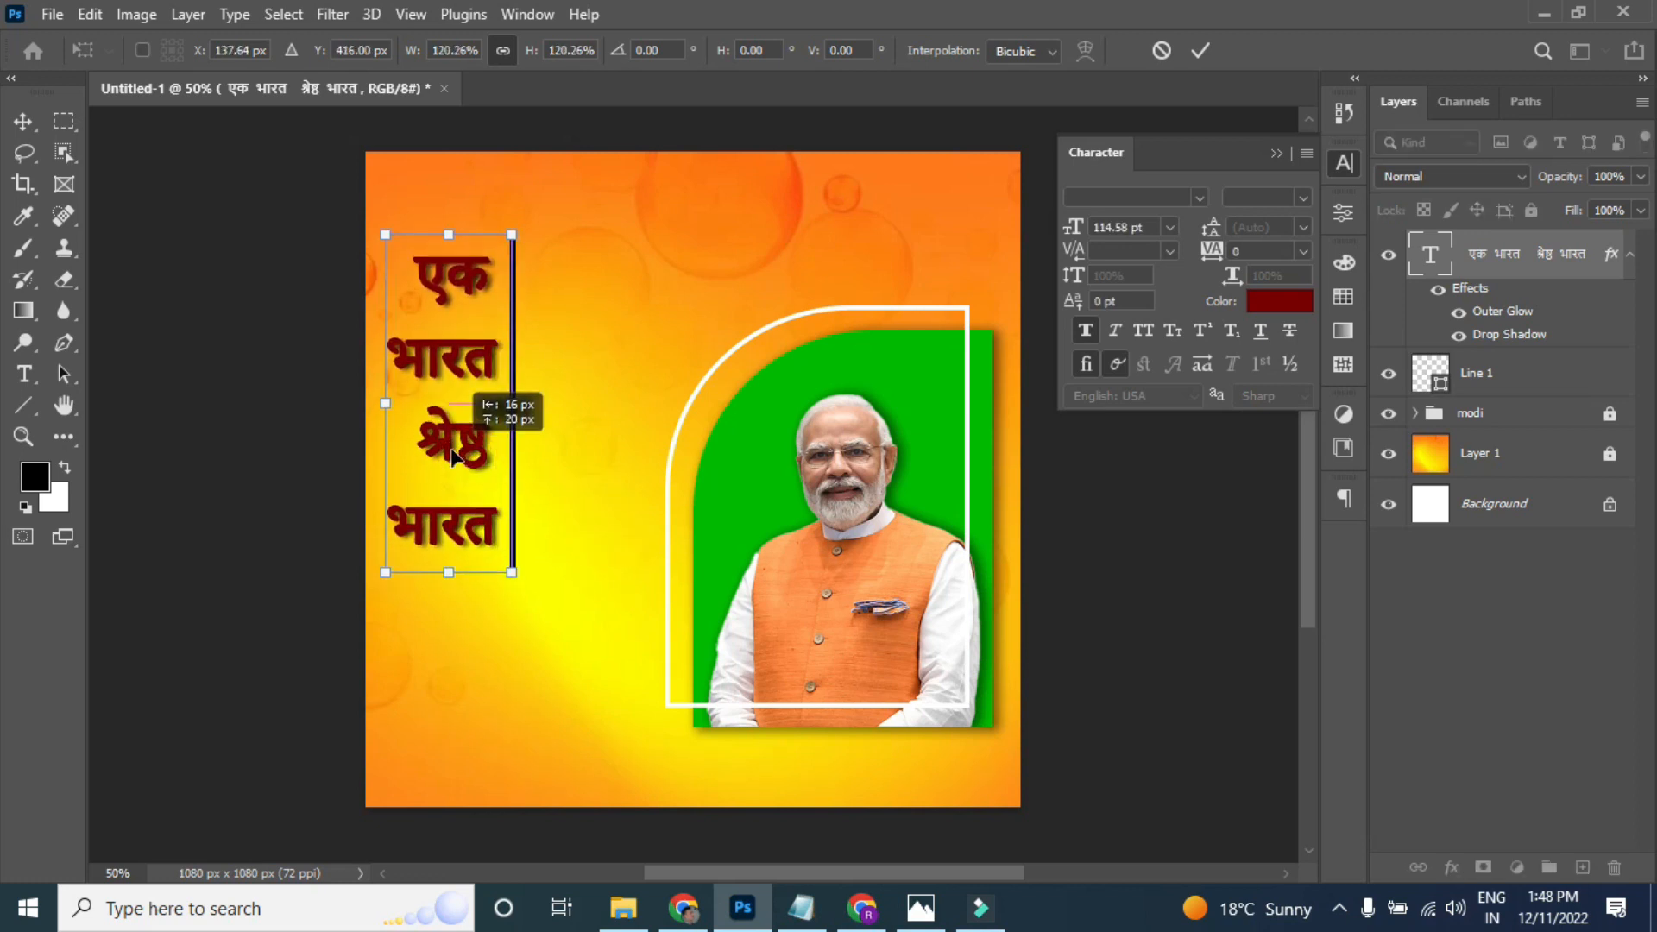
drag(513, 573, 520, 587)
key(Return)
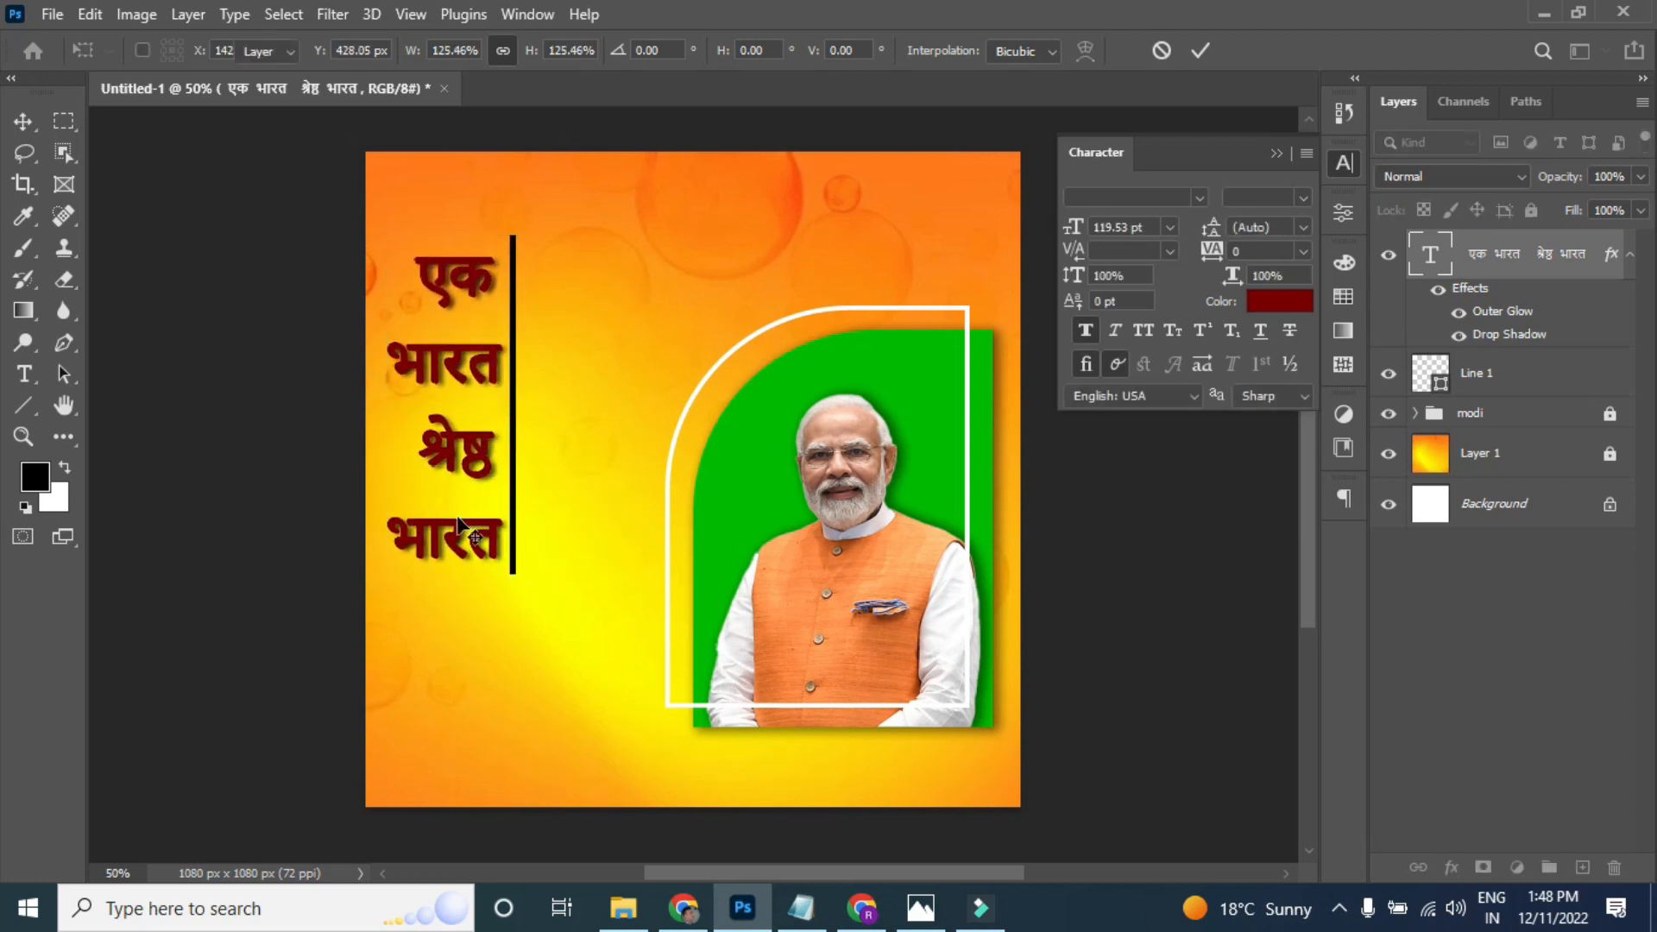
drag(449, 449, 500, 470)
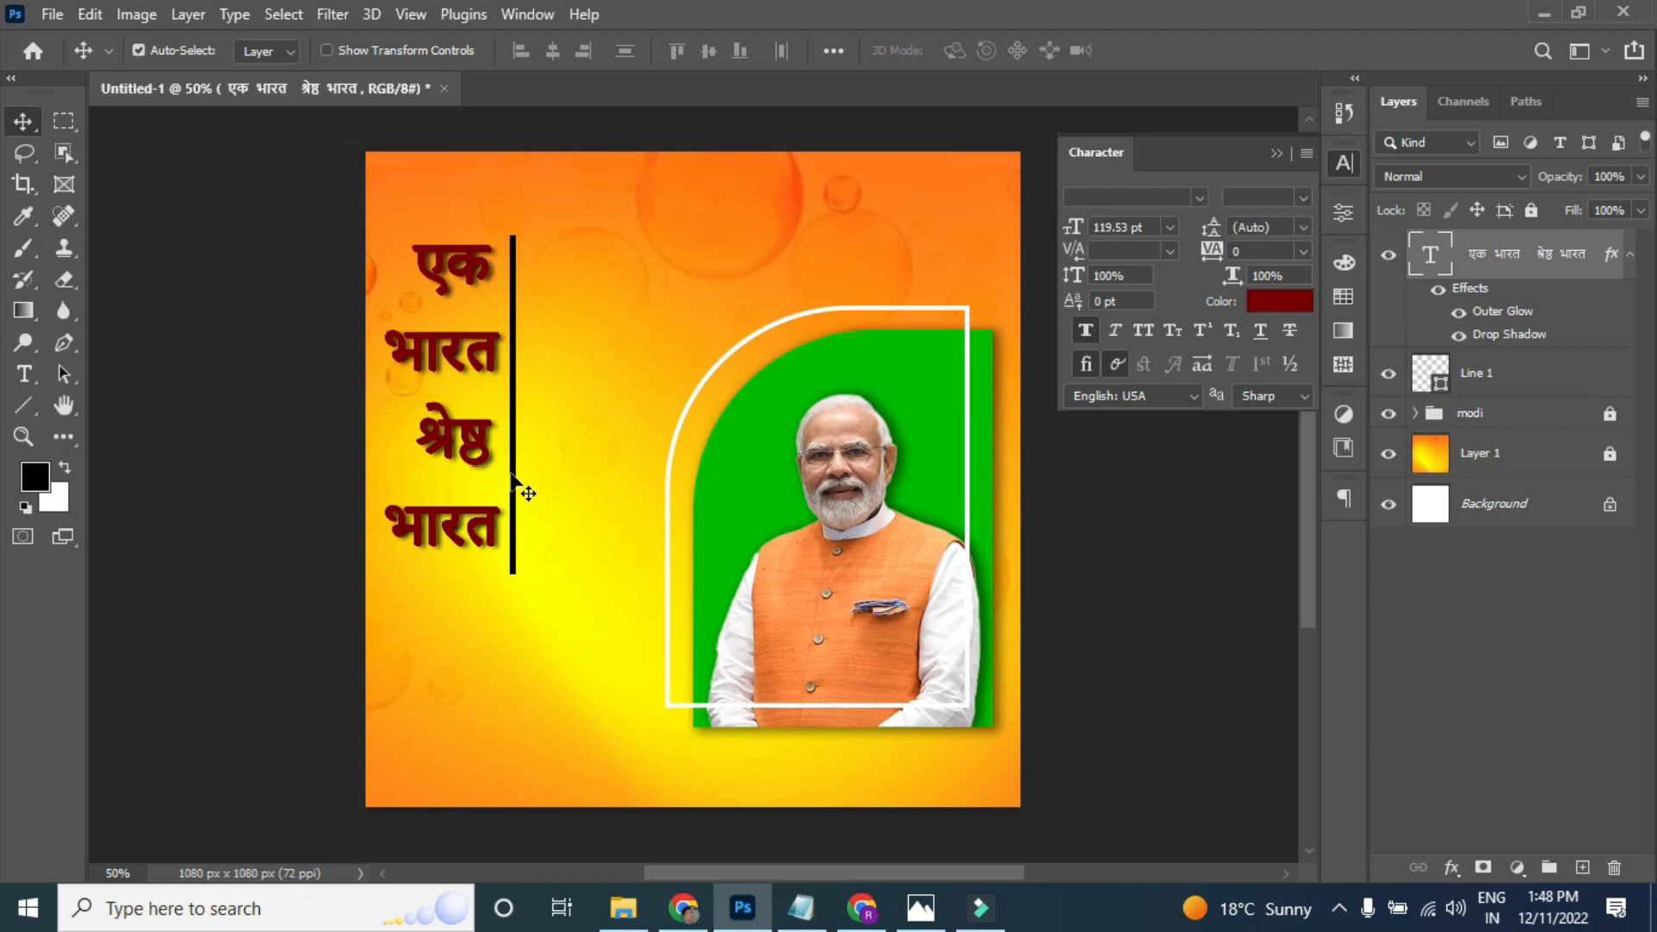
- Lengthen the black vertical line upward to about 113% height and shift it down beside the slogan
click(518, 486)
key(ctrl+t)
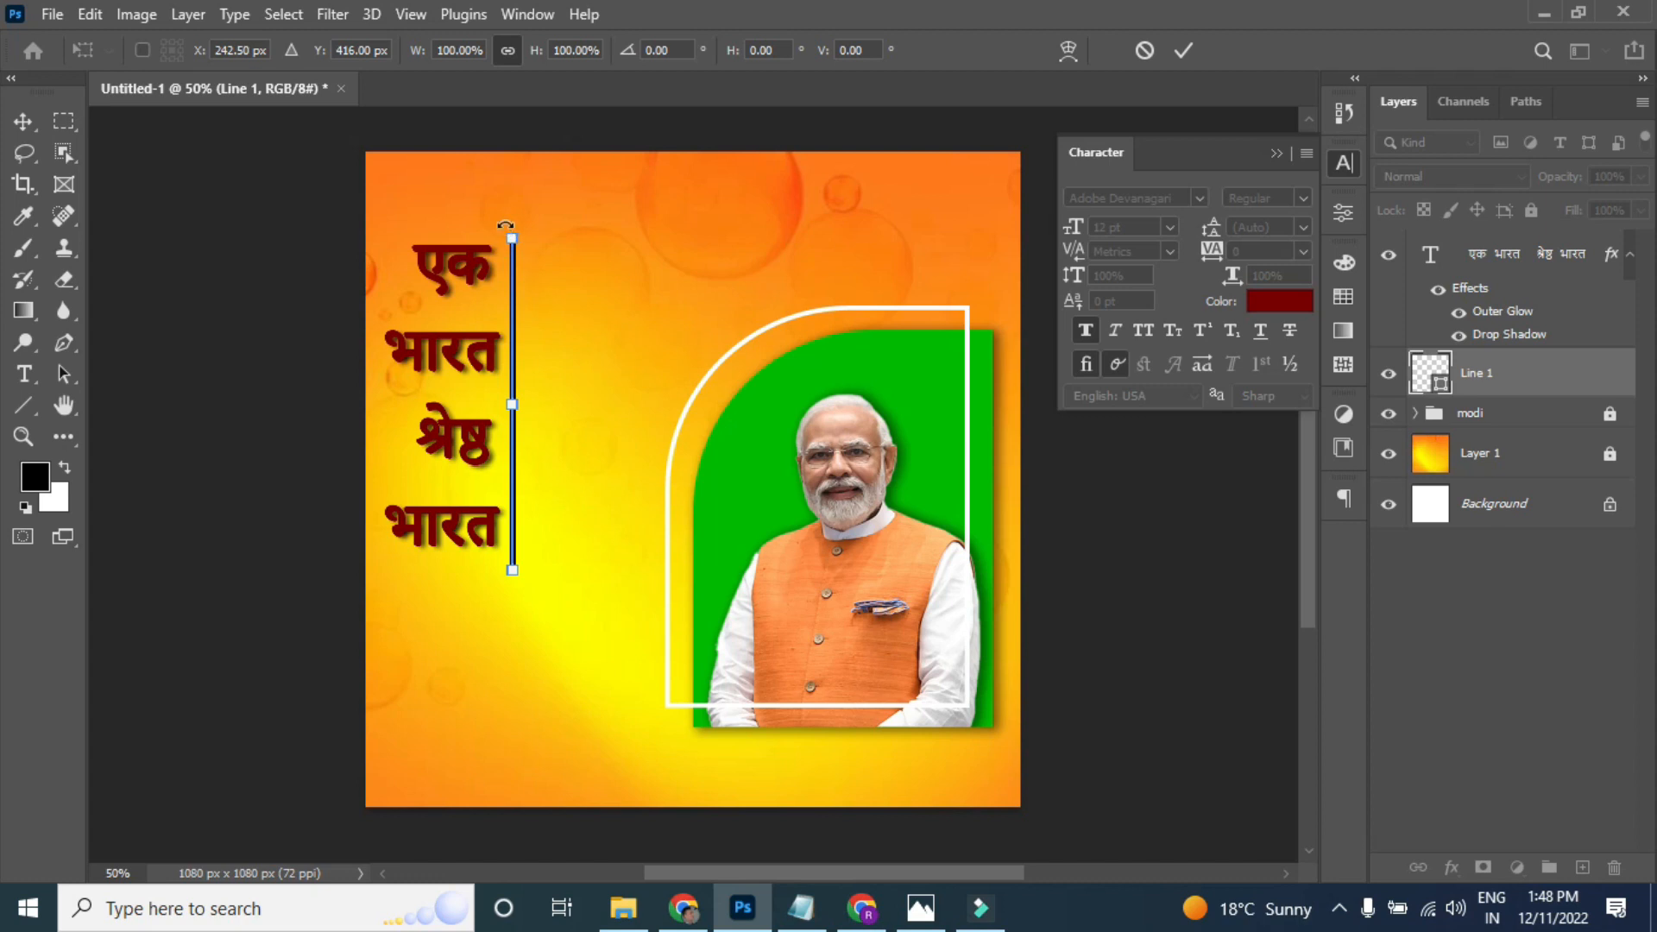
drag(511, 231, 512, 196)
click(8, 119)
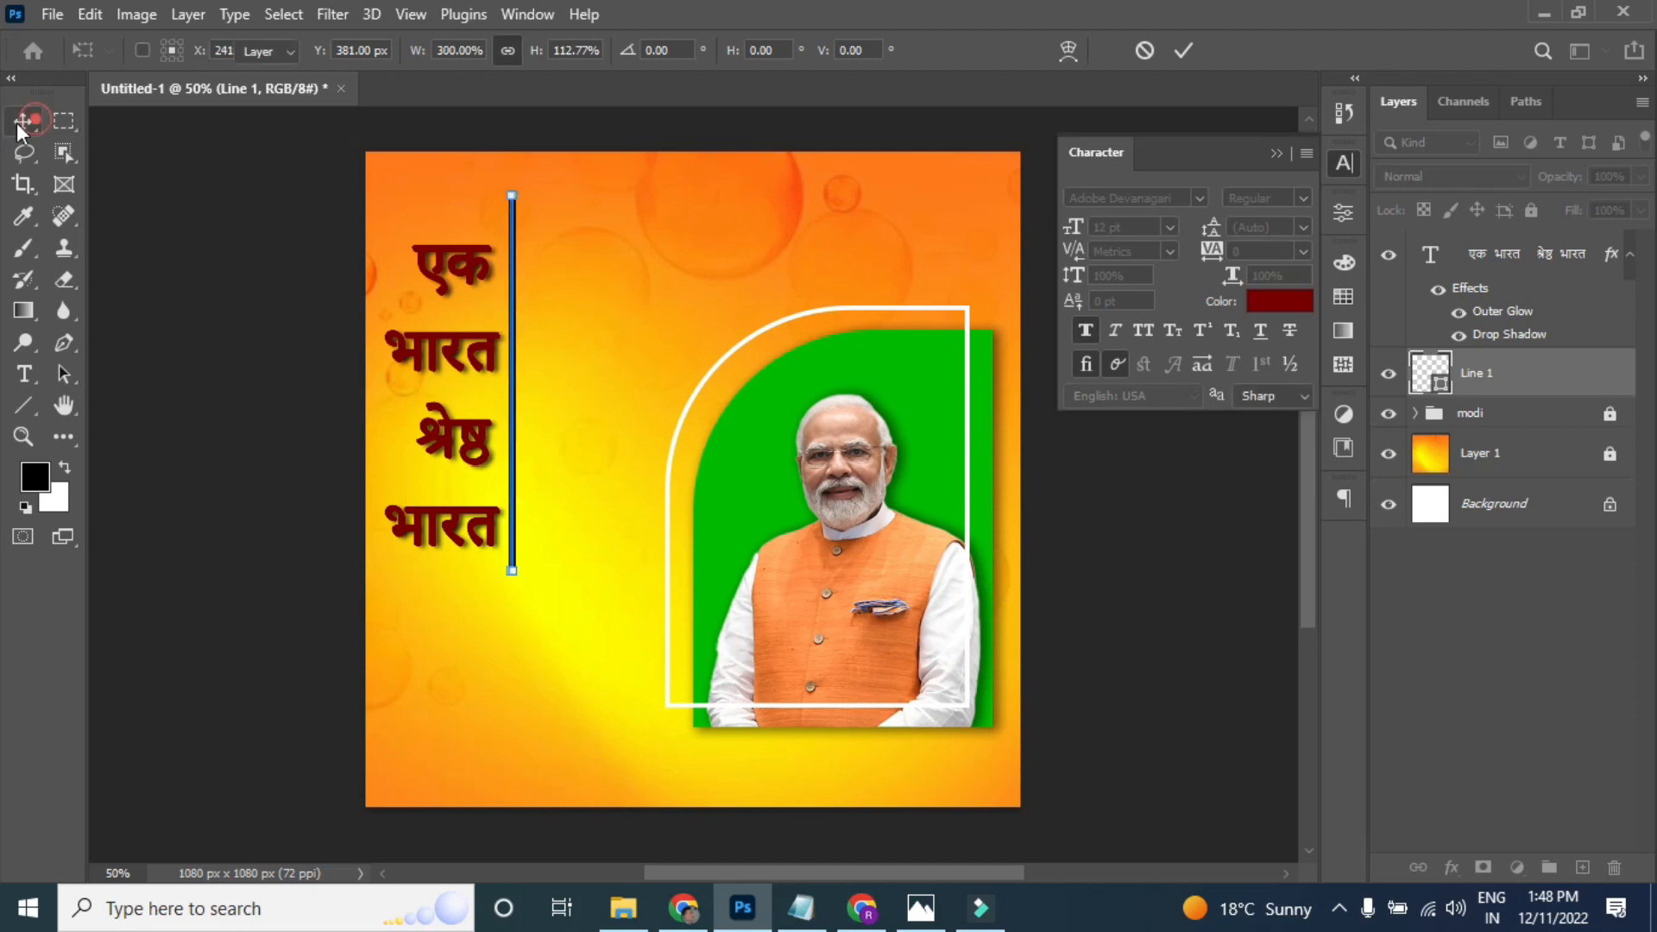
drag(514, 392, 517, 422)
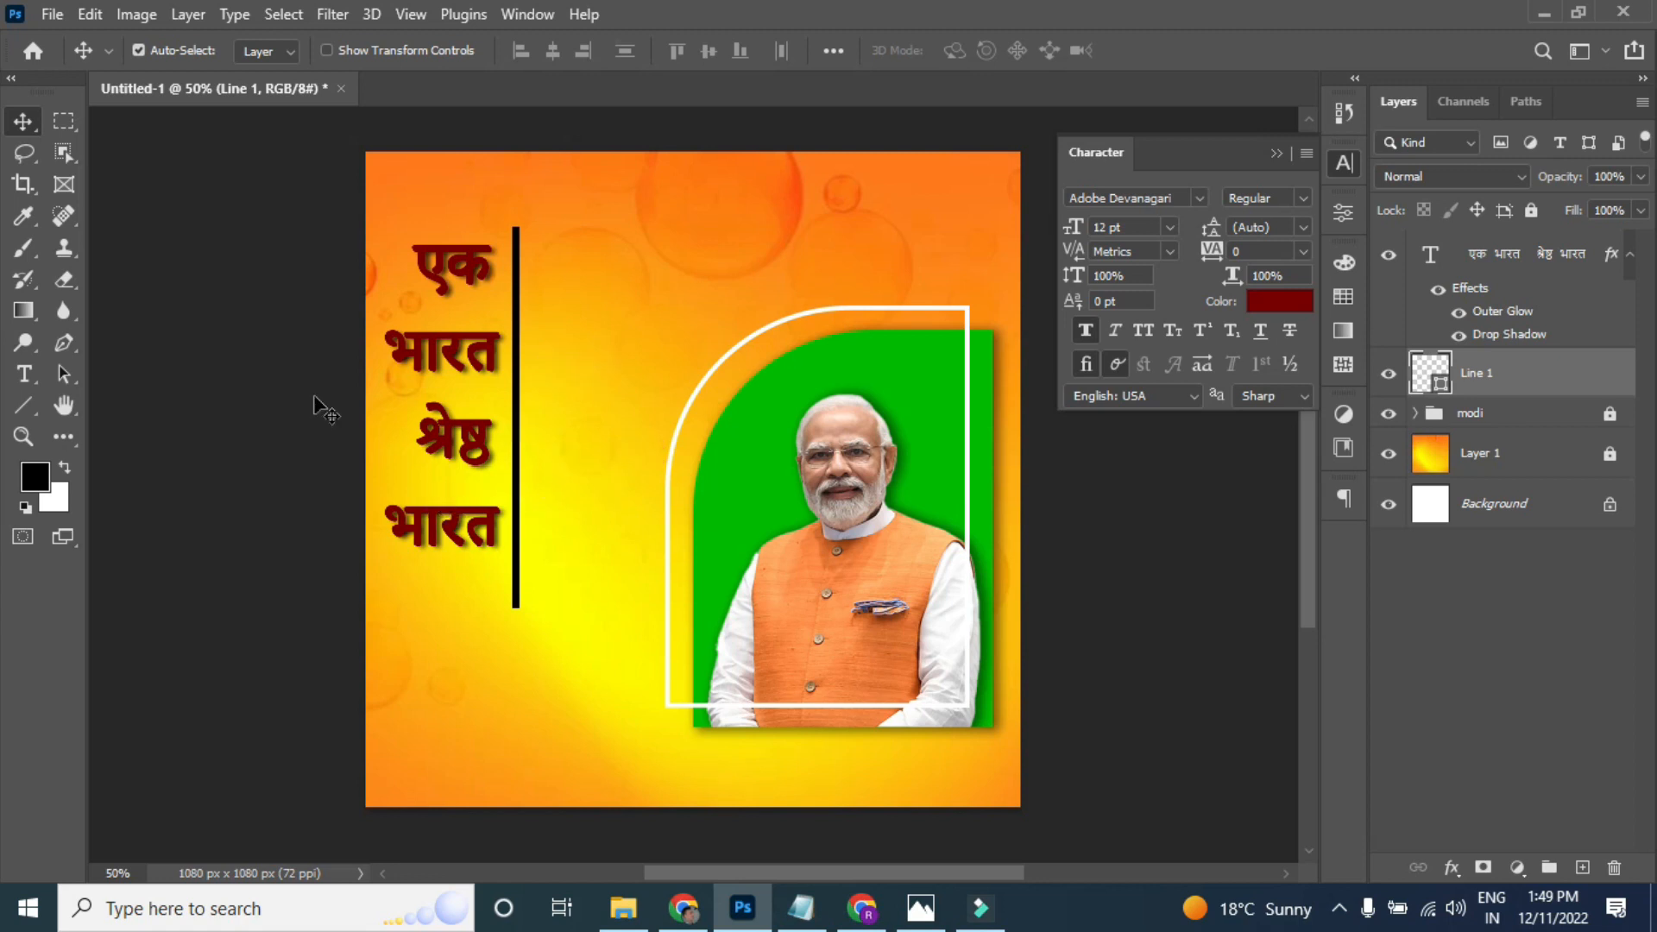
drag(528, 580, 531, 592)
drag(536, 469, 520, 458)
- Add a text layer below the slogan with the lines सबका साथ and सबका विकाश copied from Notepad
click(1524, 259)
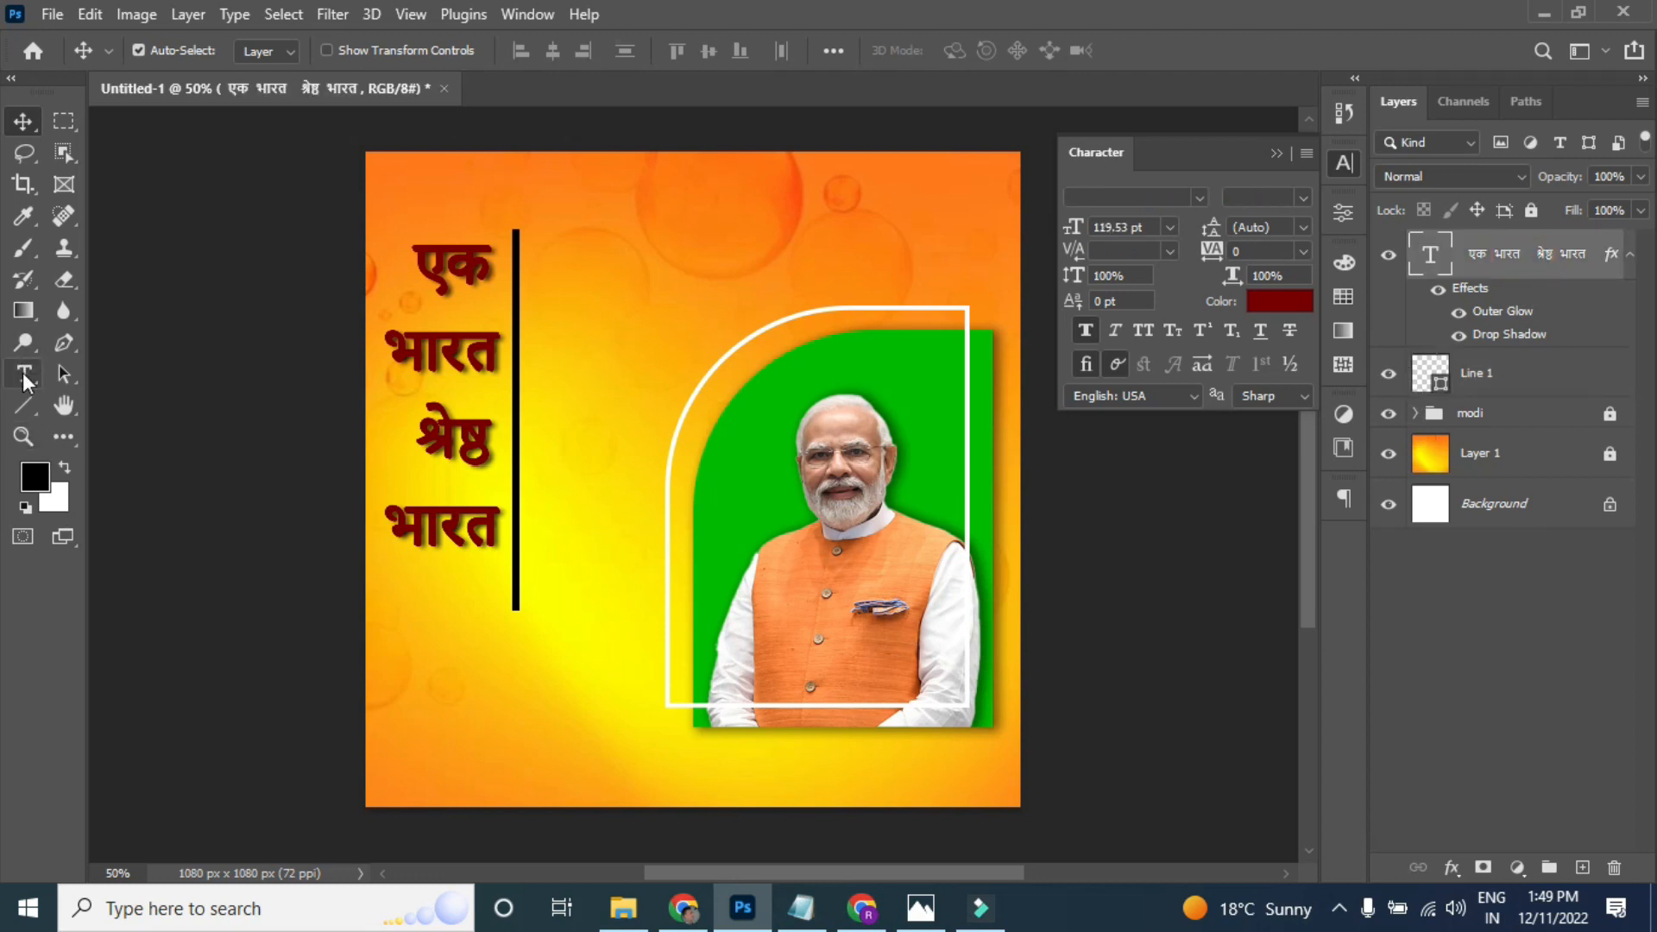
click(24, 373)
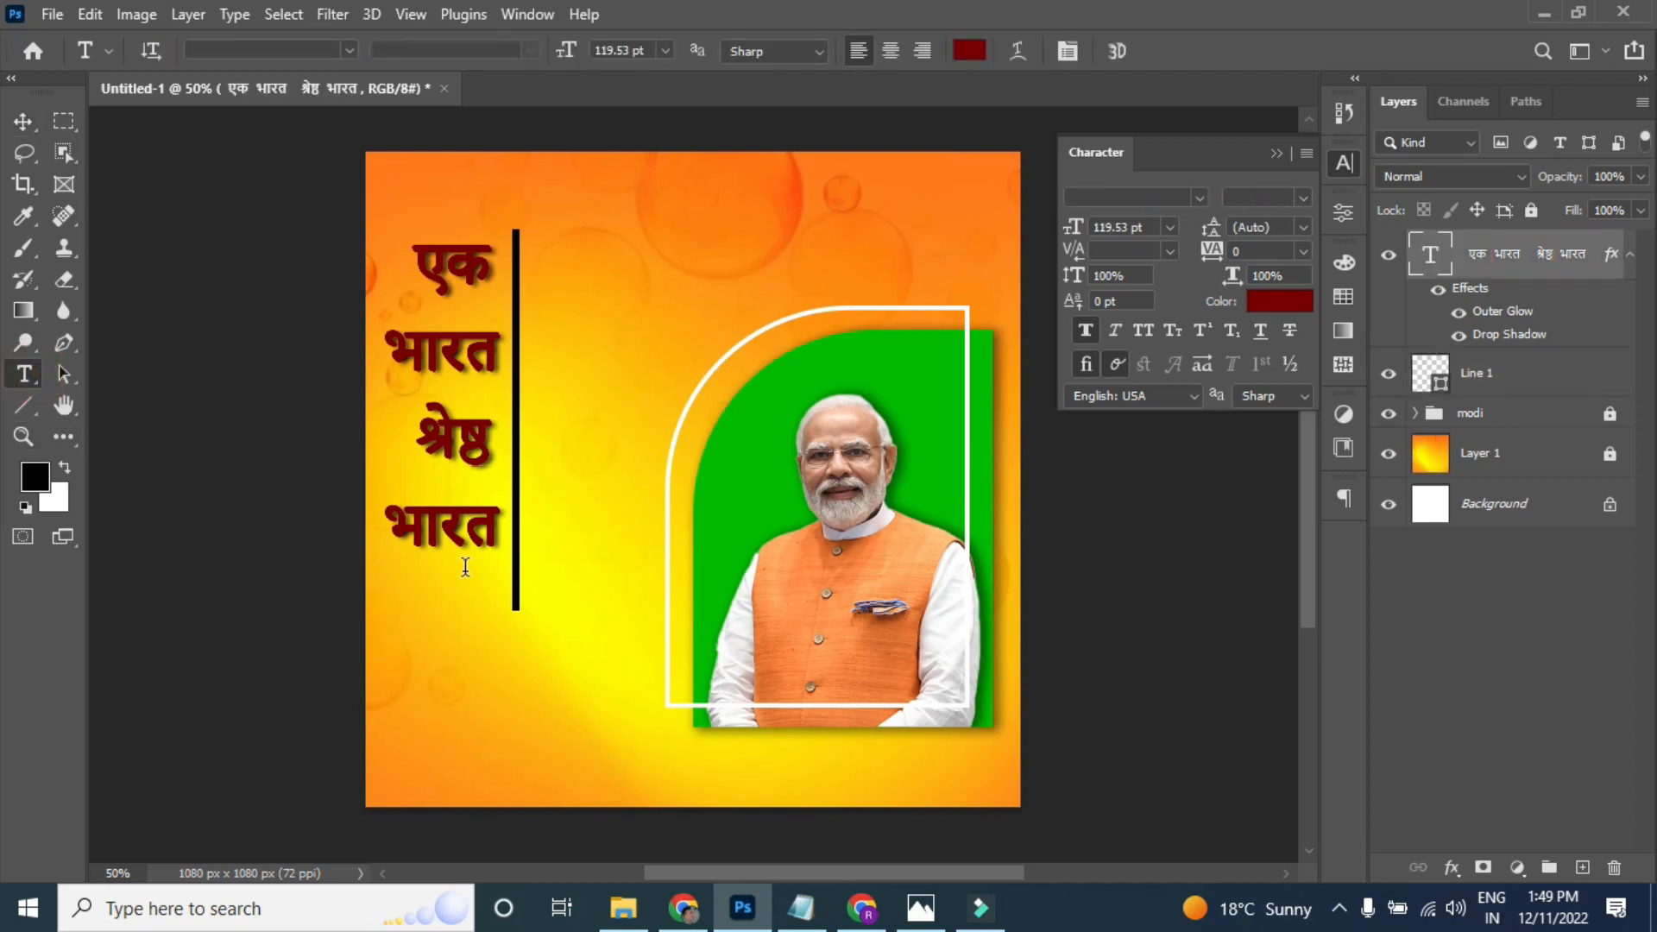
click(405, 580)
click(802, 908)
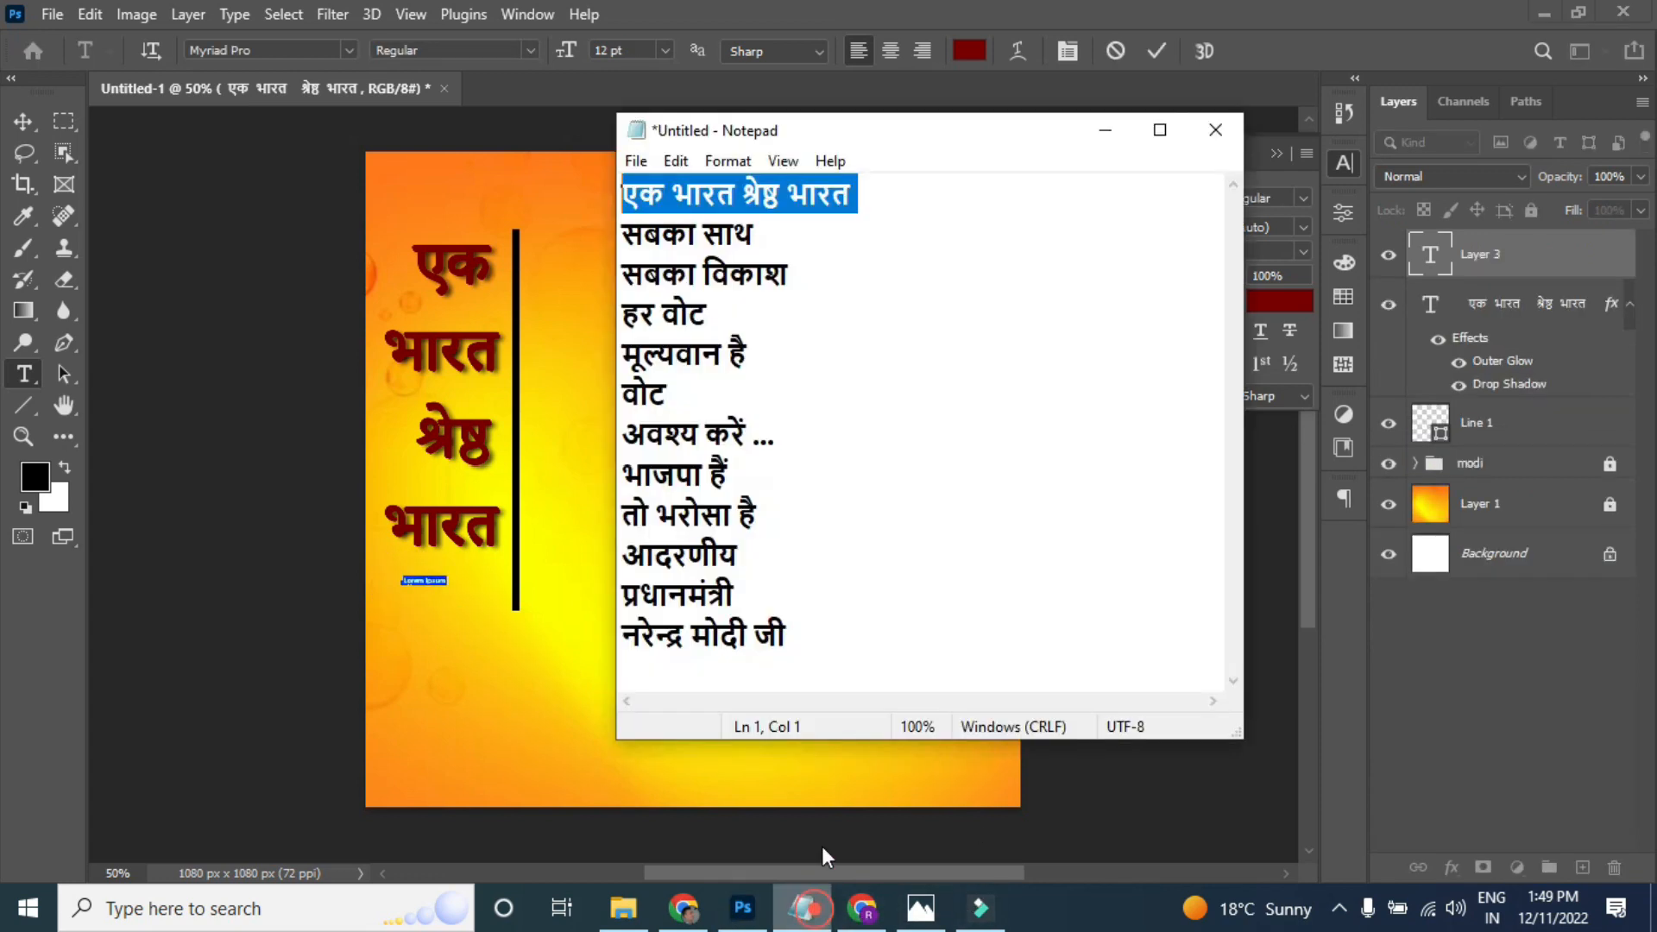
drag(799, 278, 636, 241)
key(ctrl+c)
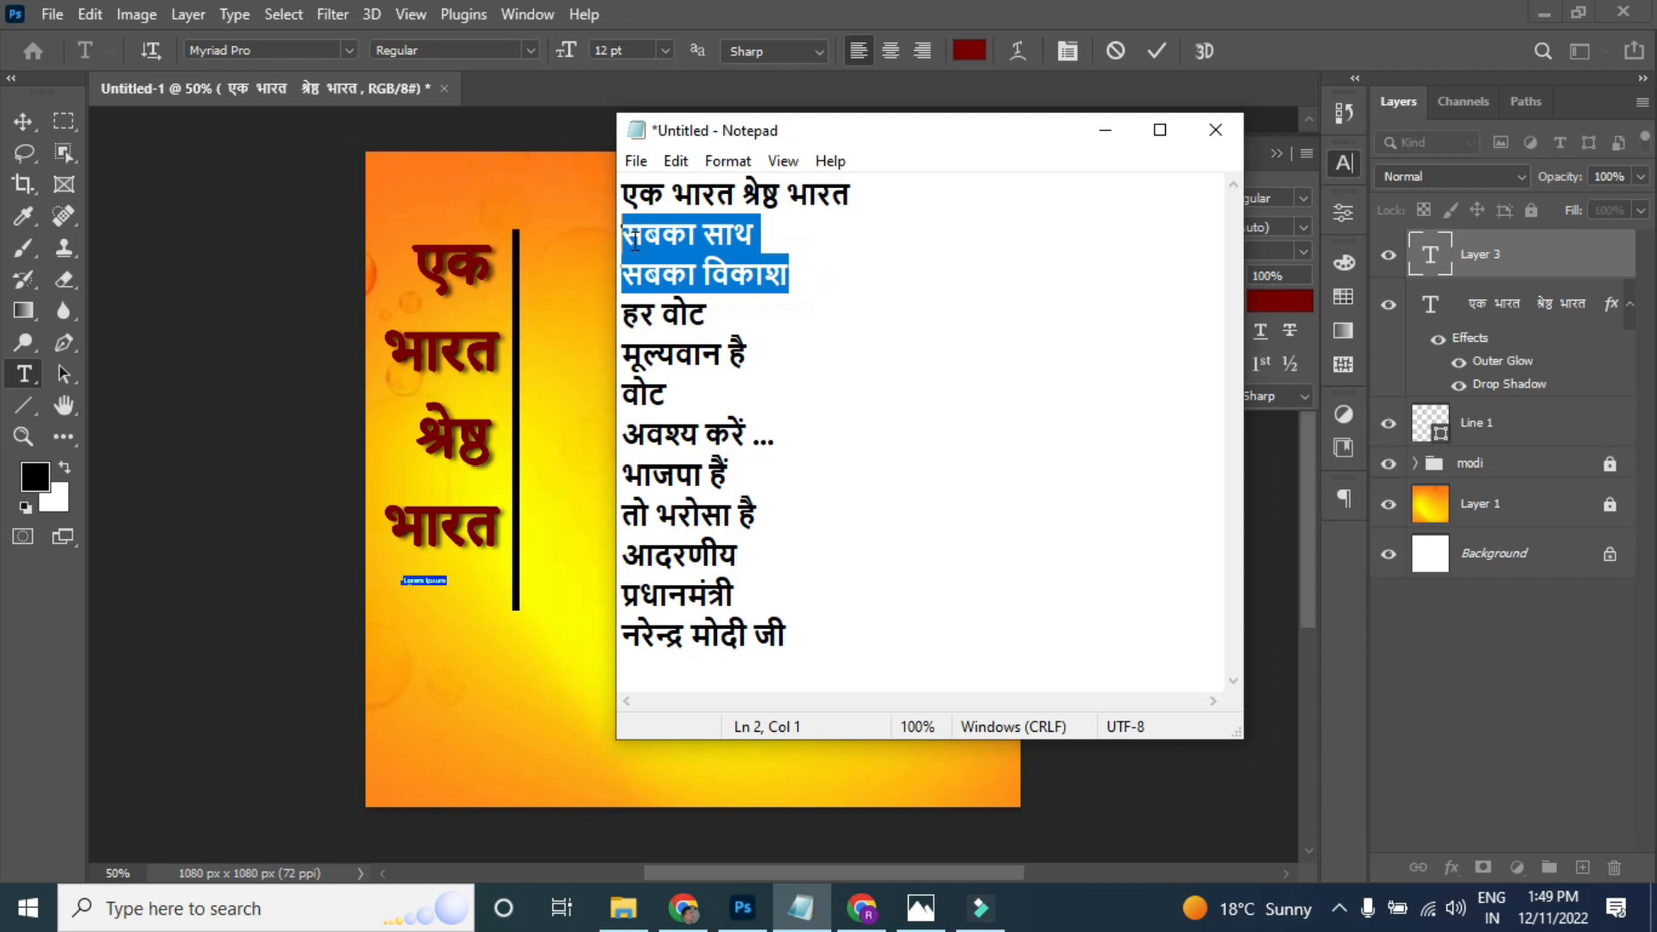
click(417, 579)
key(ctrl+v)
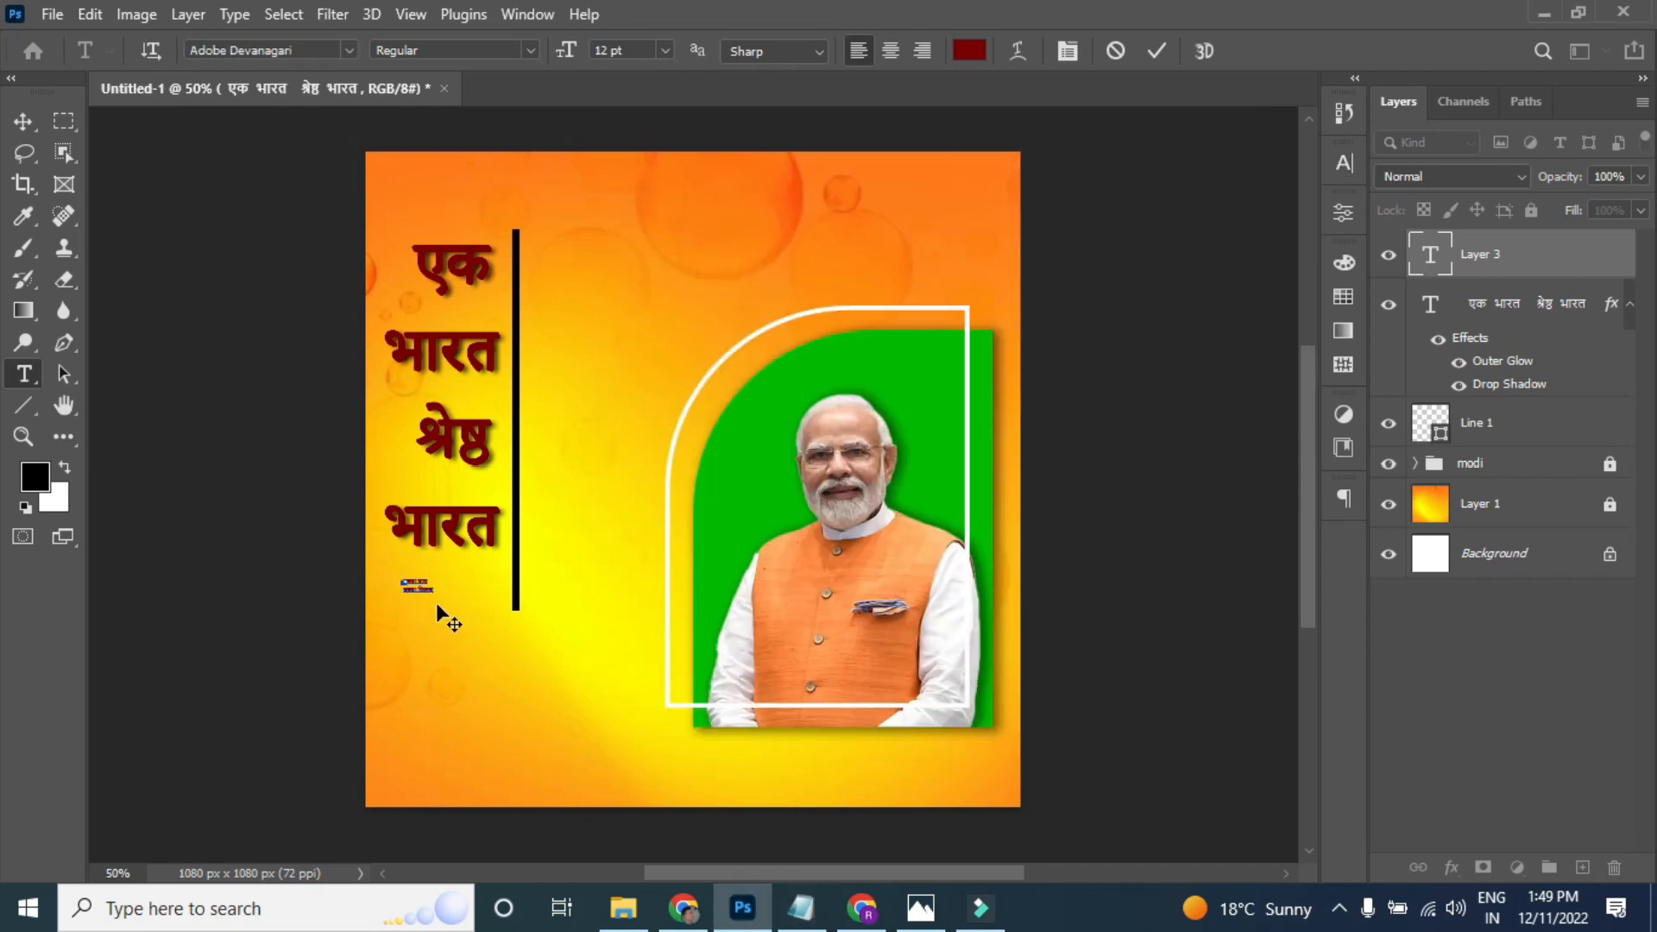
- Enlarge the सबका साथ सबका विकाश text to about 37 pt, fitting it directly under the slogan beside the line
key(ctrl+t)
click(23, 121)
key(ctrl+t)
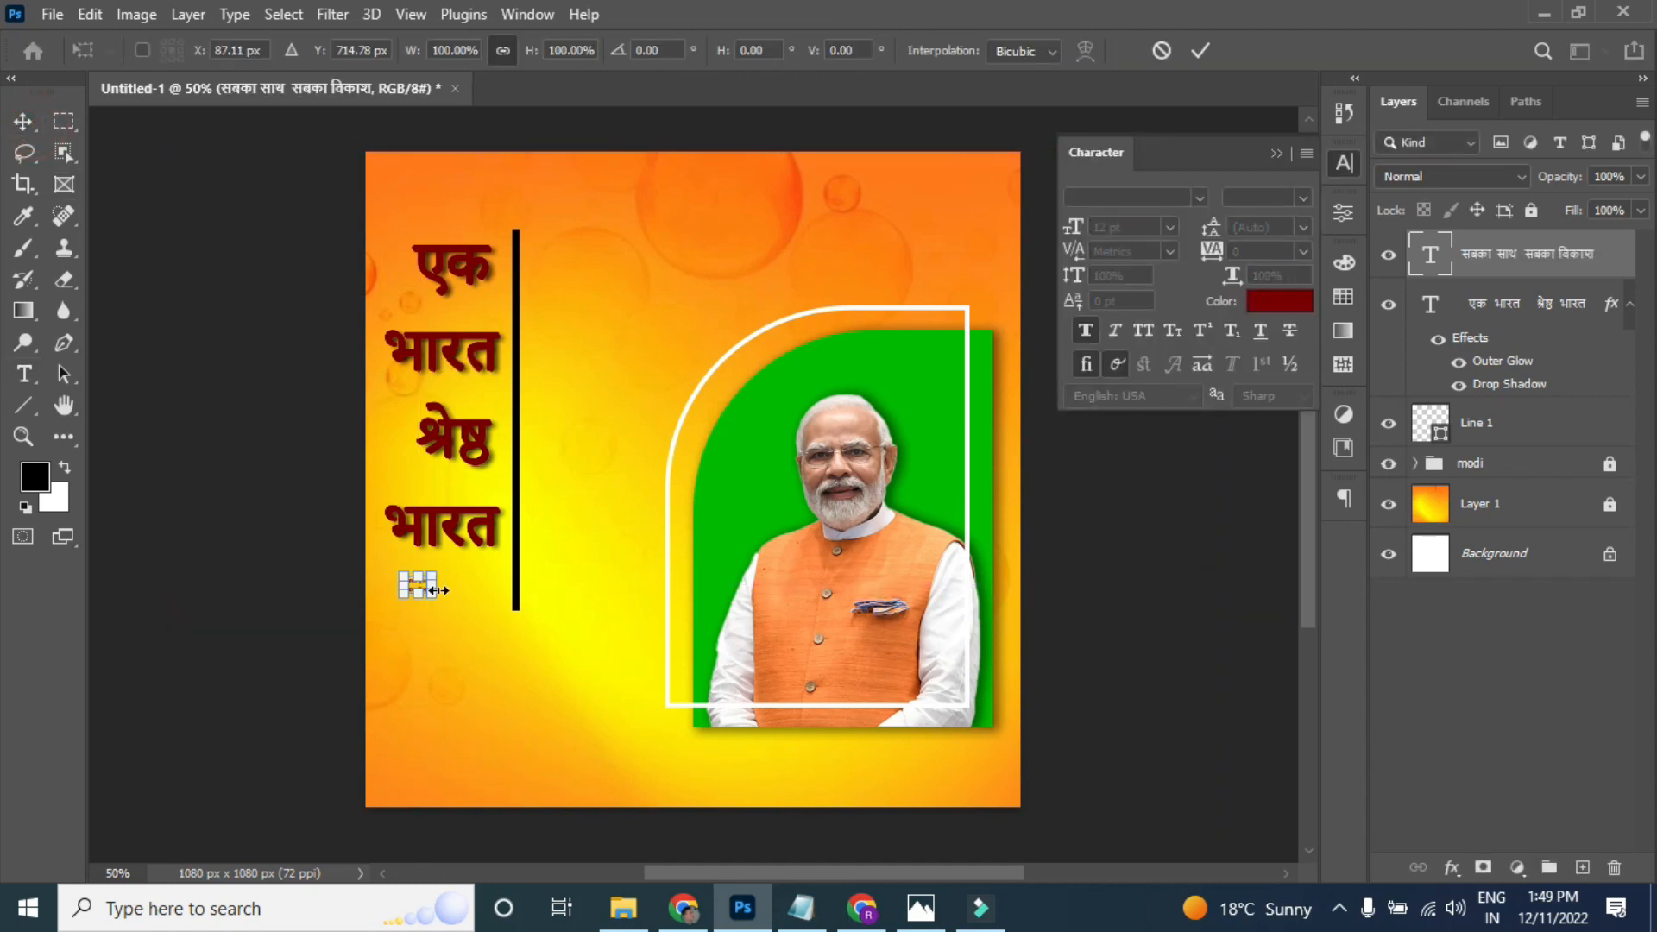
drag(429, 598, 496, 607)
key(Return)
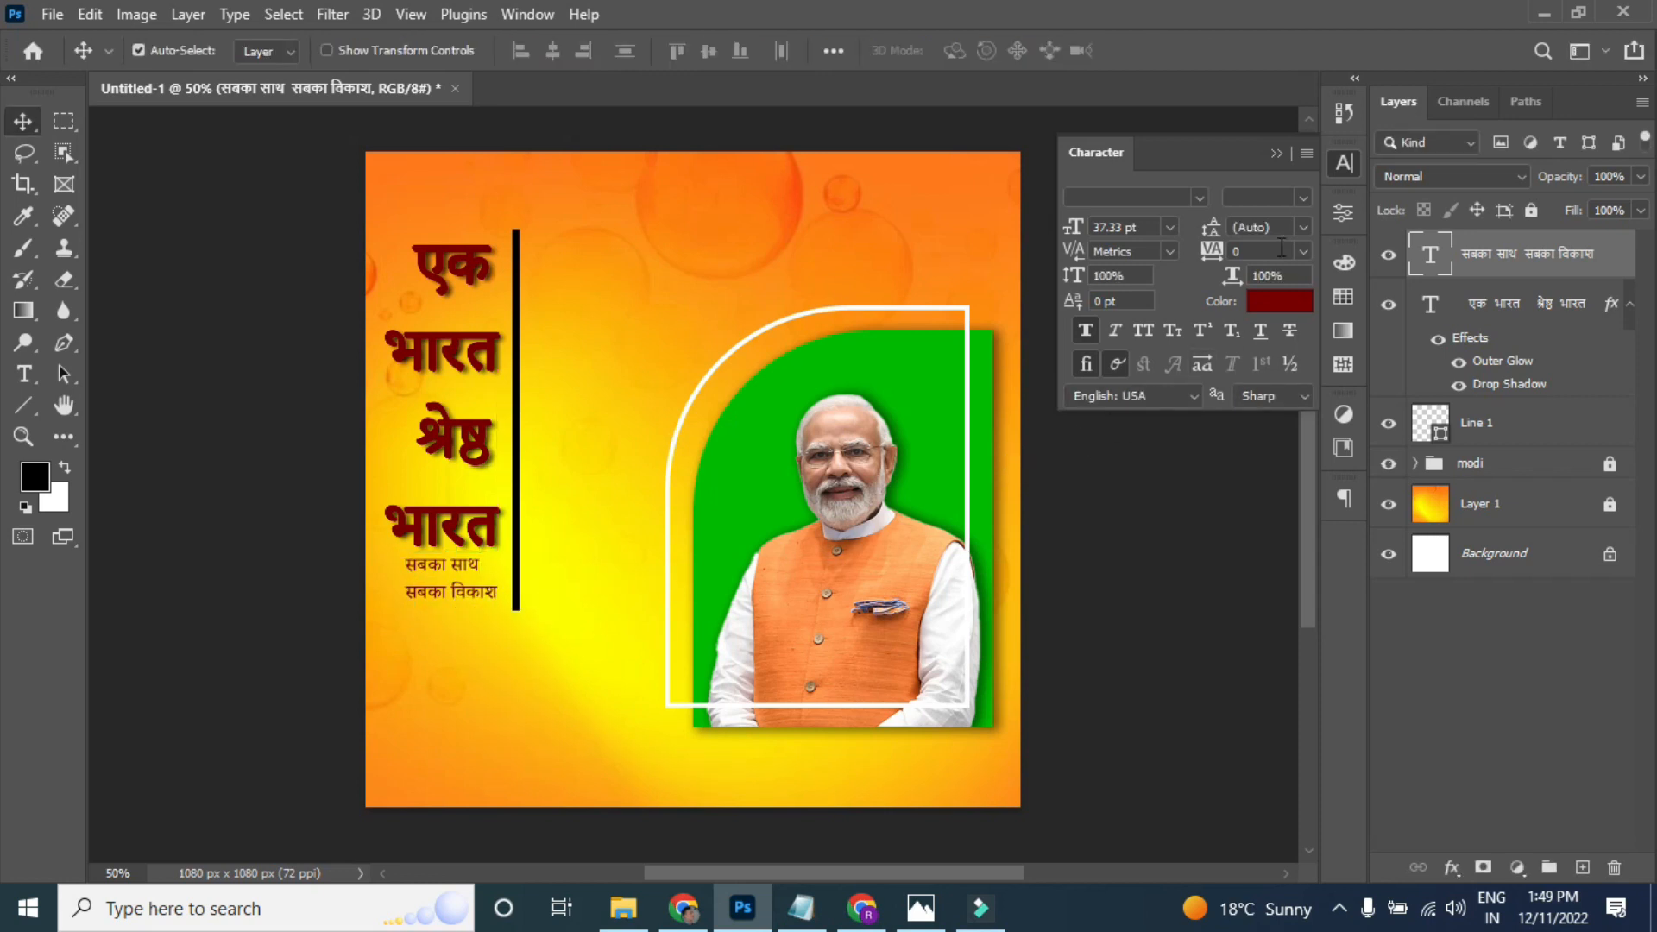
- Tighten the line spacing of the सबका साथ सबका विकाश text to 36 pt after trying 72 and 48 pt
click(1303, 226)
click(1312, 533)
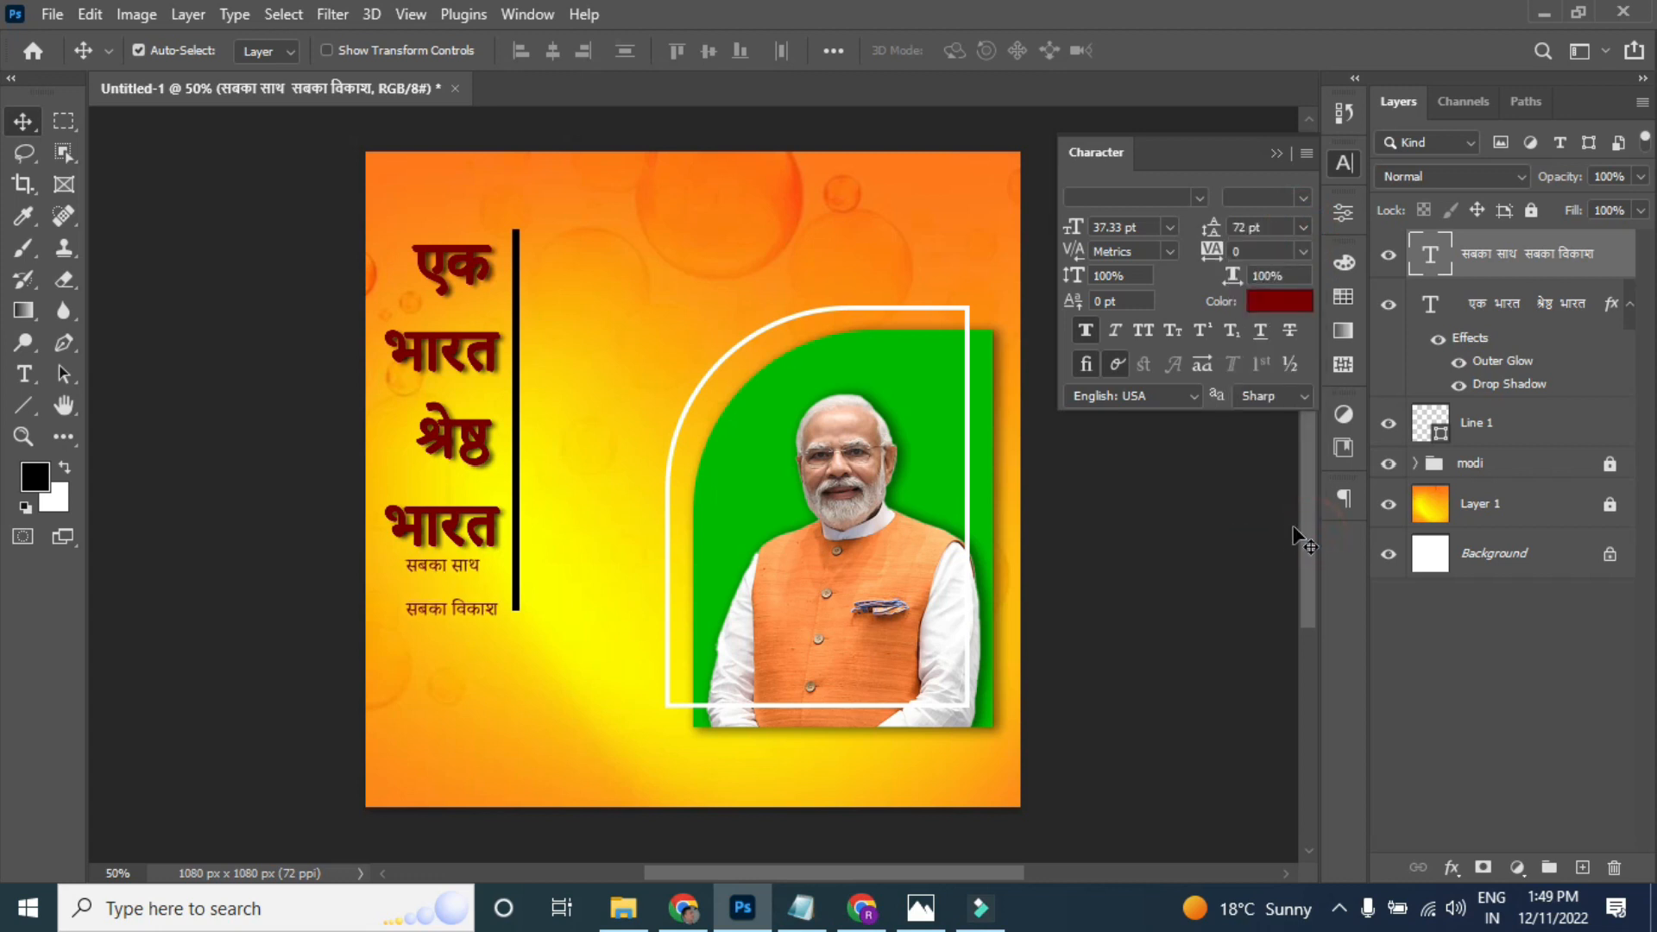
click(1305, 226)
click(1286, 502)
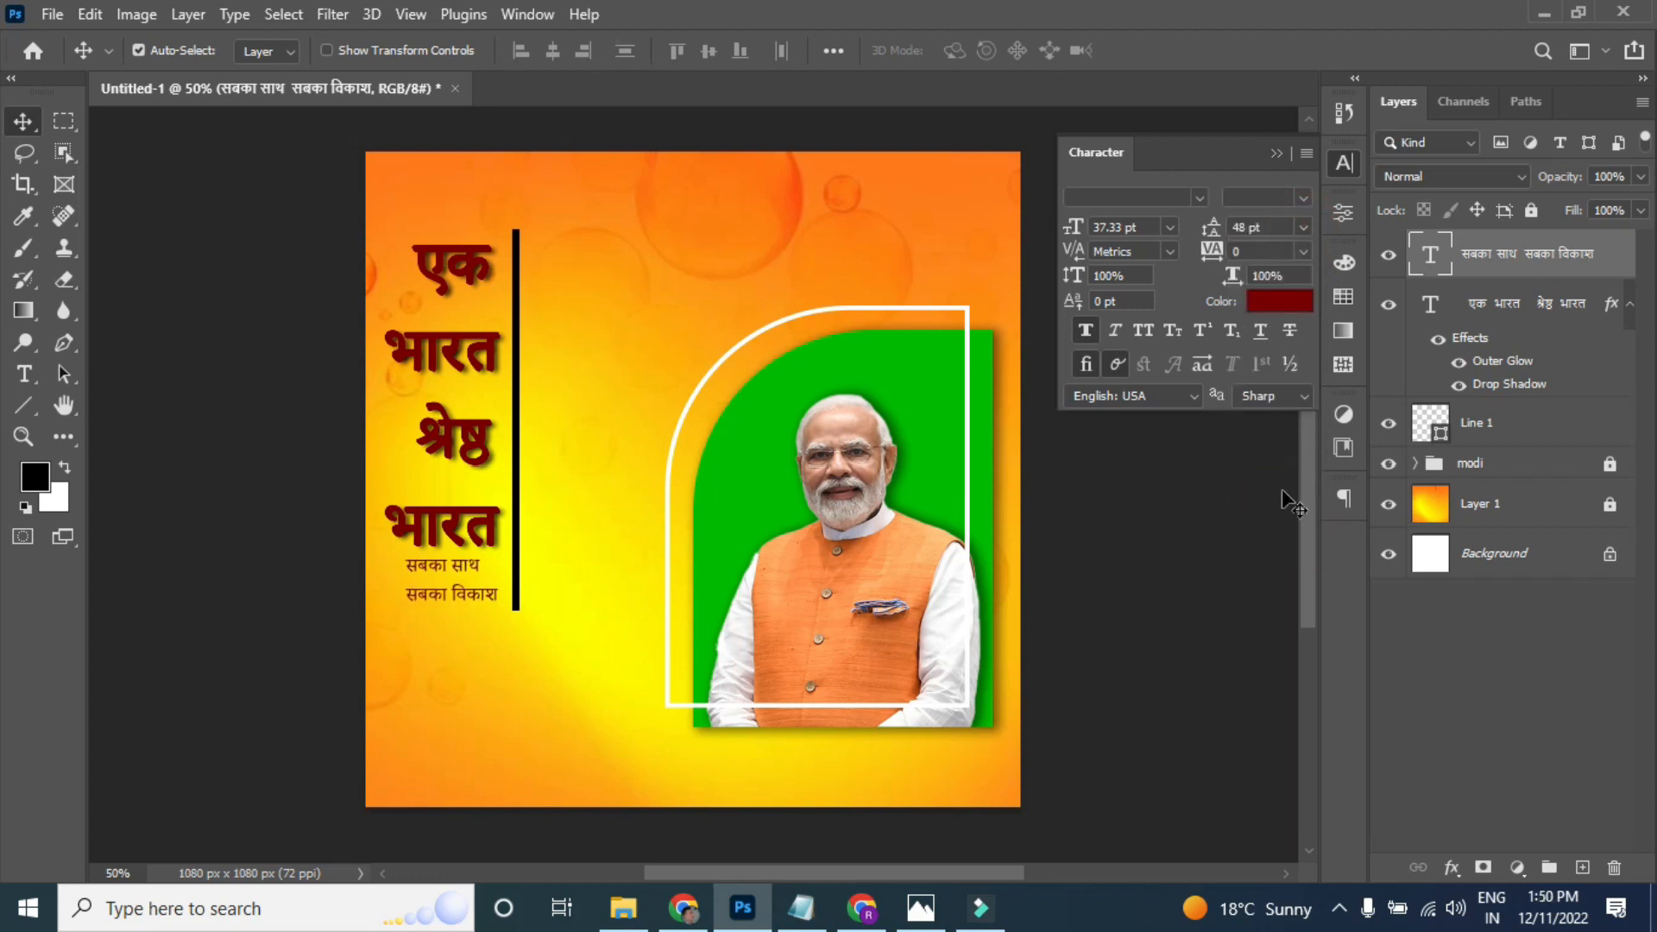
click(1303, 226)
click(1305, 473)
- Set the एक भारत श्रेष्ठ भारत slogan's line spacing to 130 pt after trying 36, 60 and 72 pt, and shift the smaller text beneath it slightly
click(491, 439)
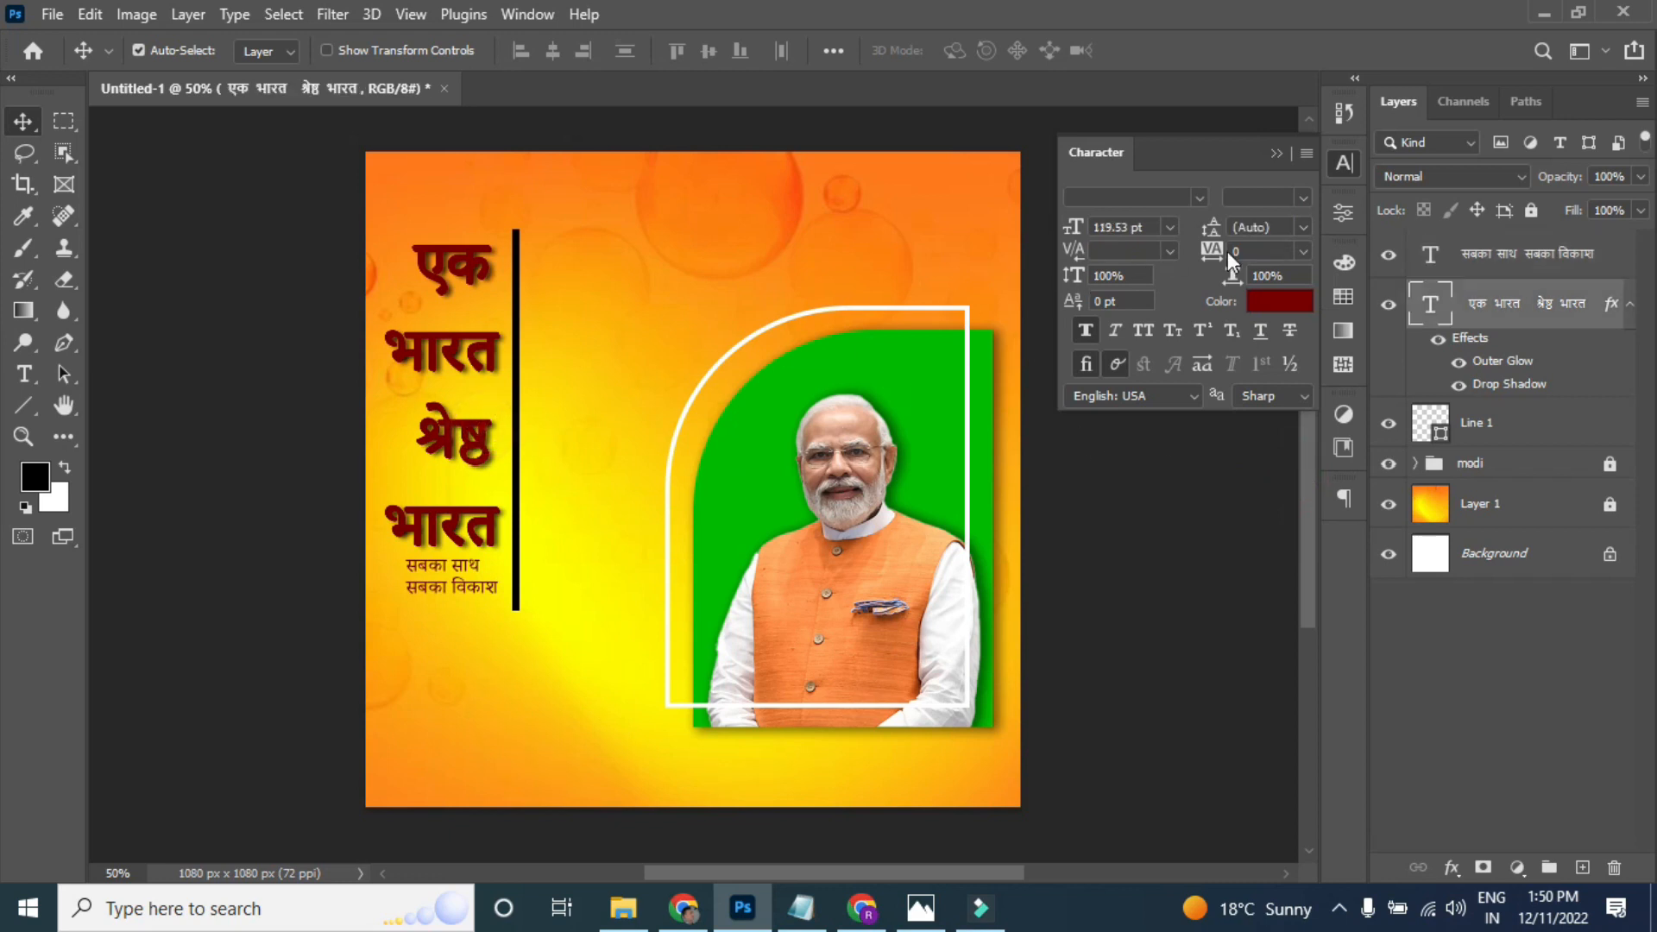
click(1305, 226)
click(1279, 475)
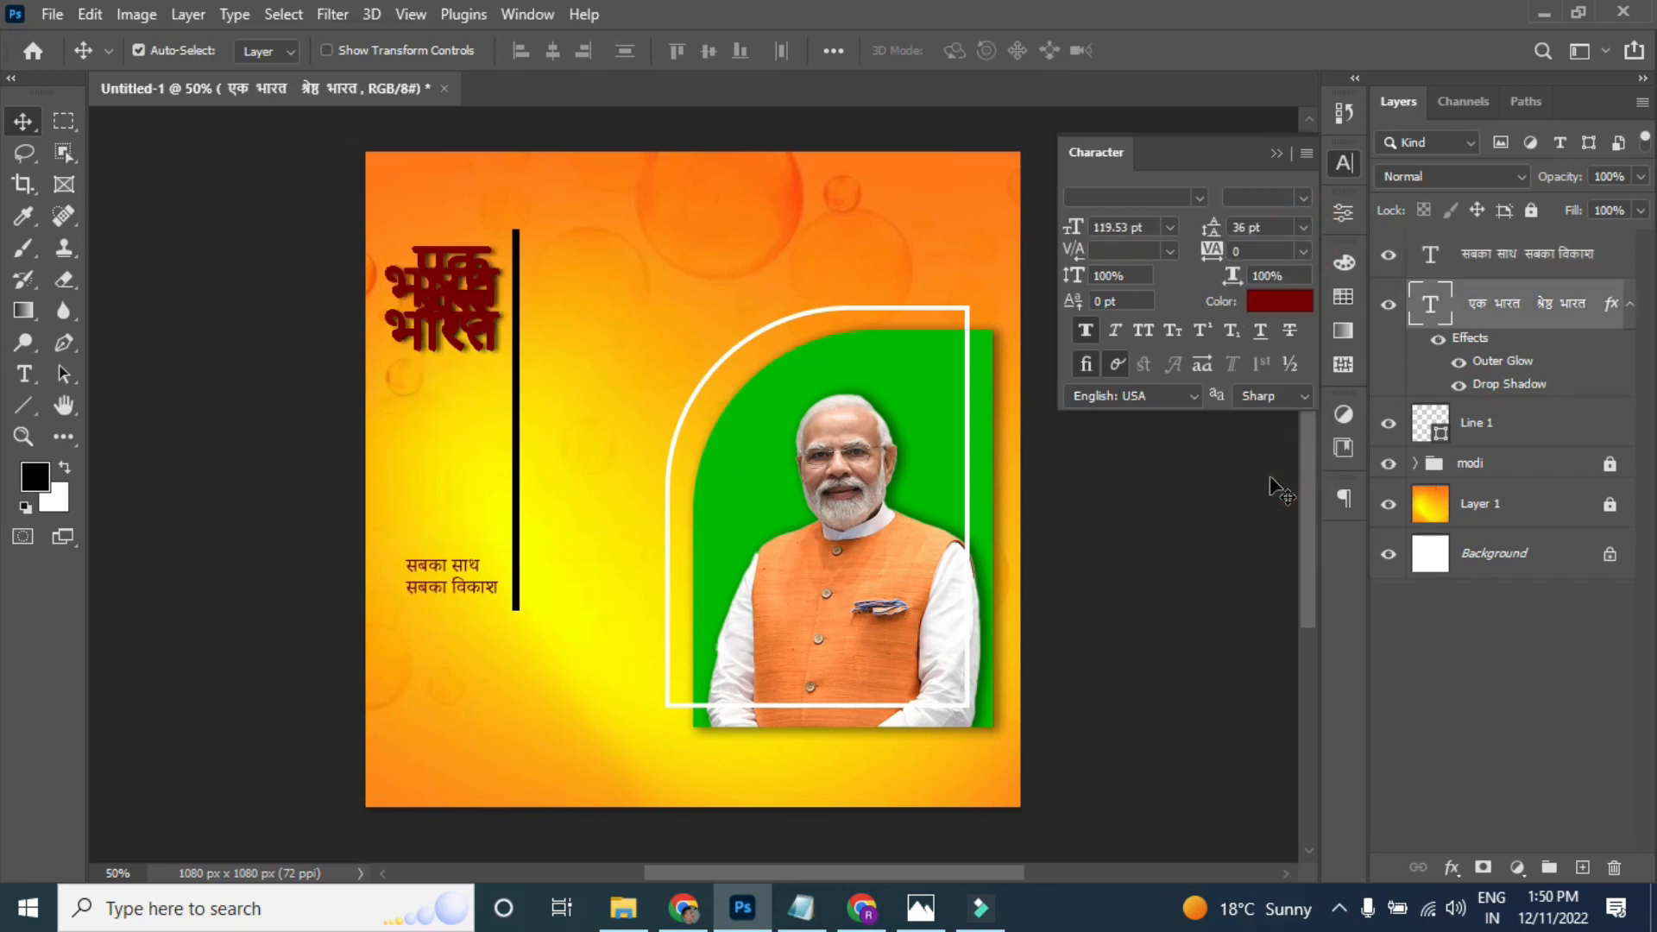
click(1305, 226)
click(1286, 520)
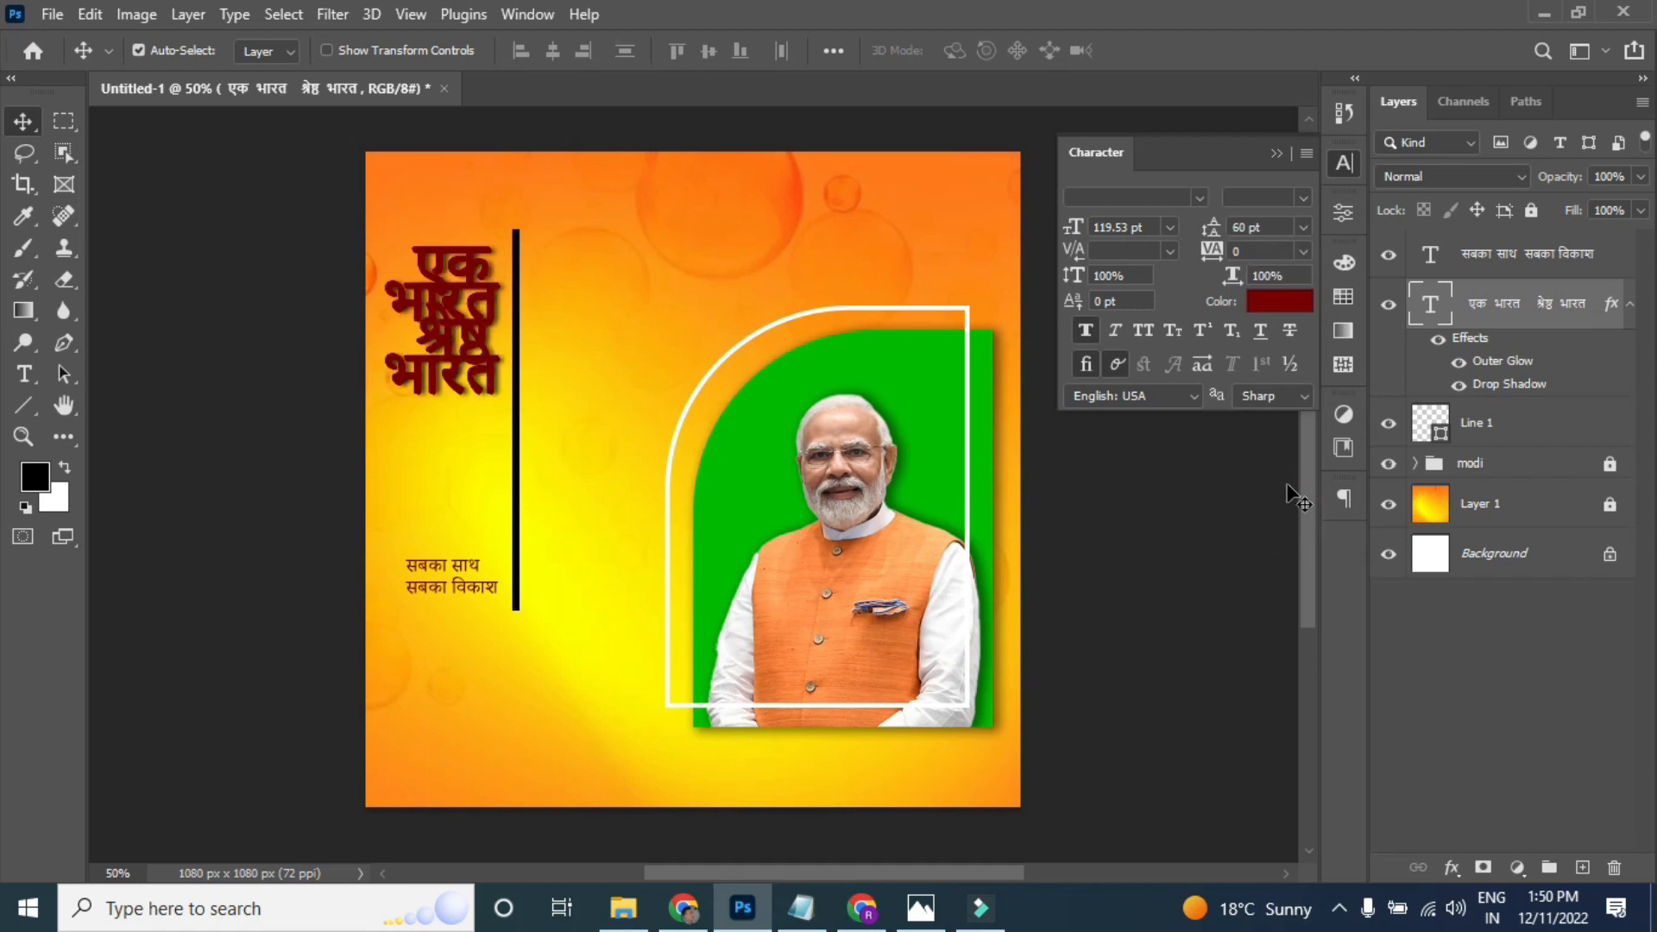
click(1305, 227)
click(1276, 536)
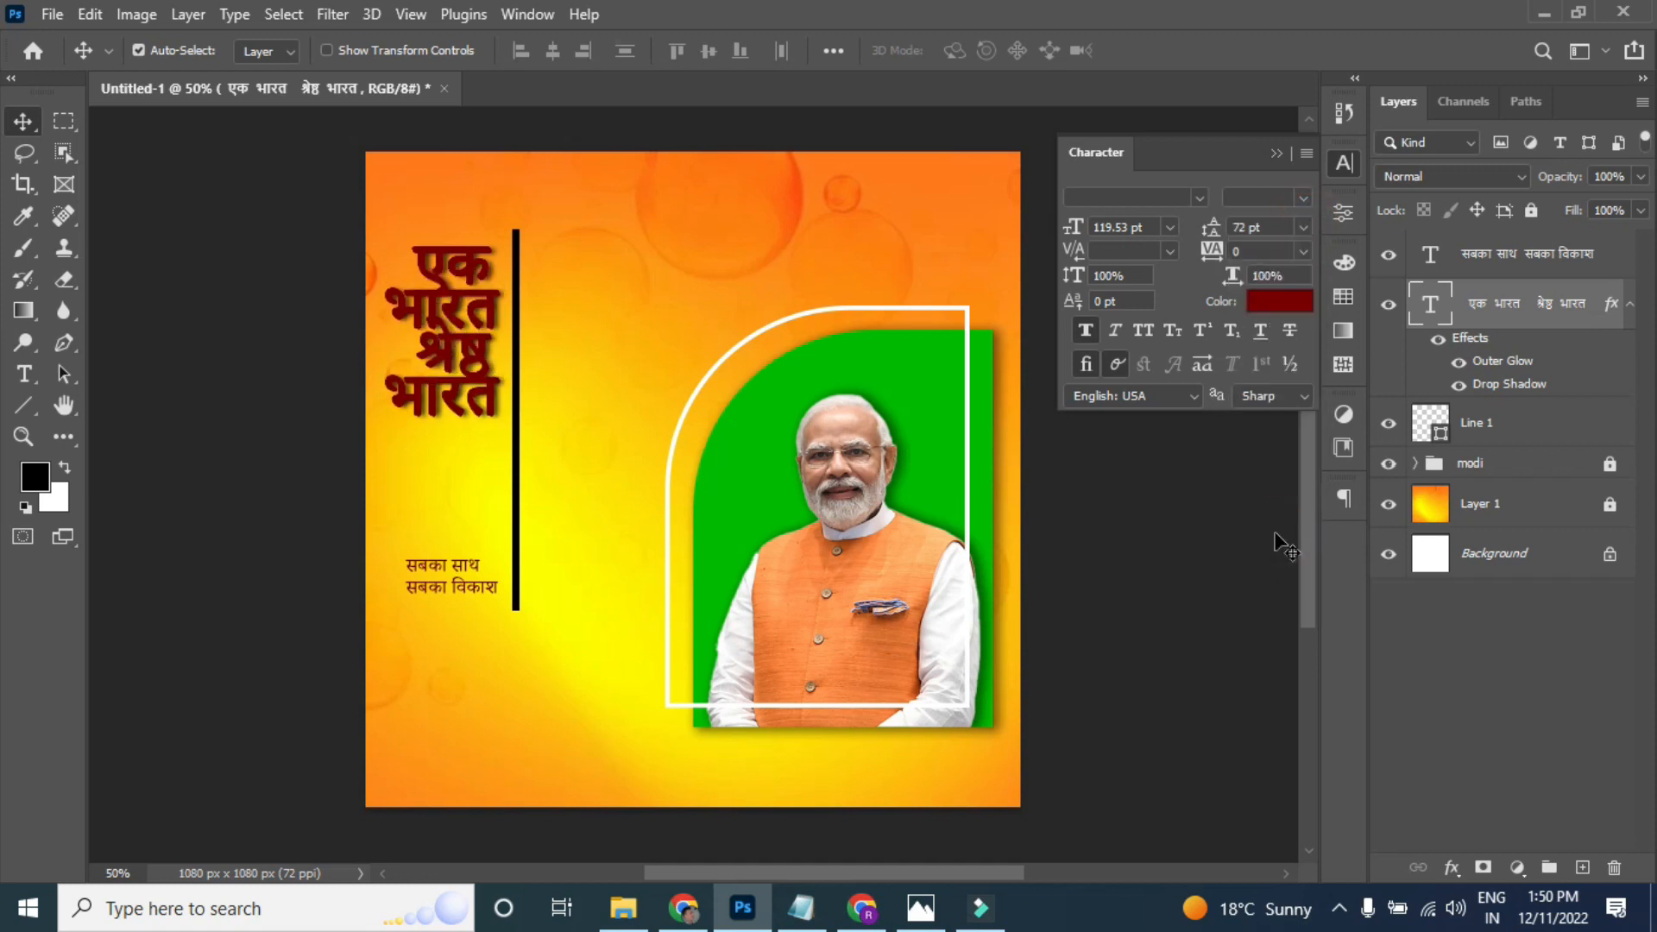
click(1276, 225)
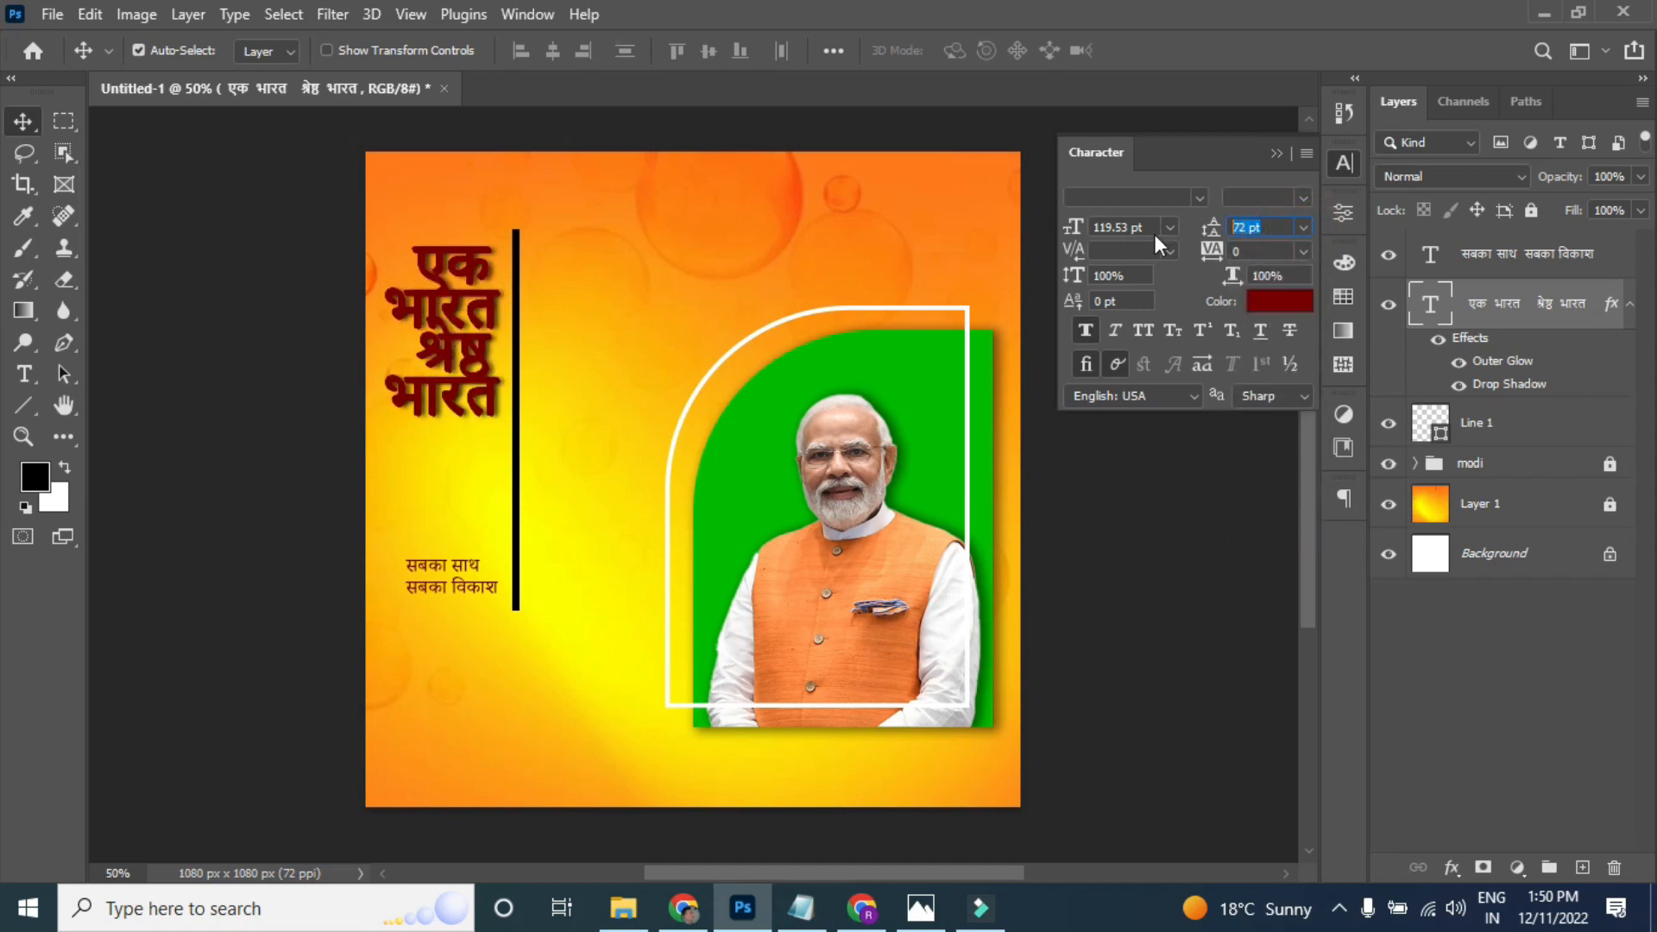
key(Return)
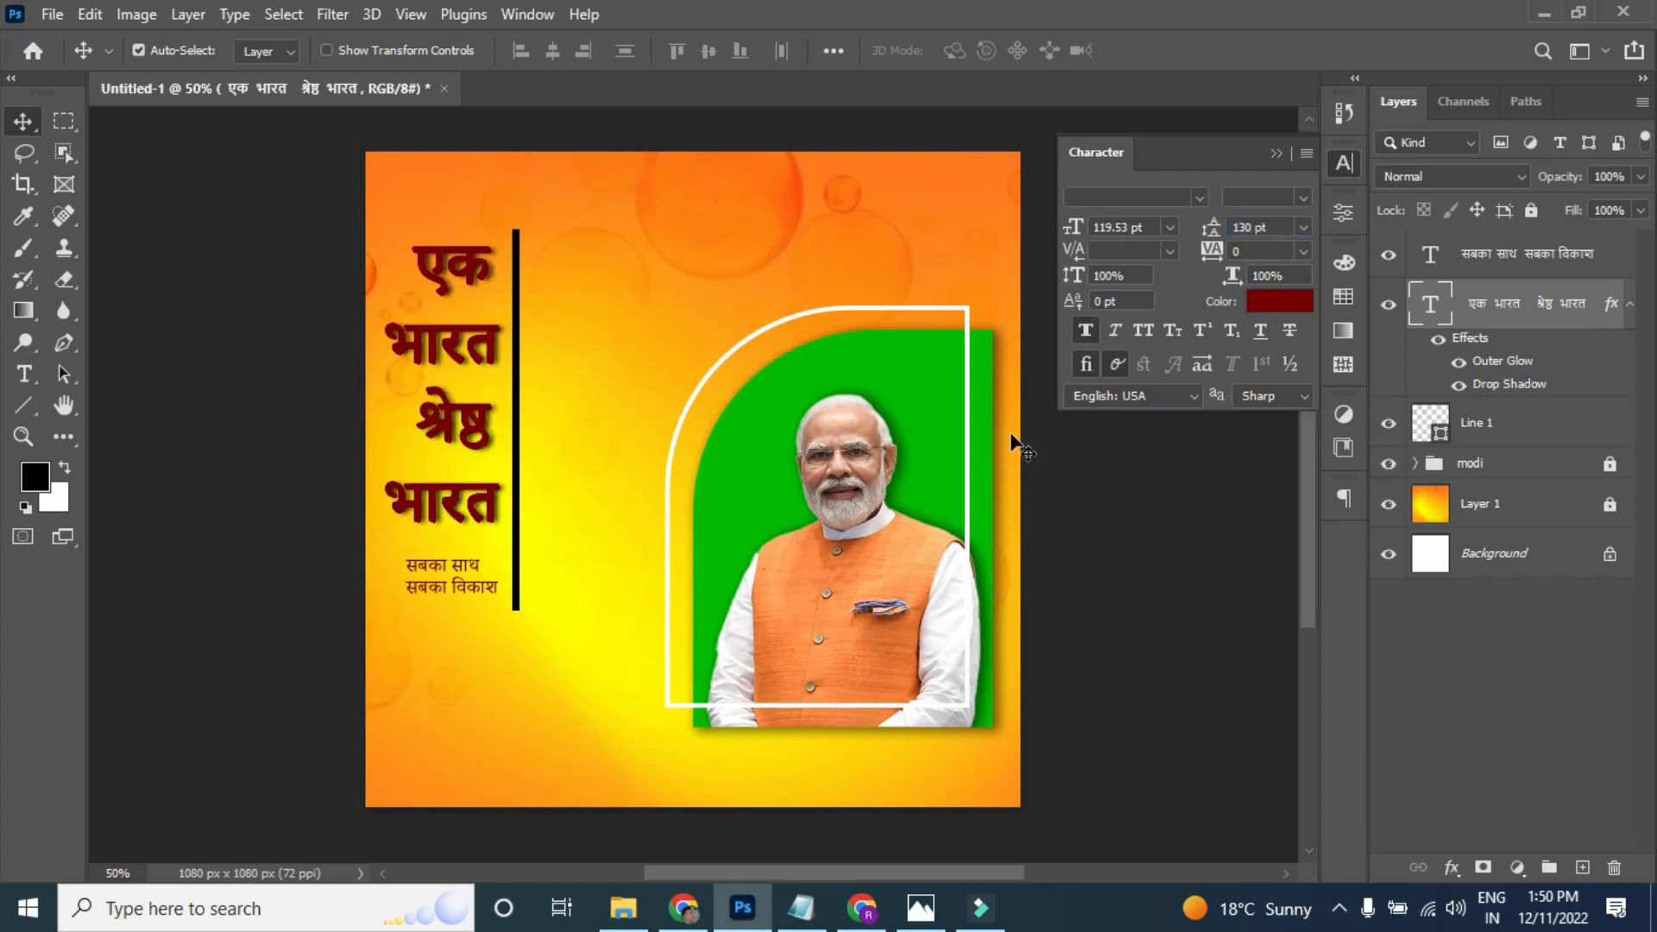
drag(443, 568, 434, 574)
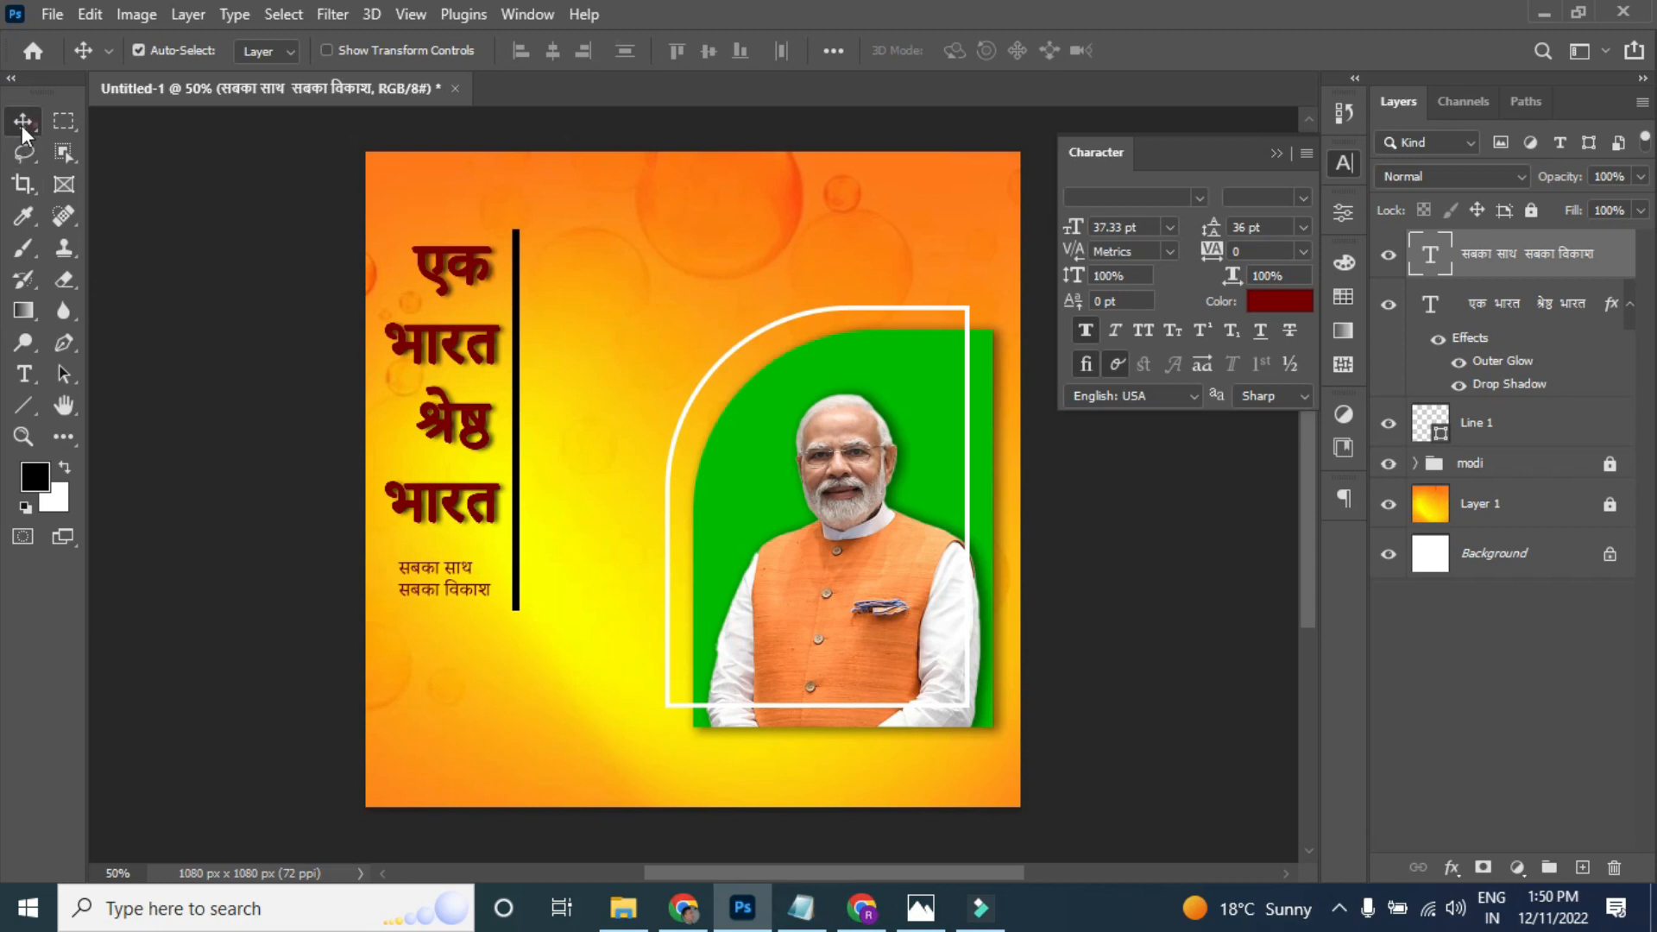
- Add a text layer on the other side of the vertical line with हर वोट copied from Notepad
click(24, 374)
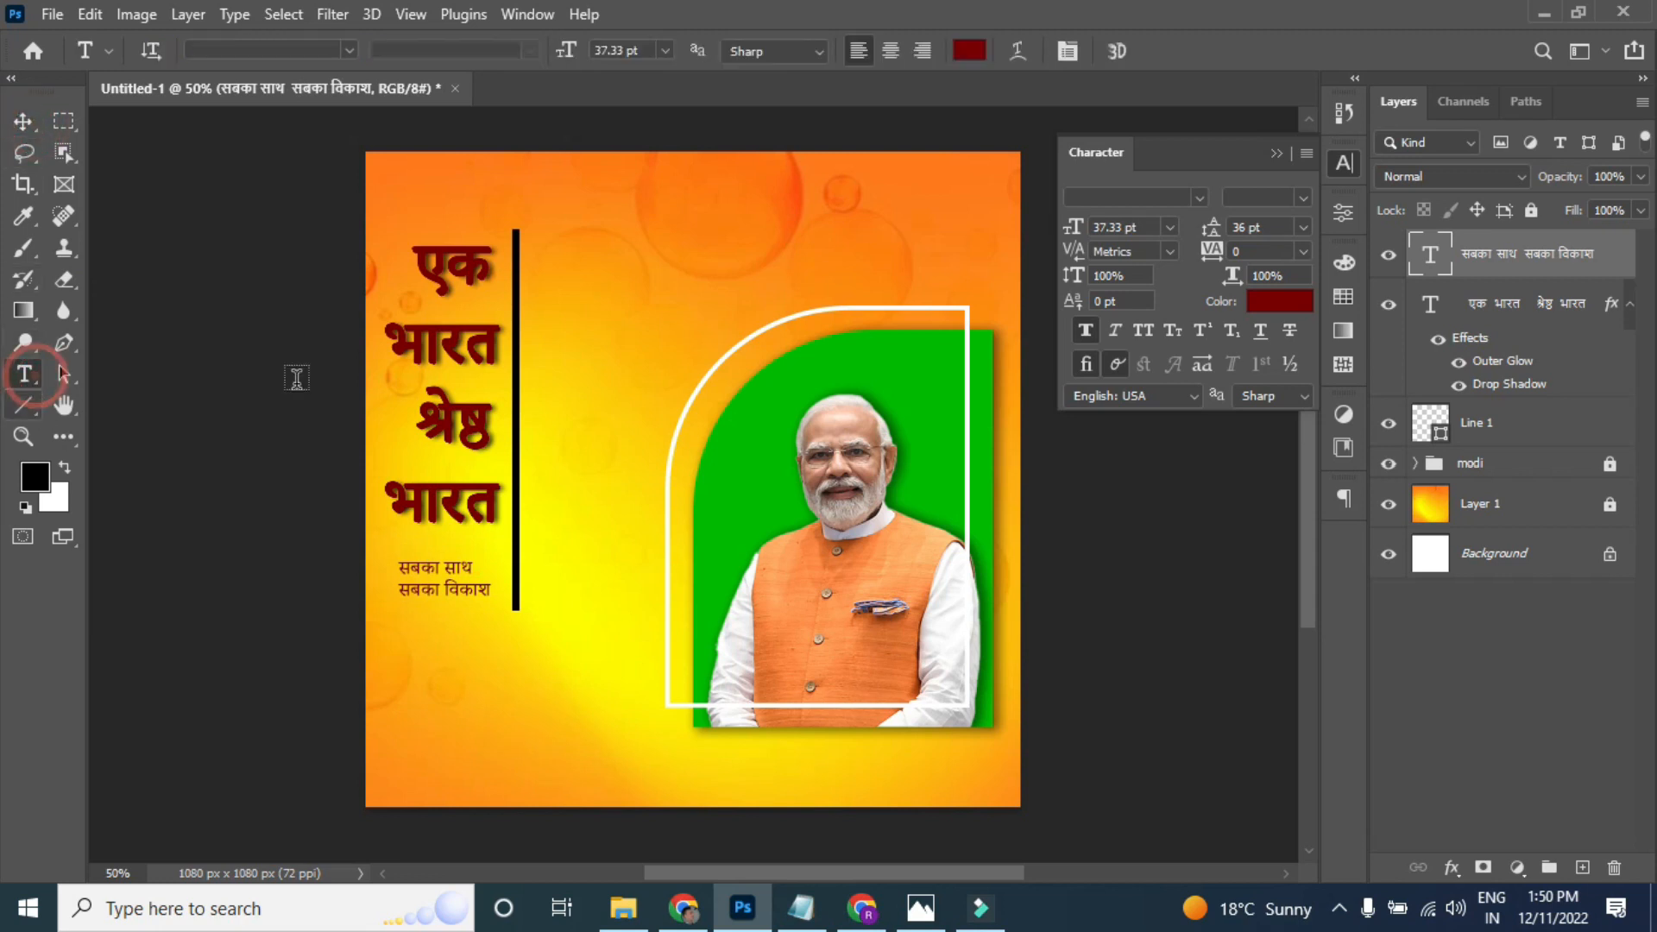
click(545, 256)
click(801, 908)
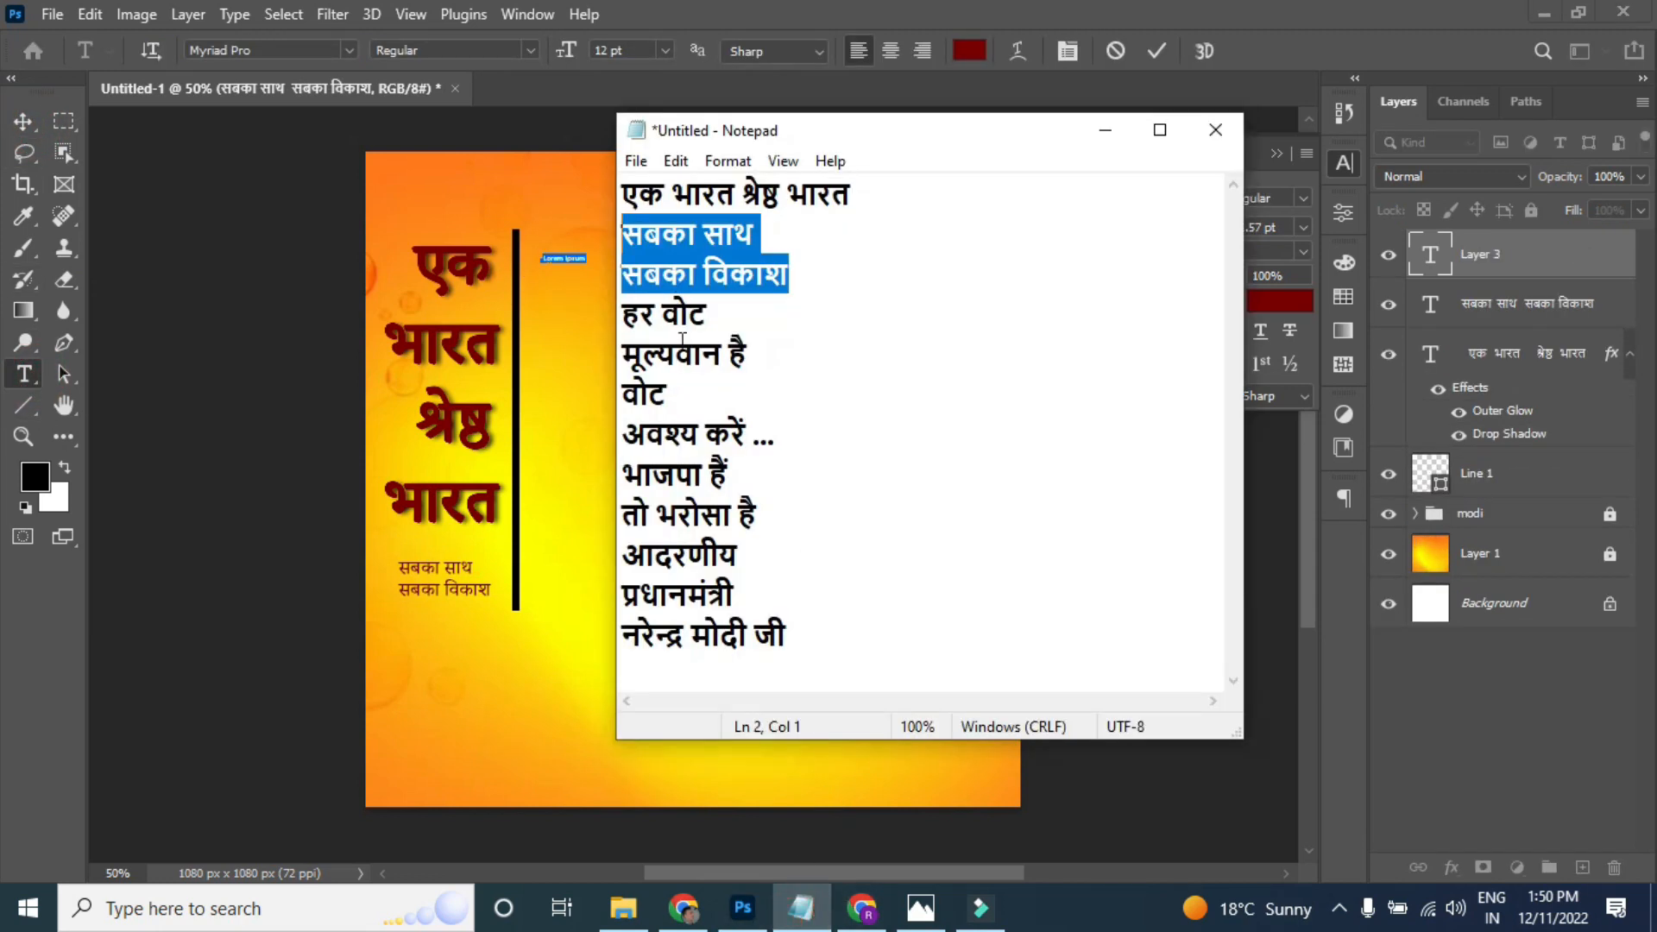
drag(623, 314, 709, 312)
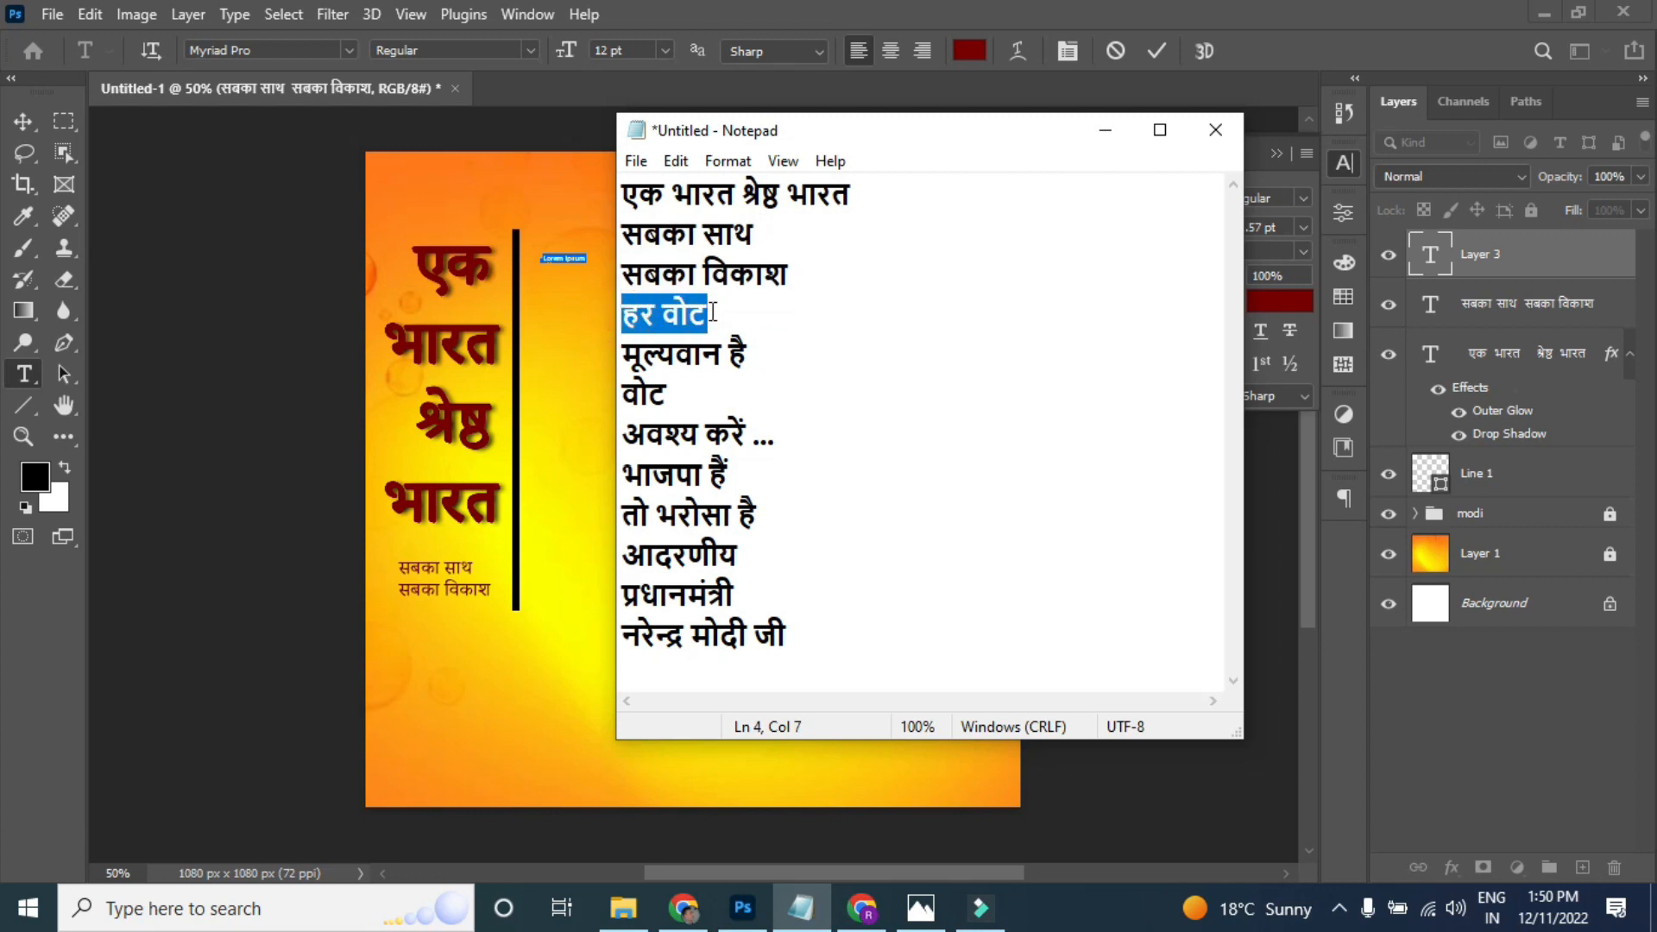
key(ctrl+c)
click(602, 252)
key(ctrl+v)
- Enlarge the हर वोट text to about 89 pt and fit it beside the upper part of the vertical line
click(24, 122)
key(ctrl+t)
drag(558, 261, 643, 309)
key(Return)
- Duplicate the हर वोट text directly below itself and replace the copy's wording with मूल्यवान है from Notepad
drag(607, 274, 627, 339)
double_click(604, 337)
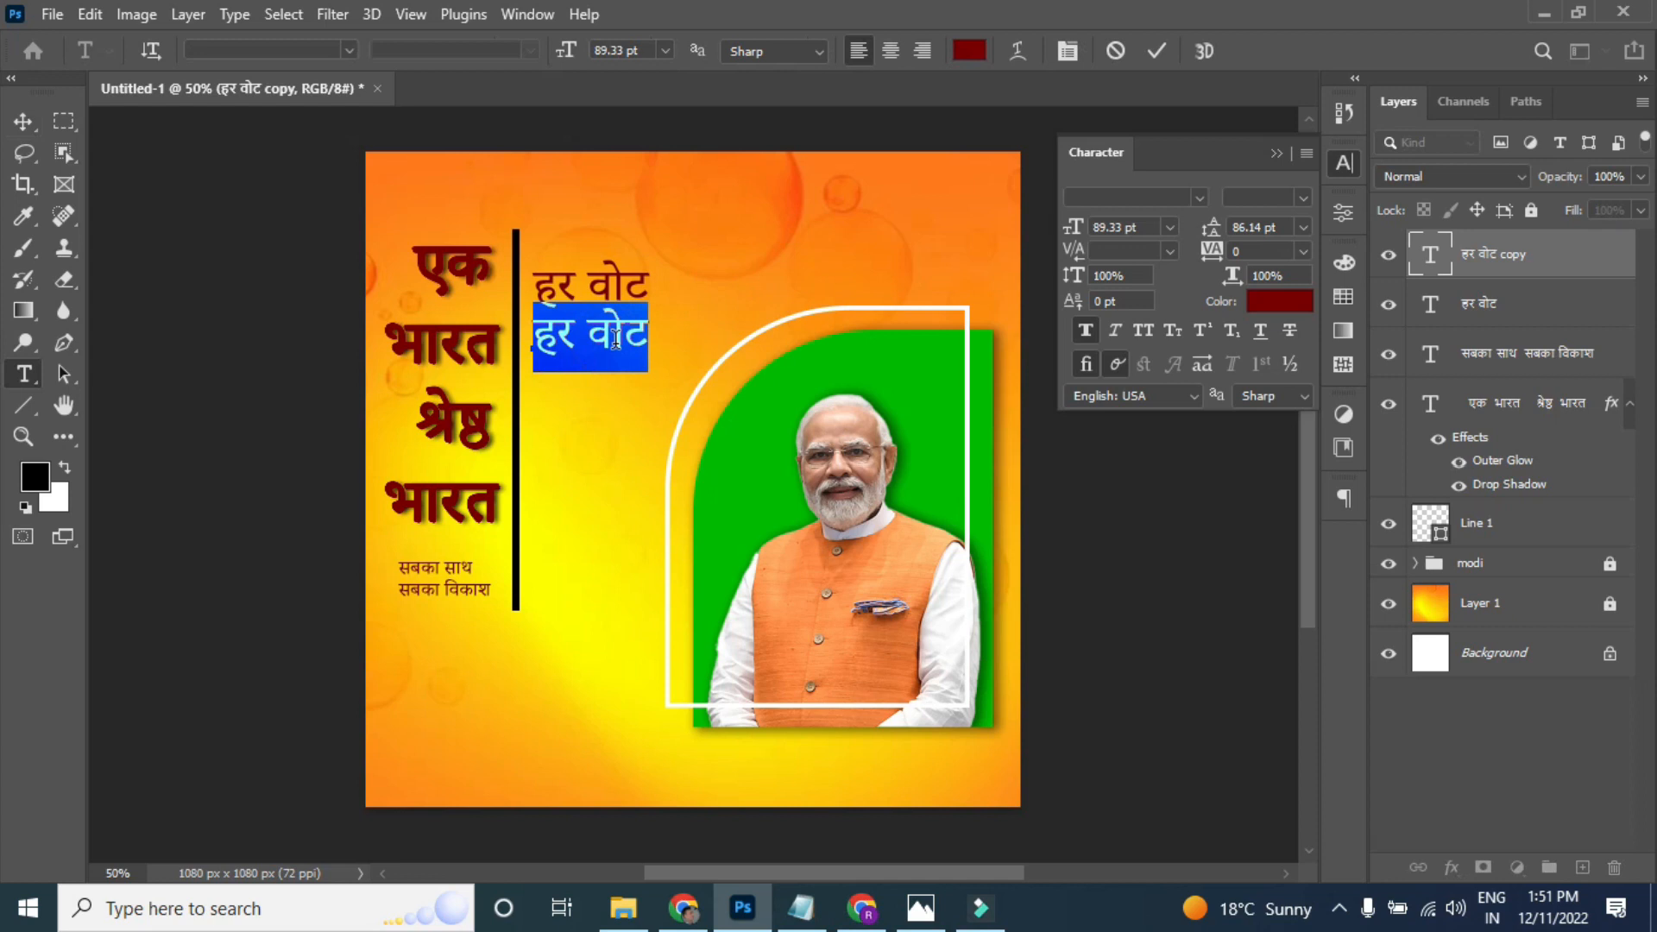
click(798, 908)
drag(749, 354, 624, 354)
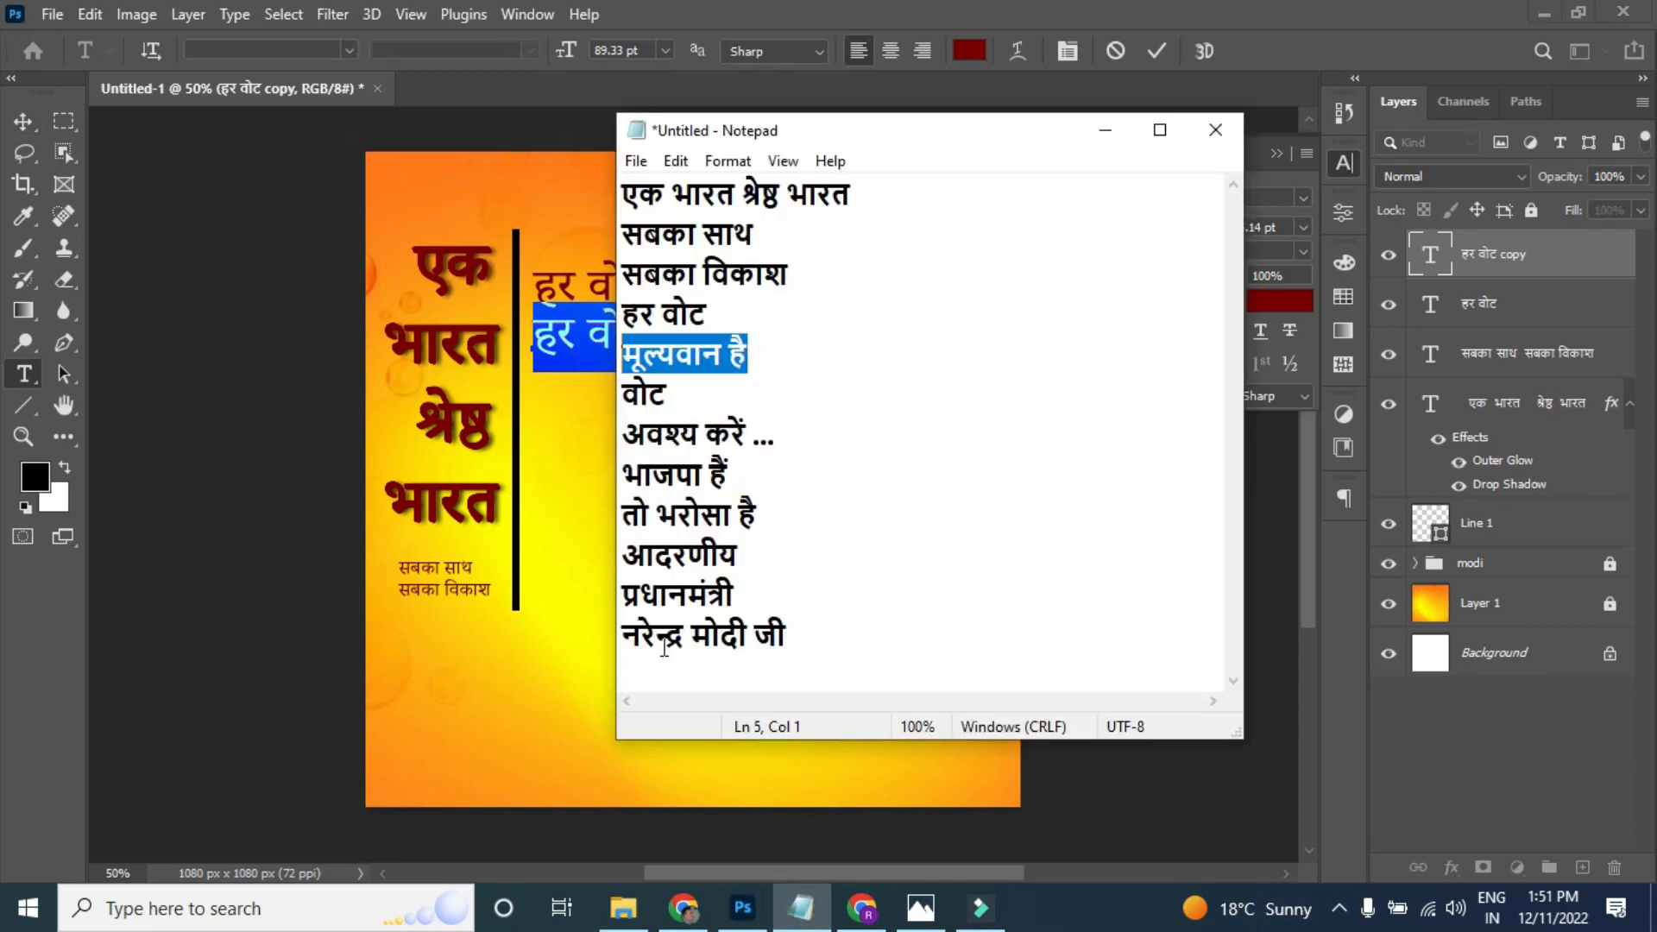
key(ctrl+c)
key(alt+Tab)
key(ctrl+v)
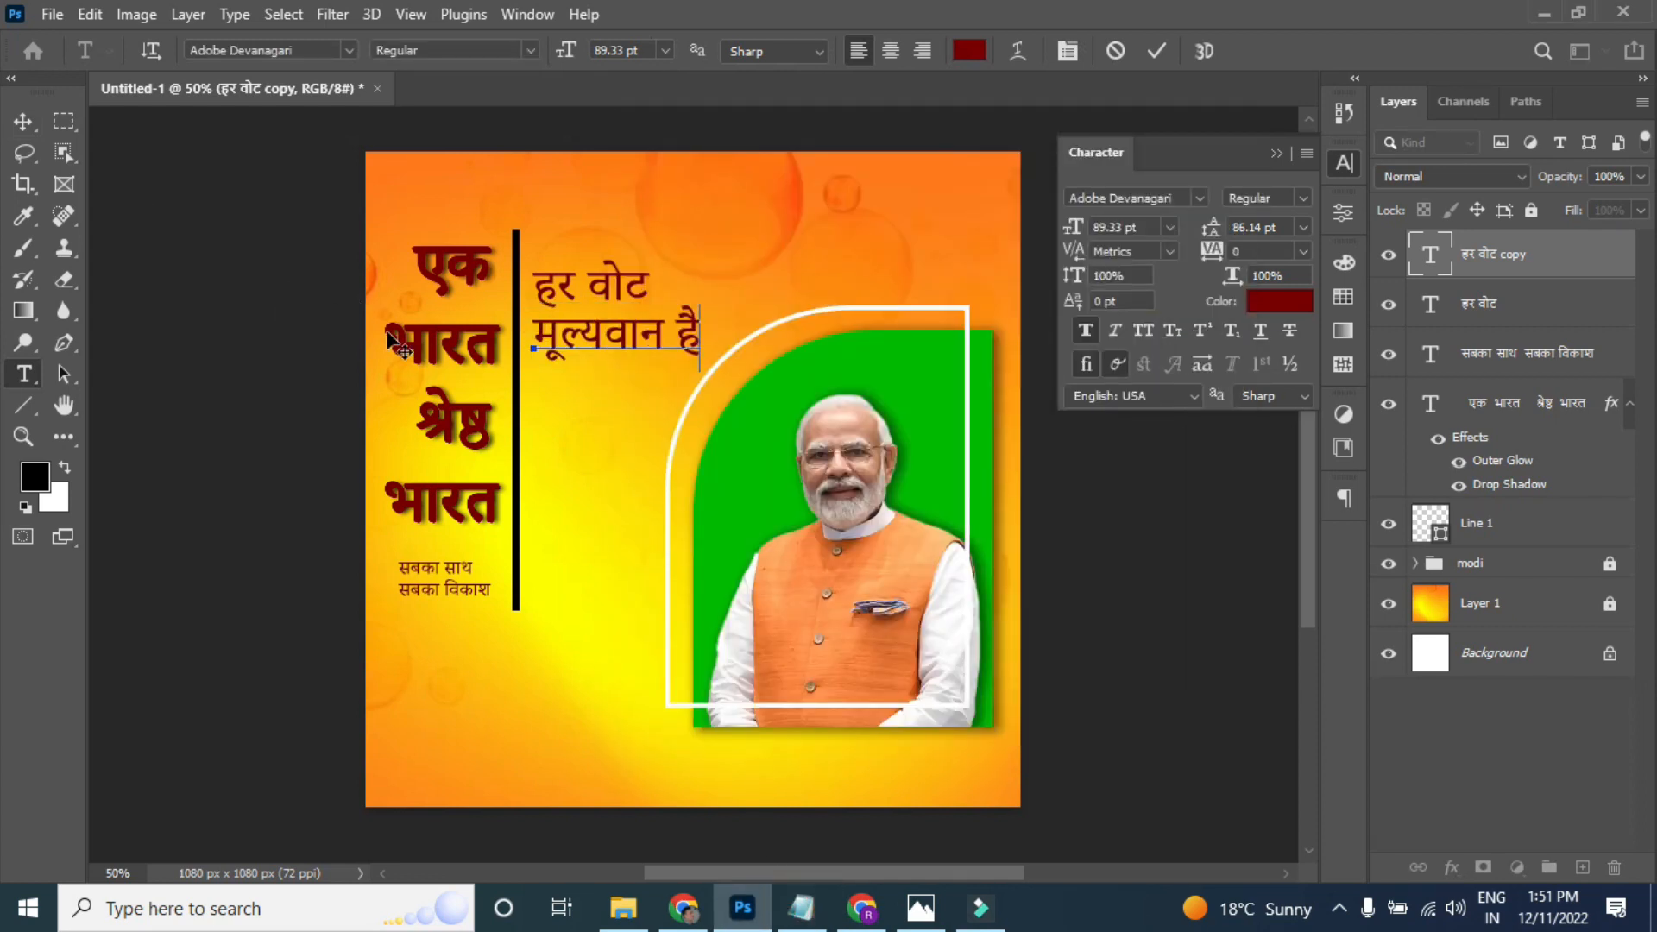
click(23, 124)
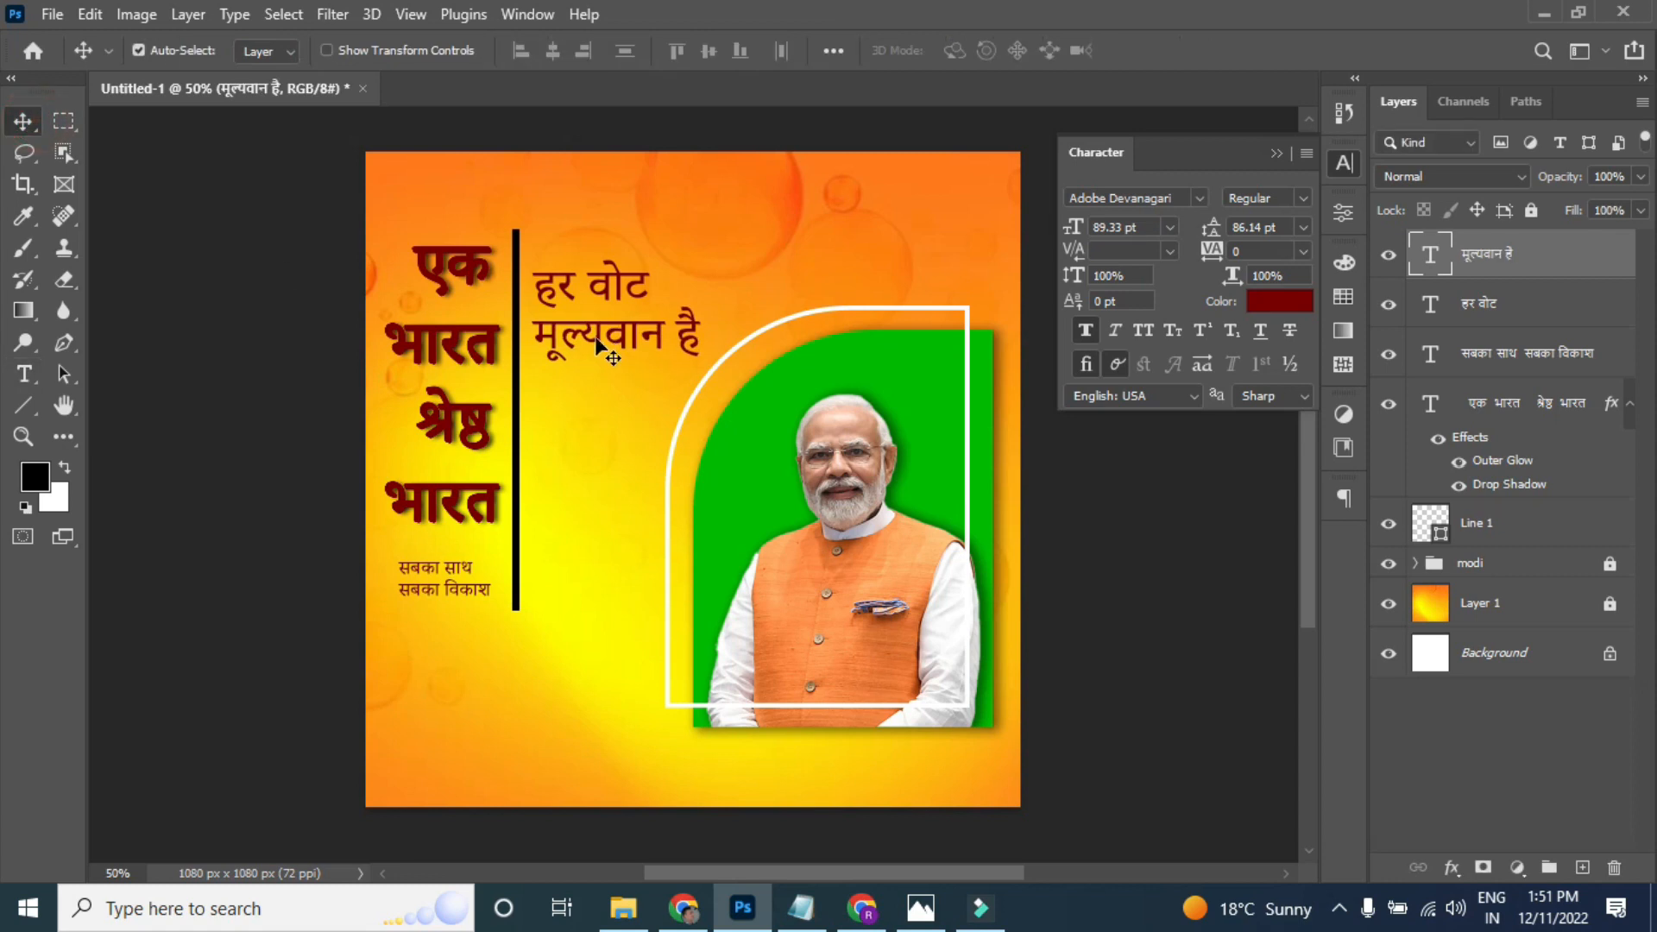
- Duplicate the मूल्यवान है text below itself and replace the copy's wording with वोट from Notepad
drag(608, 347, 561, 393)
double_click(609, 406)
click(795, 911)
click(738, 915)
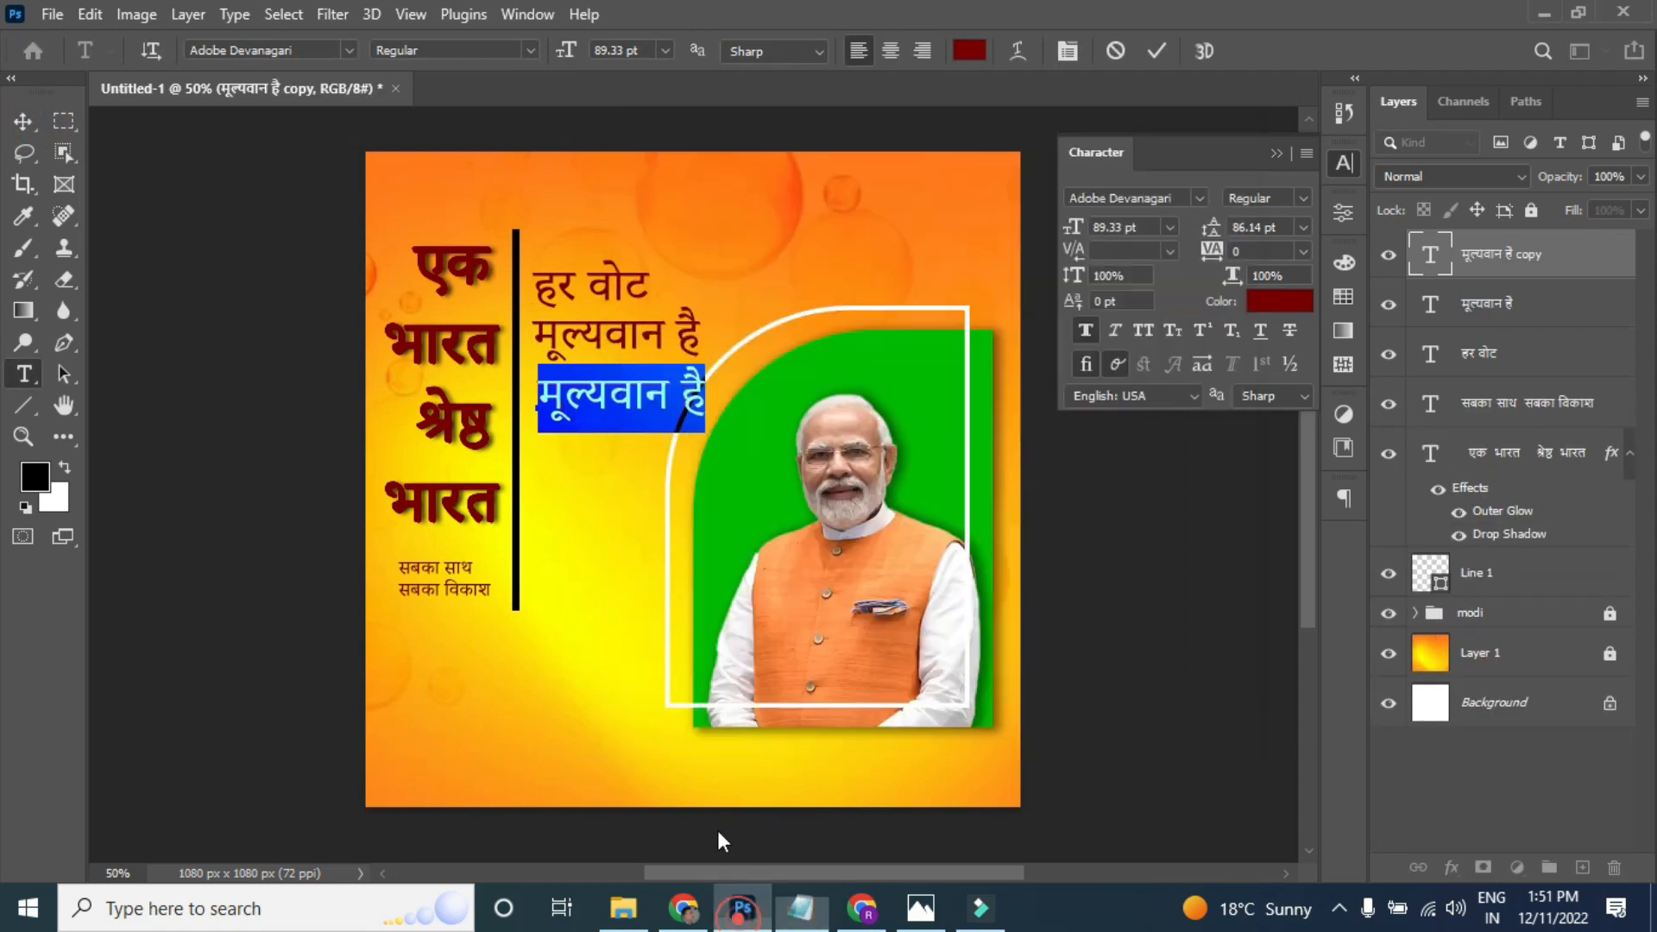
key(ctrl+v)
click(23, 123)
- Enlarge the new वोट text to about 175 pt, place it under मूल्यवान है, and duplicate it below
key(ctrl+t)
drag(598, 433, 691, 532)
drag(623, 462, 602, 449)
drag(670, 521, 651, 499)
drag(611, 448, 635, 465)
drag(664, 525, 608, 544)
key(Return)
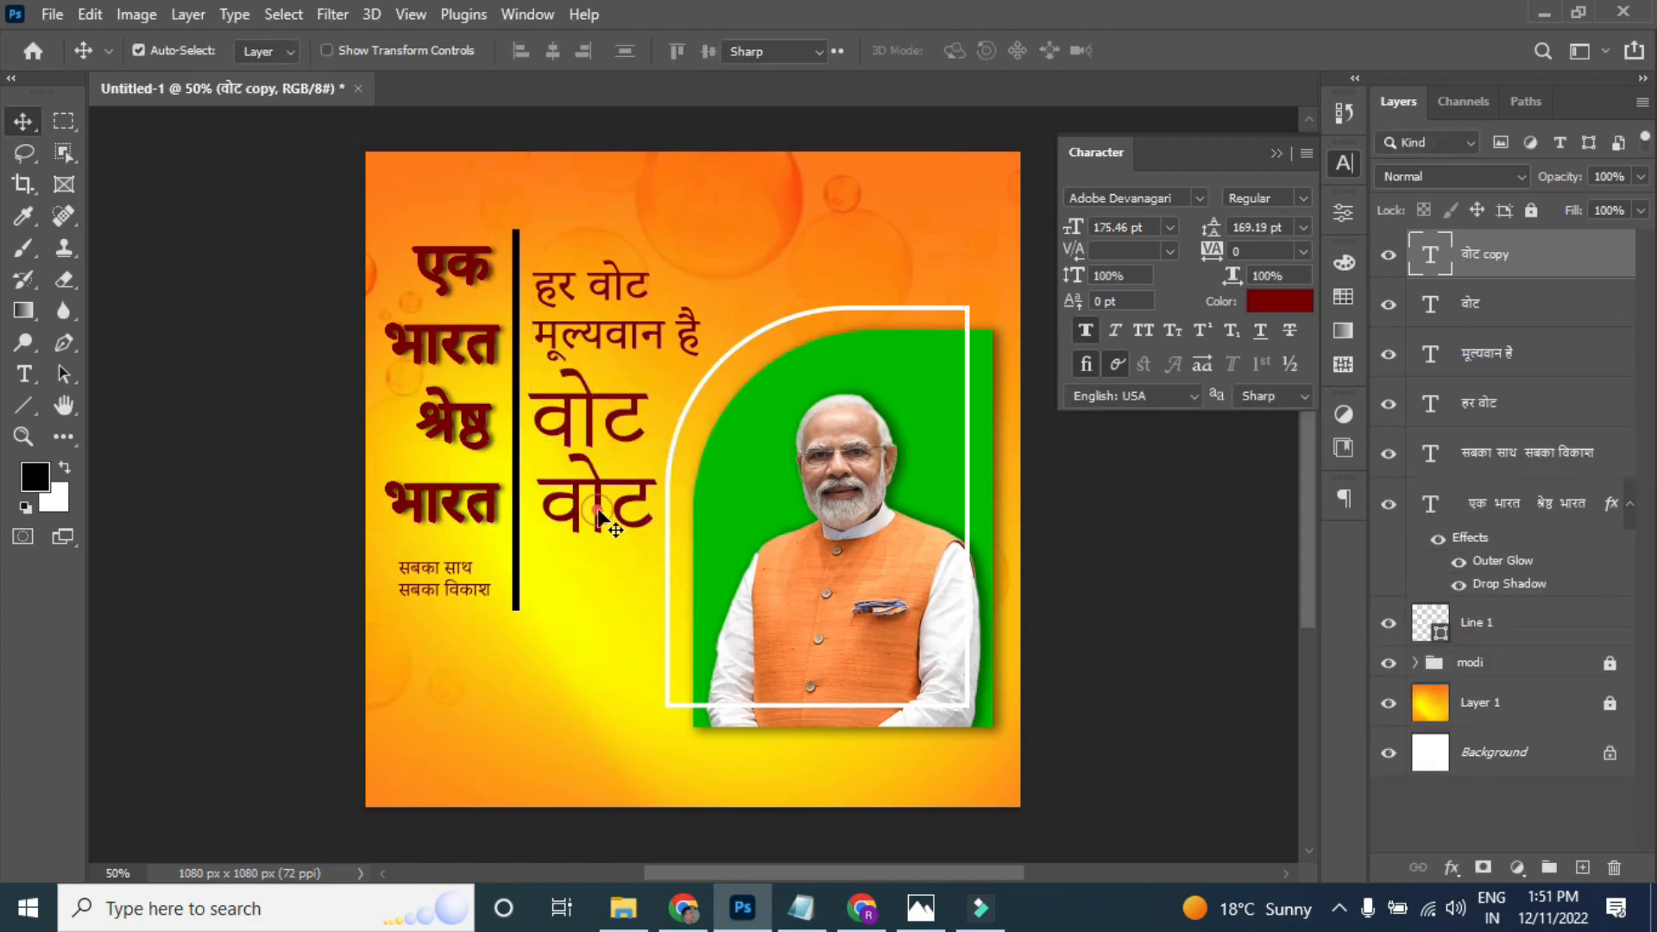
- Replace the wording of the lower वोट copy with अवश्य करें ... from Notepad
double_click(596, 518)
click(801, 908)
drag(773, 428, 645, 431)
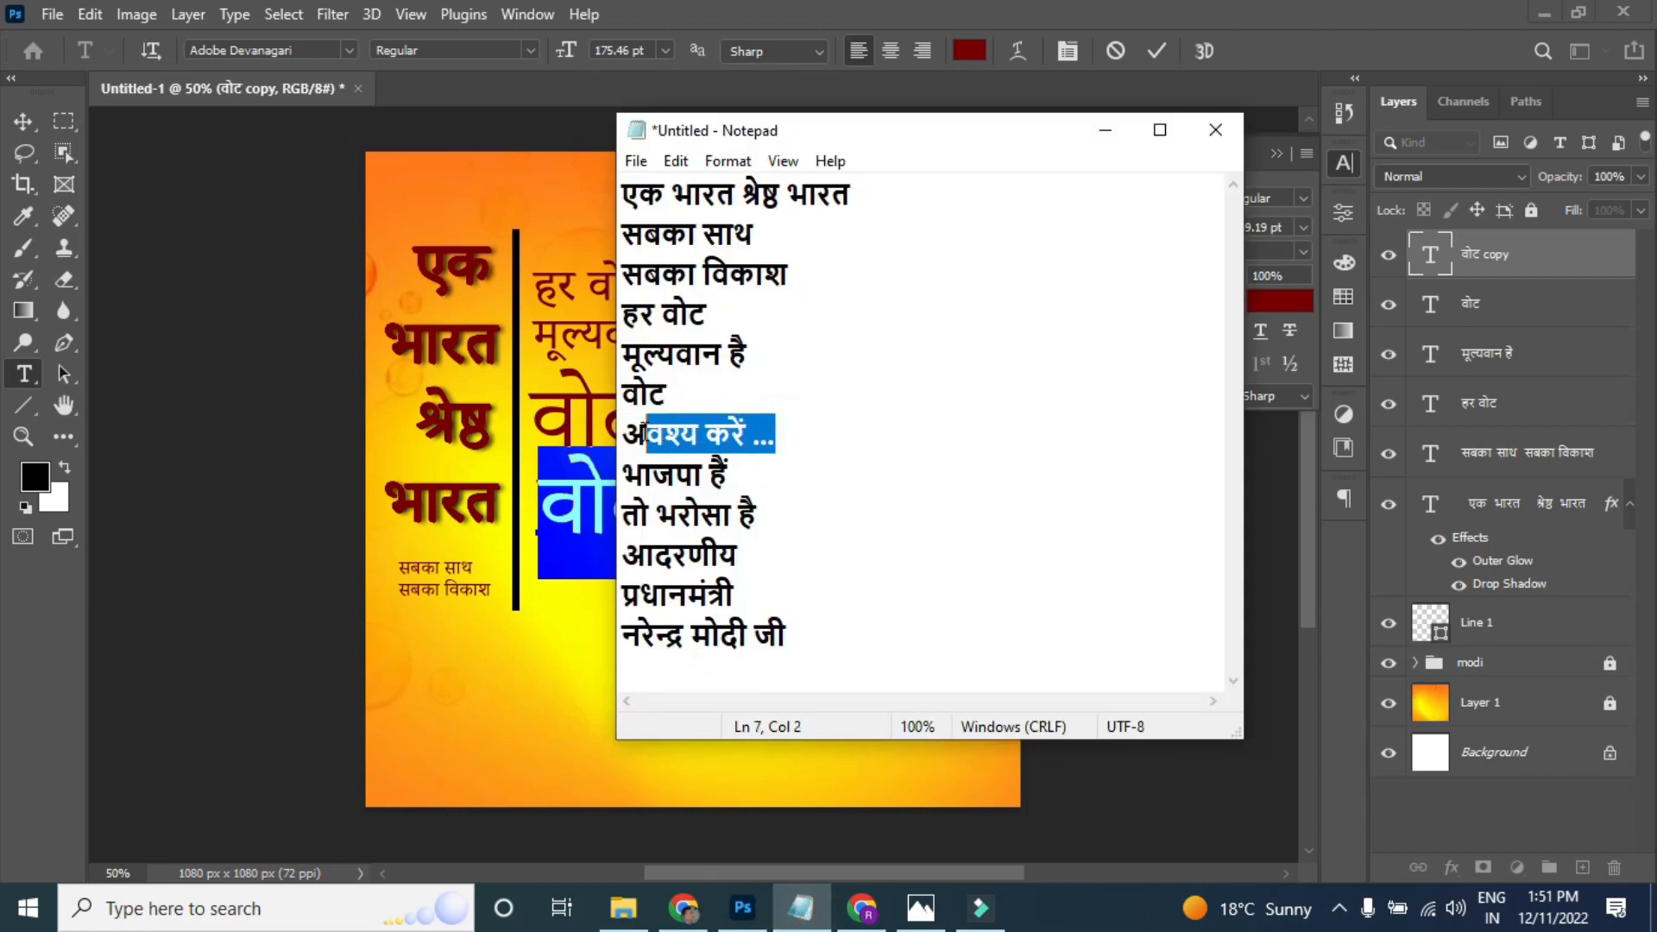
key(ctrl+c)
click(743, 908)
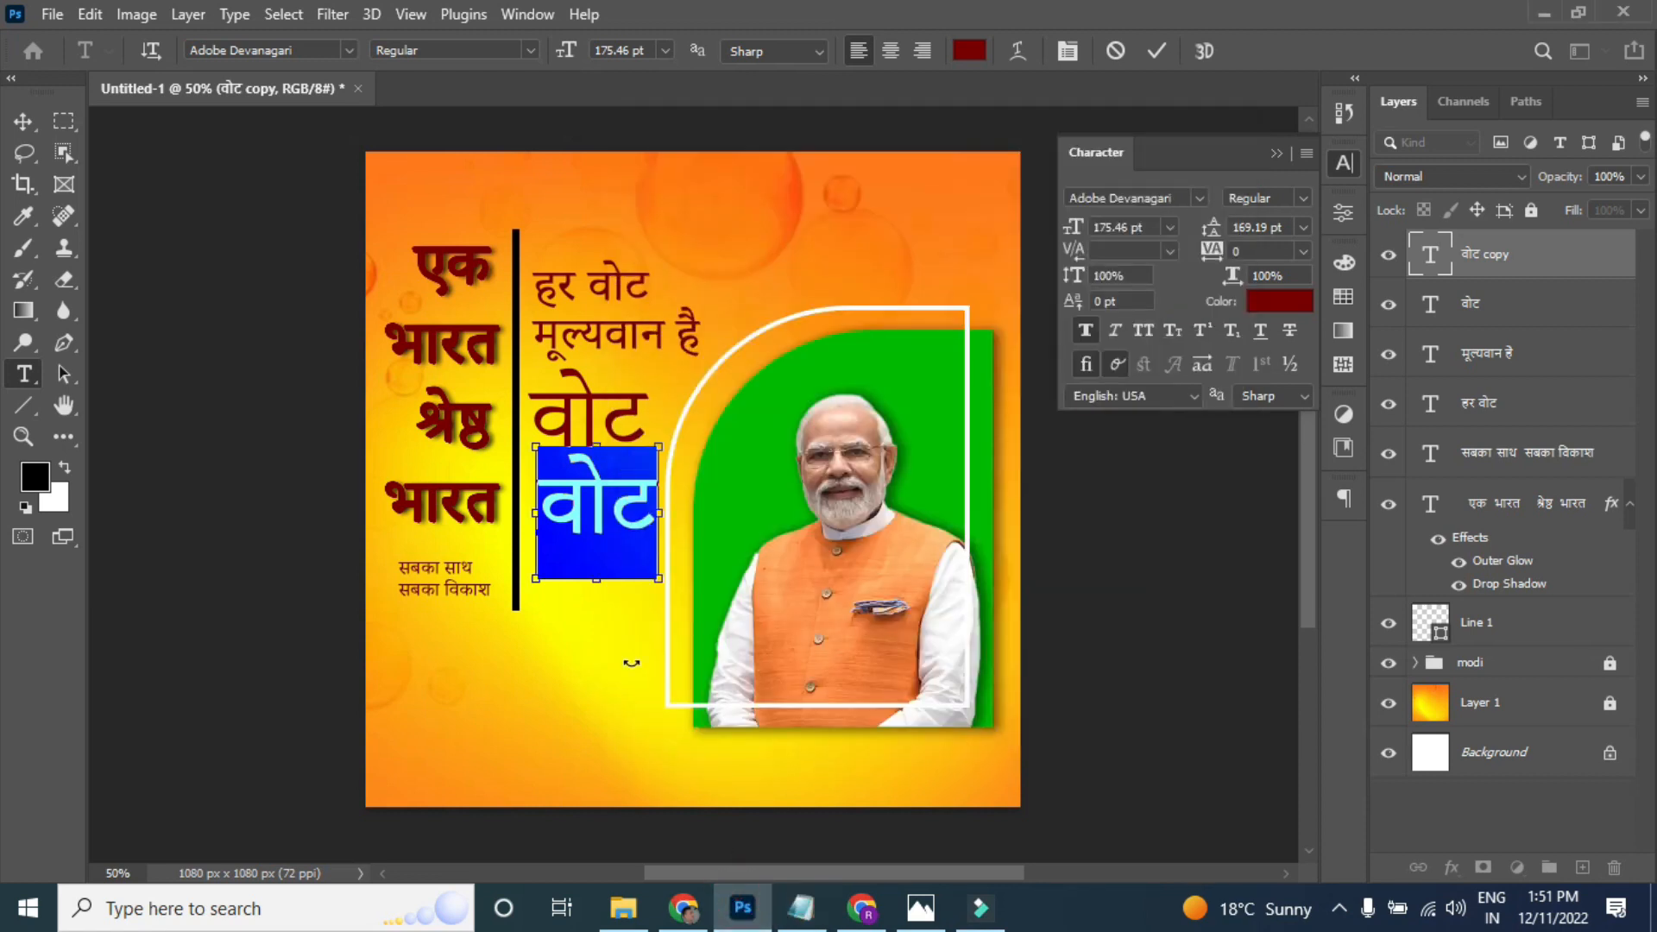
key(ctrl+v)
click(25, 128)
- Reduce the अवश्य करें ... text to about 87 pt, break it into two lines and fit it under the large वोट
key(ctrl+t)
drag(964, 577, 651, 479)
key(Return)
key(t)
click(613, 470)
key(Return)
click(24, 122)
key(ctrl+t)
drag(610, 526, 591, 496)
key(Return)
- Recolour the large वोट text with the green sampled from the portrait frame
double_click(590, 418)
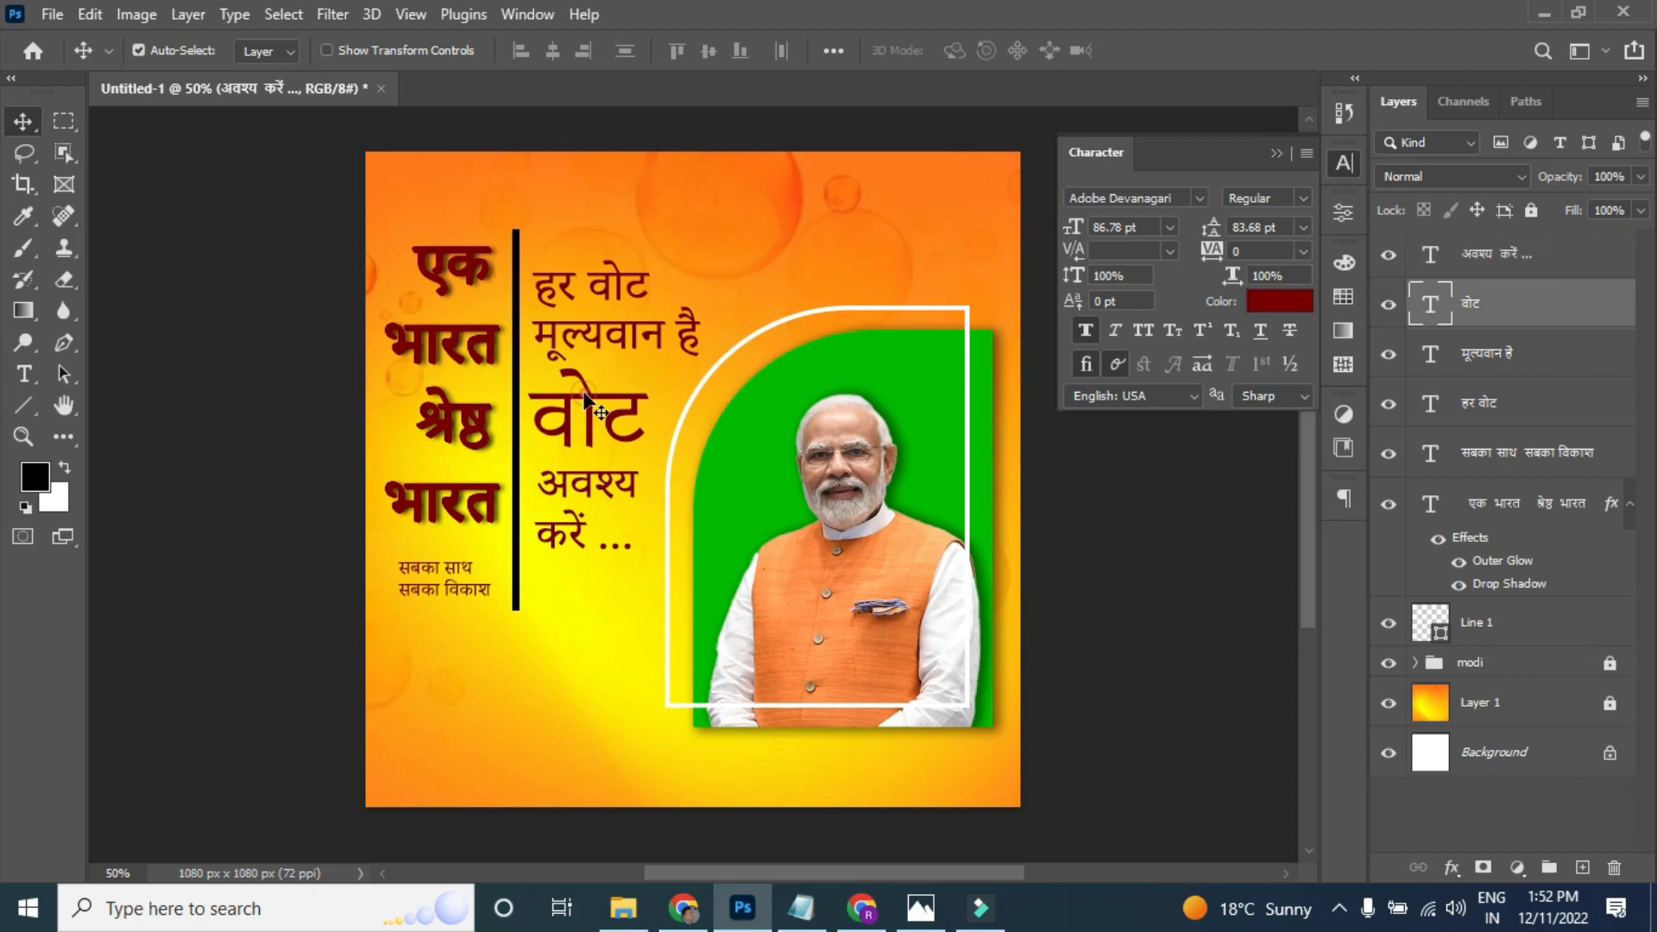
click(676, 423)
click(25, 123)
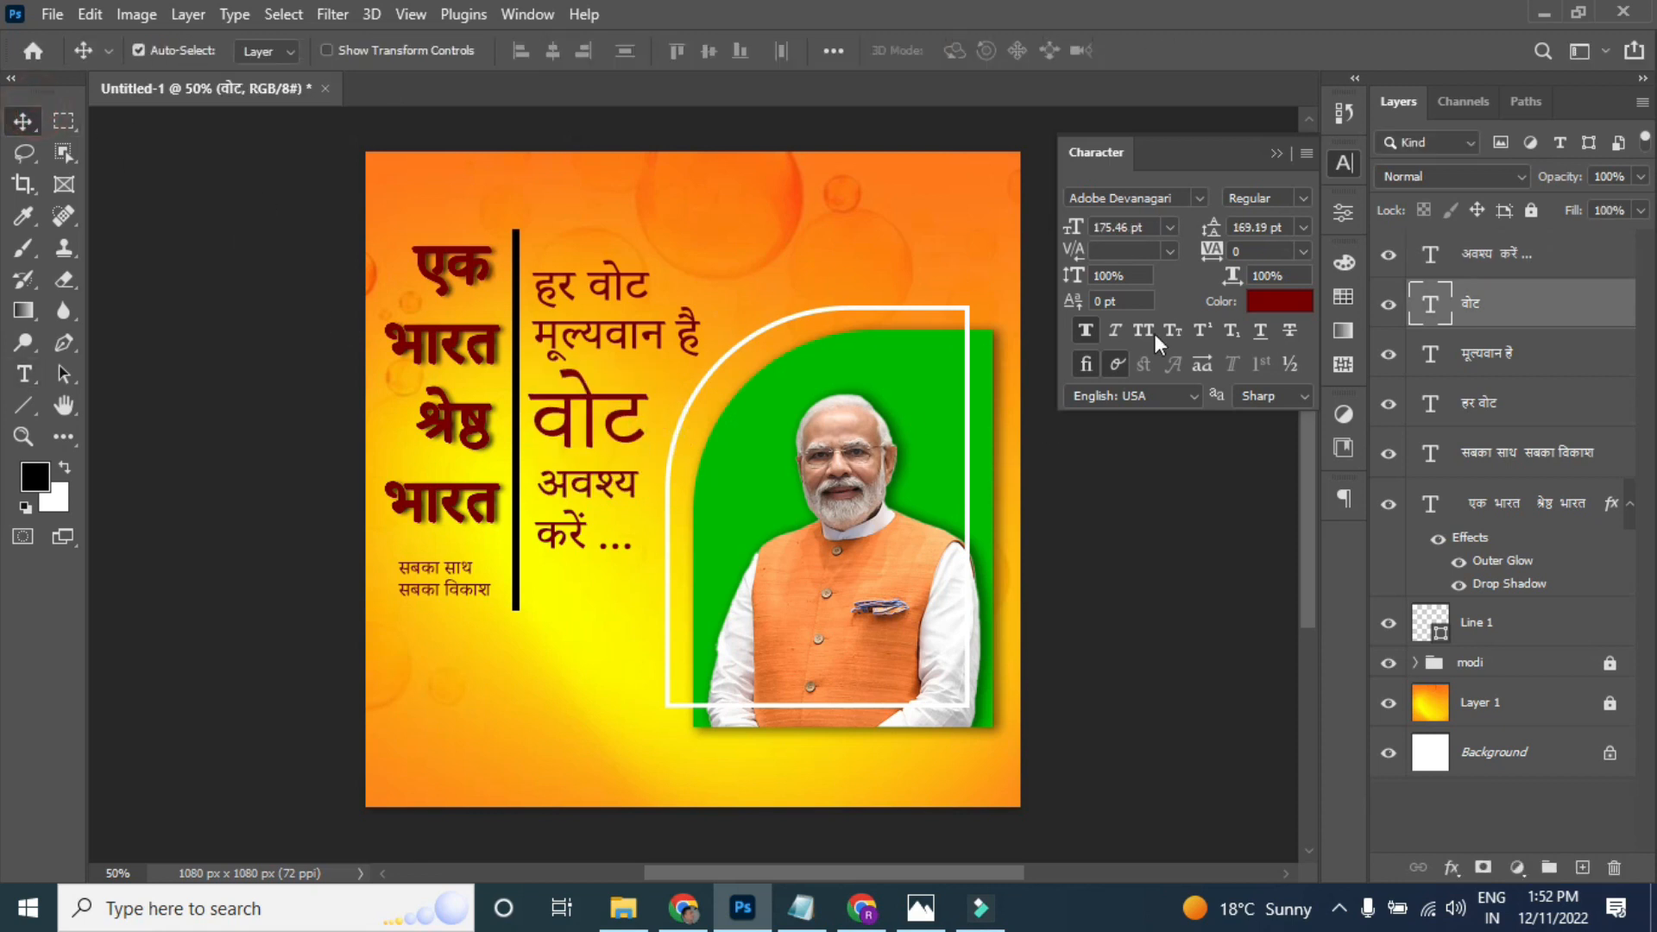
click(1280, 301)
click(724, 587)
click(1085, 164)
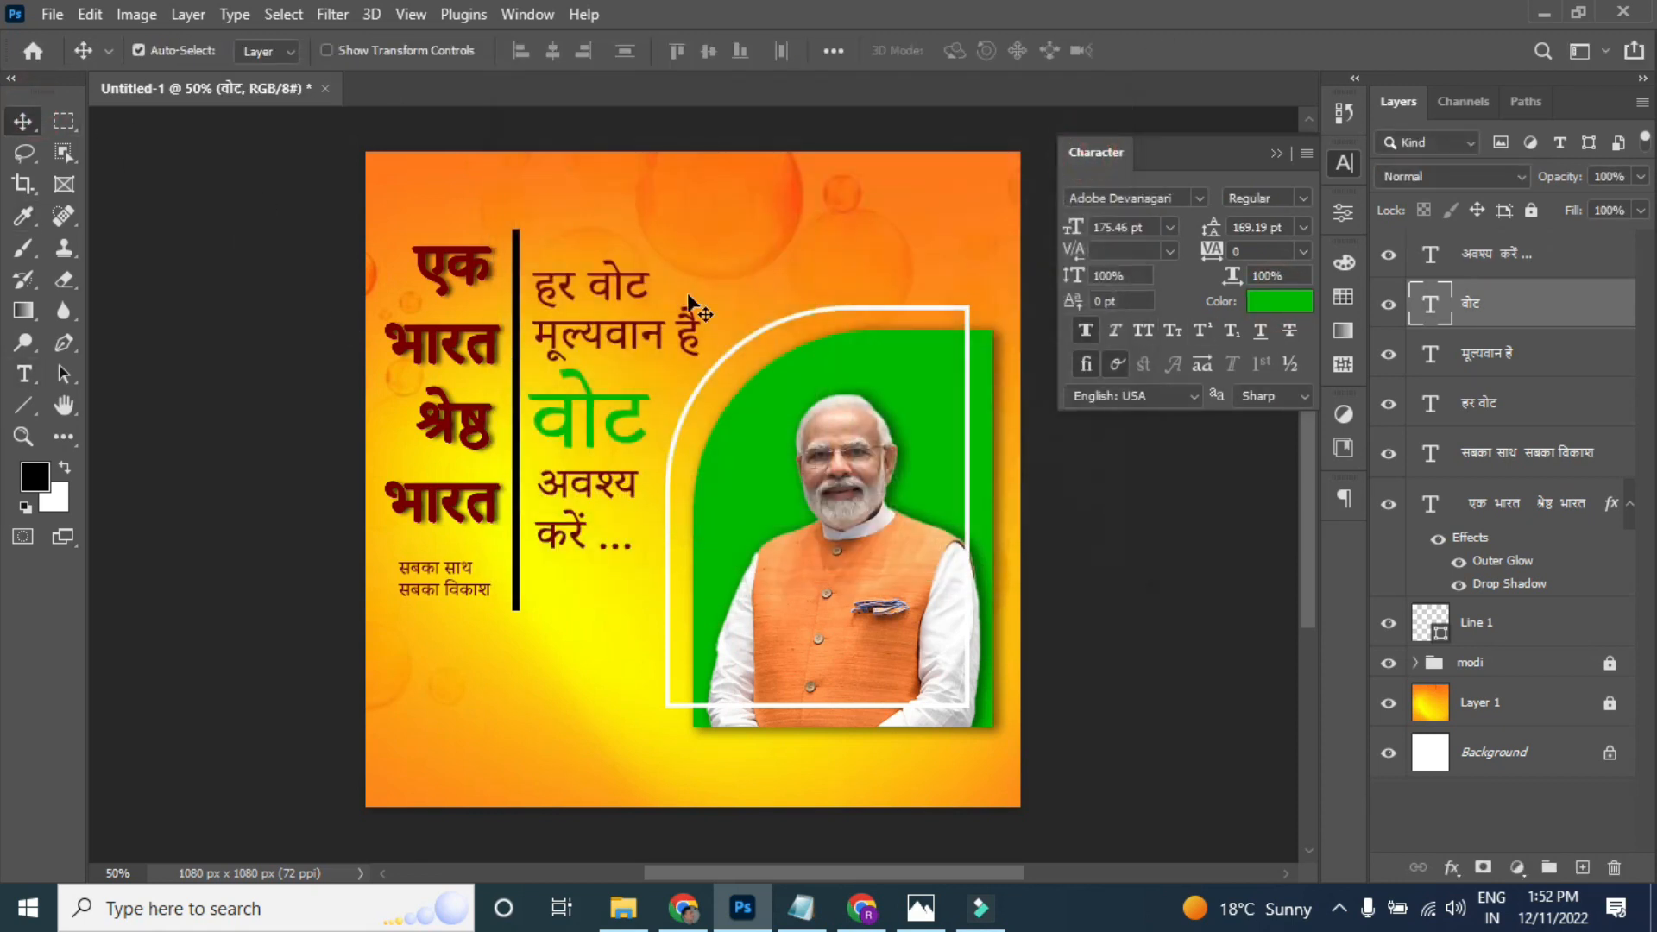
- Recolour only the word वोट in the हर वोट line with the portrait frame's green
click(621, 285)
double_click(617, 285)
click(1280, 301)
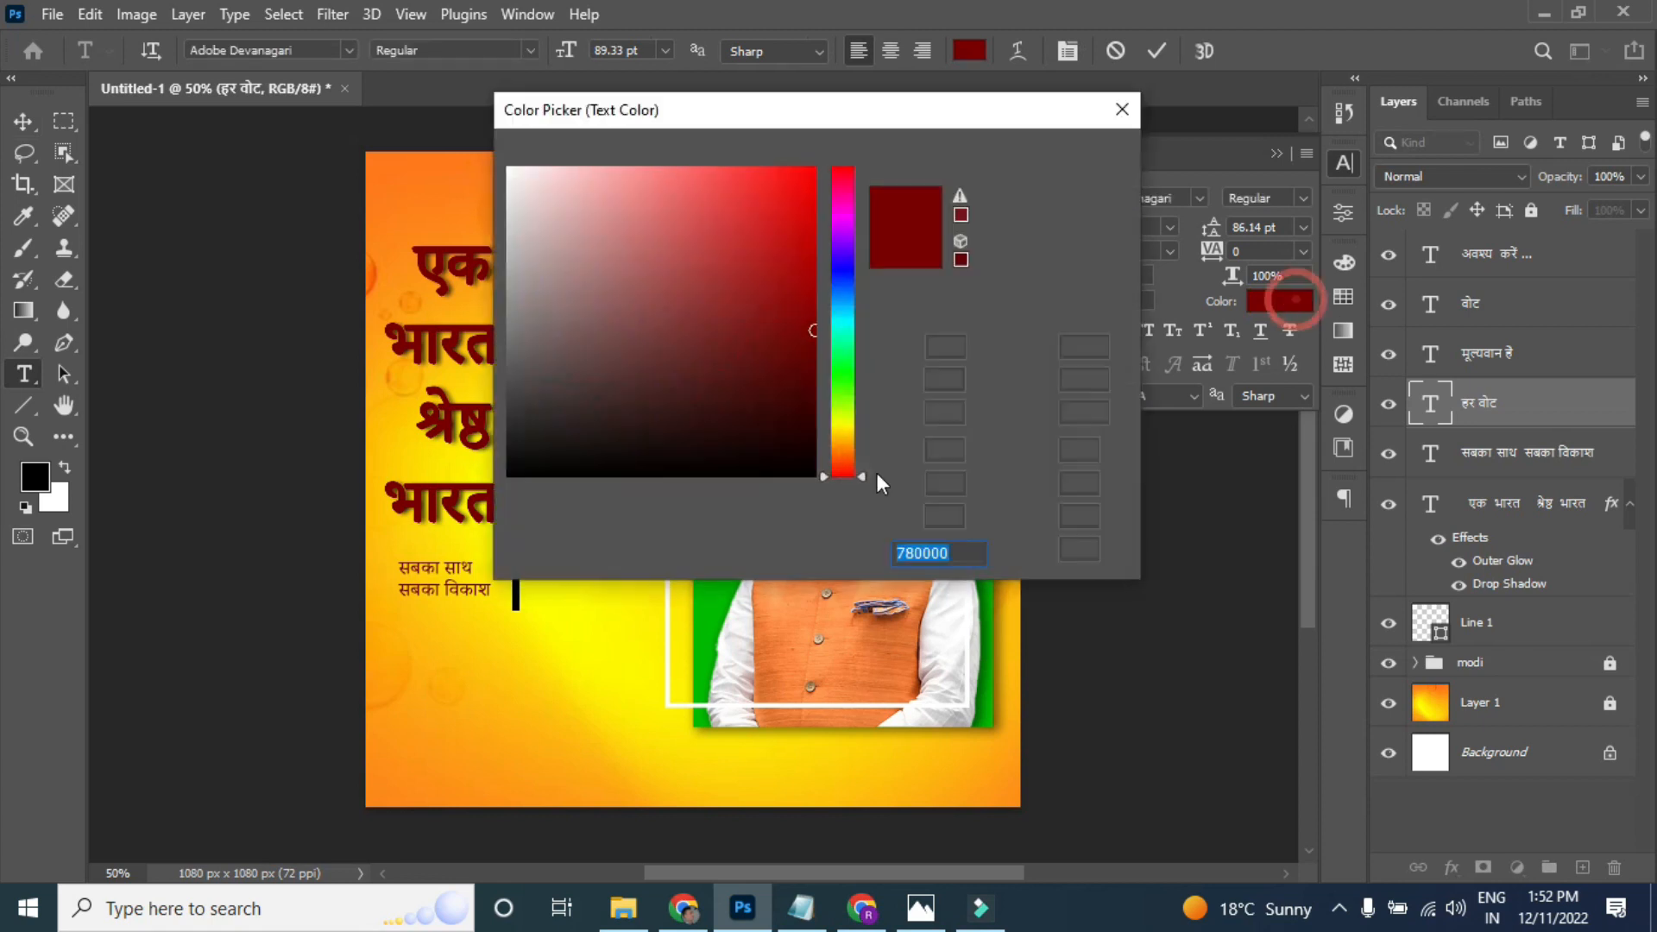
click(734, 604)
click(1067, 164)
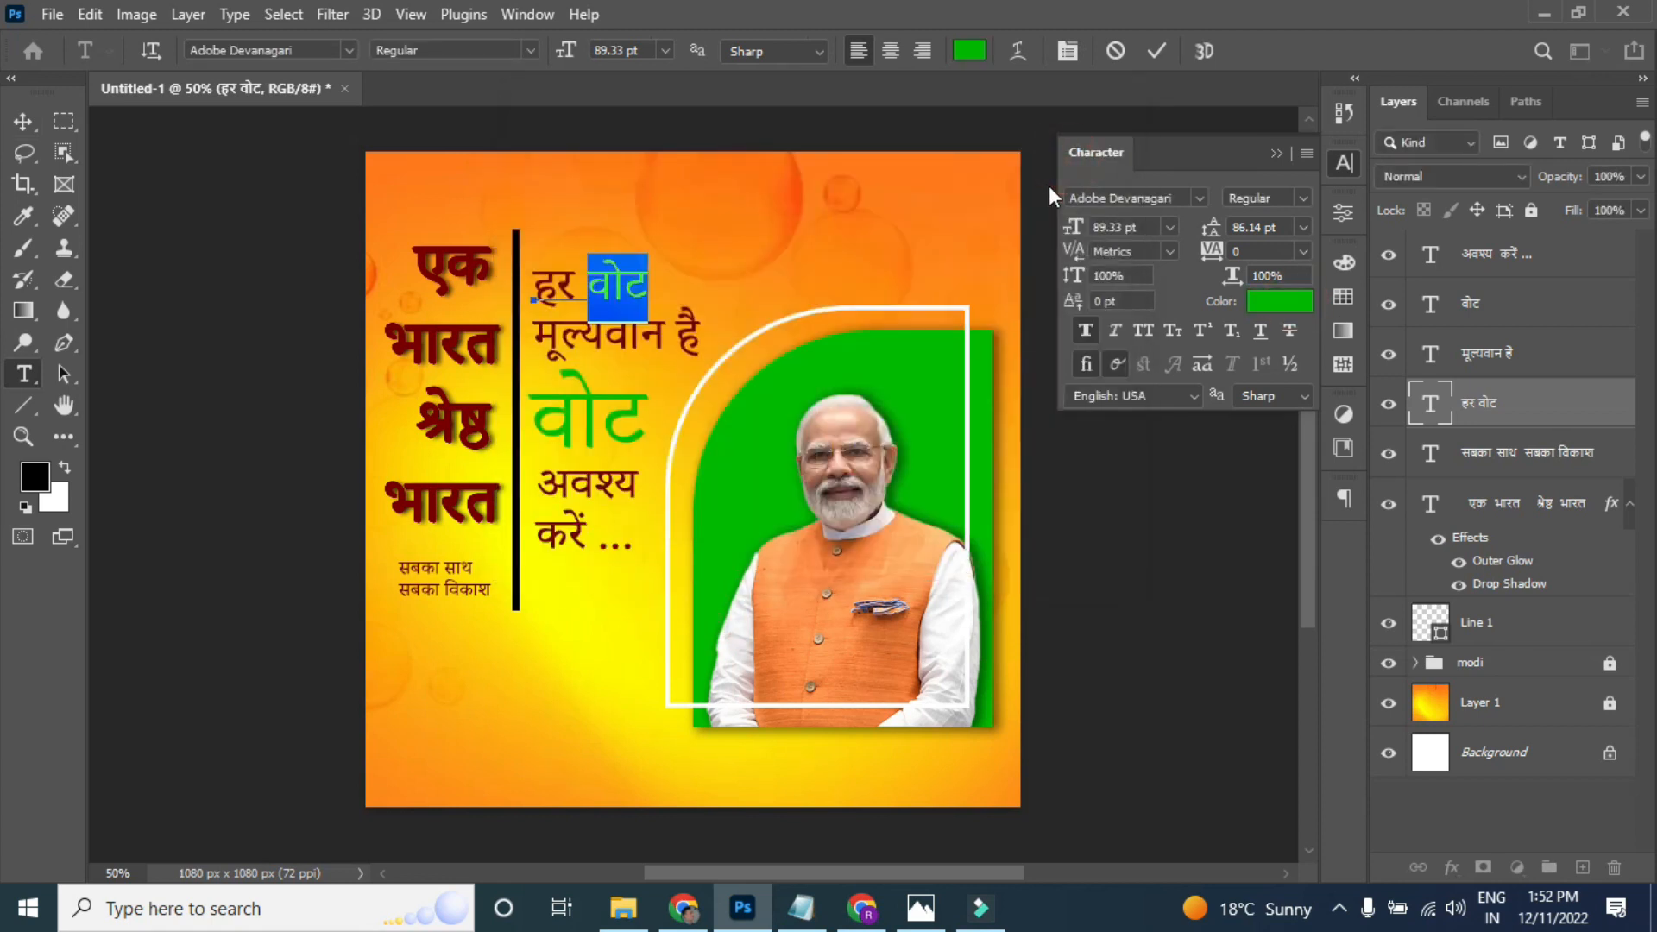
click(24, 126)
scroll(708, 654, down, 1)
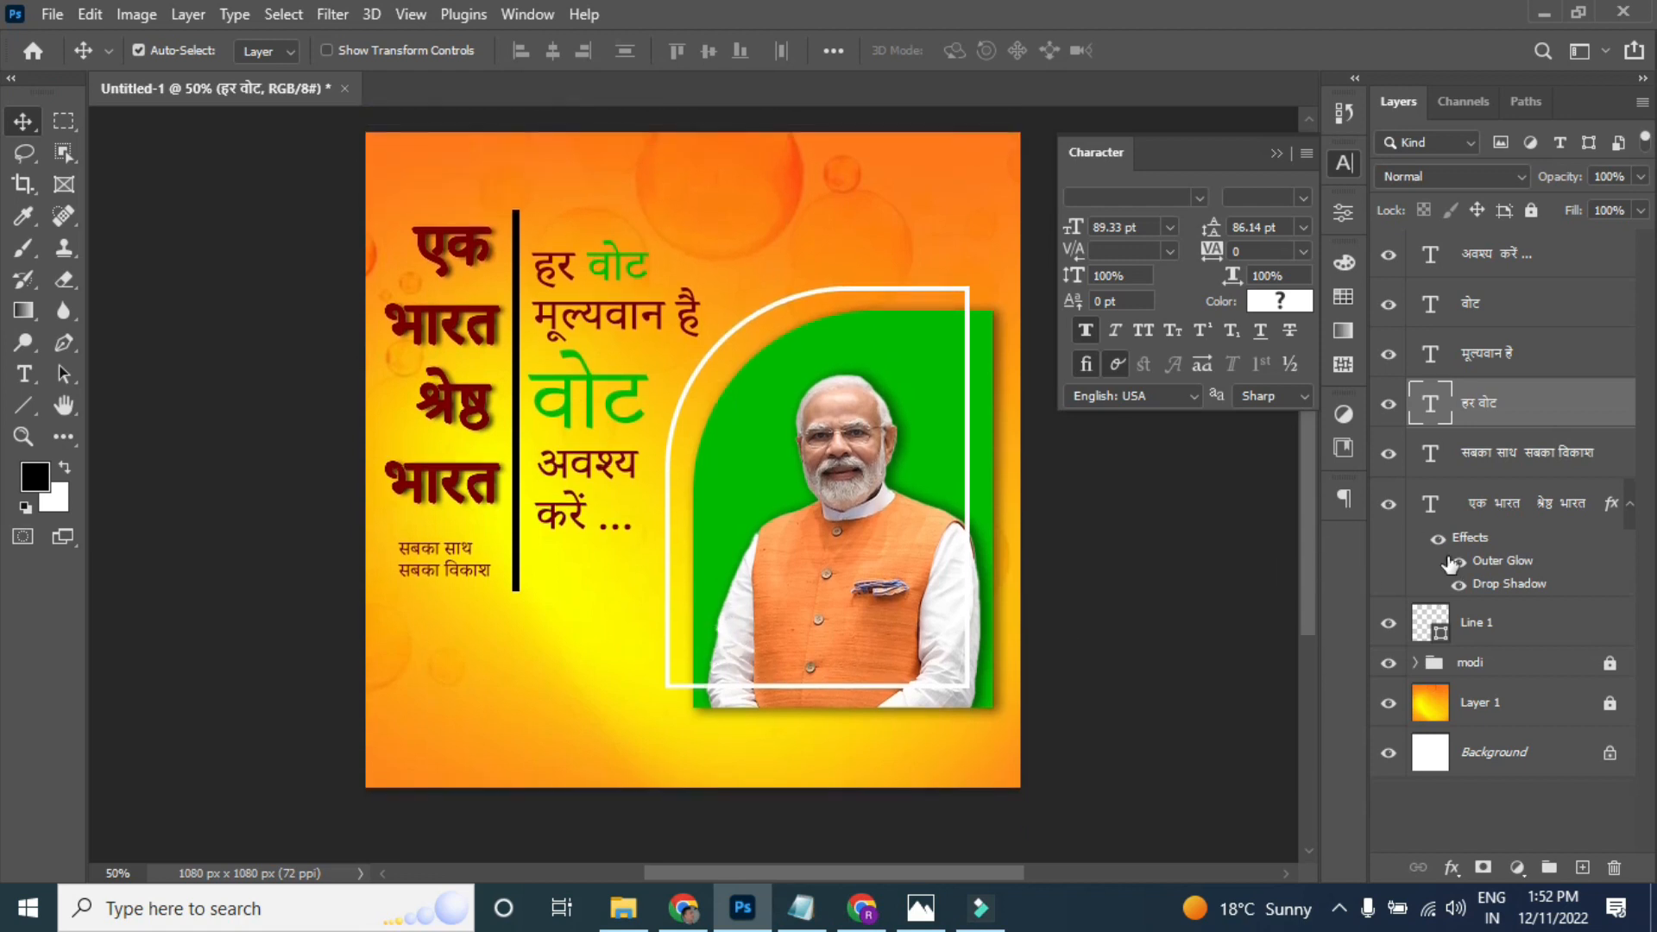
- Duplicate the हर वोट text to the poster's upper-left corner and change the copy's wording to जय जवान
click(1551, 270)
click(1276, 153)
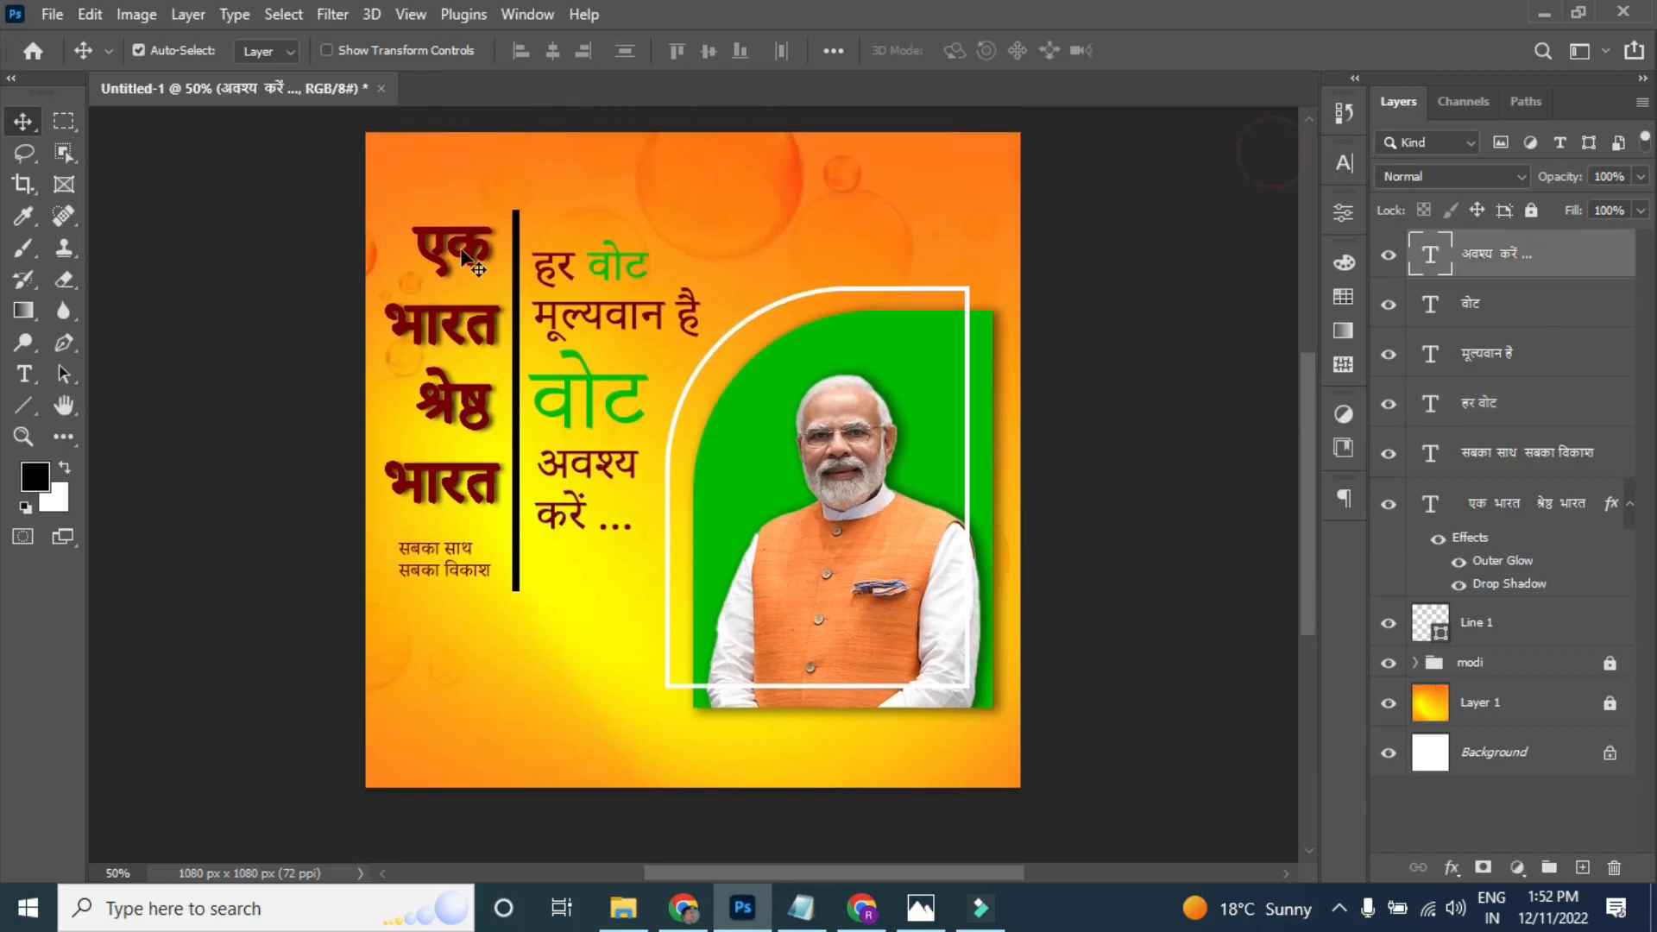
drag(567, 262, 430, 169)
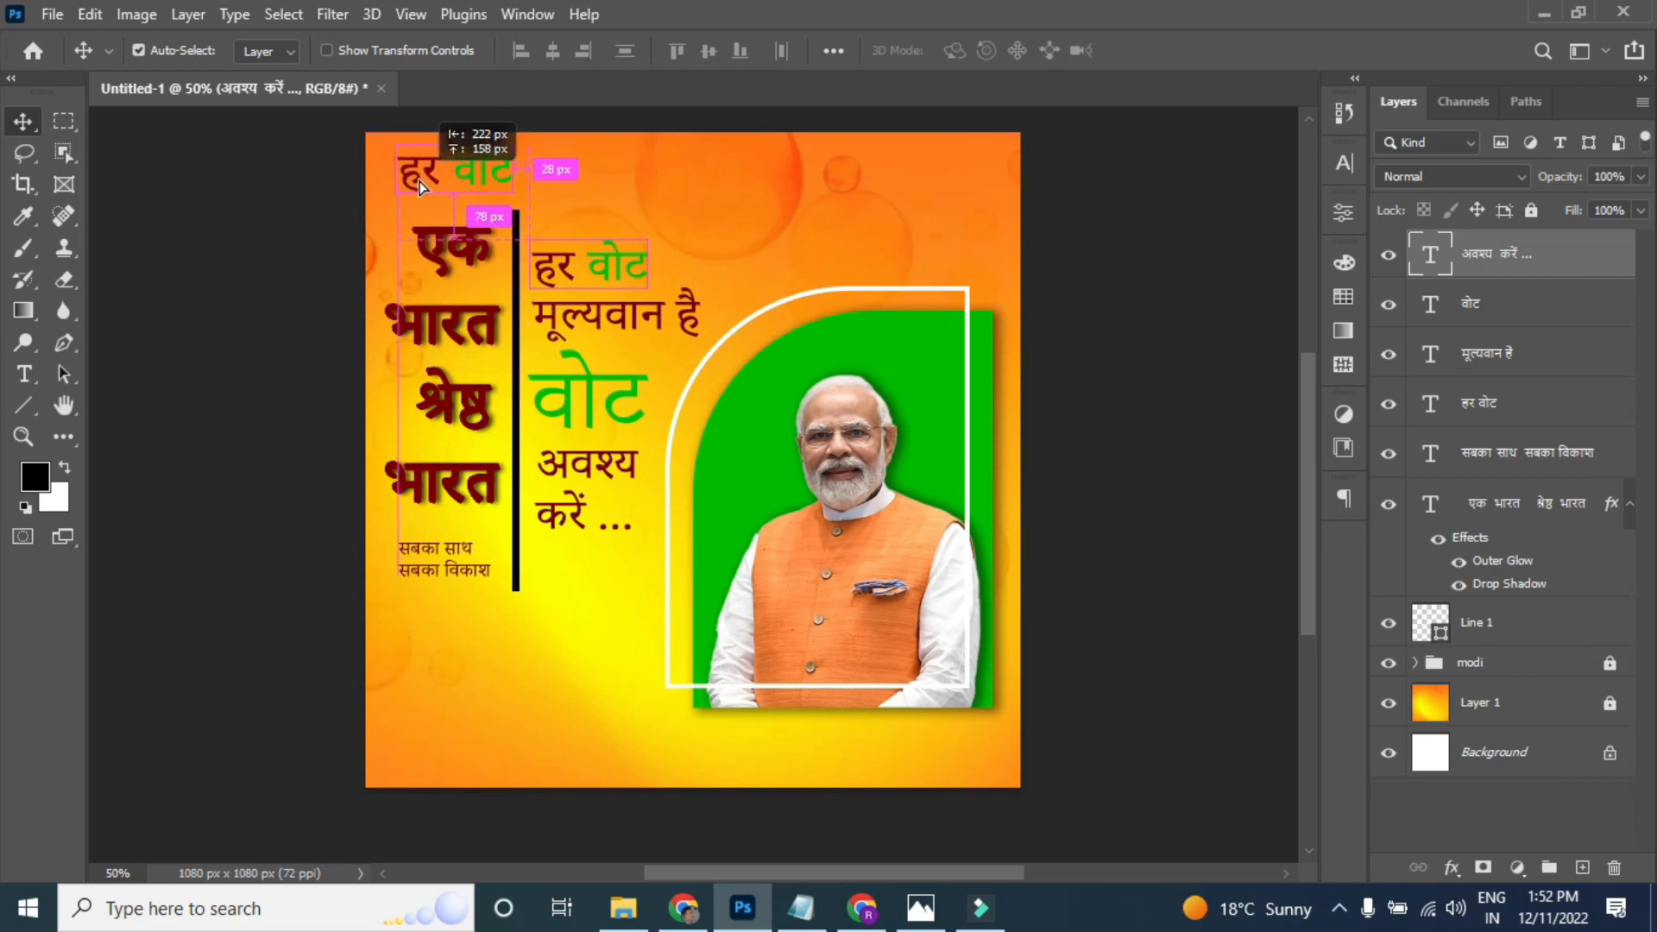
double_click(479, 170)
key(alt+shift)
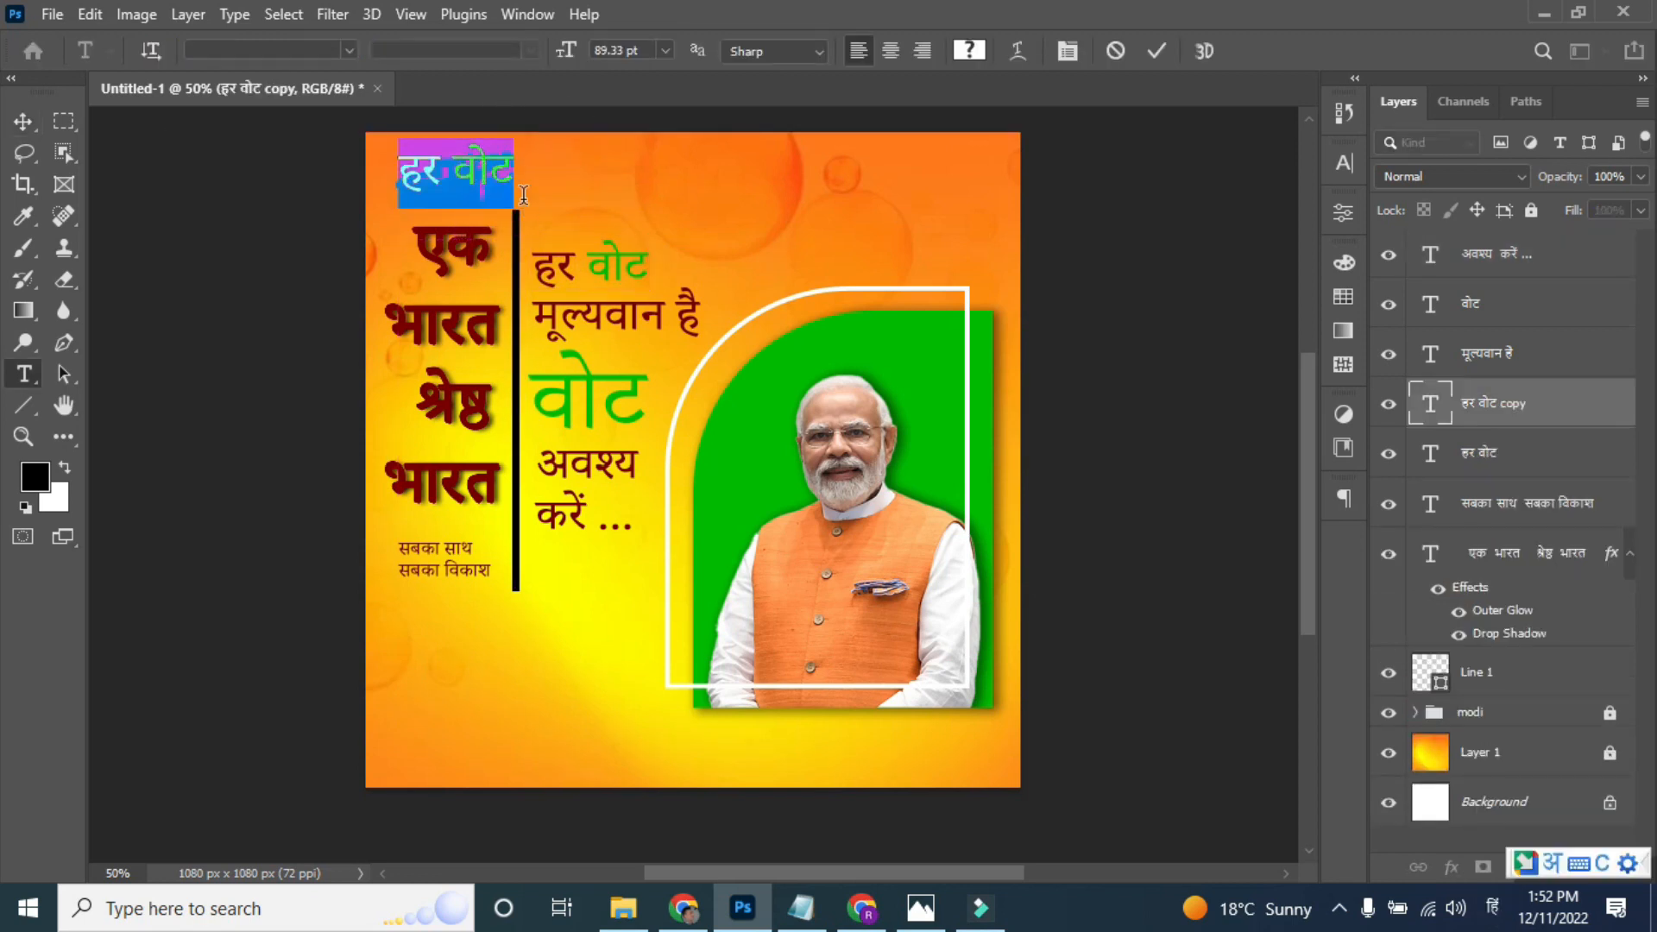
text(jay javan)
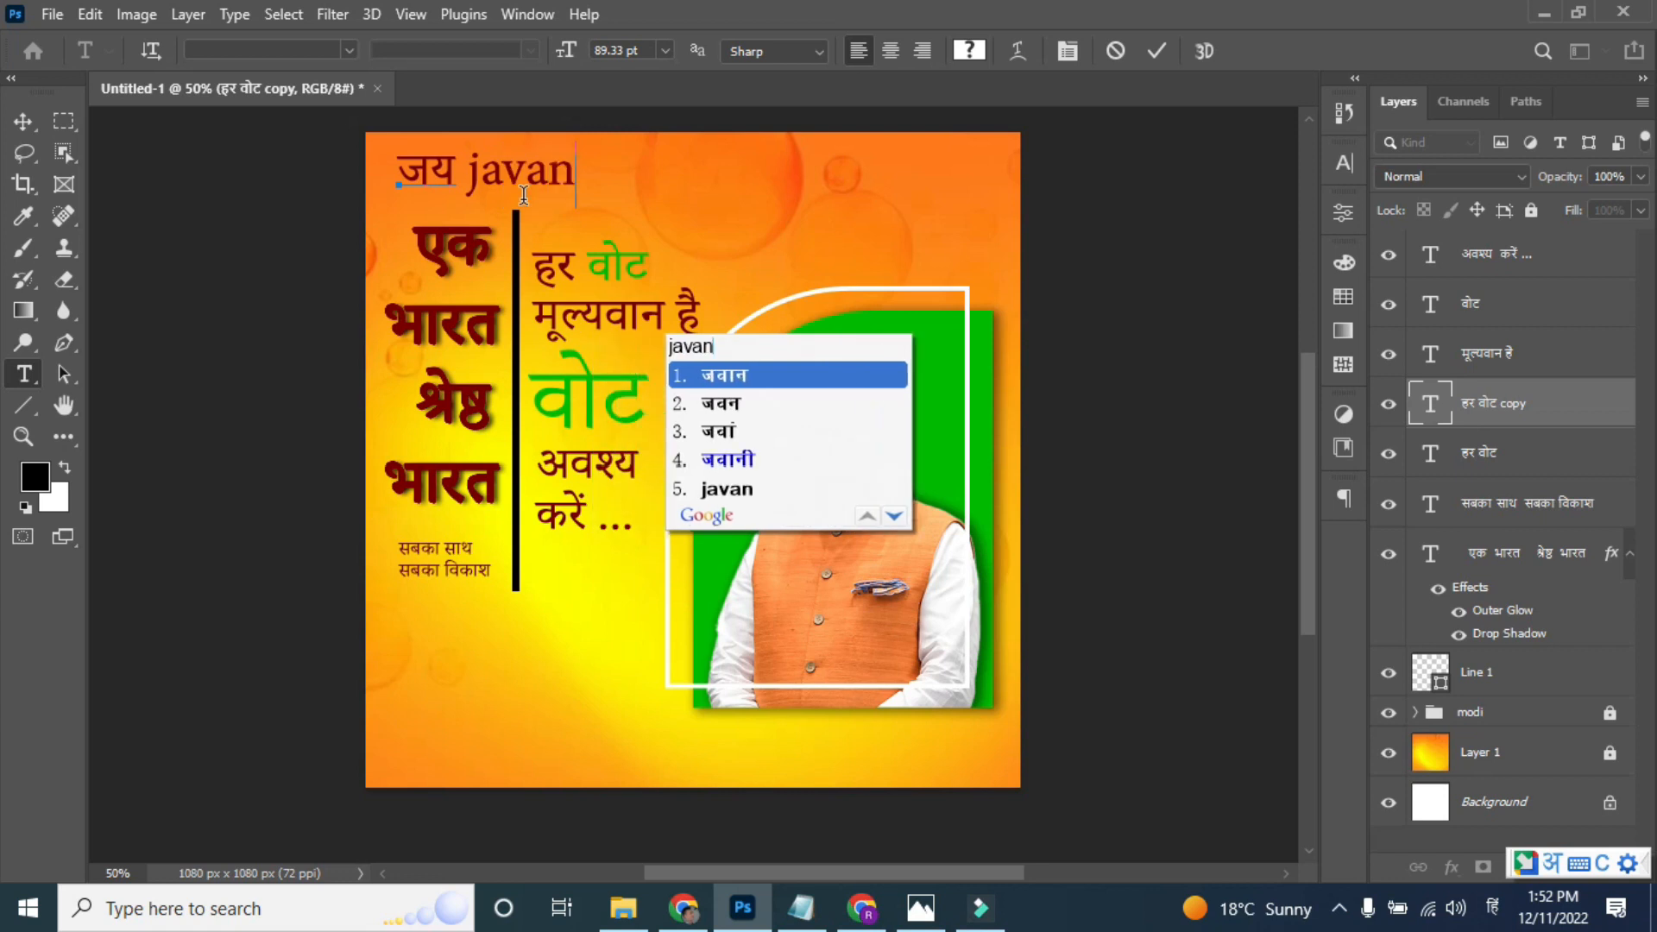
key(space)
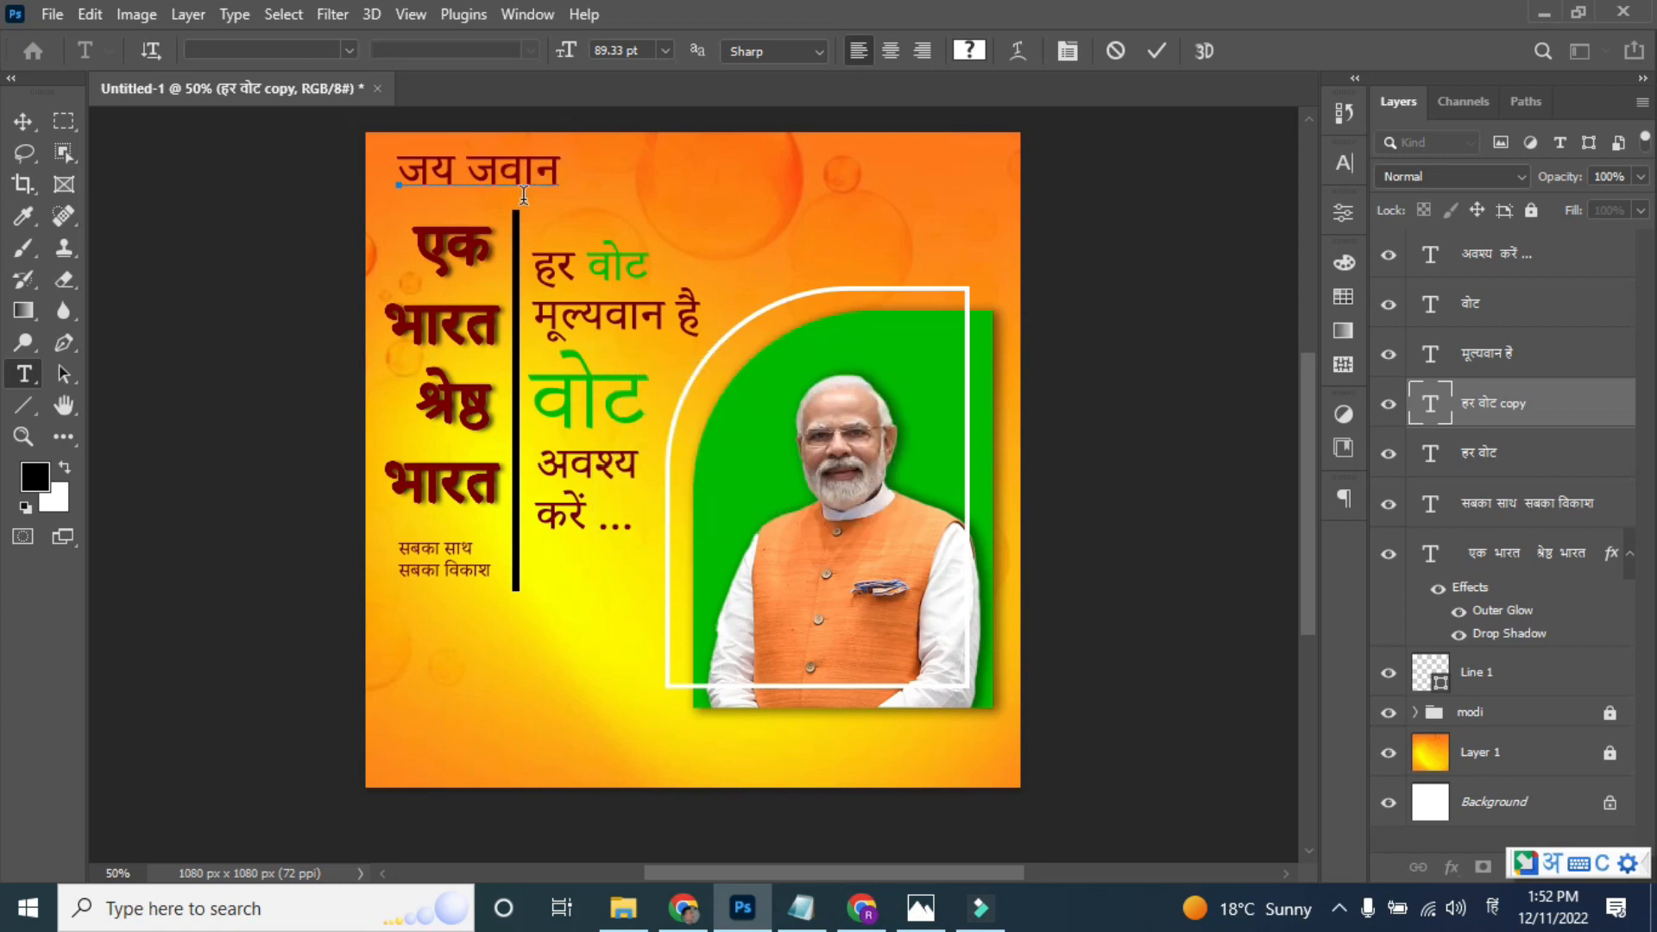
- Reduce जय जवान to about 51 pt in the poster's upper-left corner and duplicate it to the upper-right corner
click(23, 120)
key(ctrl+t)
drag(562, 188, 974, 164)
key(Return)
- Change the upper-right copy's wording from जय जवान to जय किसान
double_click(973, 164)
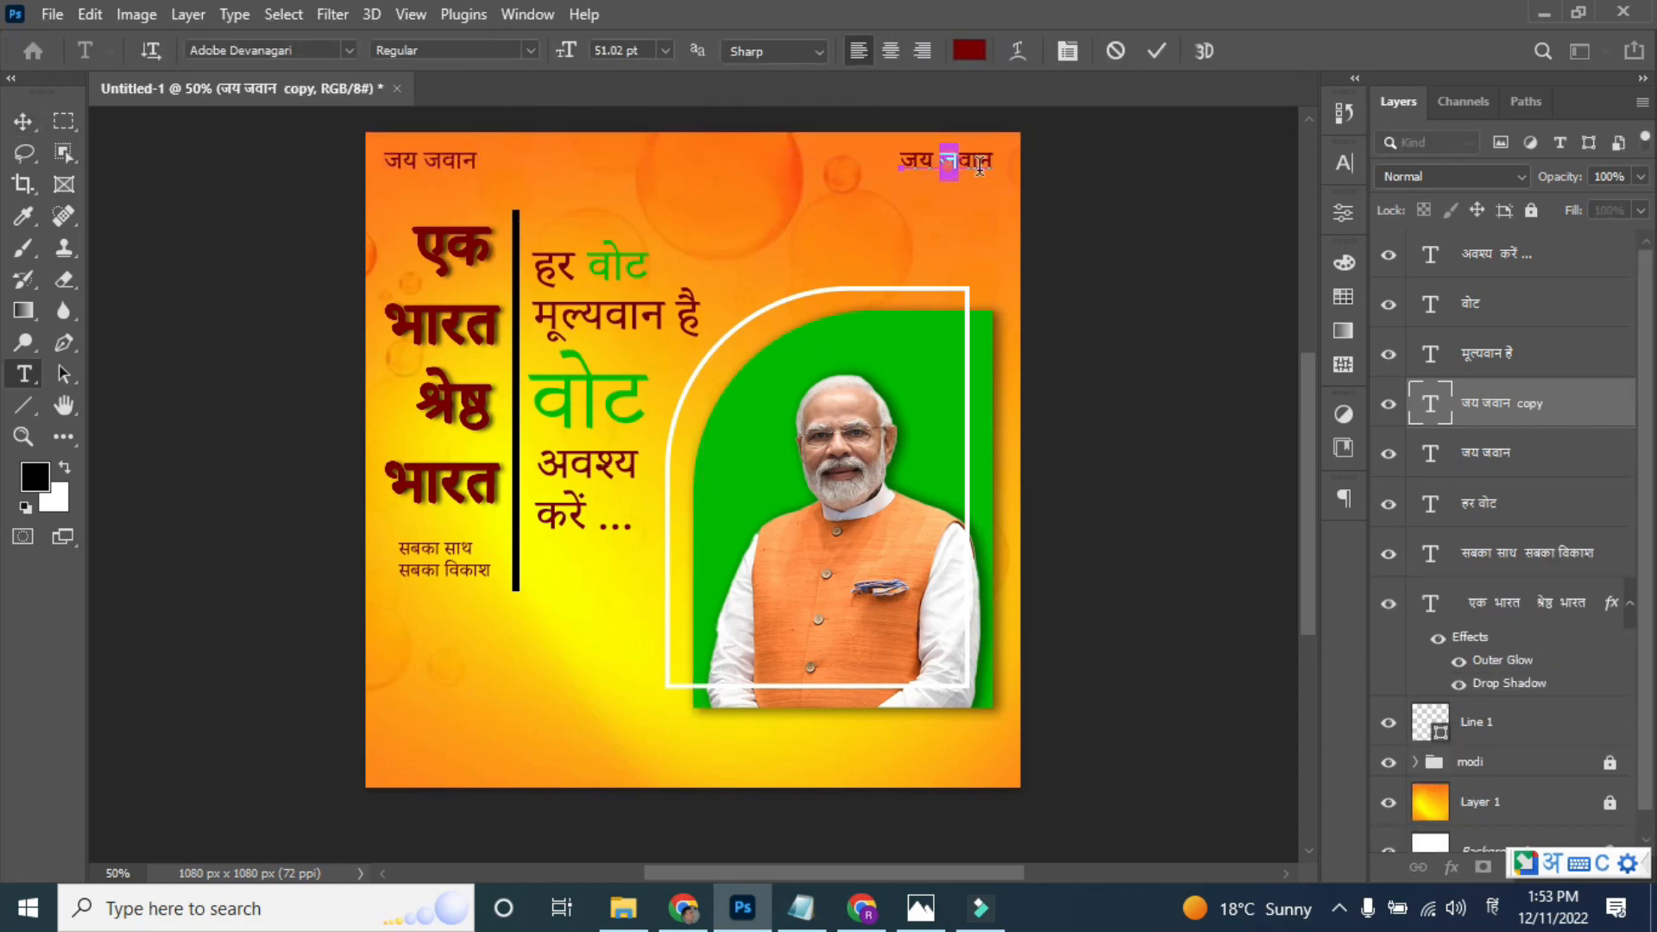
text(Ki)
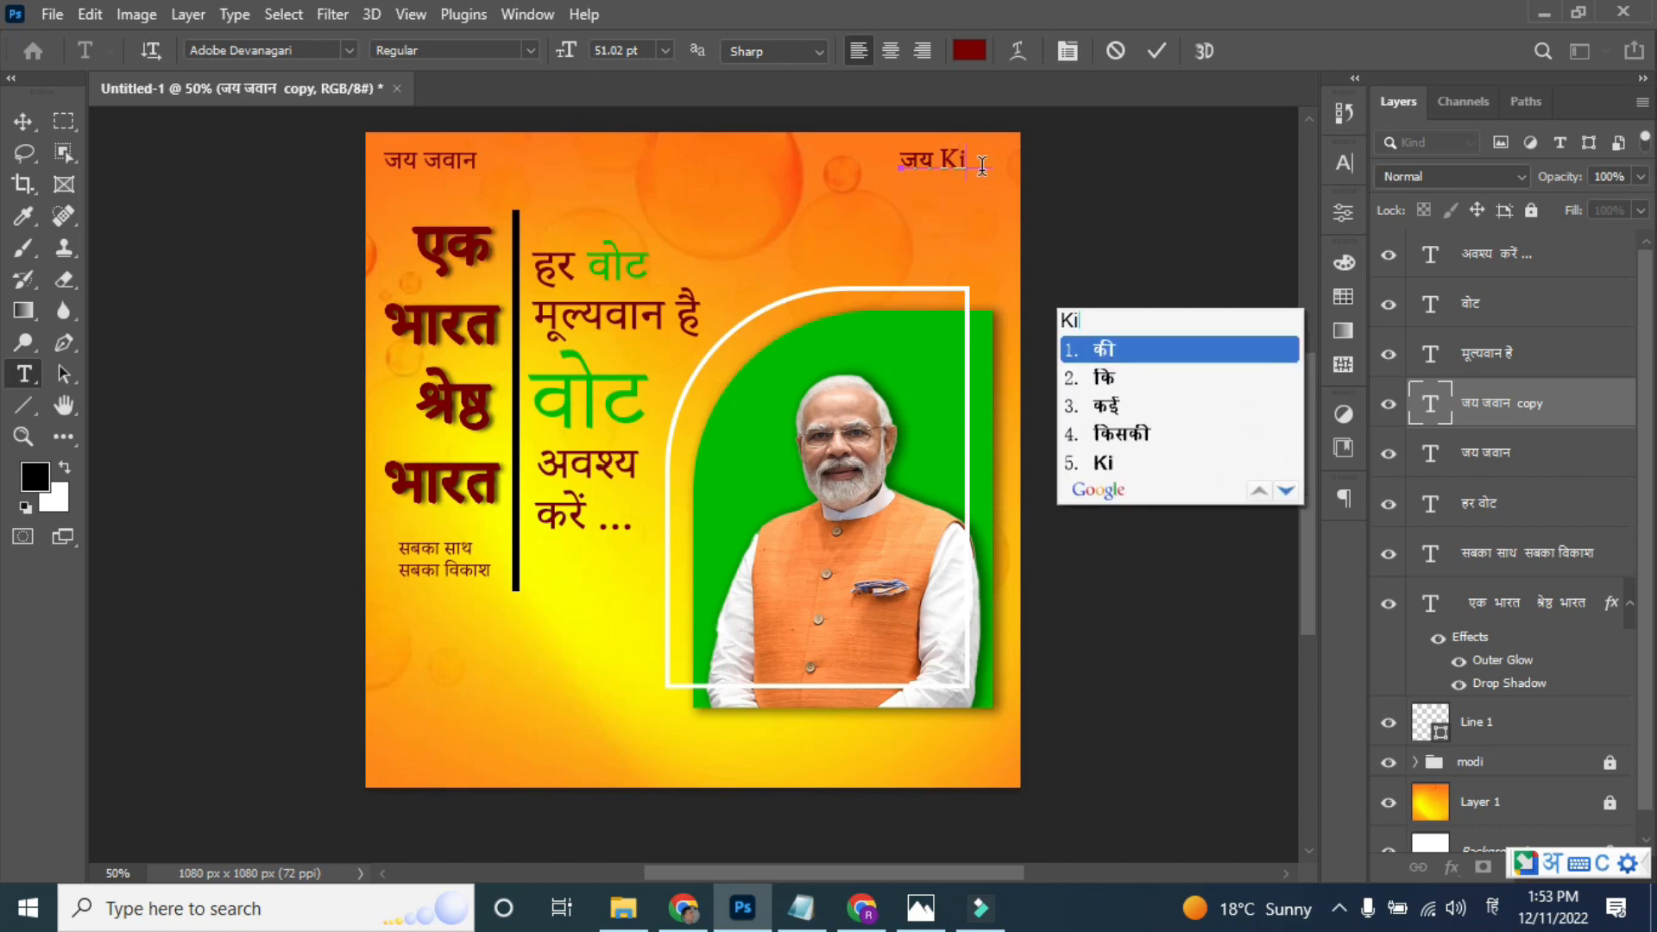
text(san)
key(Return)
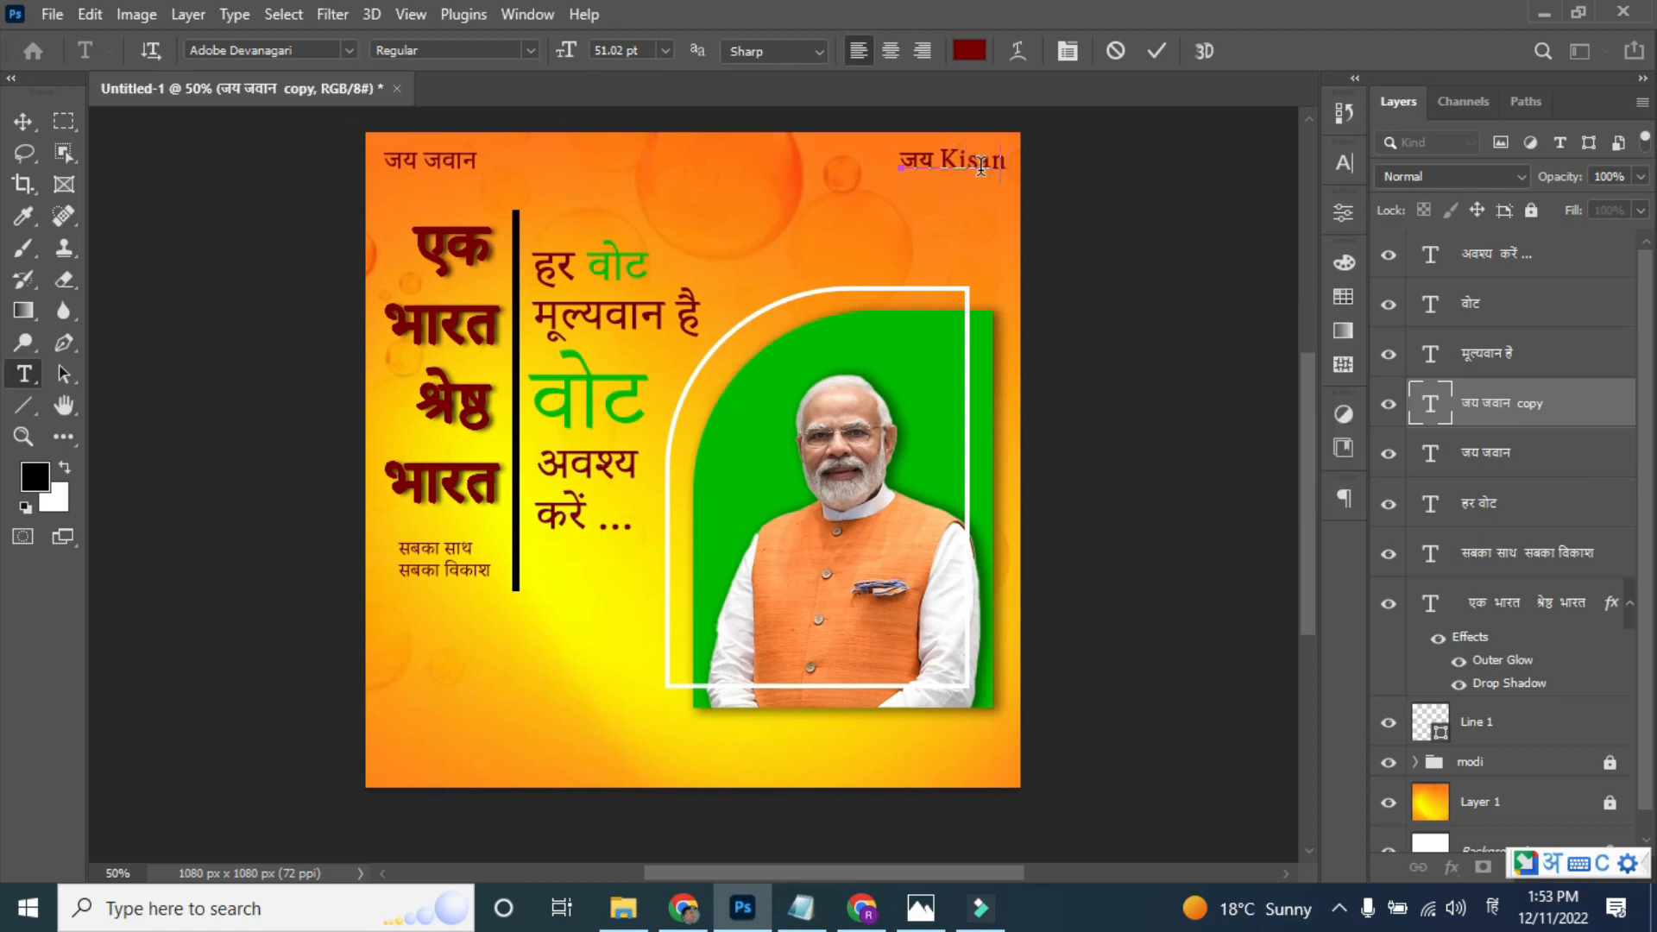
click(24, 125)
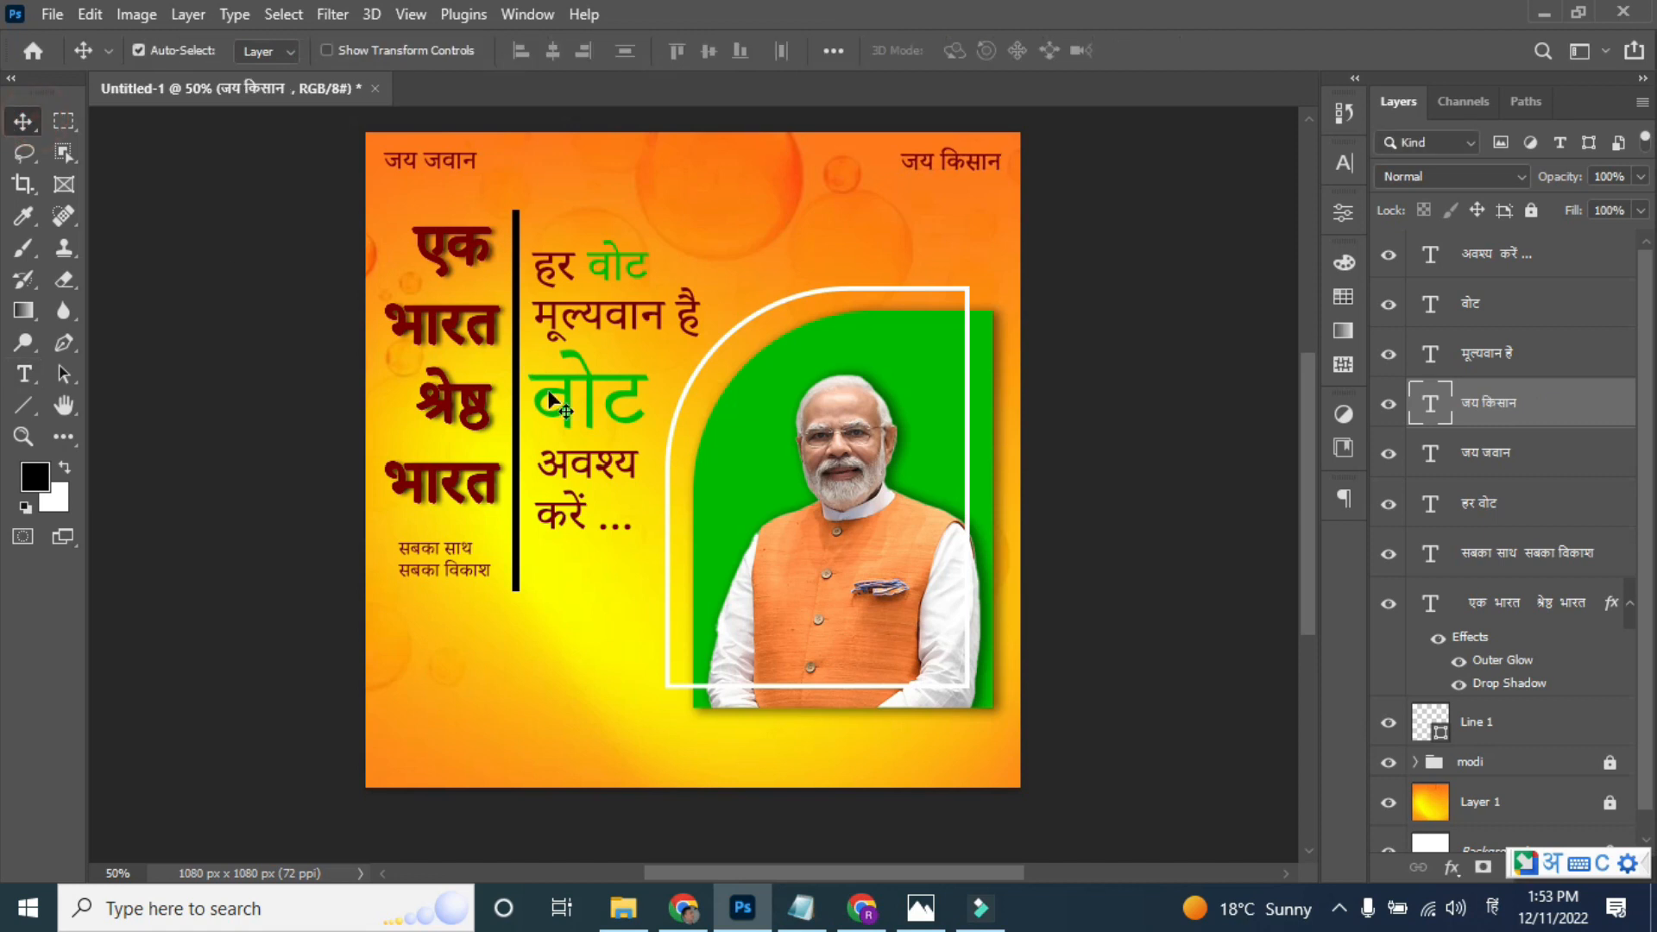
- Draw a black rectangle about 365 × 92 px at the poster's left edge, below the slogans
scroll(608, 473, down, 1)
scroll(608, 474, up, 1)
click(24, 405)
click(104, 396)
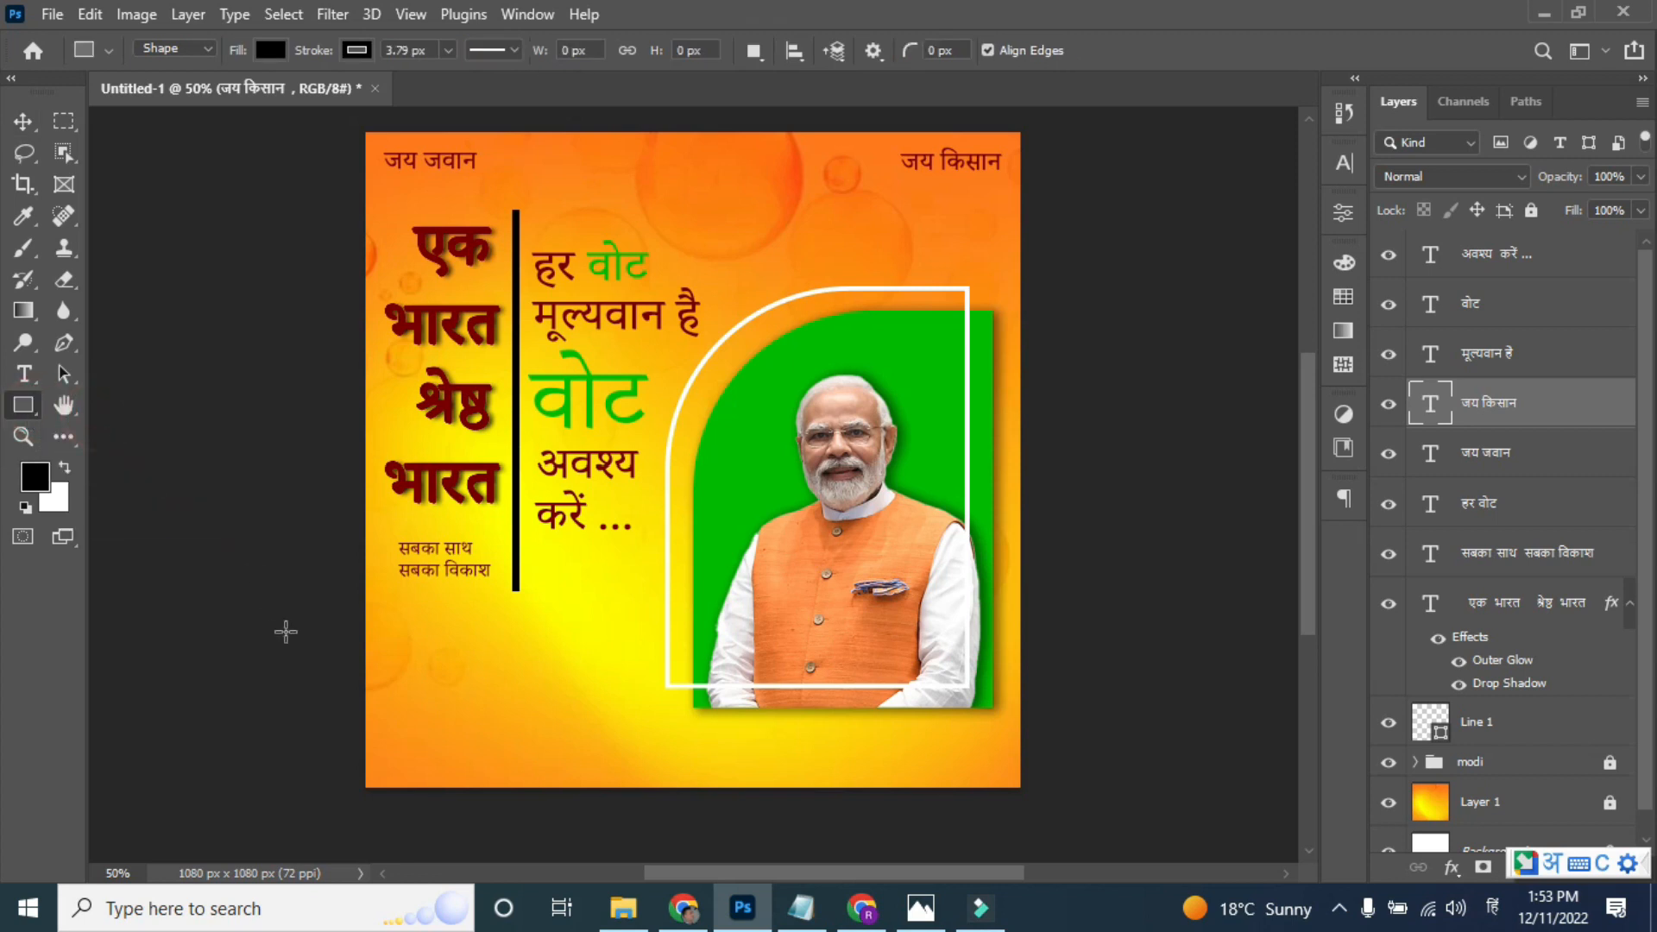
drag(359, 641, 579, 696)
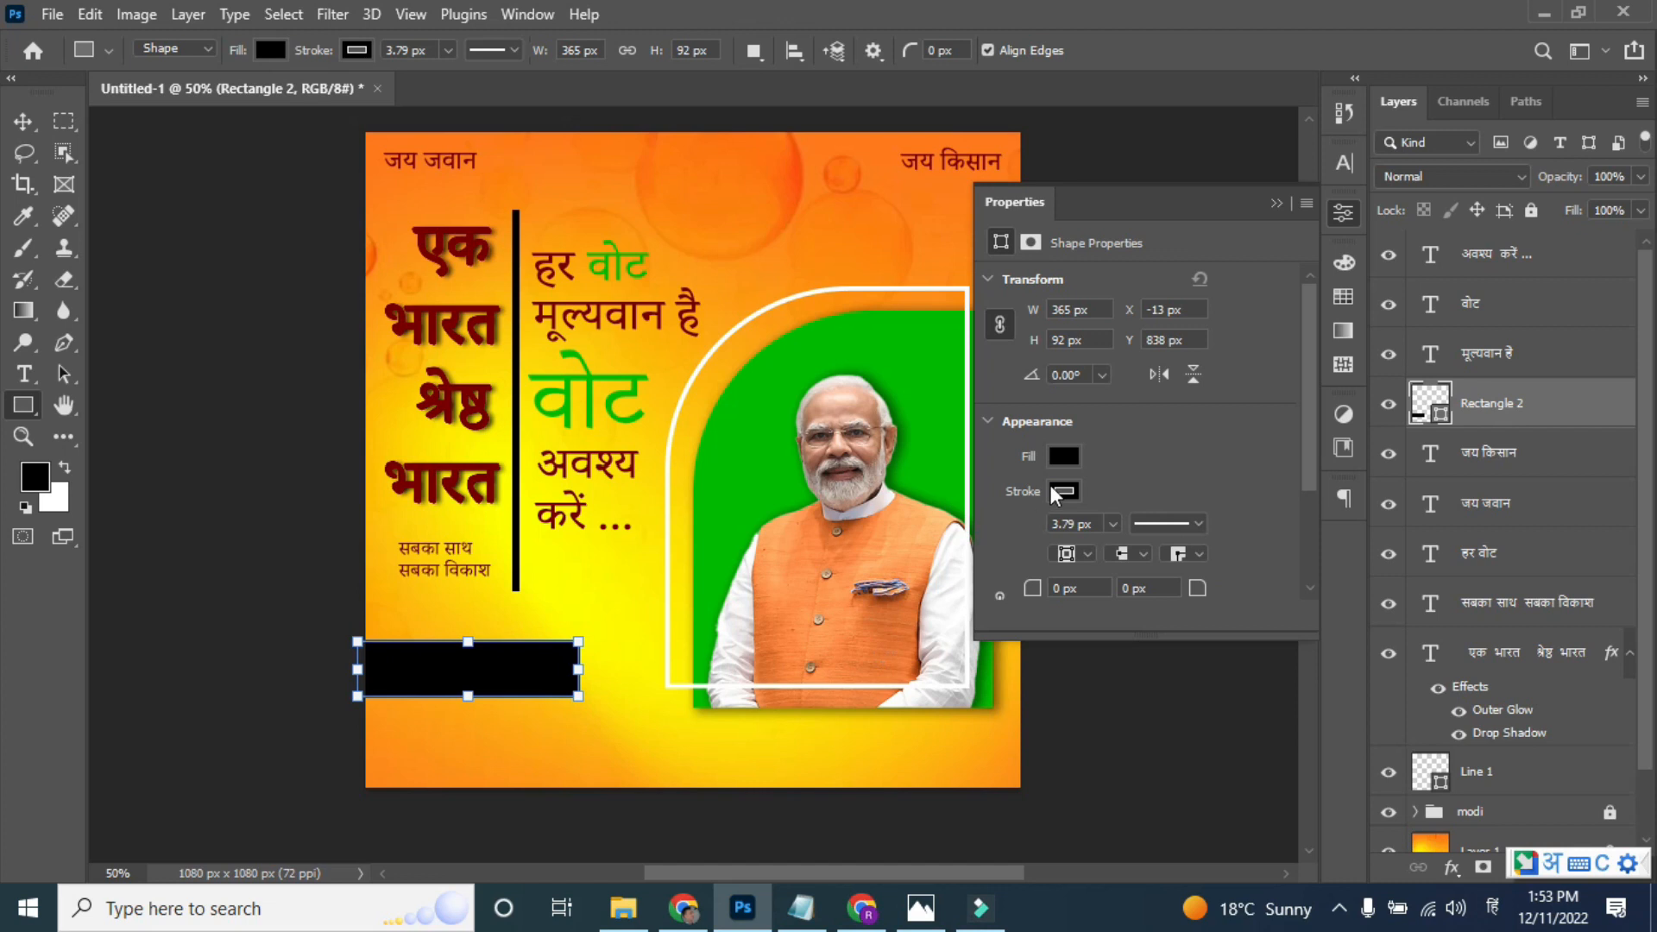
- Fill the lower rectangle dark red without a stroke and move it past the poster's left edge to X -53 px, Y 854 px
click(1061, 456)
click(1048, 589)
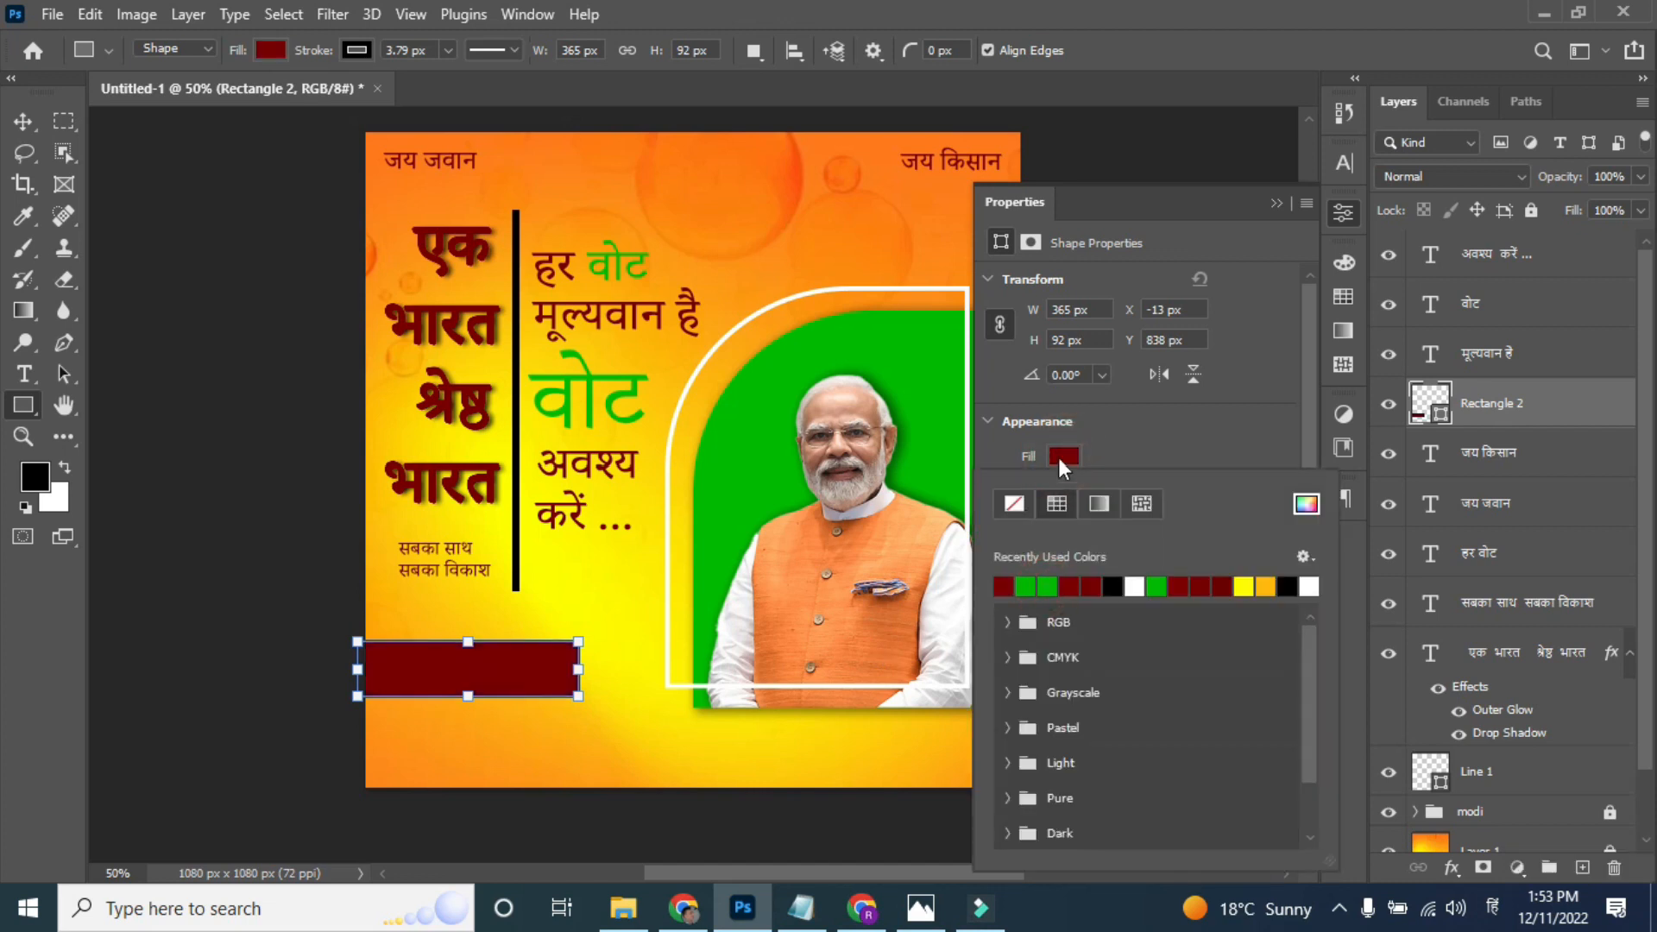
click(1060, 457)
click(1061, 487)
click(1016, 518)
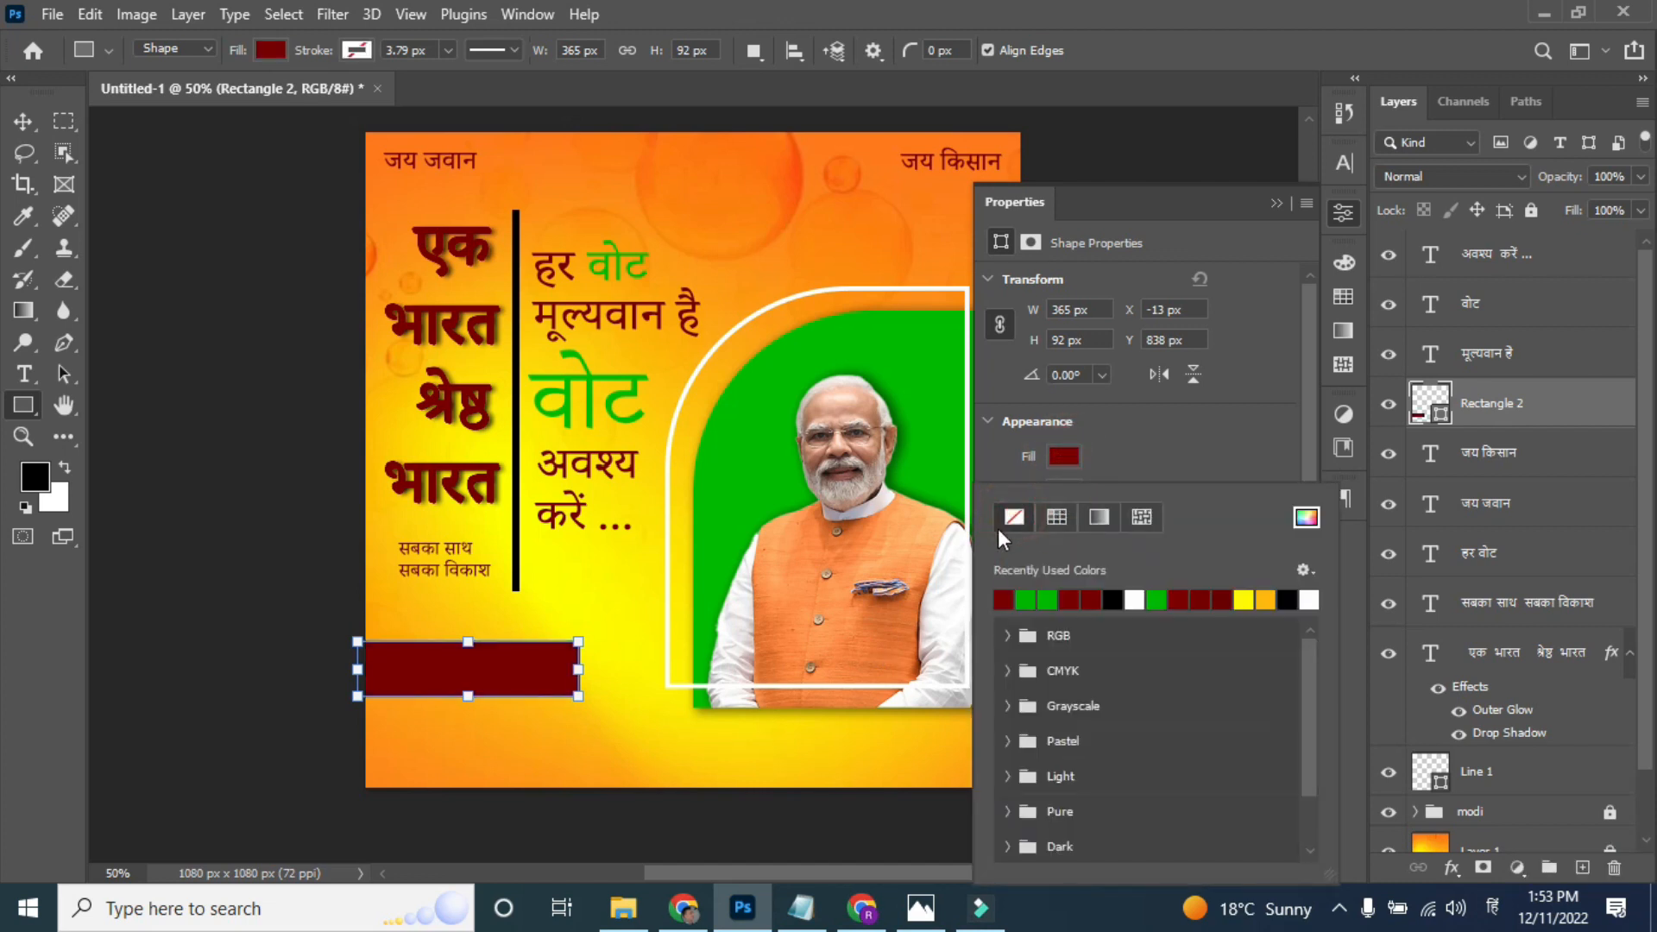
click(1134, 453)
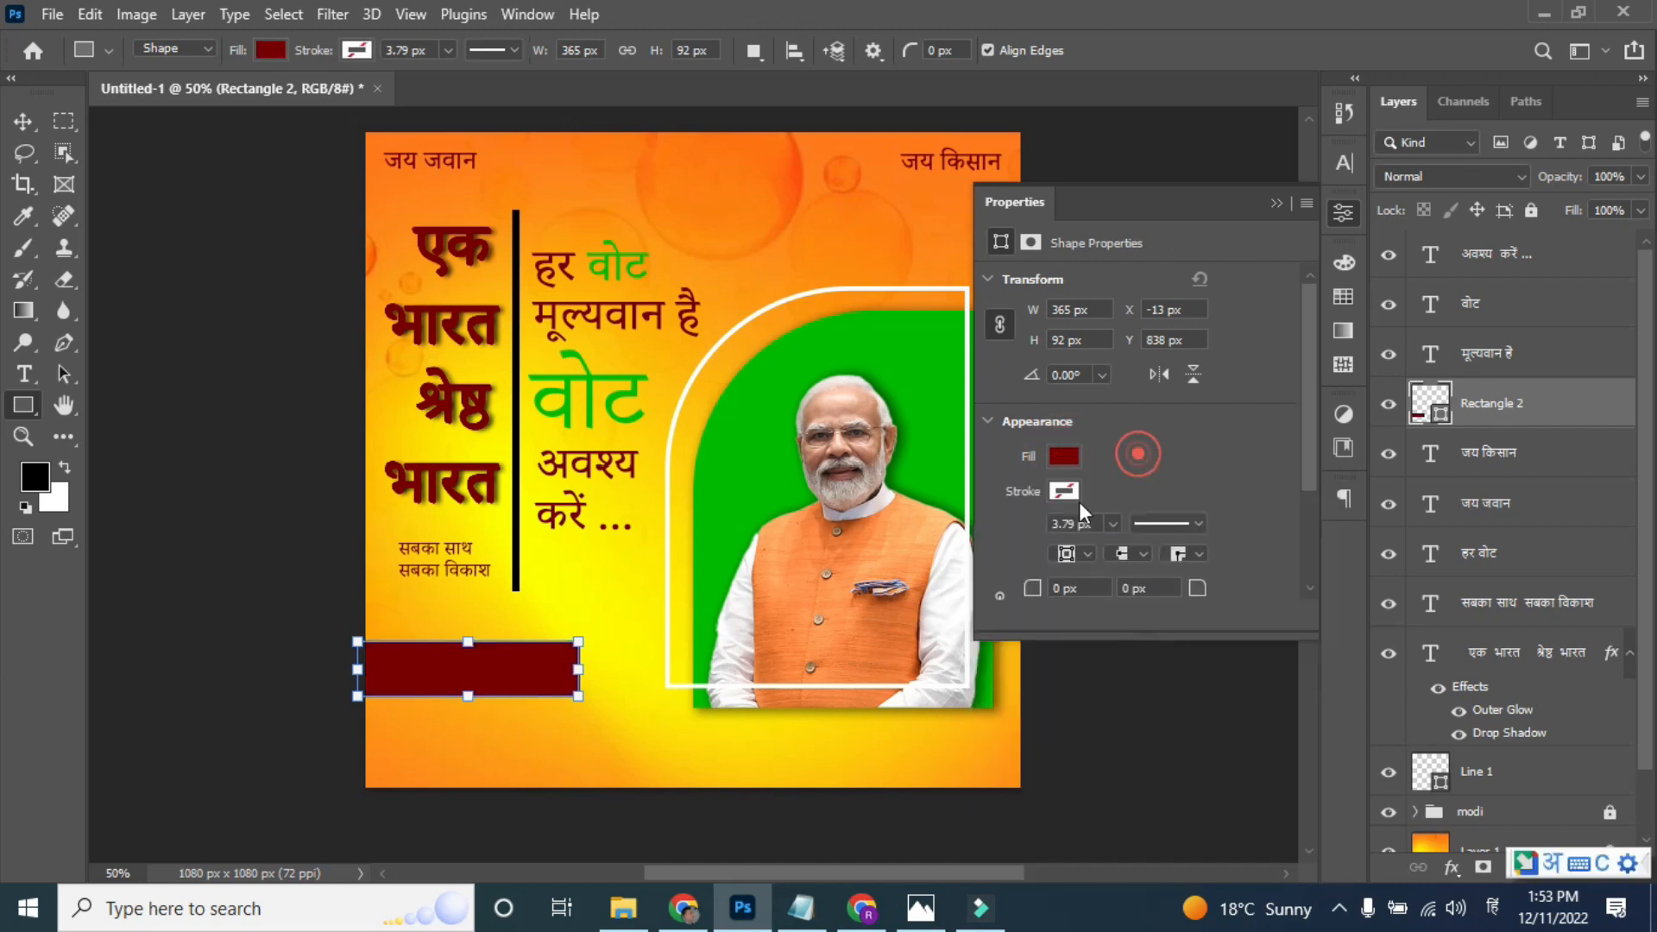
click(24, 122)
drag(448, 686, 514, 701)
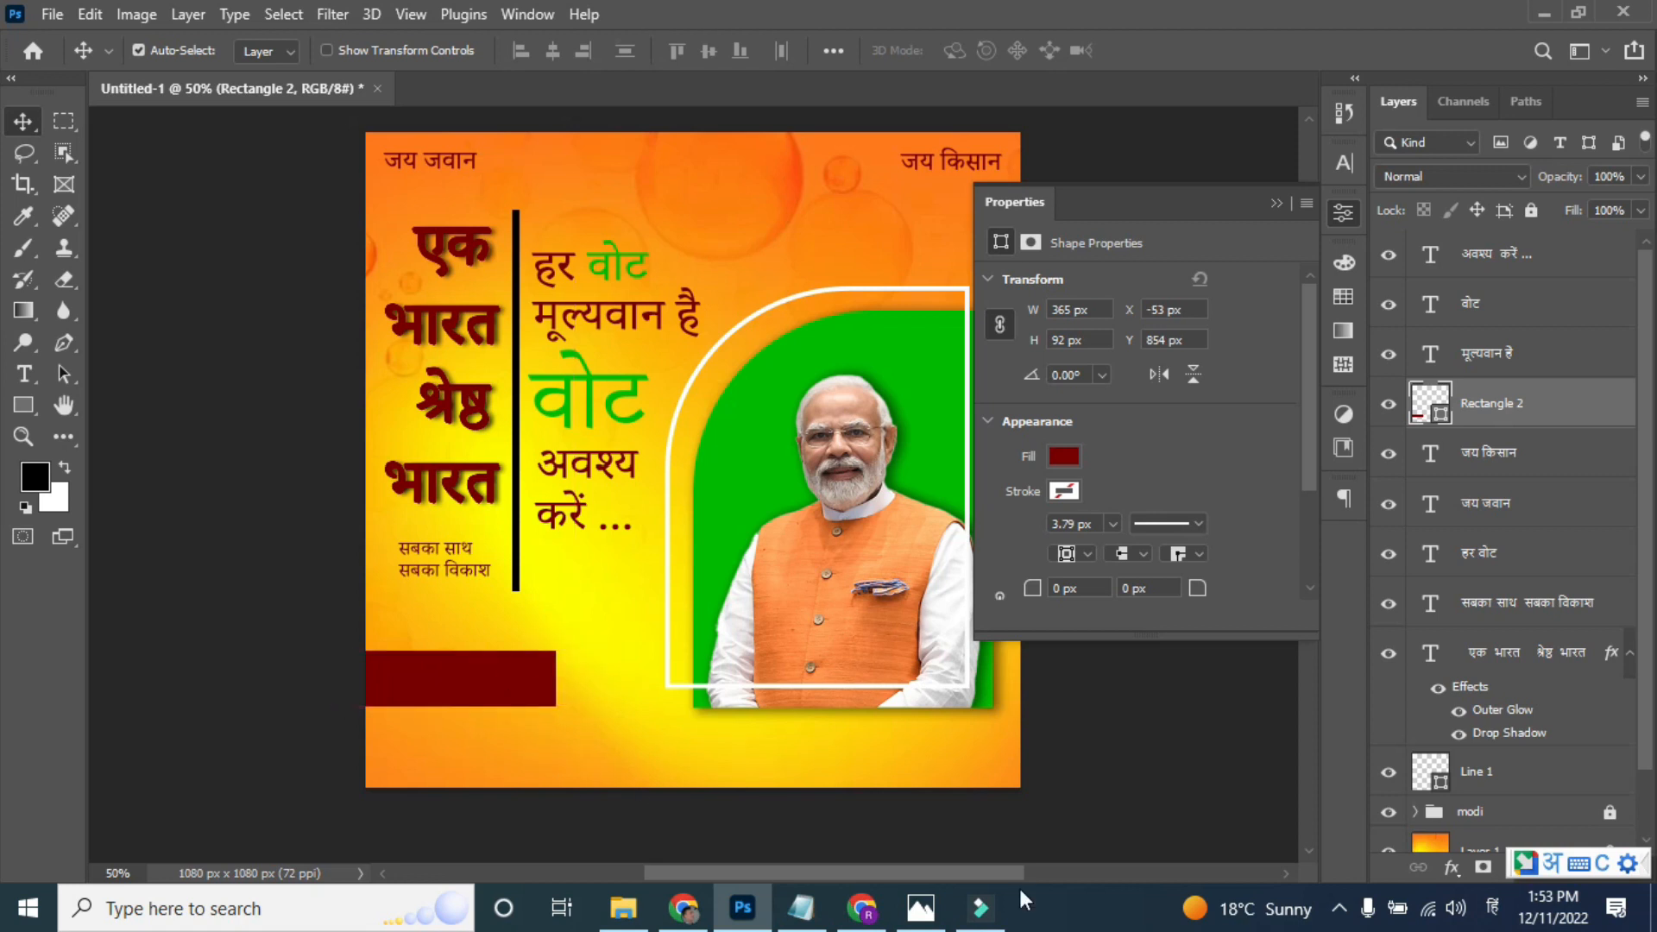
- Switch to Notepad and copy the two lines भाजपा हैं and तो भरोसा है
click(801, 907)
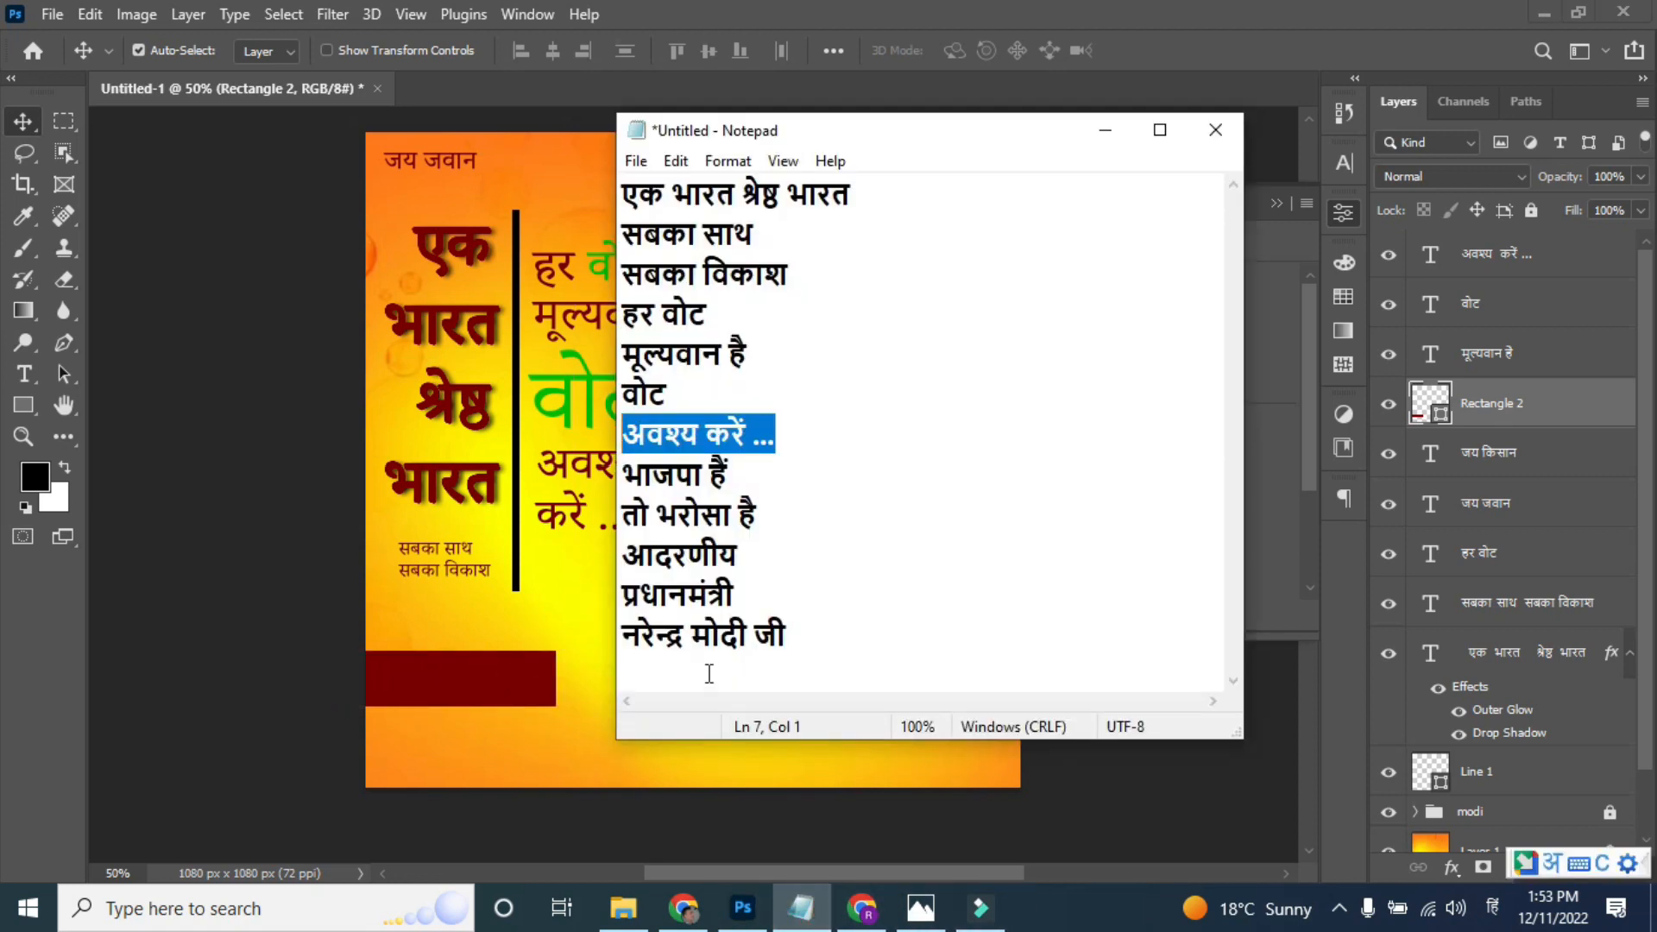
drag(785, 511, 587, 480)
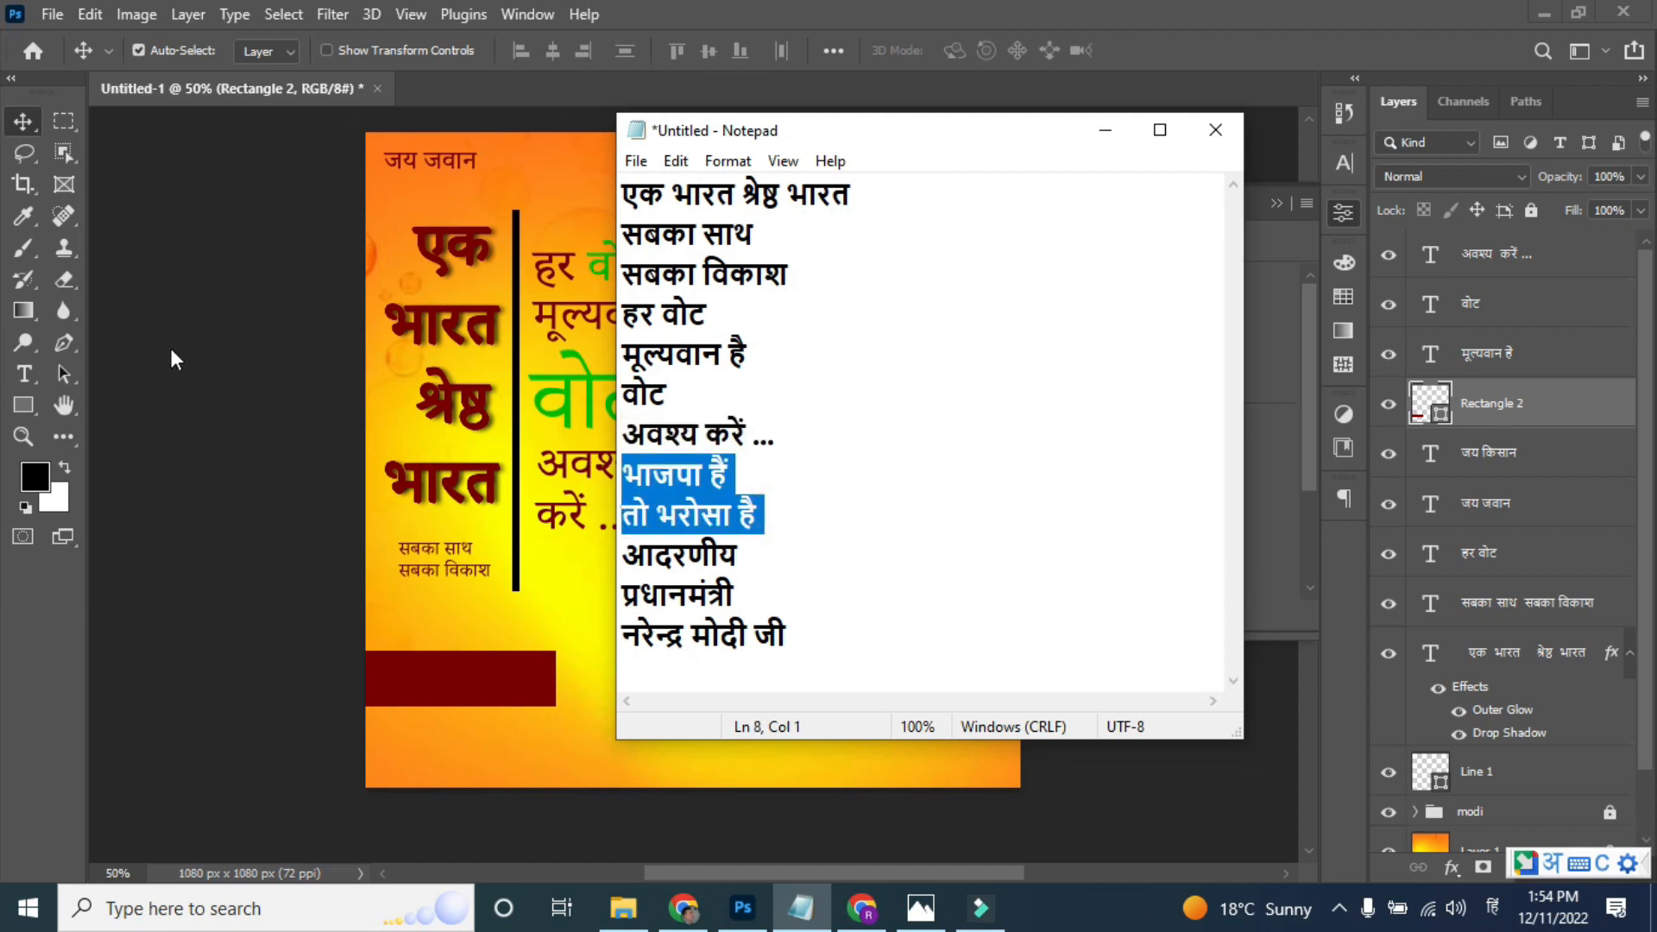
click(1104, 130)
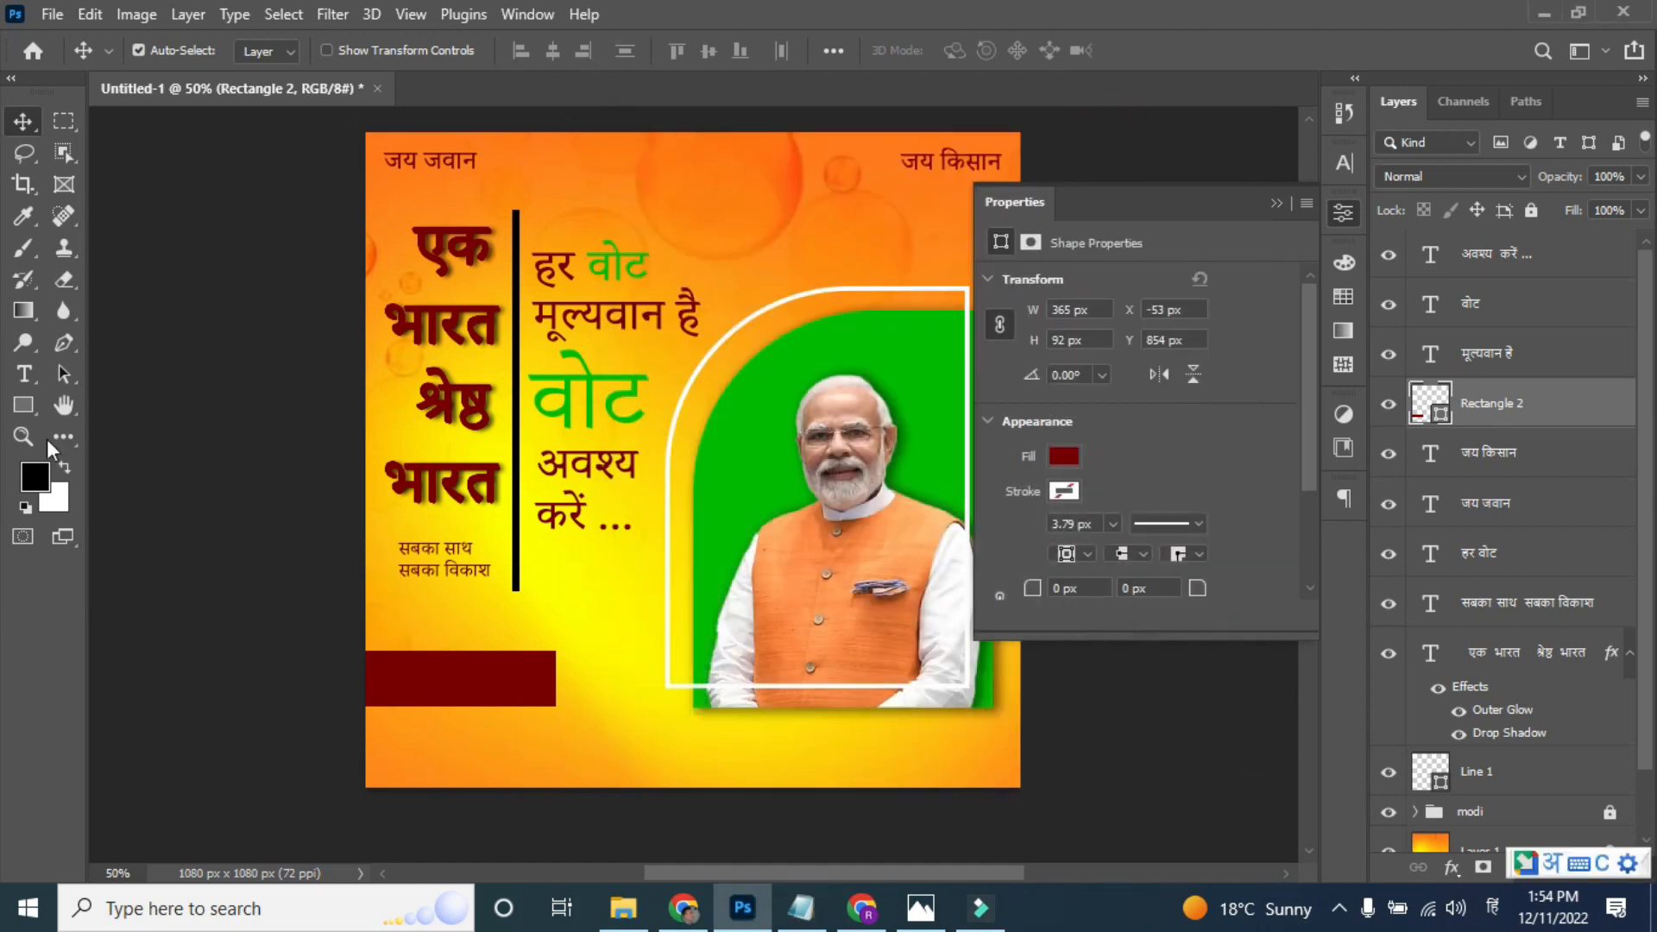
click(24, 373)
click(370, 674)
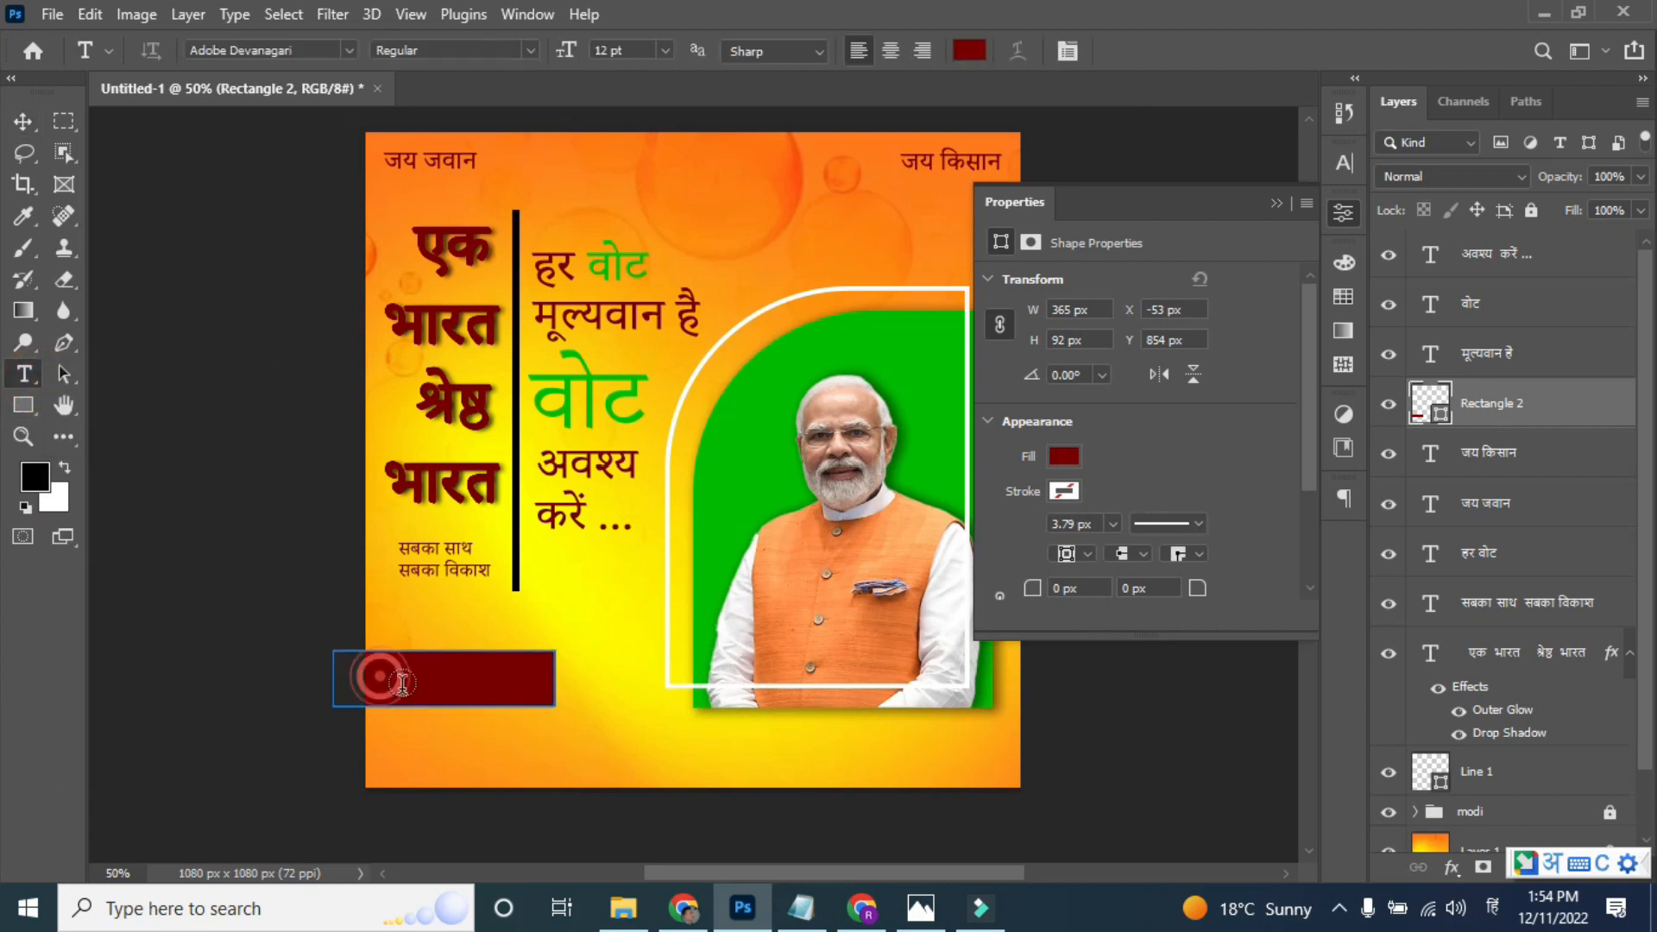
click(23, 121)
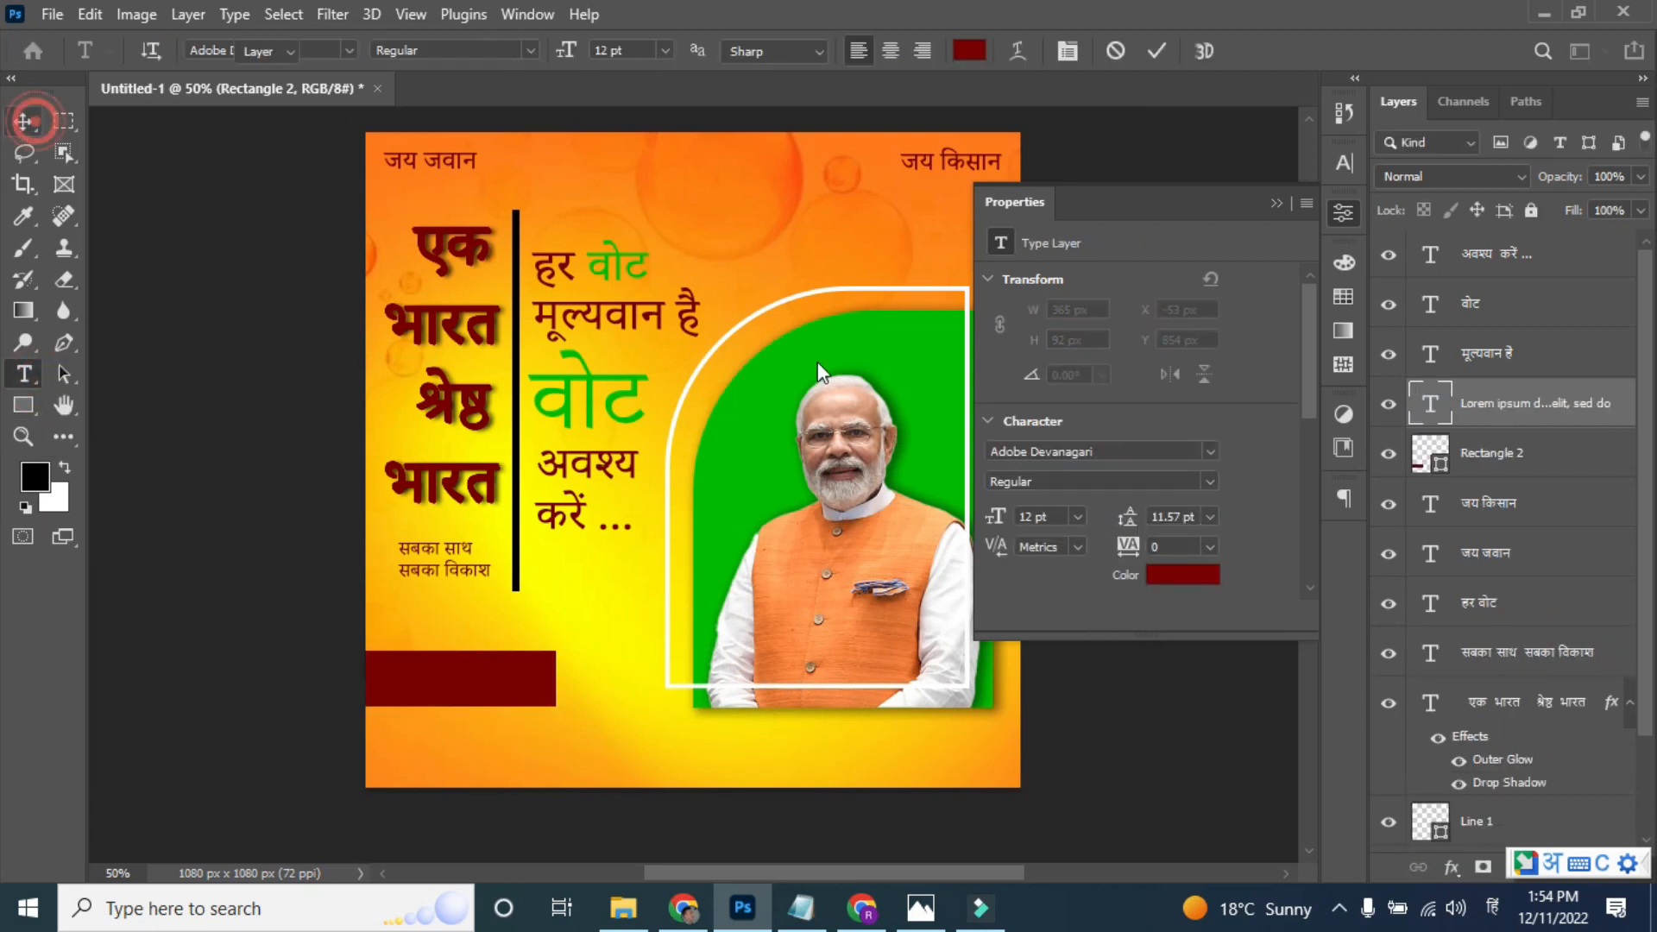
key(Delete)
- Paste भाजपा हैं तो भरोसा है as a new text, enlarge it to about 42 pt and place it over the dark red banner
key(t)
click(418, 624)
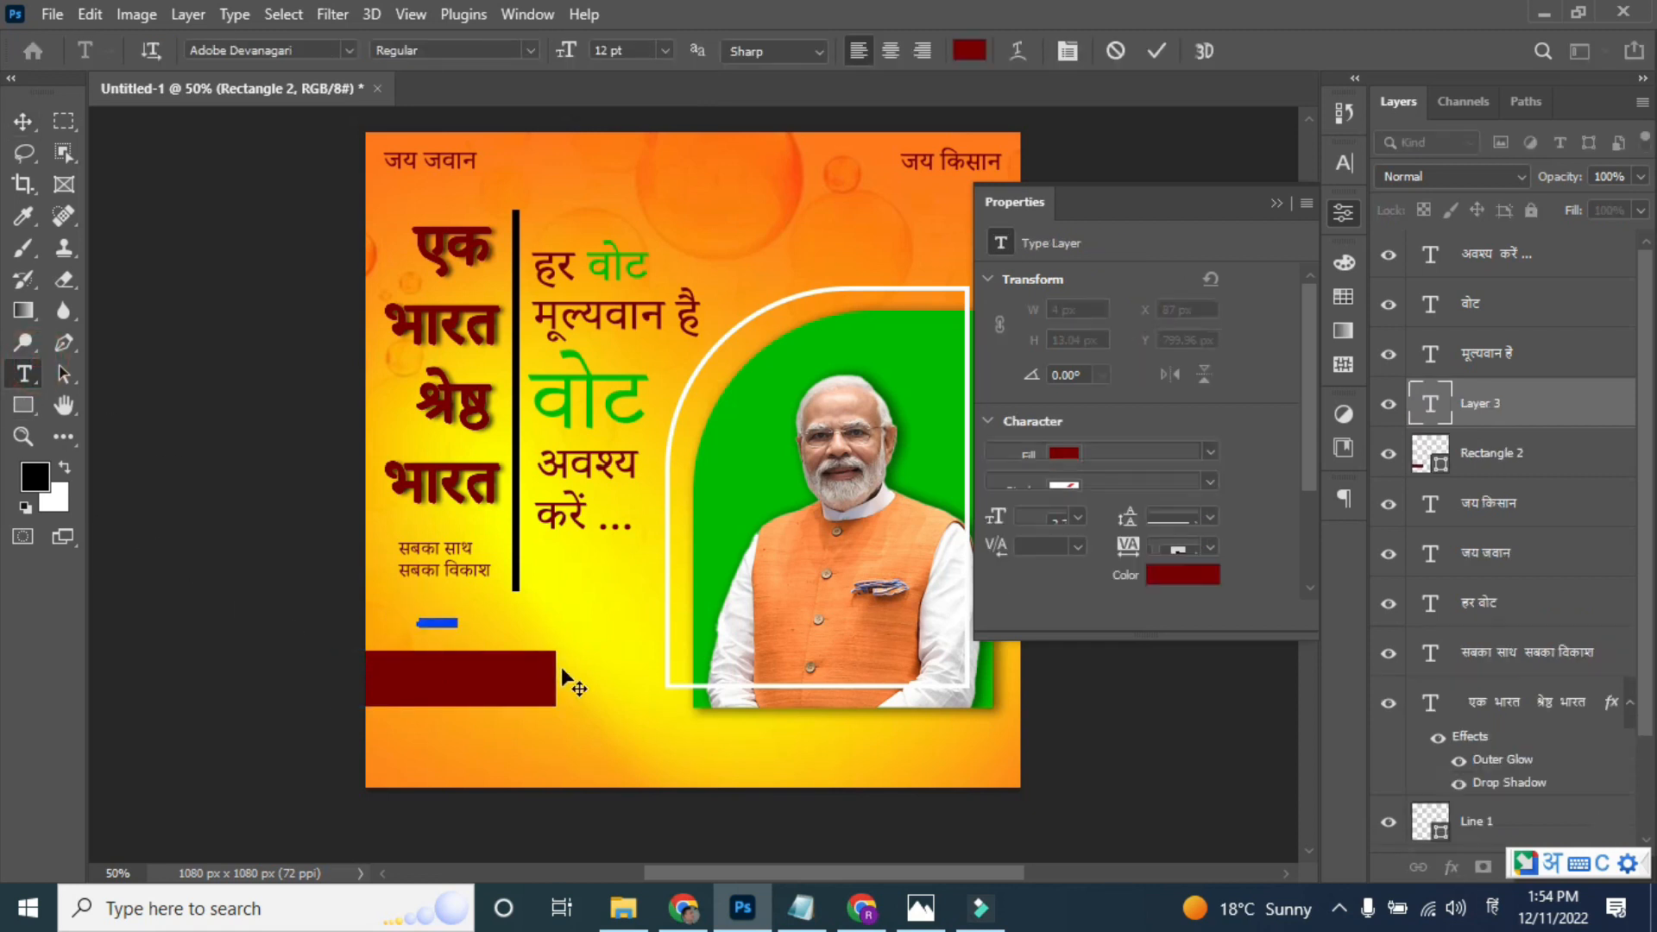
click(24, 121)
key(ctrl+t)
drag(439, 632, 458, 680)
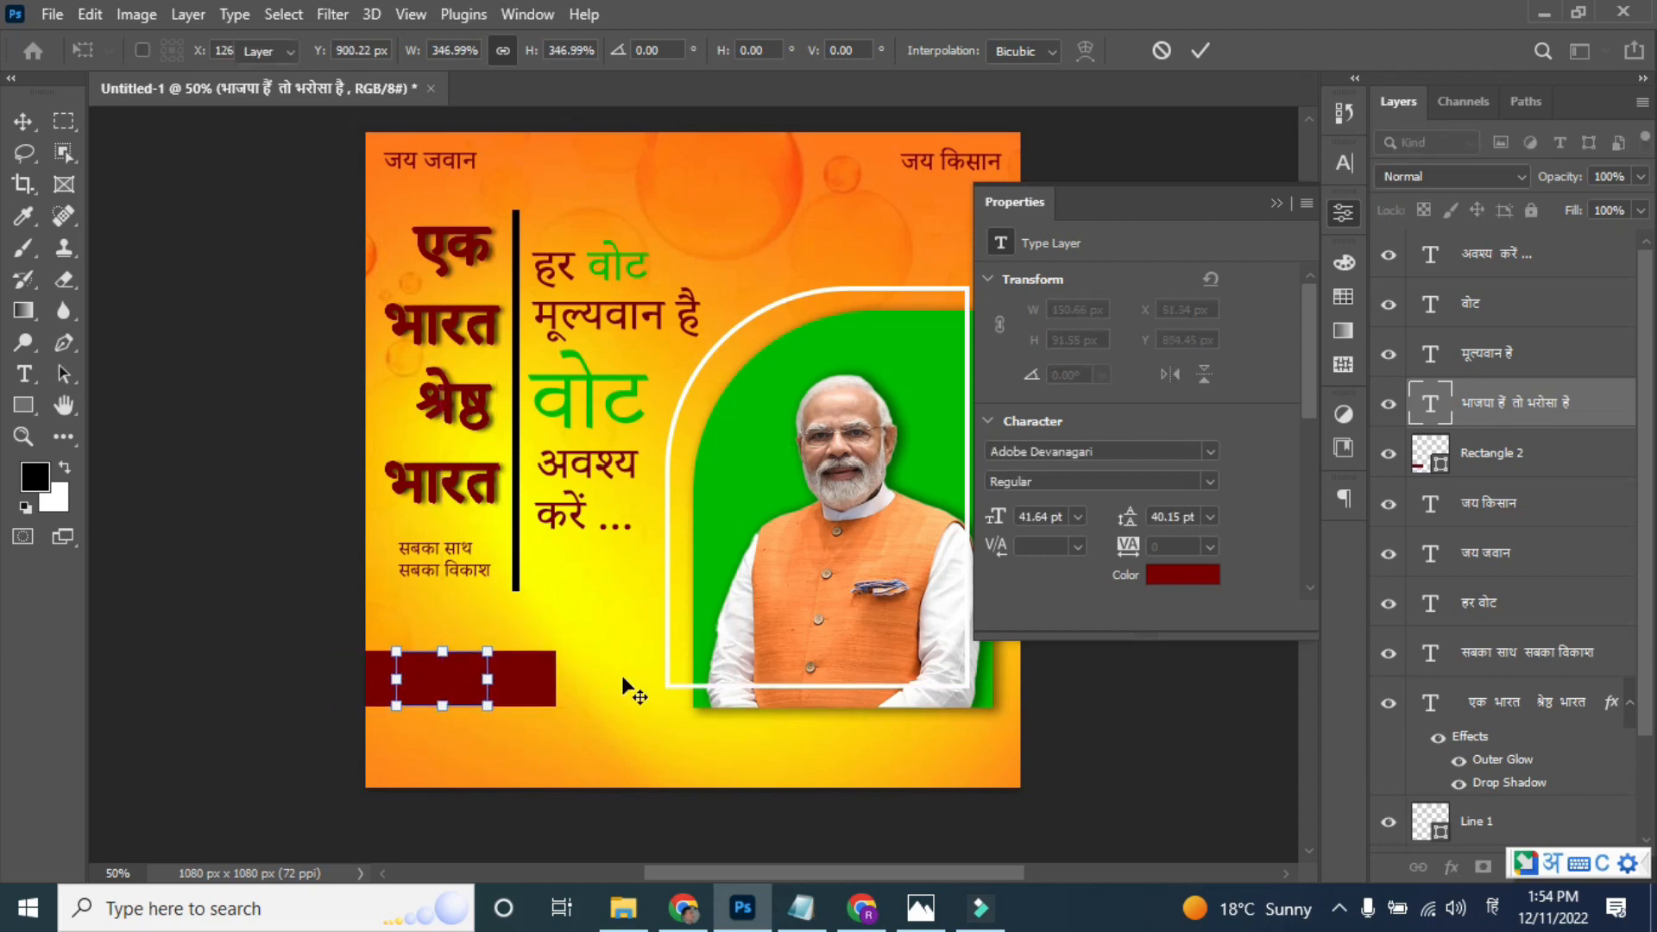
key(Return)
- Color the banner text भाजपा हैं तो भरोसा है white (ffffff) and adjust its position on the dark red rectangle
click(1344, 171)
click(1277, 289)
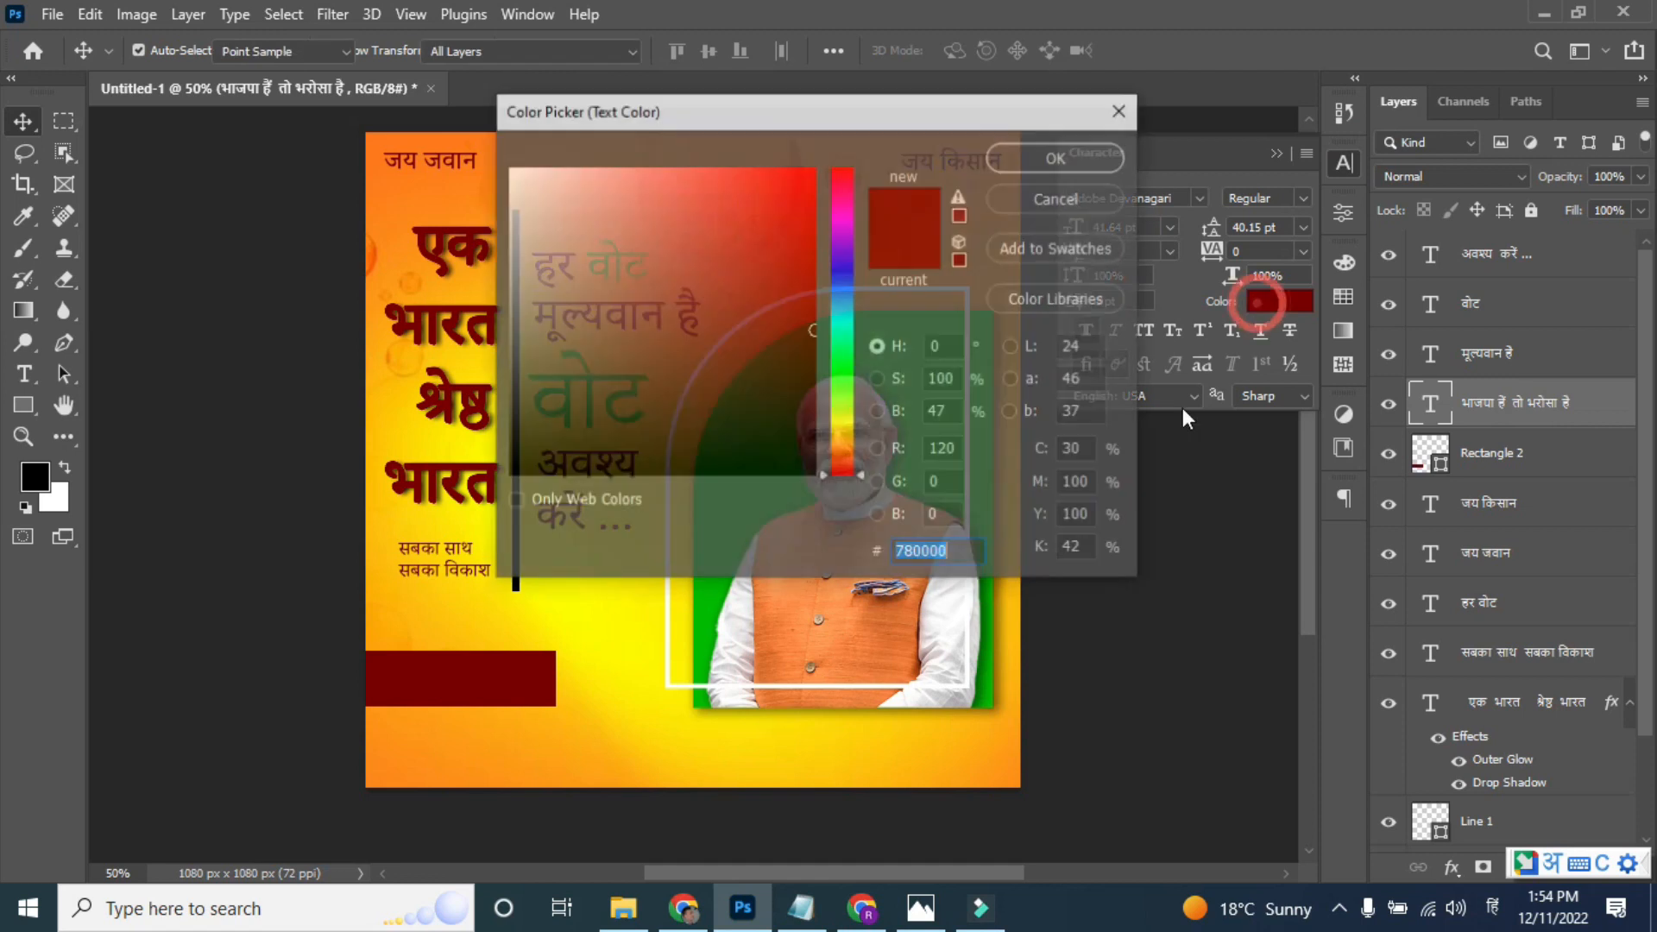
click(574, 279)
drag(574, 279, 509, 169)
click(1106, 159)
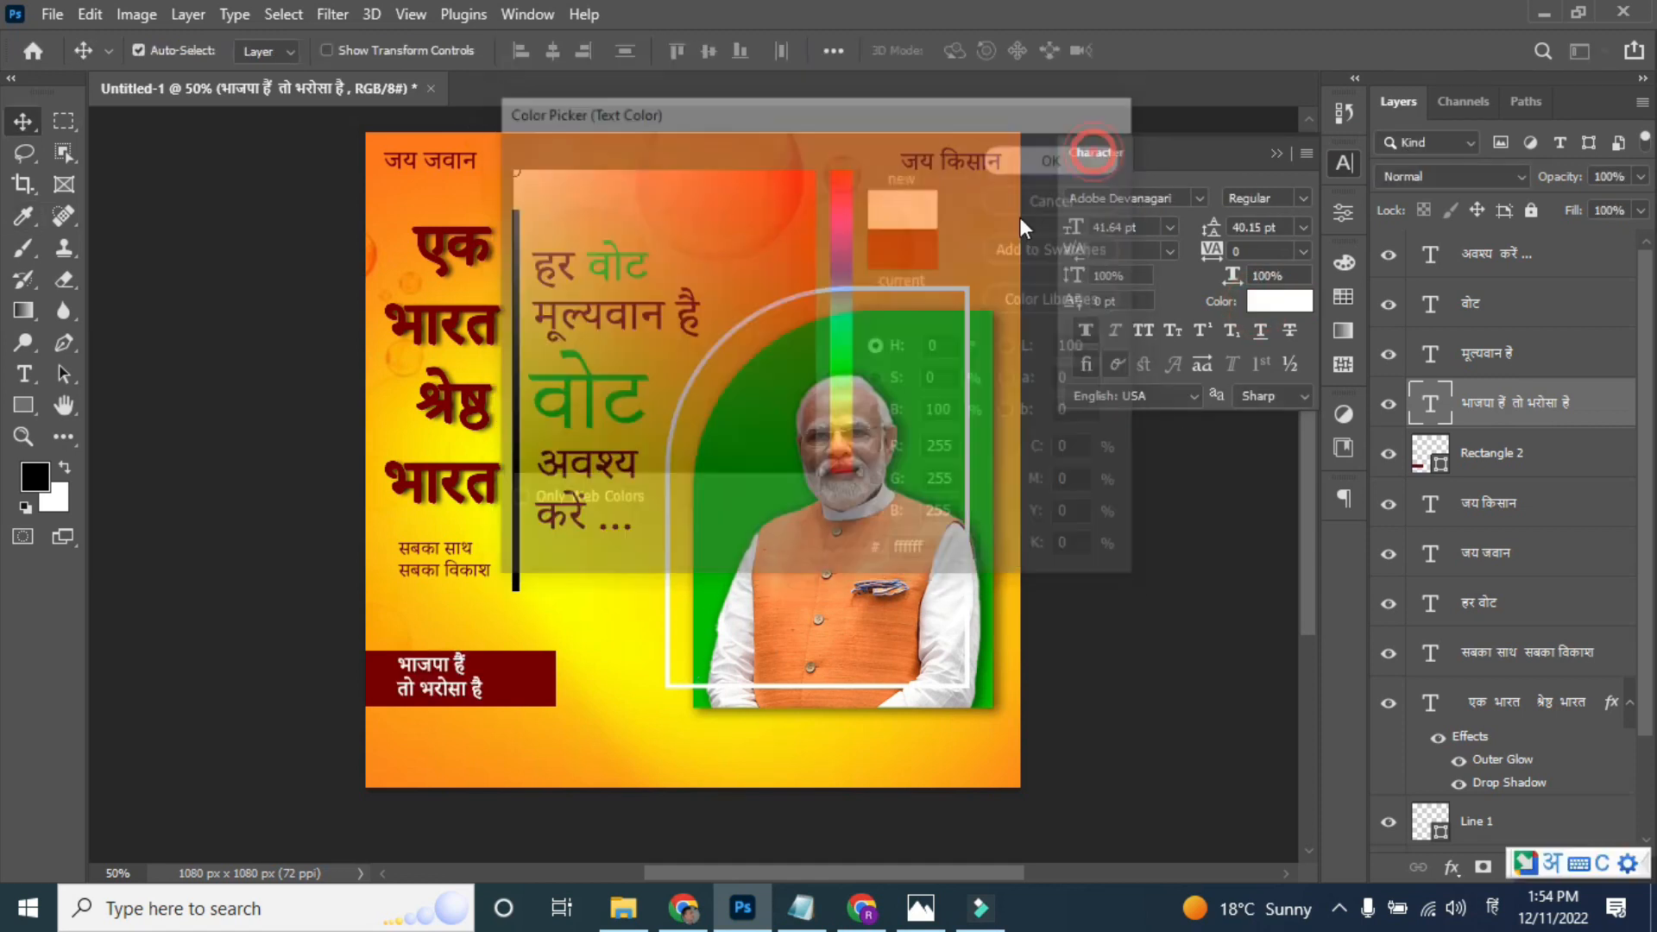
drag(464, 697, 449, 695)
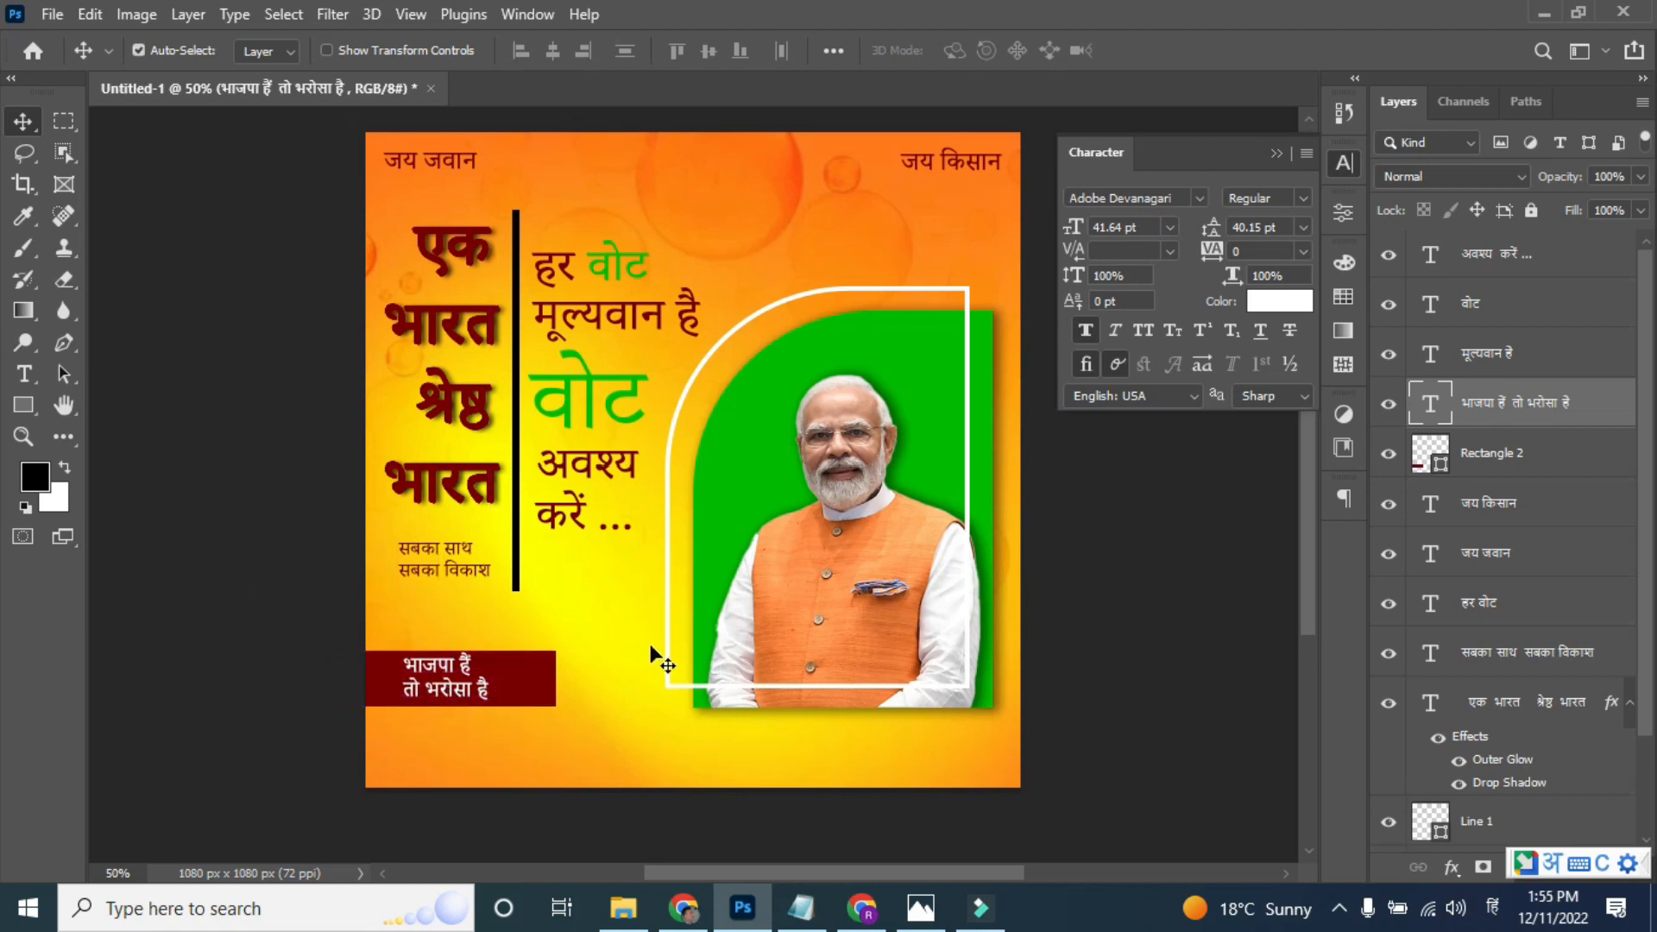
- Switch to Chrome and copy the round orange and green lotus logo from the bjp kamal ka phul image results
click(859, 907)
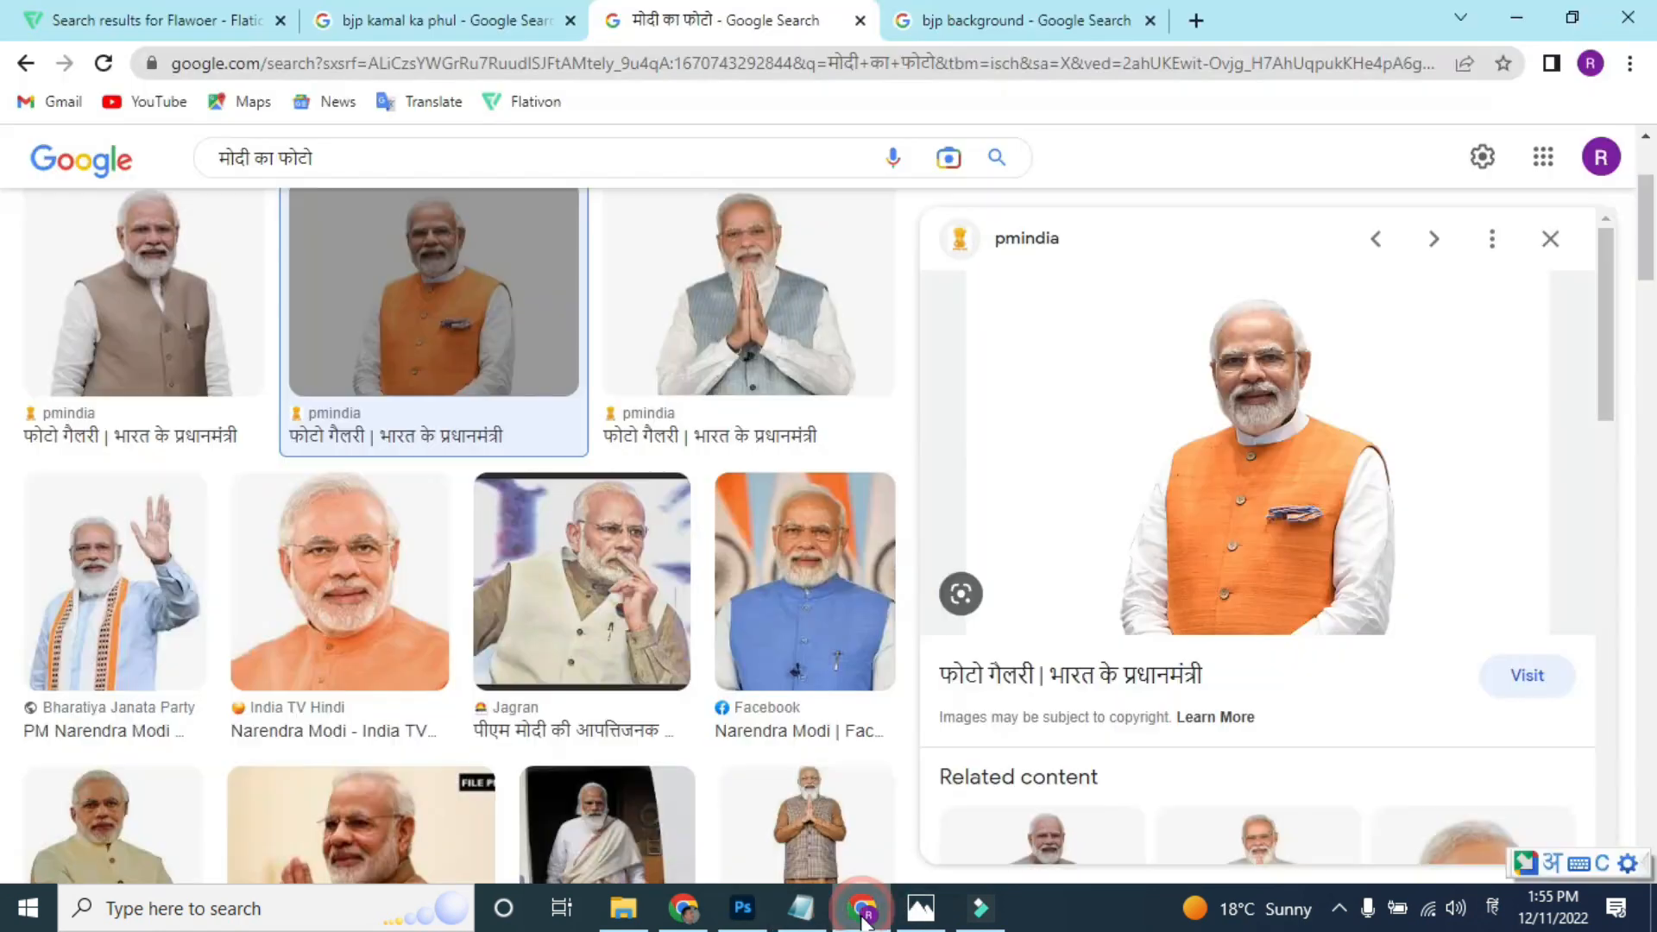
click(466, 26)
right_click(1249, 442)
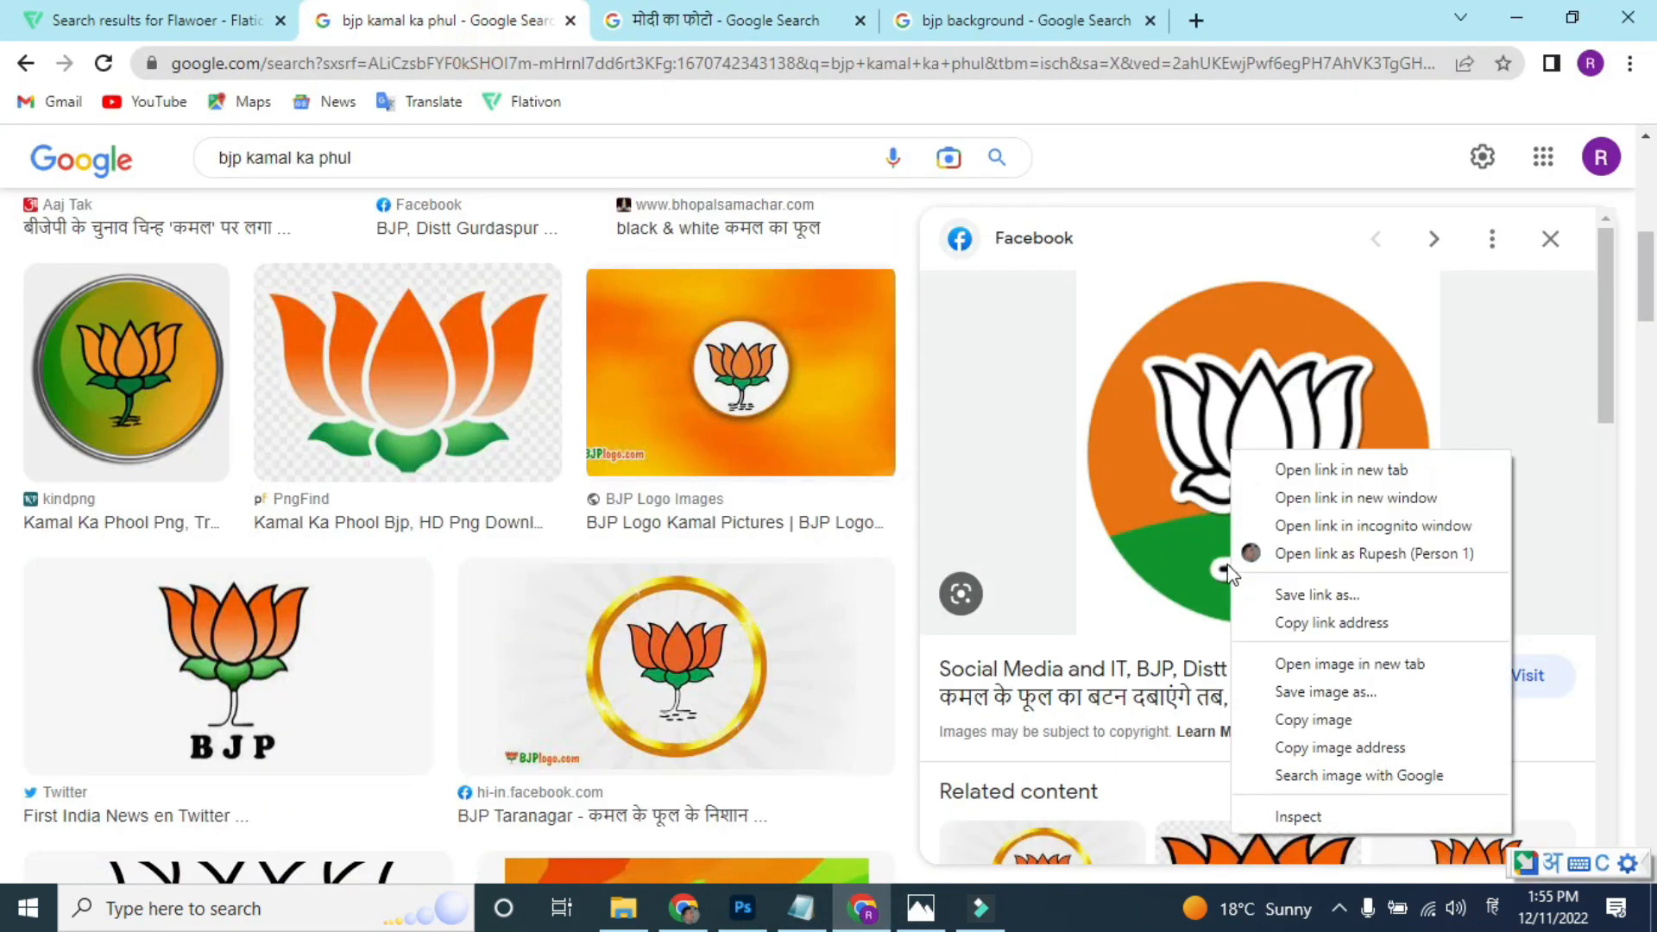
click(1294, 716)
- Return to Photoshop, paste the lotus logo into the poster and place it over the dark red banner's right end
click(742, 907)
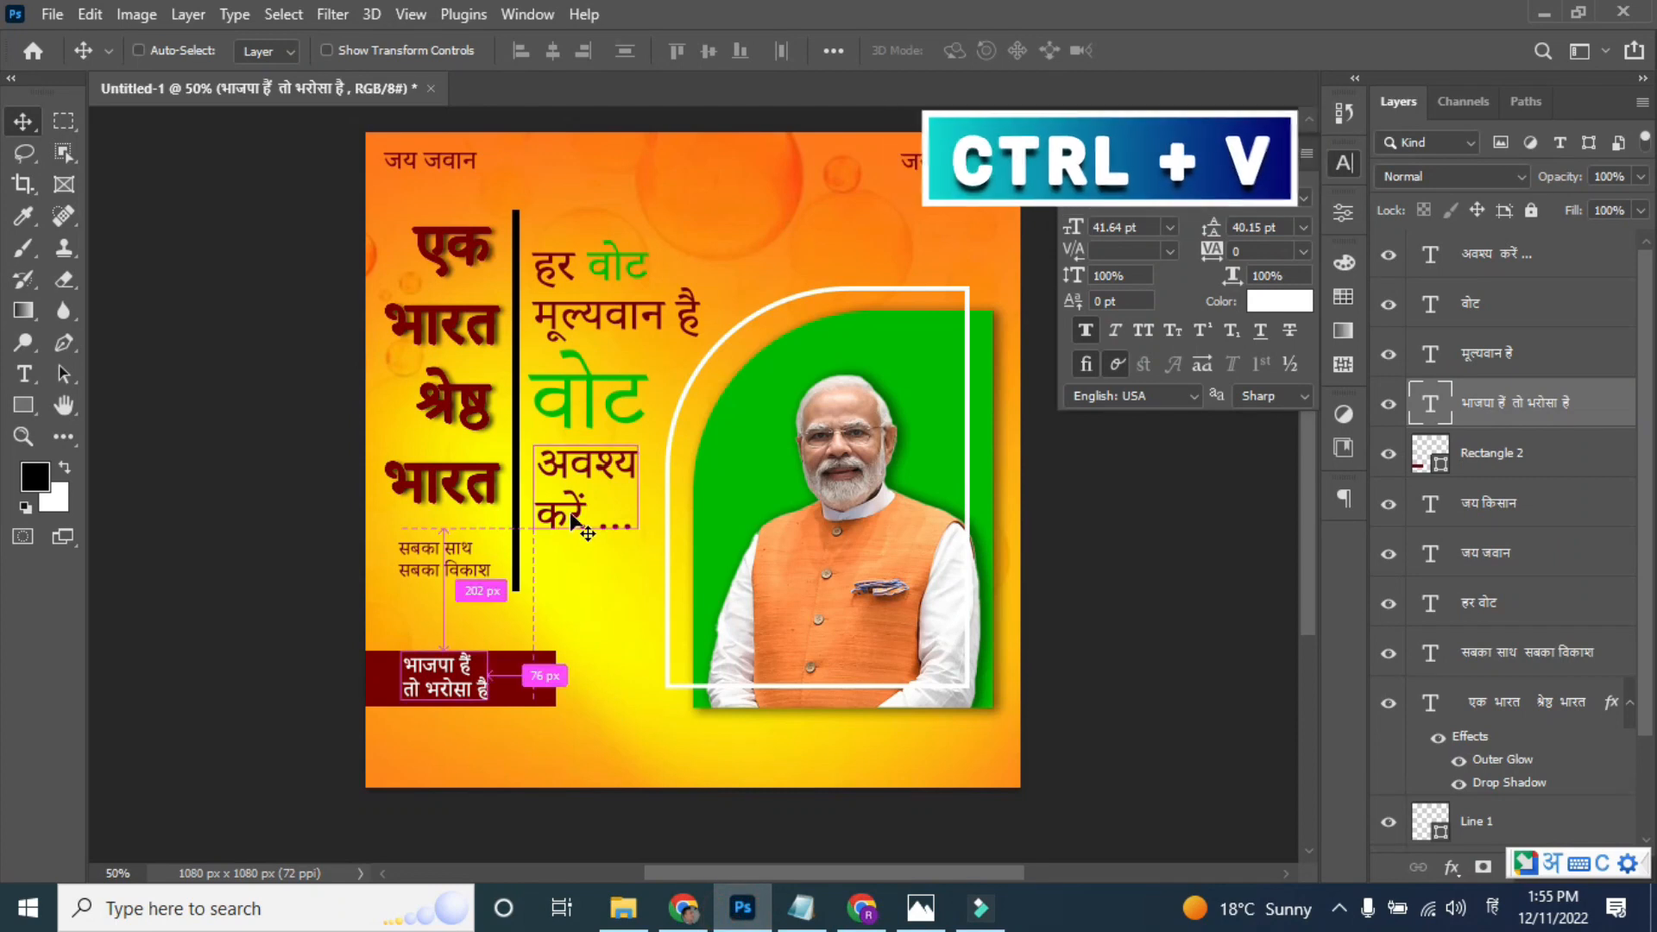
key(ctrl+v)
drag(685, 502, 583, 704)
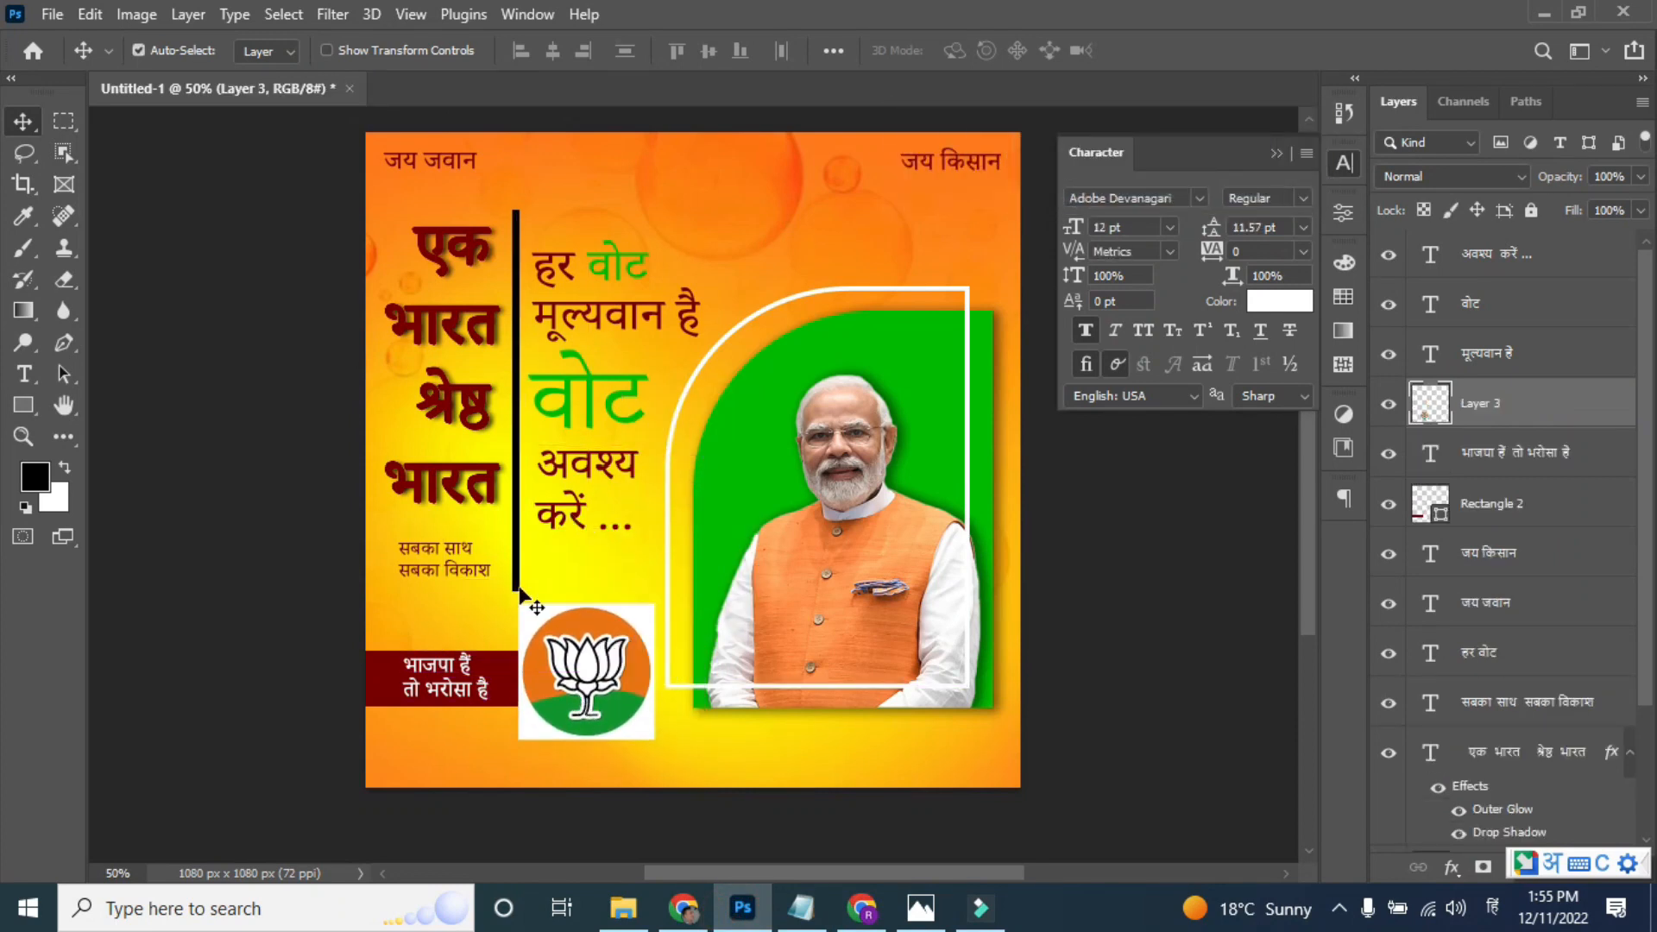
- Remove the white background around the round lotus logo by selecting the circle, inverting the selection and deleting the corners
click(283, 13)
click(333, 321)
click(63, 155)
right_click(63, 155)
click(138, 206)
click(180, 50)
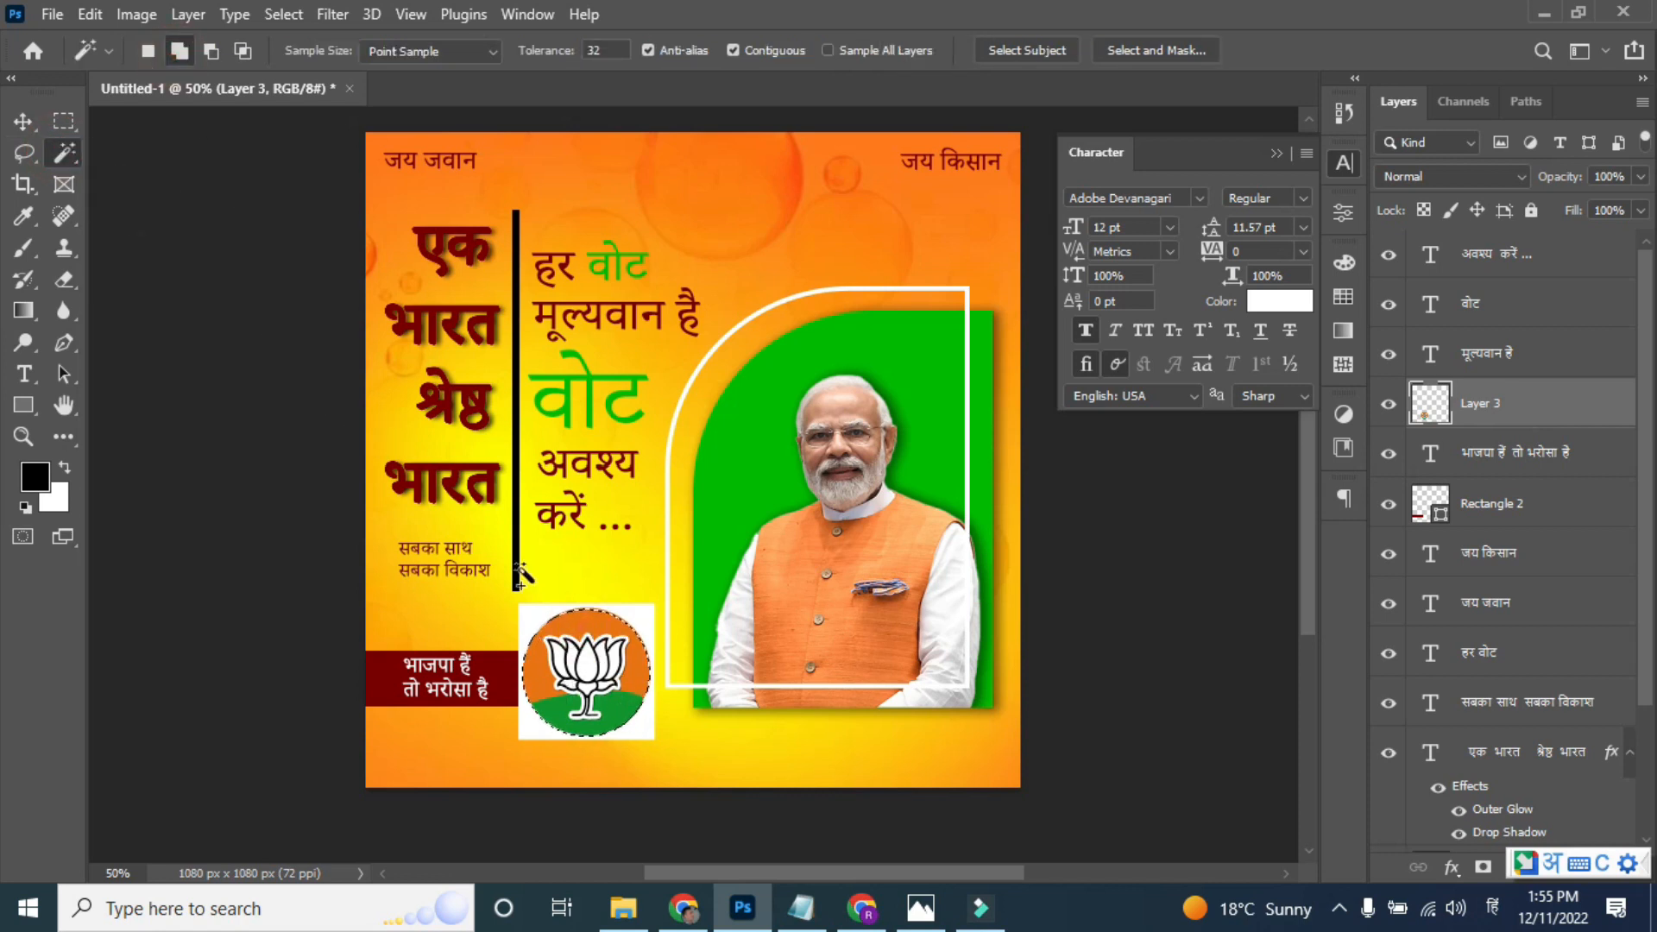
click(284, 15)
click(312, 108)
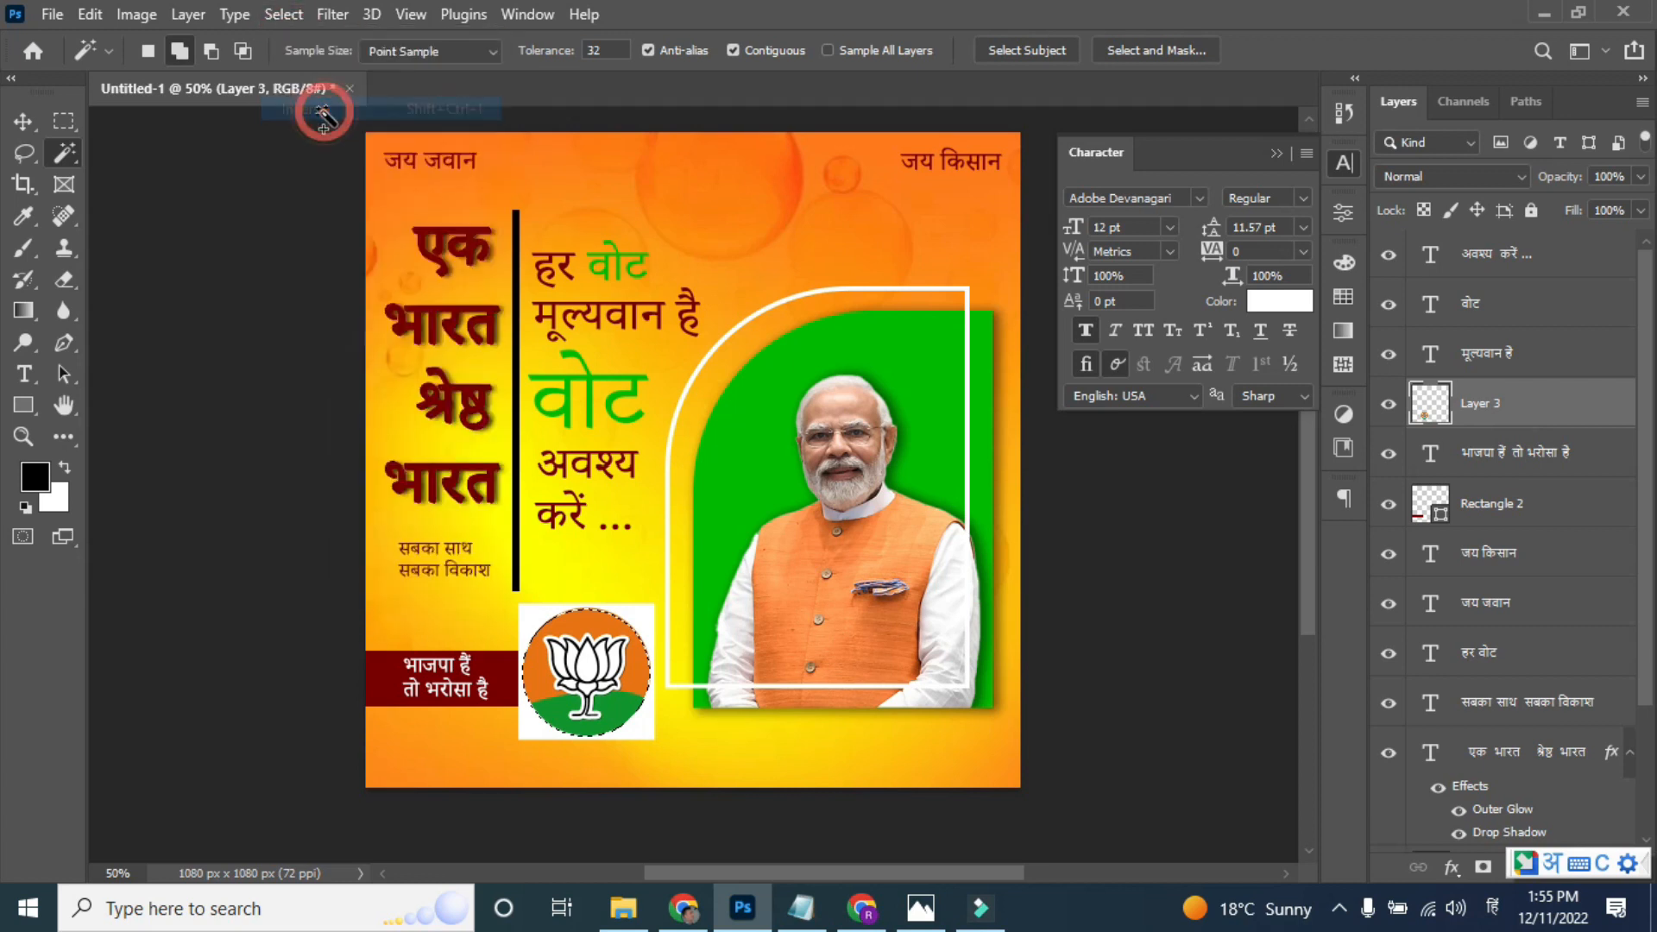
key(ctrl+d)
- Scale the lotus logo to about 76% and center it on the dark red banner's right end
key(v)
key(ctrl)
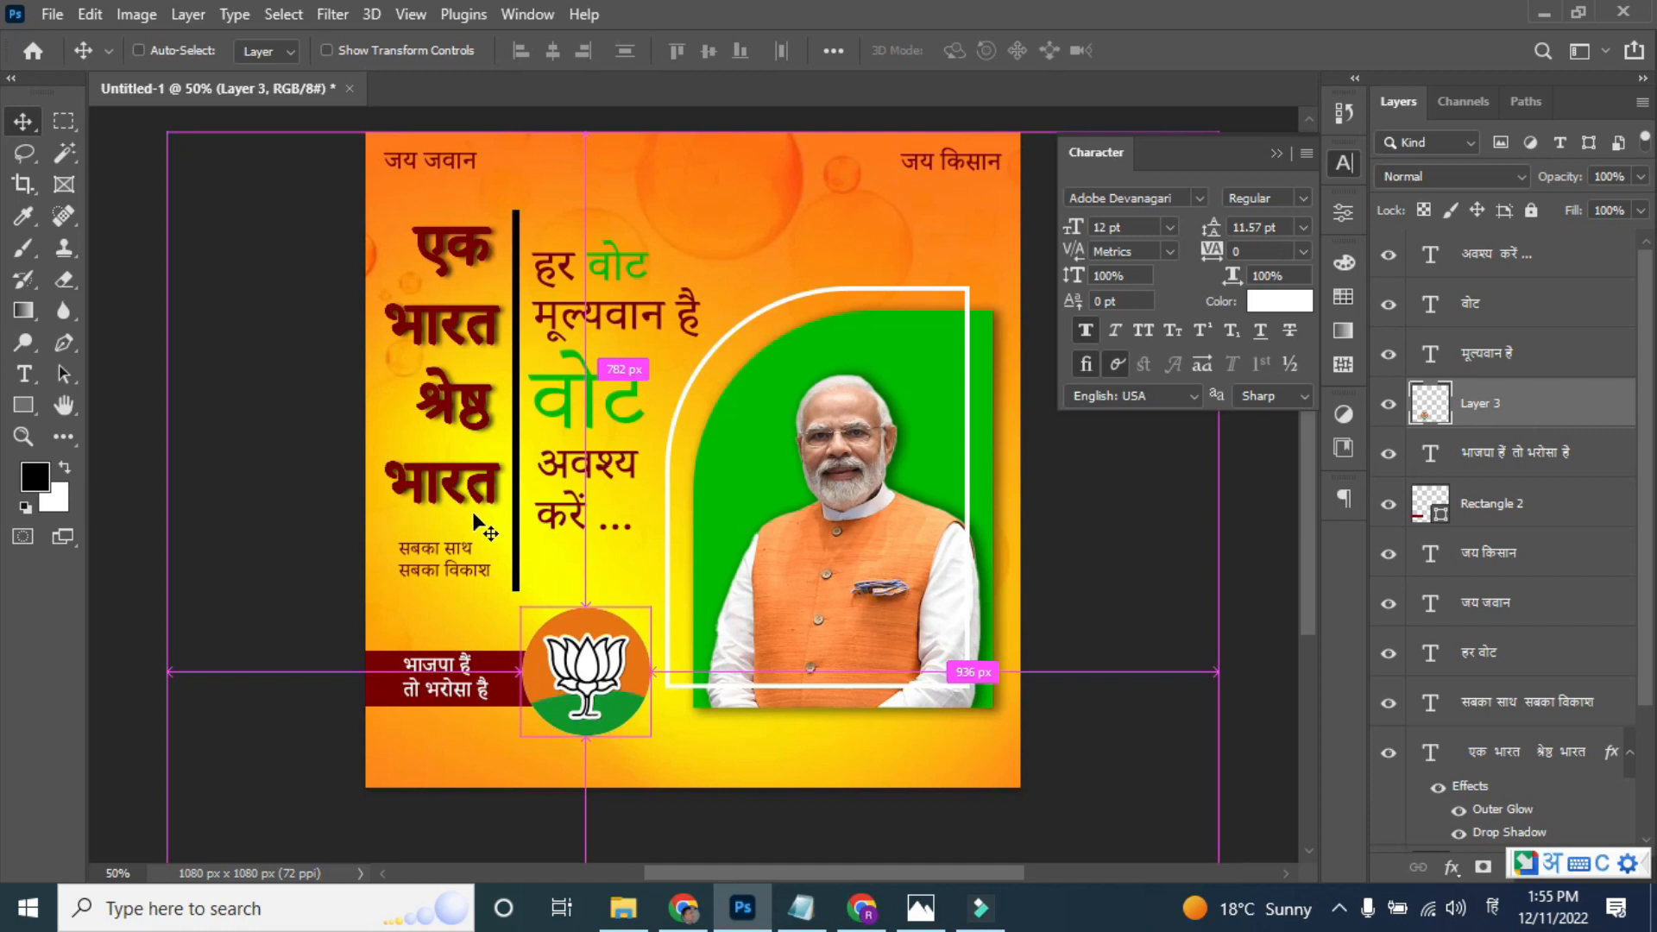
key(ctrl+t)
drag(647, 734, 584, 683)
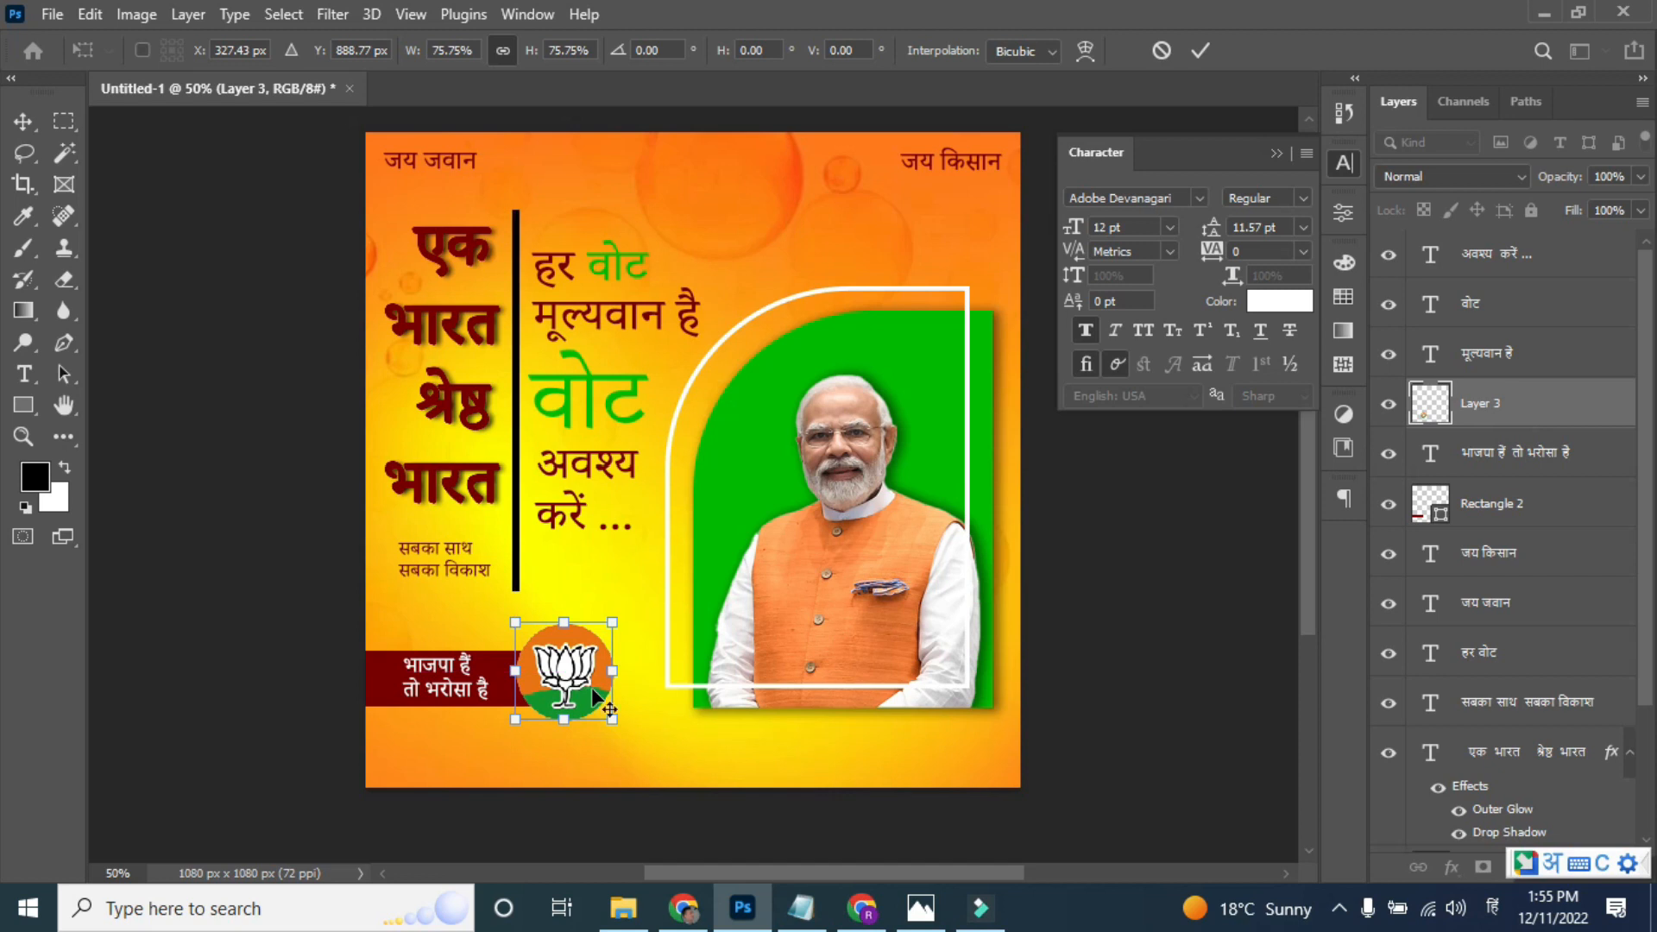
key(Return)
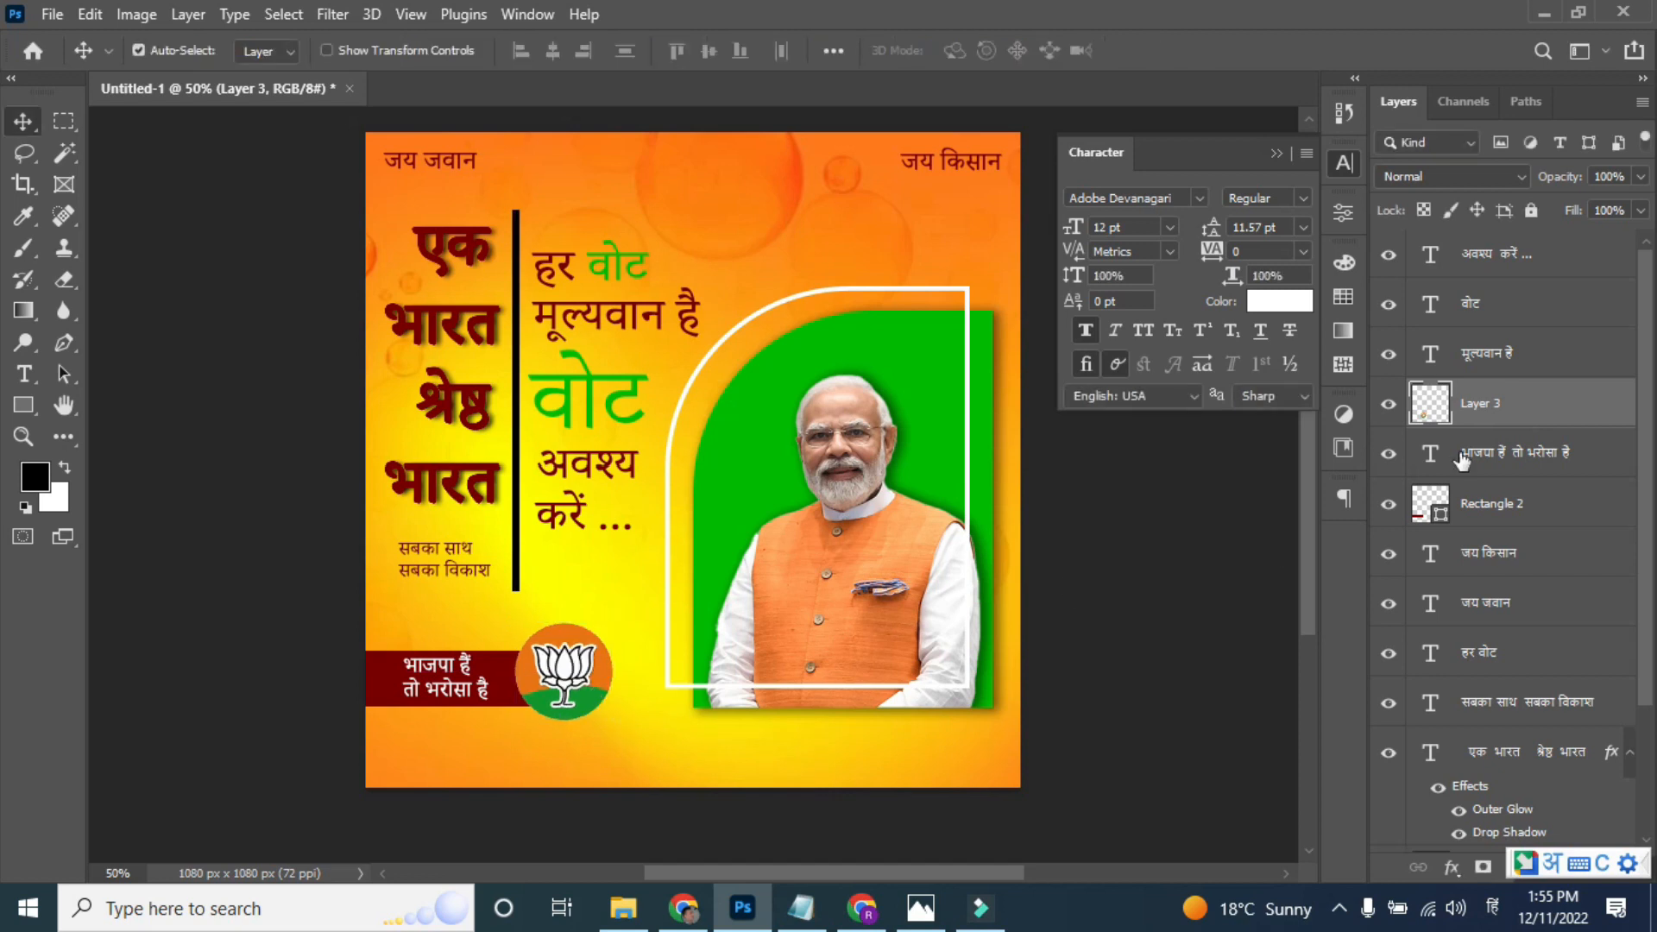
- Add a dark red Outer Glow to the lotus logo with 100% opacity, 100% spread and a size of 13 px
double_click(1614, 404)
click(798, 556)
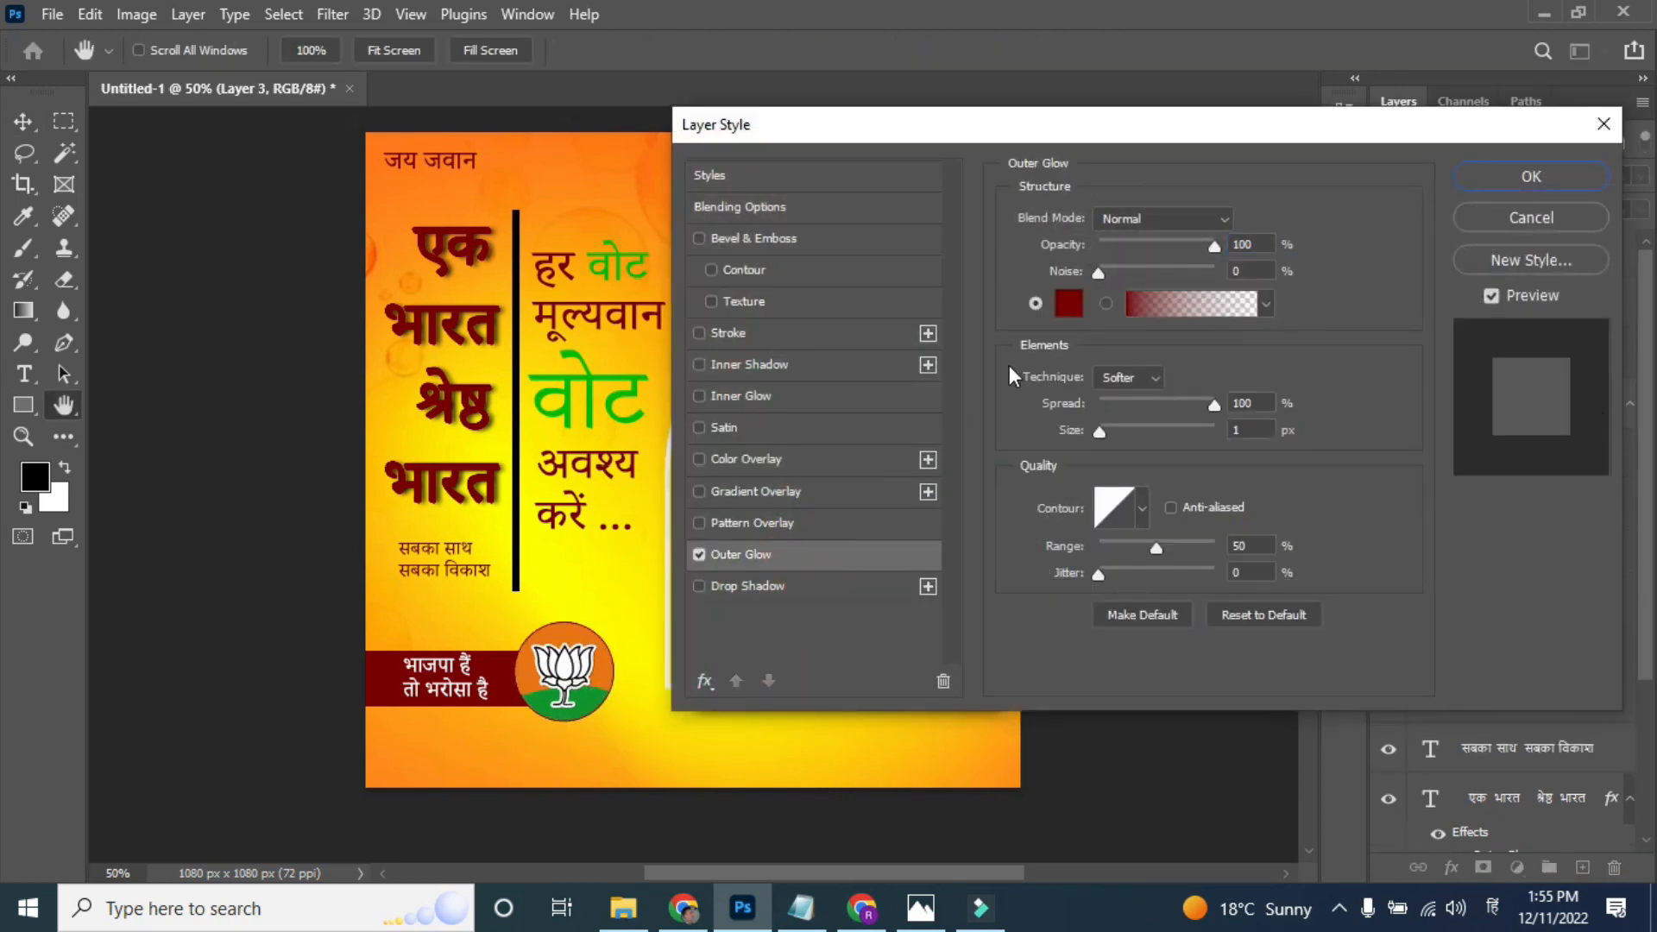
drag(1105, 430, 1113, 442)
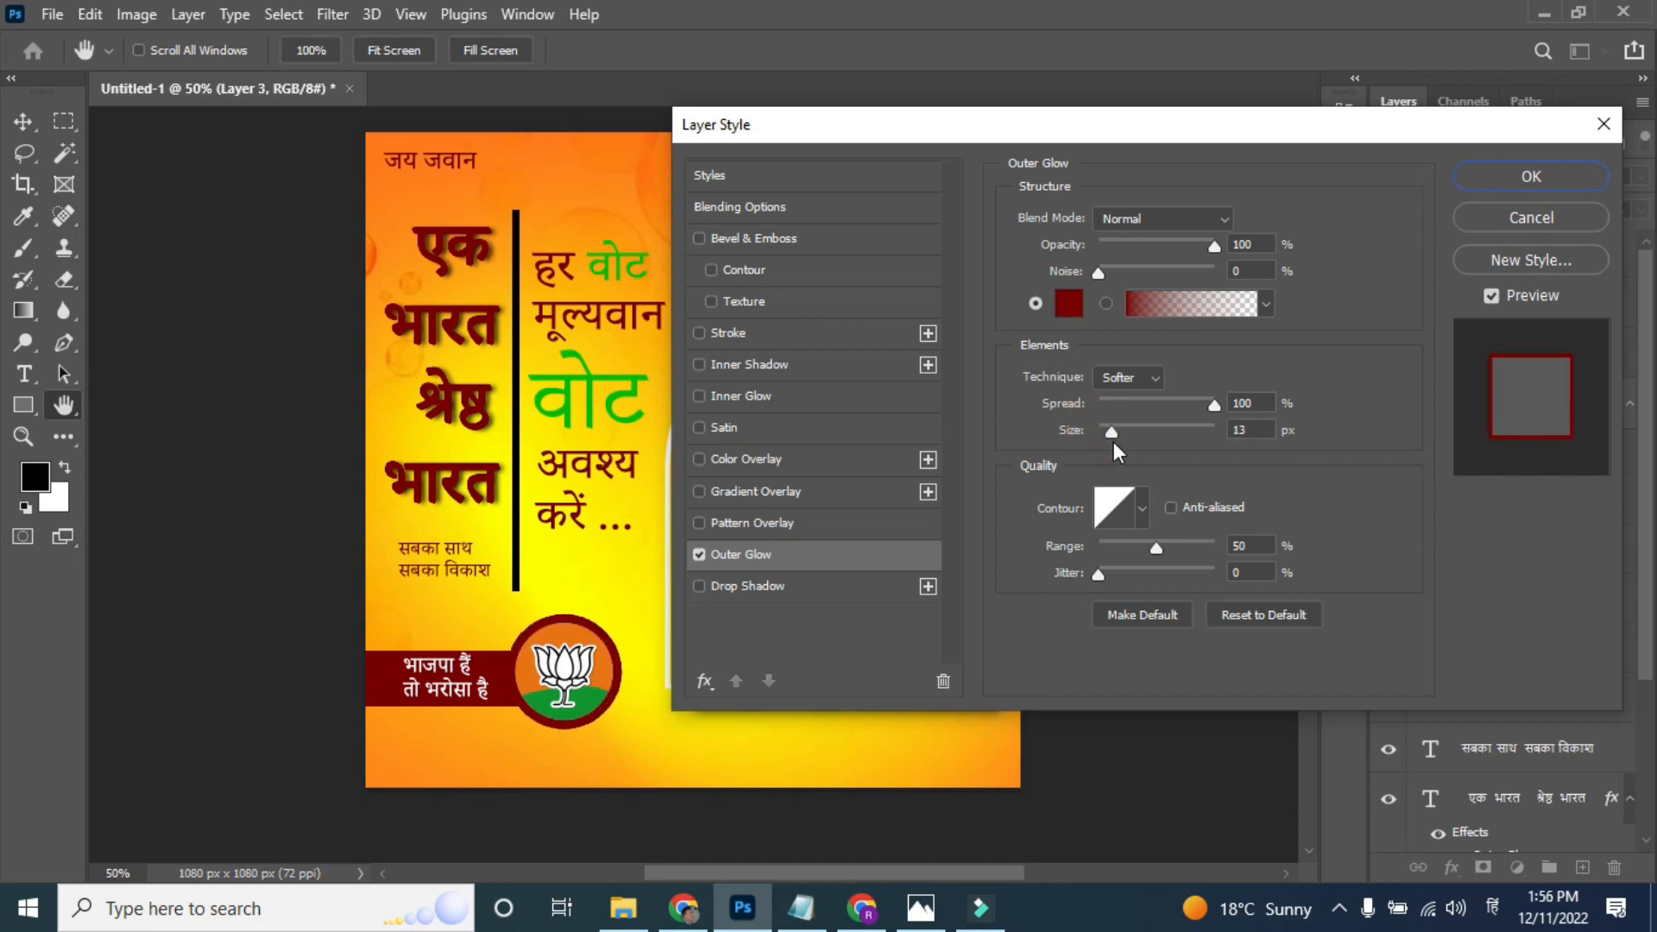
- Add a black Drop Shadow to the lotus logo with a size of 40 px and a spread of 29%
click(776, 592)
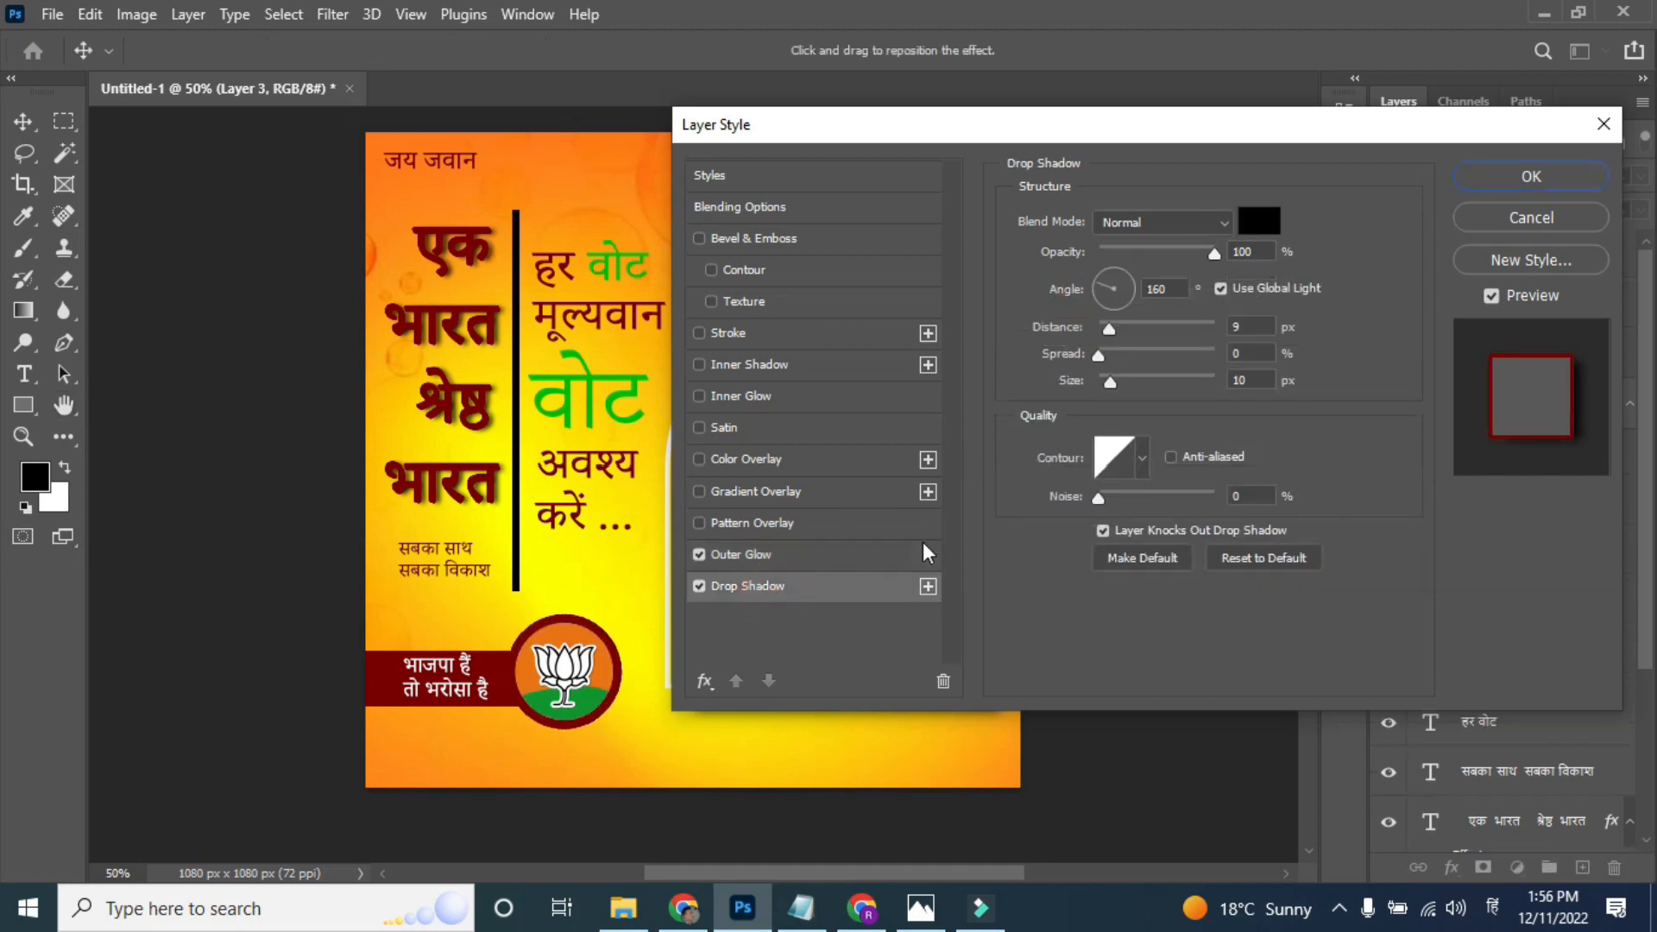
click(1117, 381)
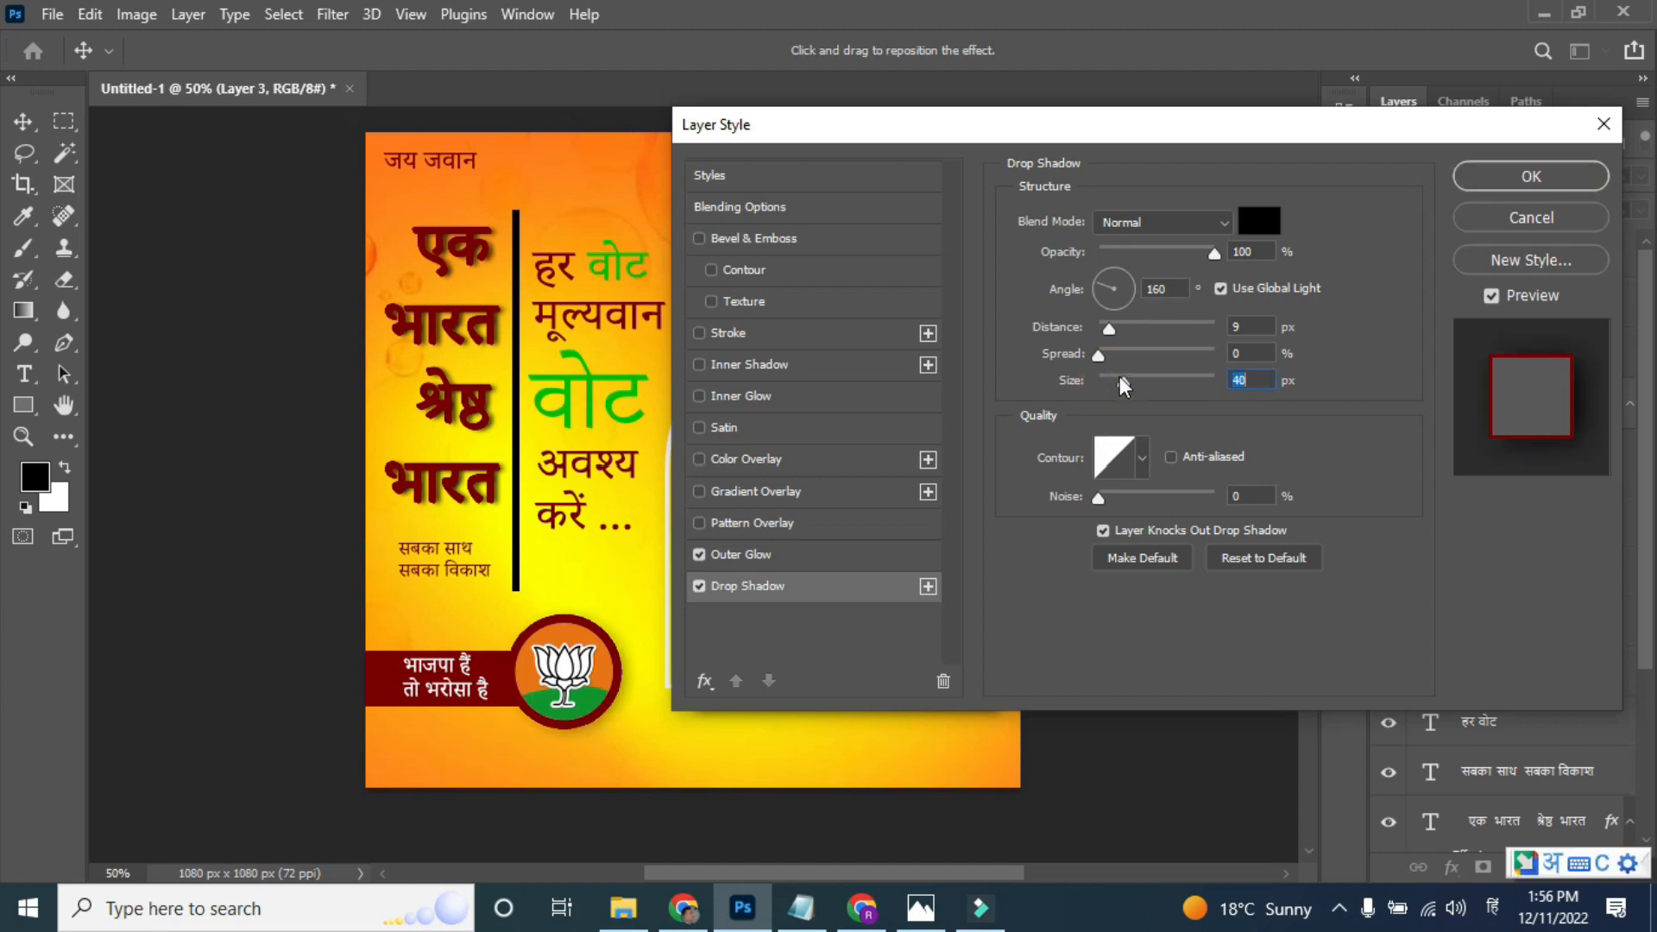
drag(1113, 358, 1132, 361)
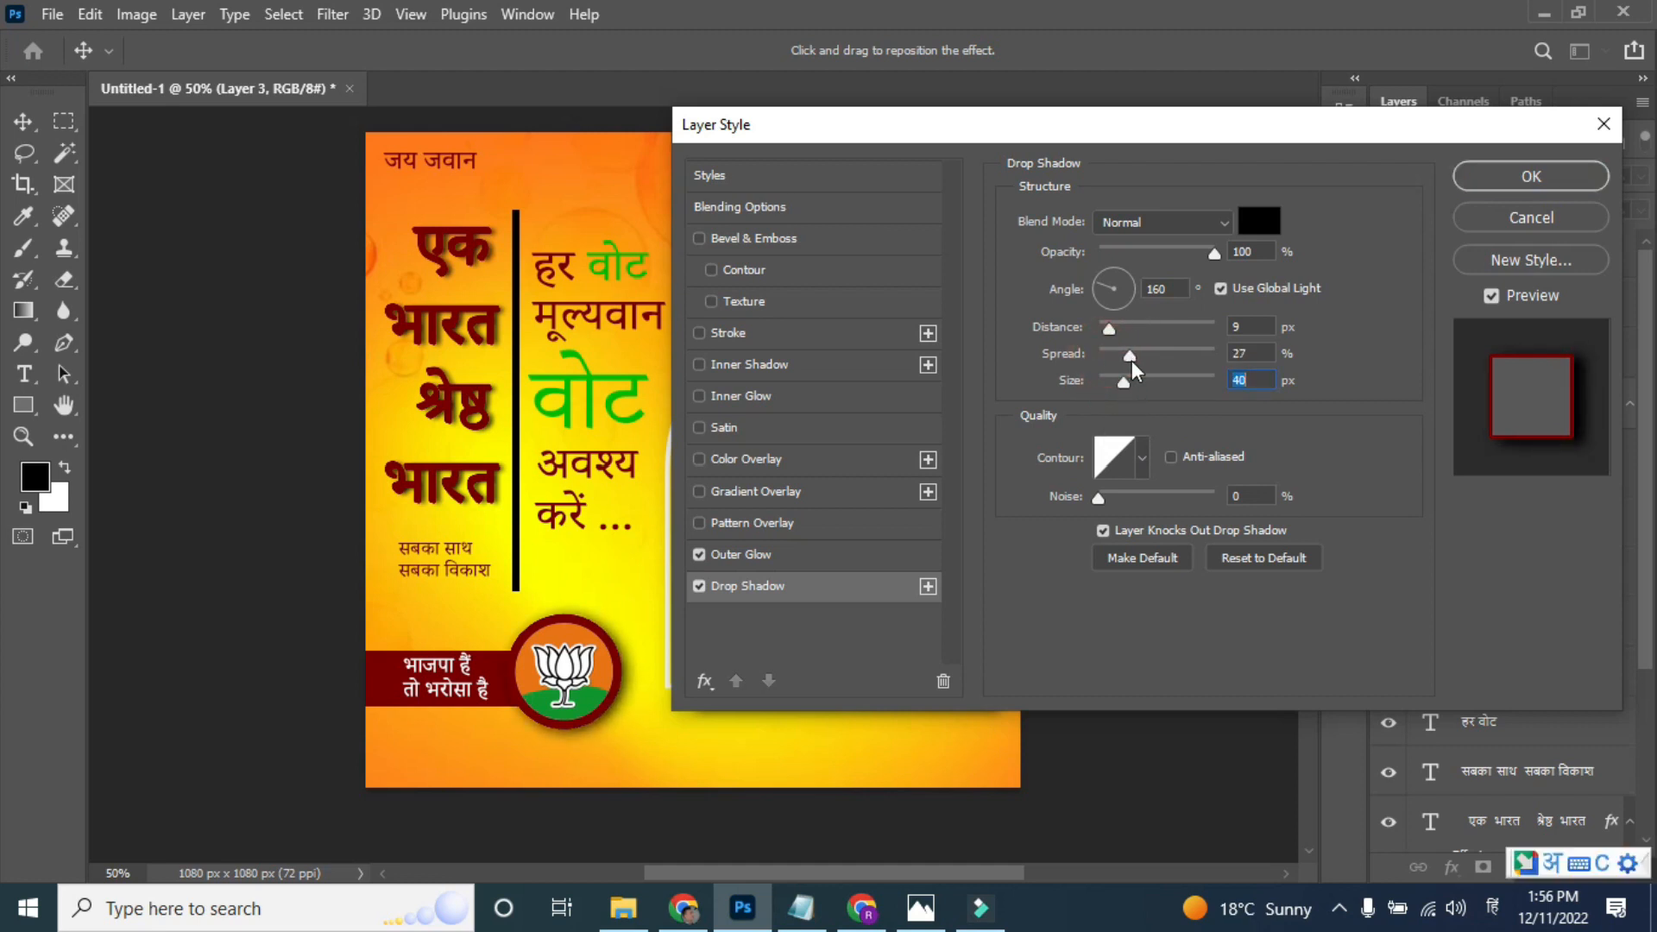
click(1531, 176)
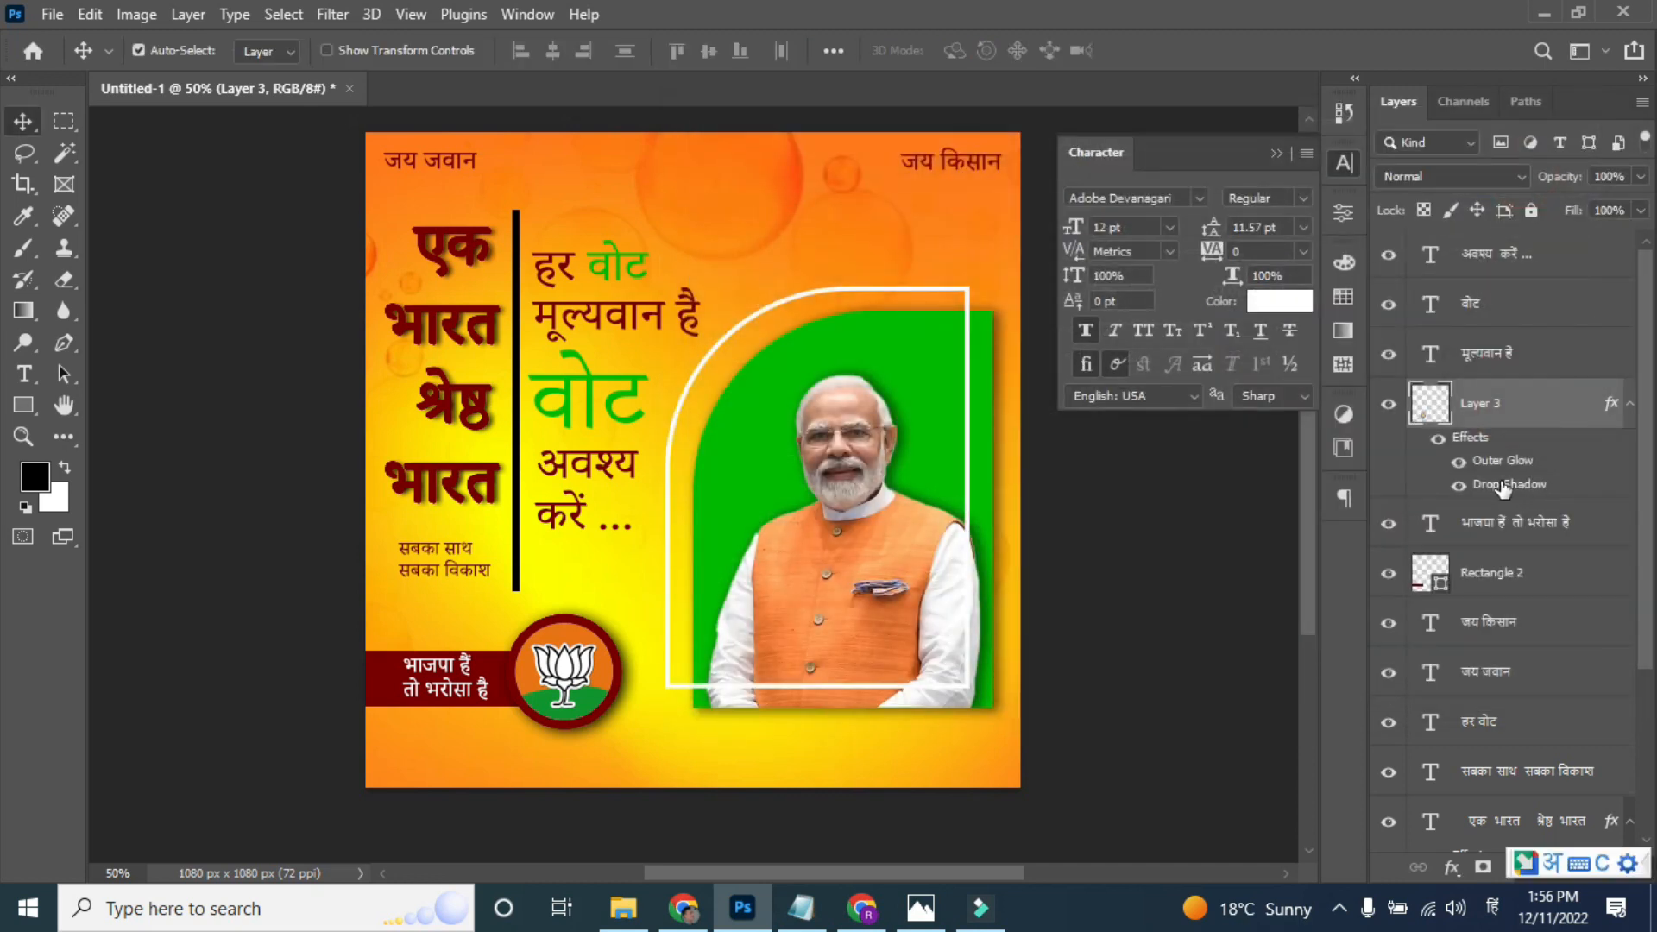
- Add a Drop Shadow to the dark red banner rectangle with a size of 10 px and 70% opacity
click(1484, 572)
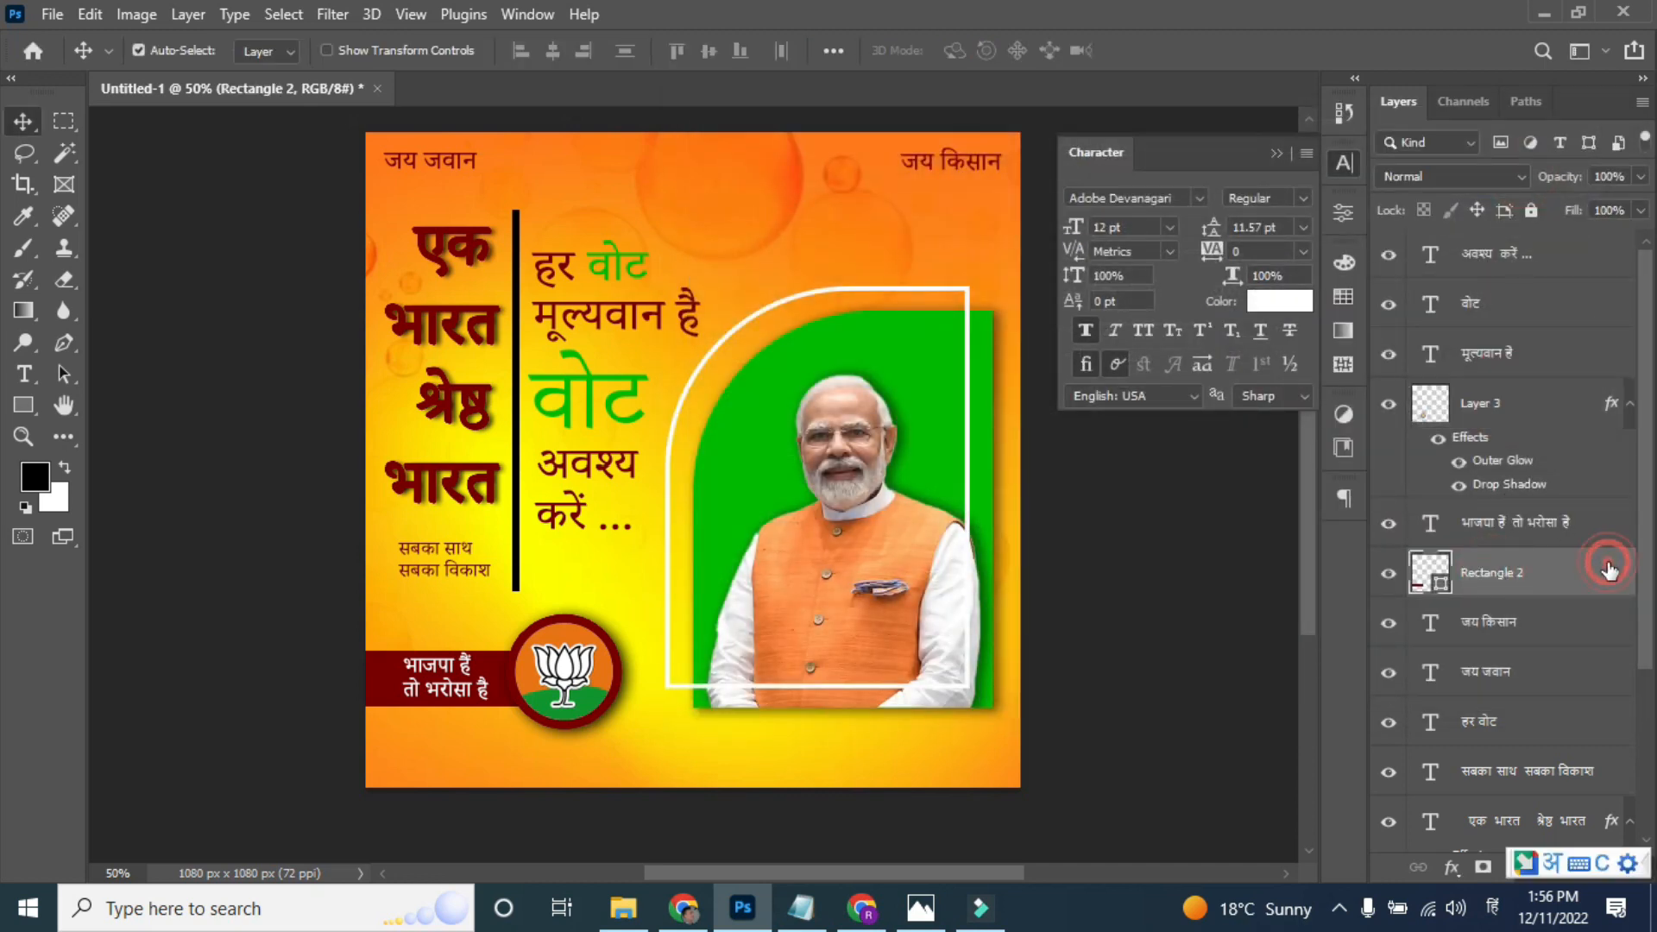
double_click(1601, 571)
click(810, 585)
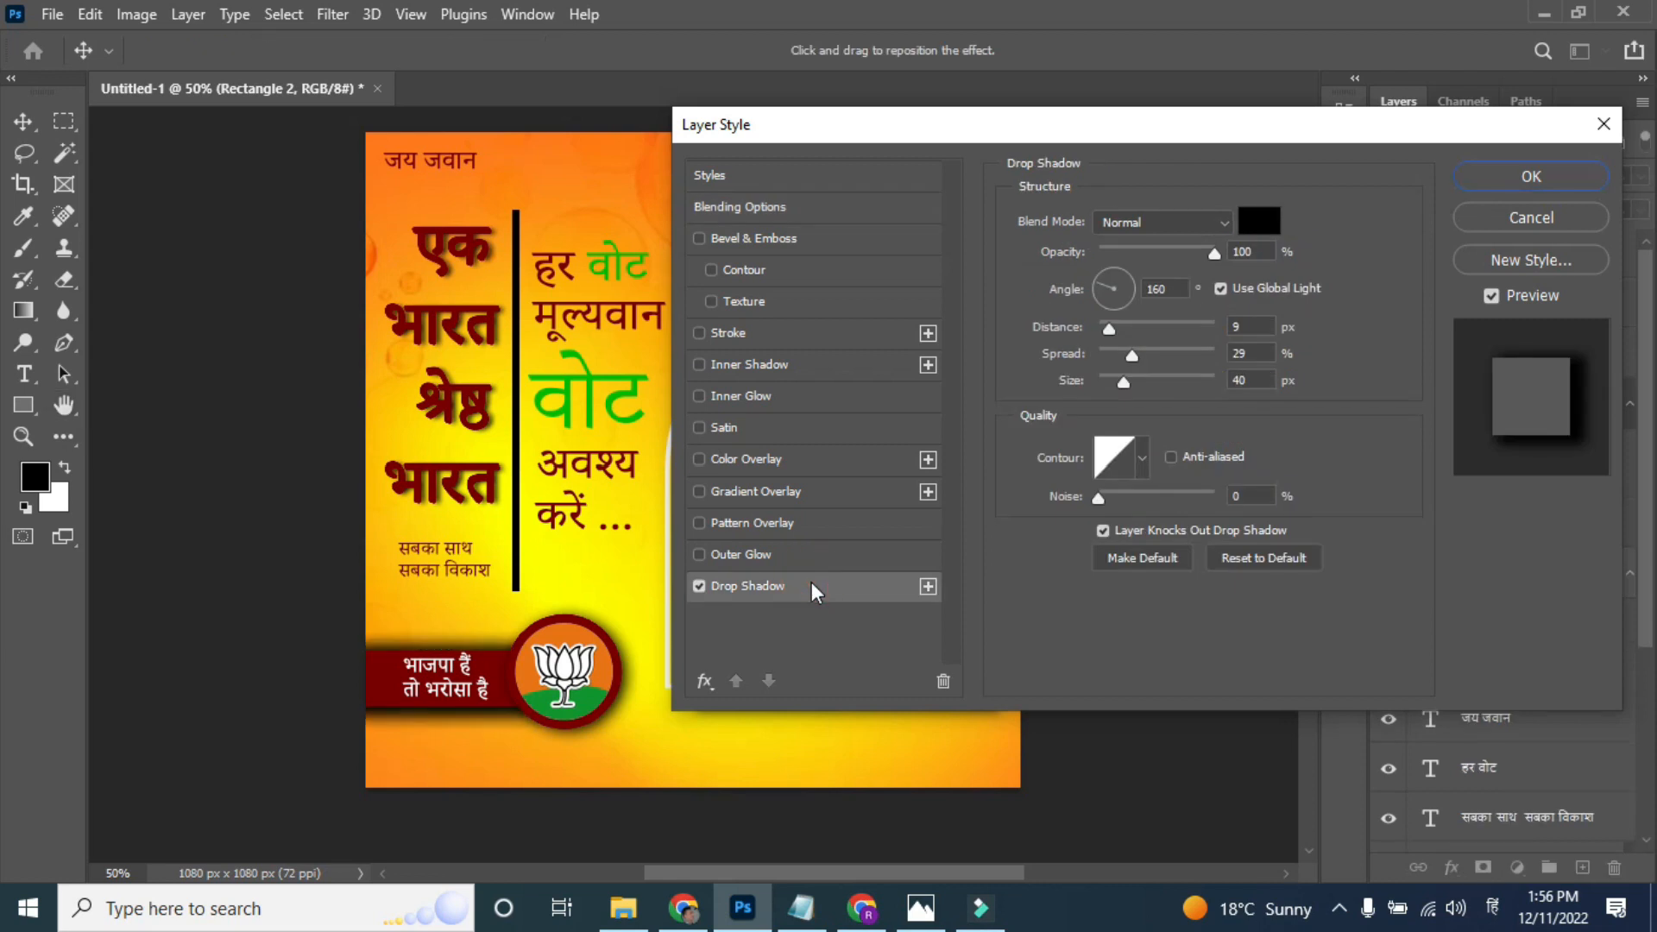
drag(1123, 381, 1111, 381)
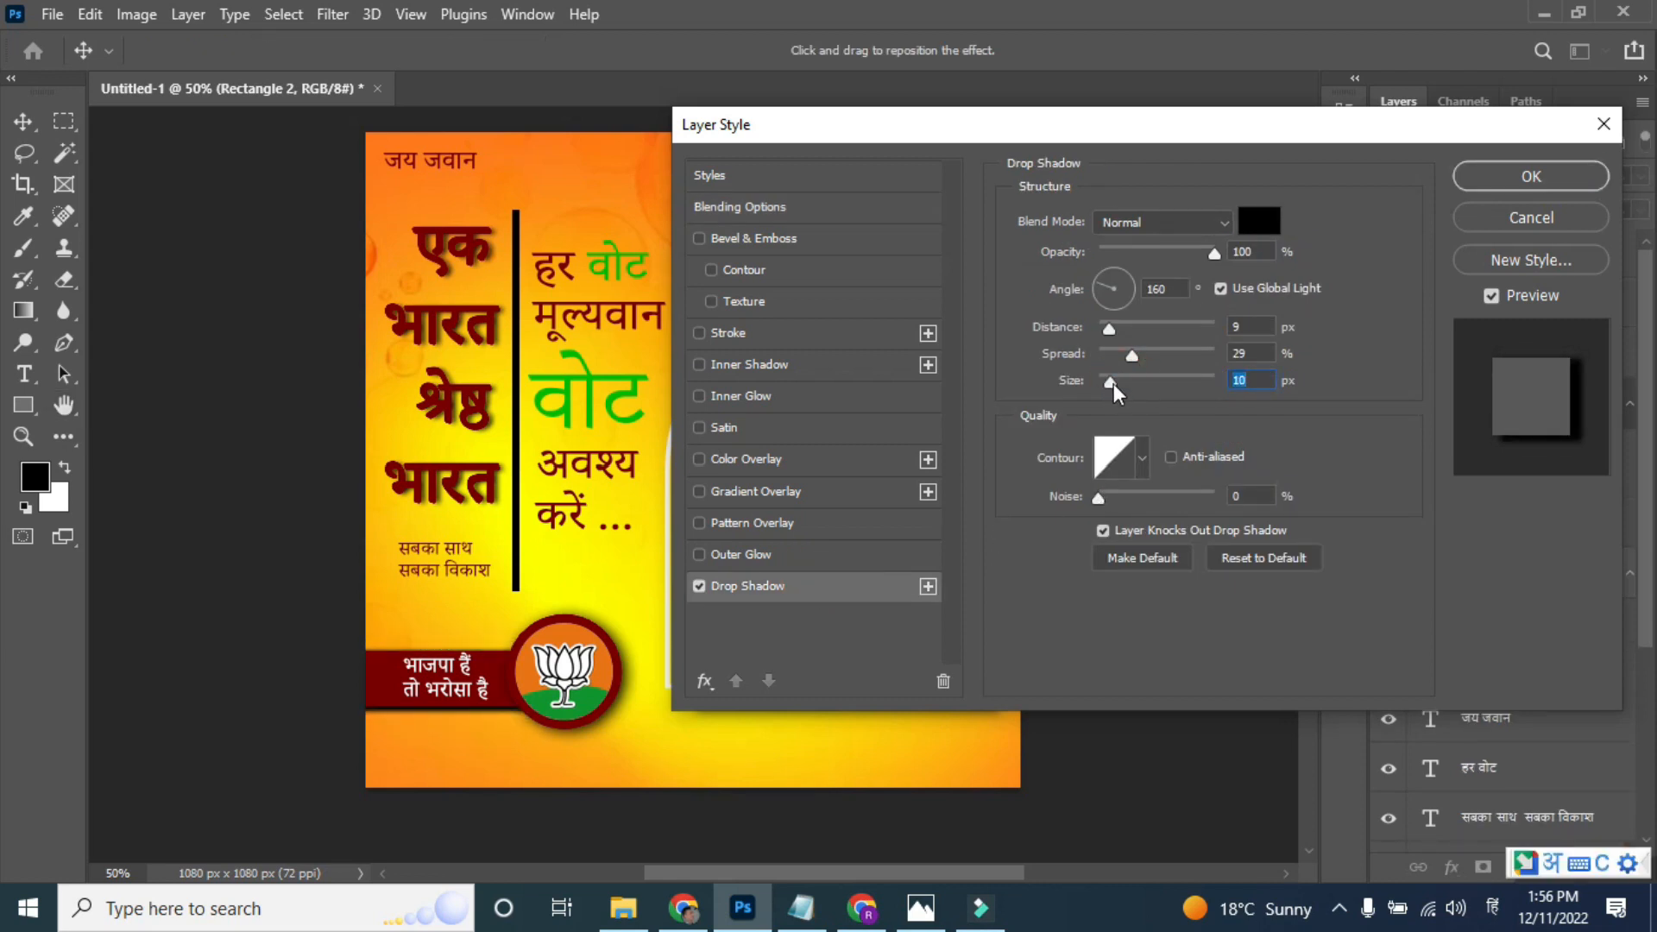
drag(1214, 252, 1181, 250)
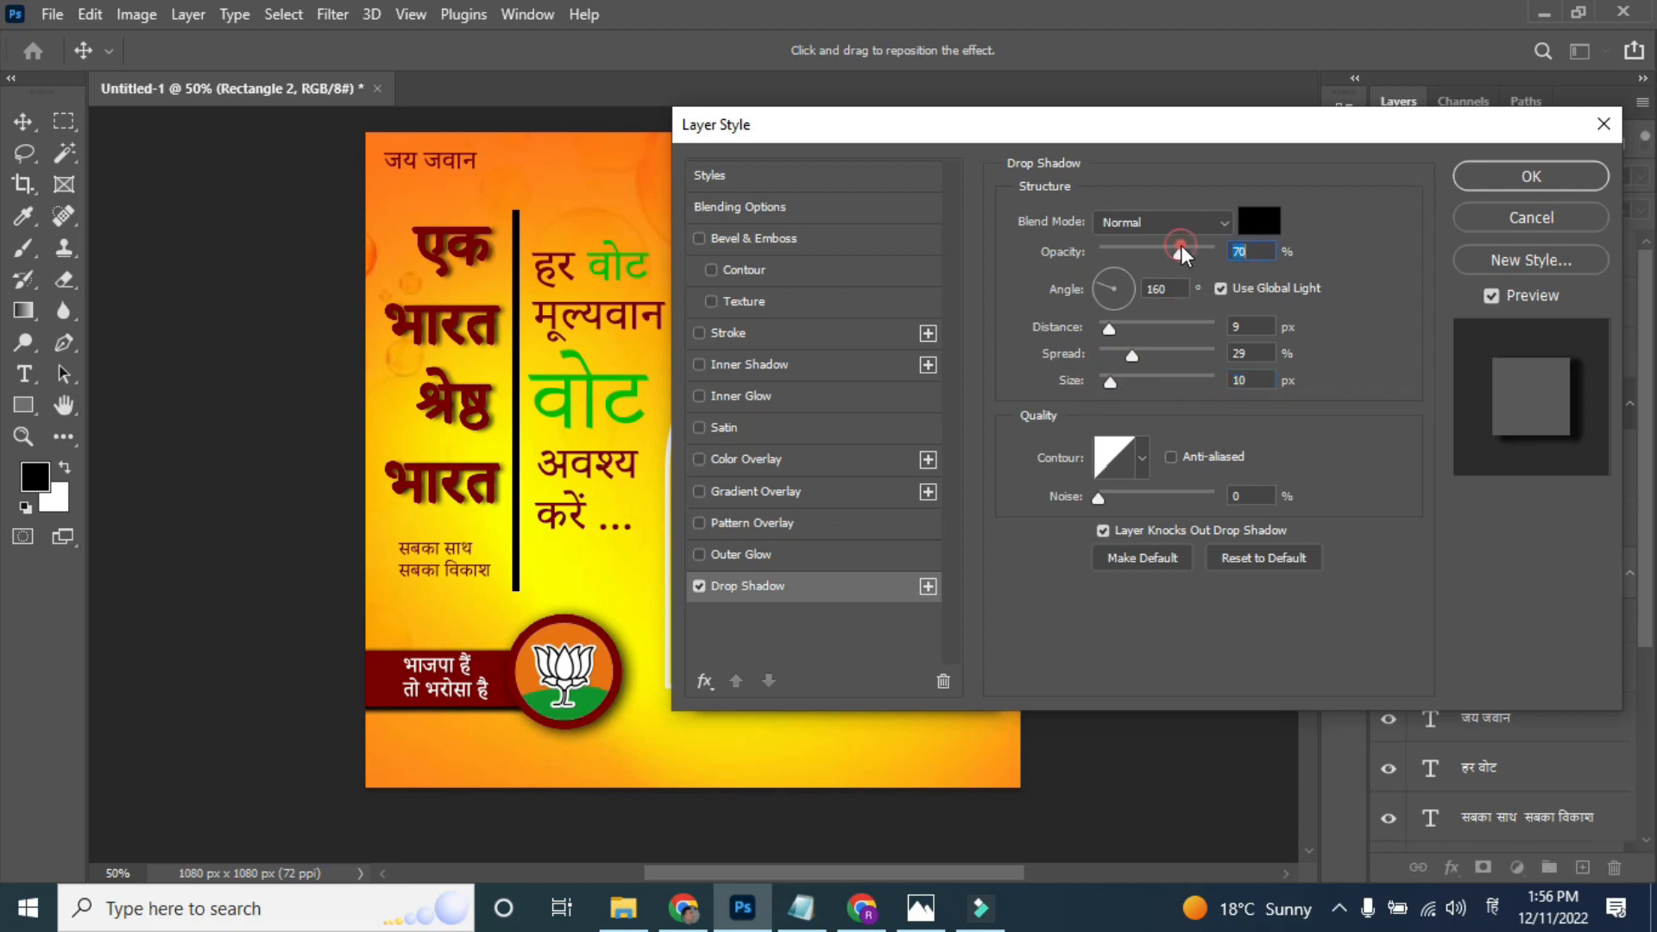
click(1506, 175)
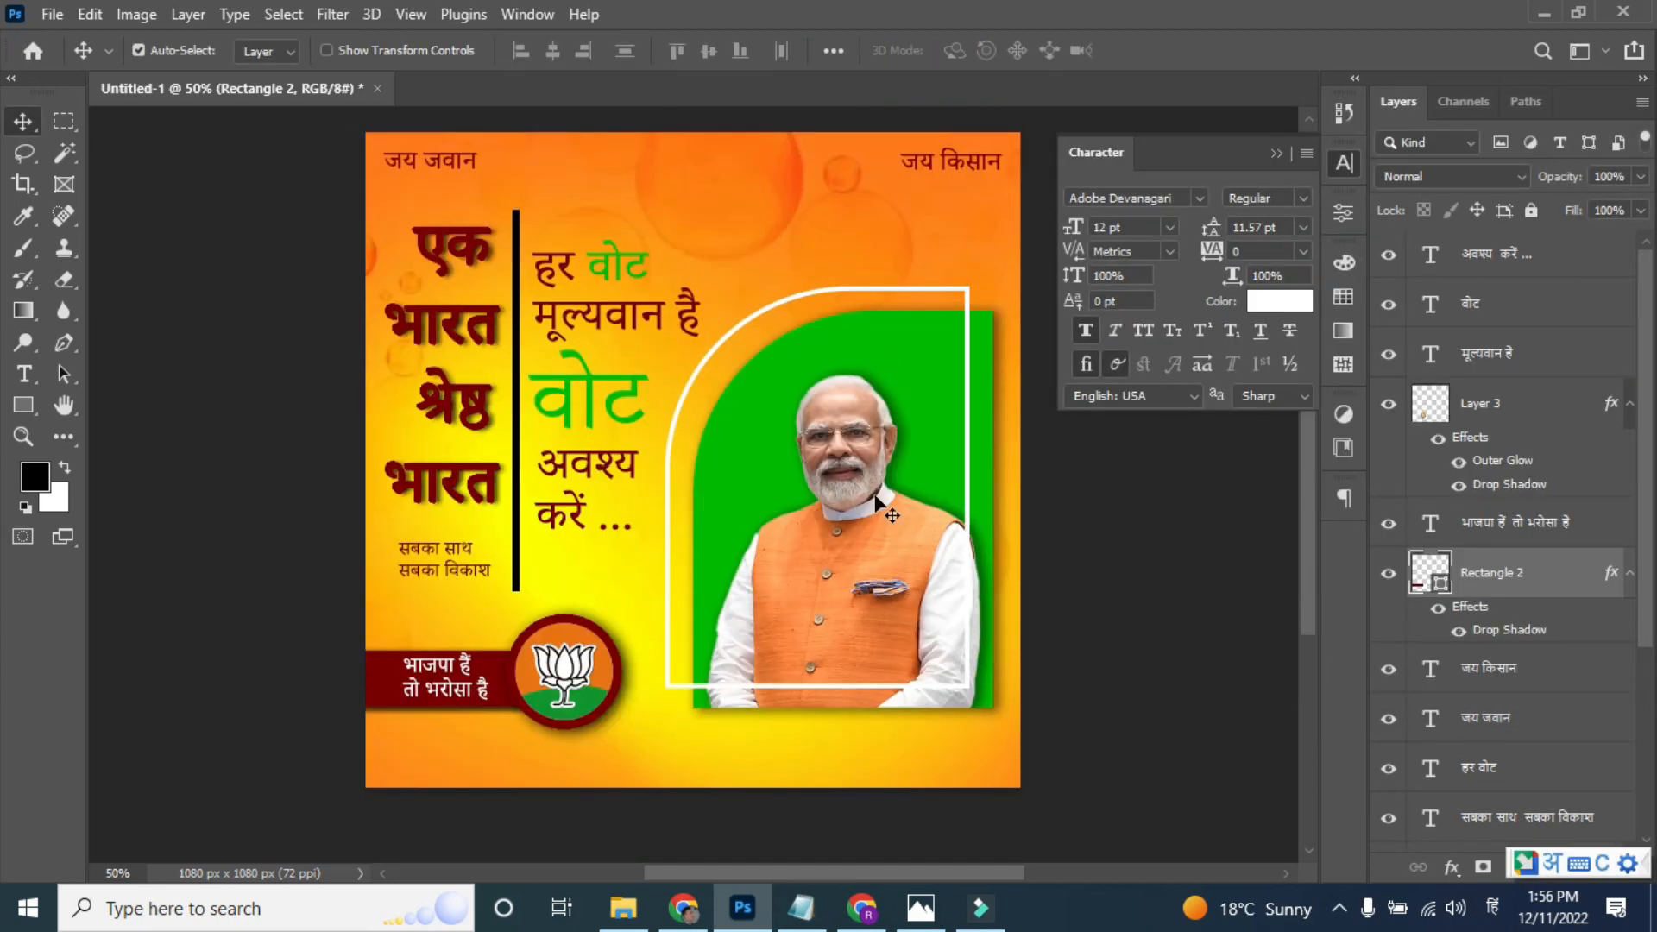
scroll(1515, 397, down, 5)
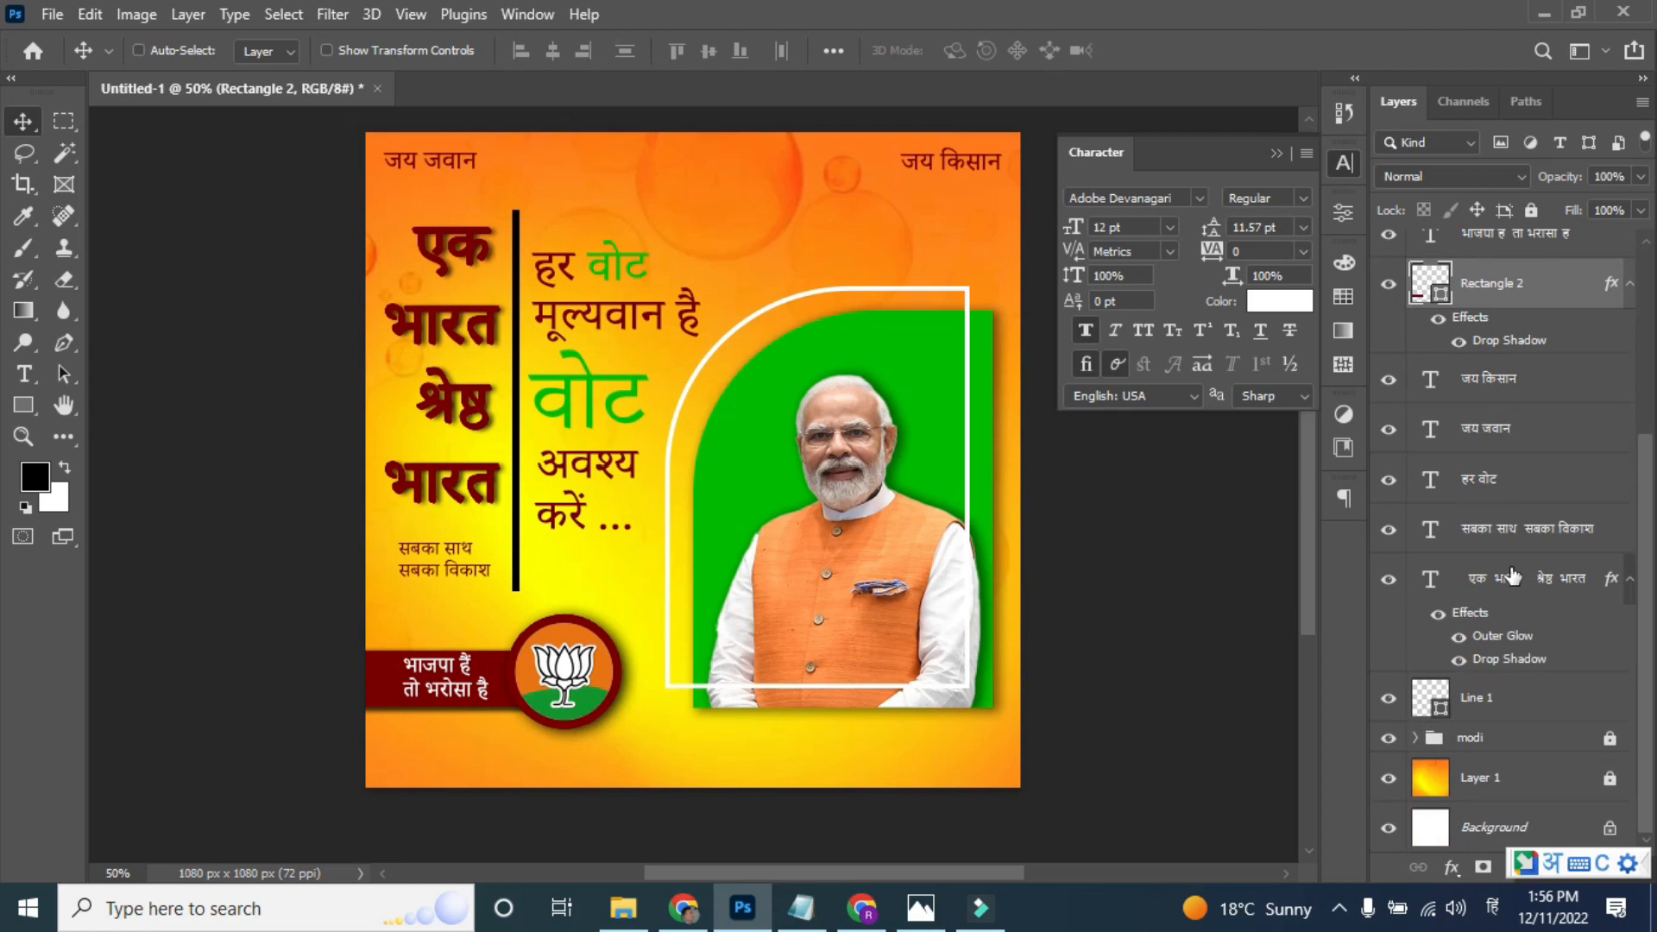
- Group the Hindi text layers, lotus logo and dark red banner rectangle, and move the जय जवान text layer into that group
ctrl+click(1511, 575)
ctrl+click(1506, 528)
ctrl+click(1501, 479)
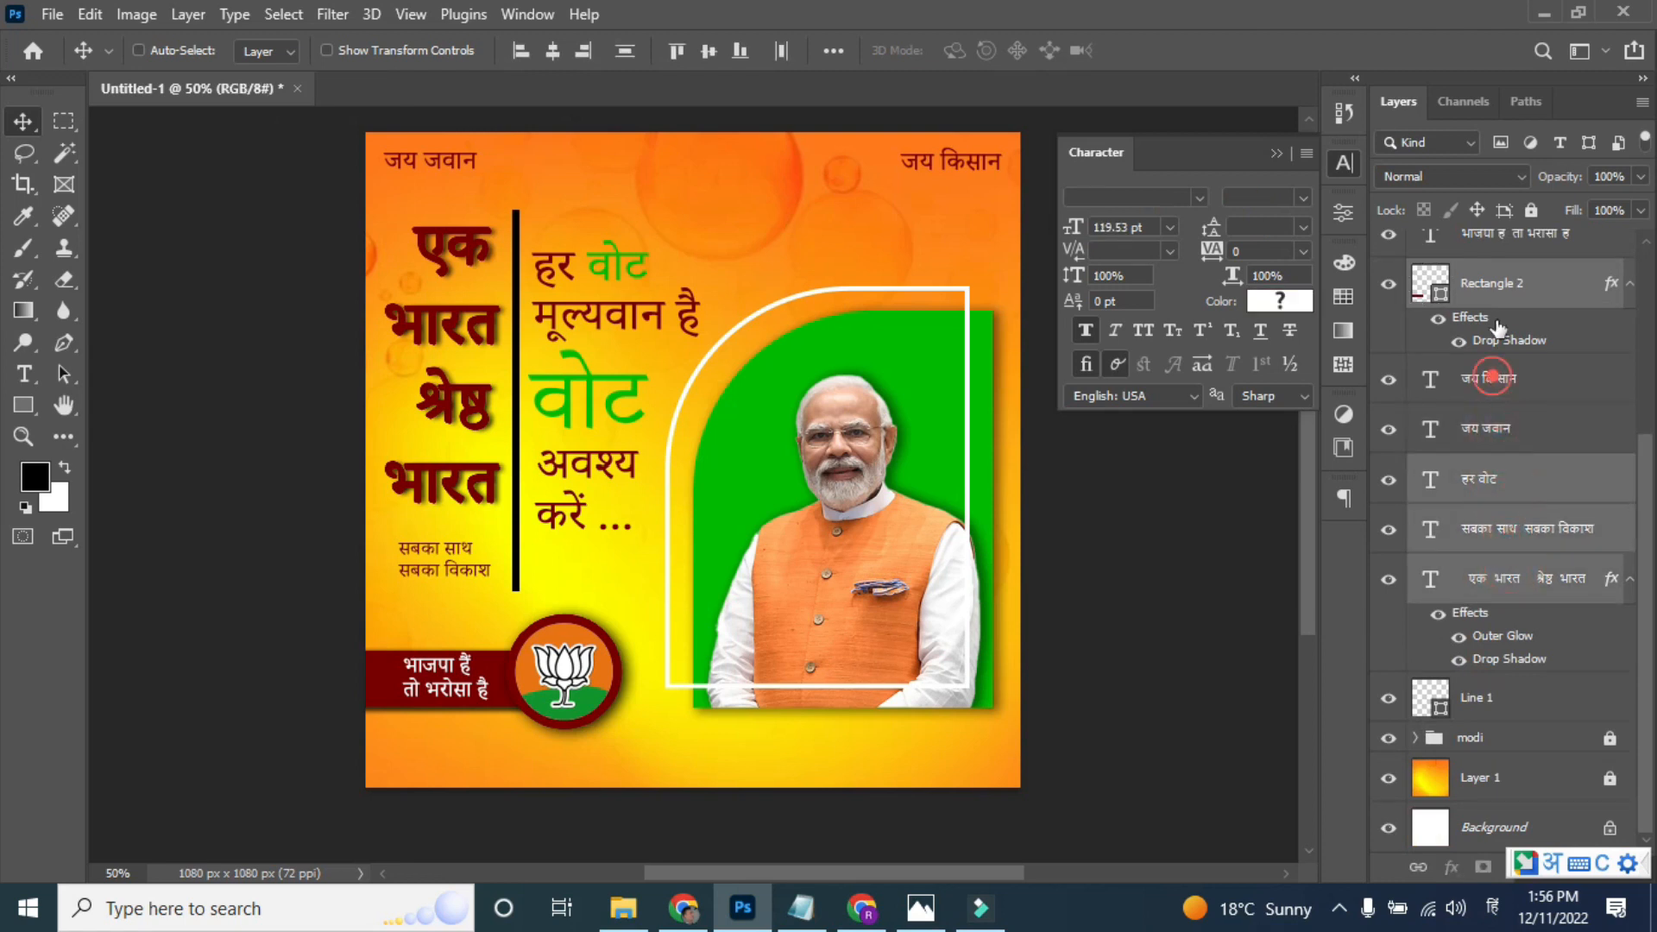
ctrl+click(1492, 377)
ctrl+click(1502, 246)
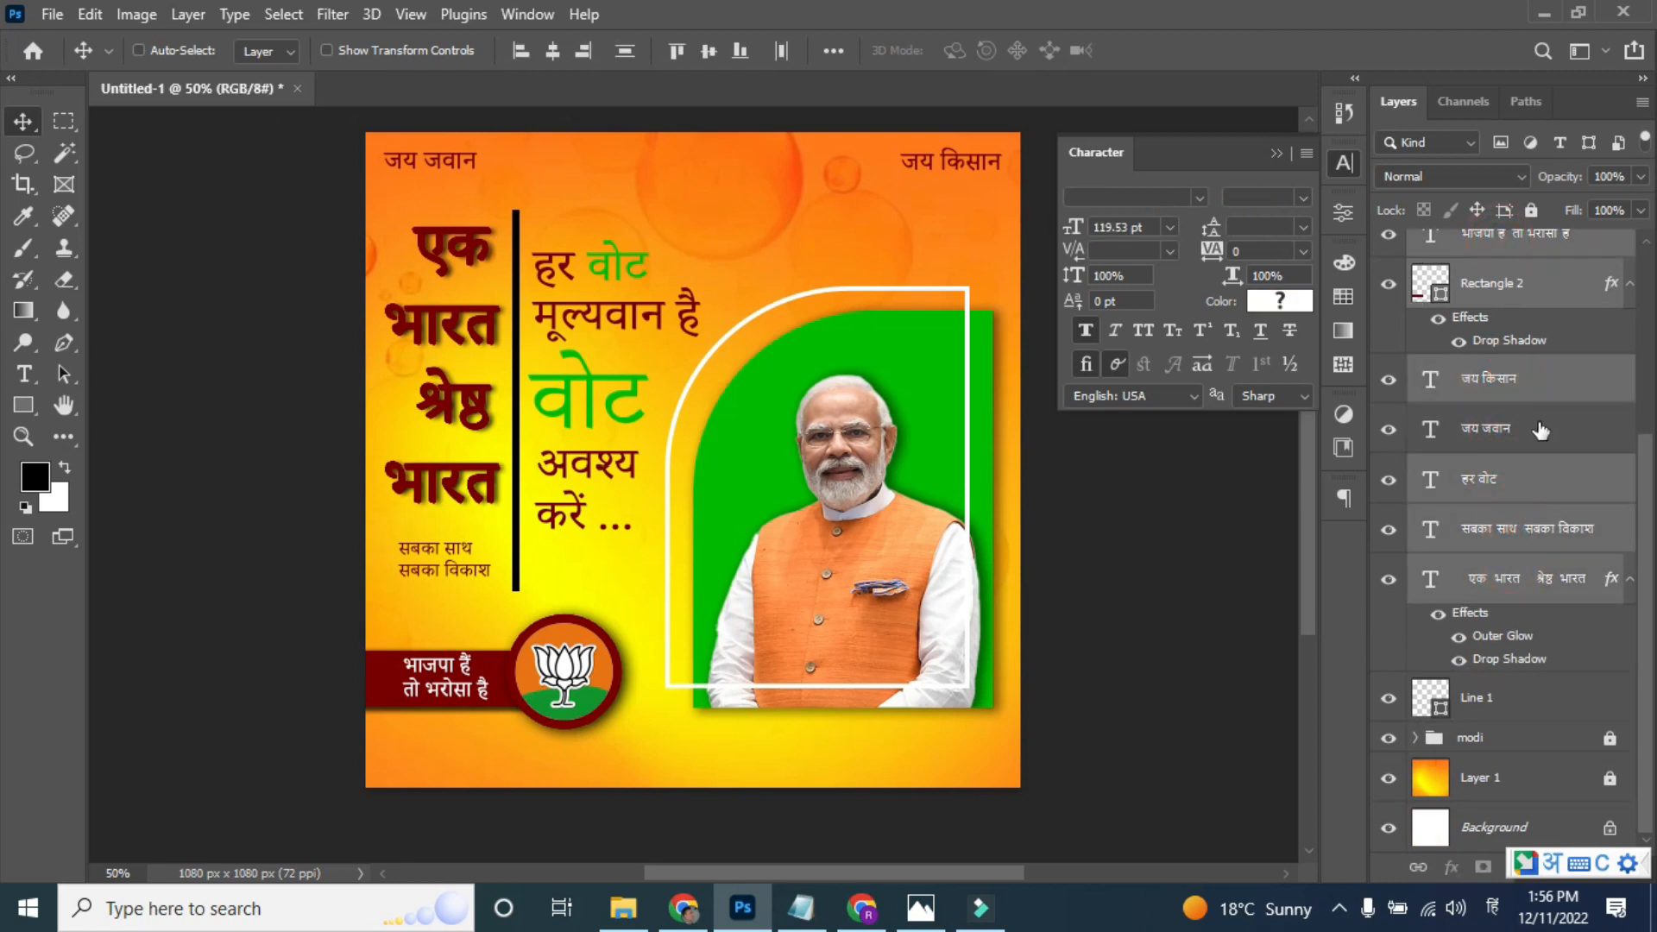
scroll(1613, 349, up, 5)
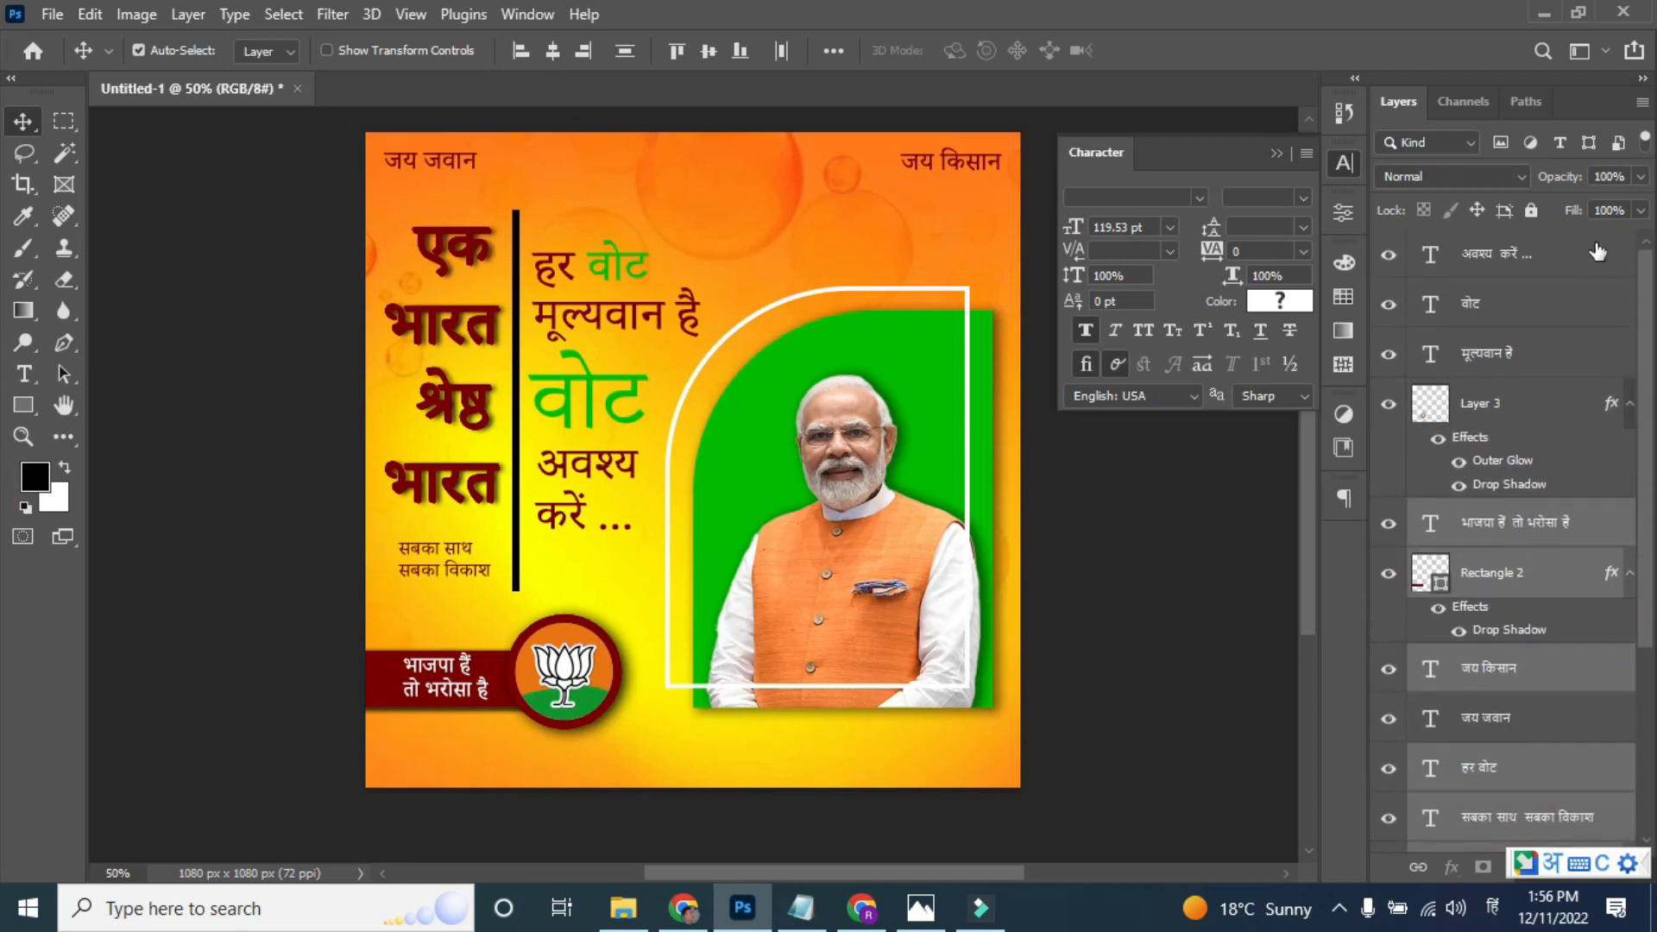
shift+click(1507, 254)
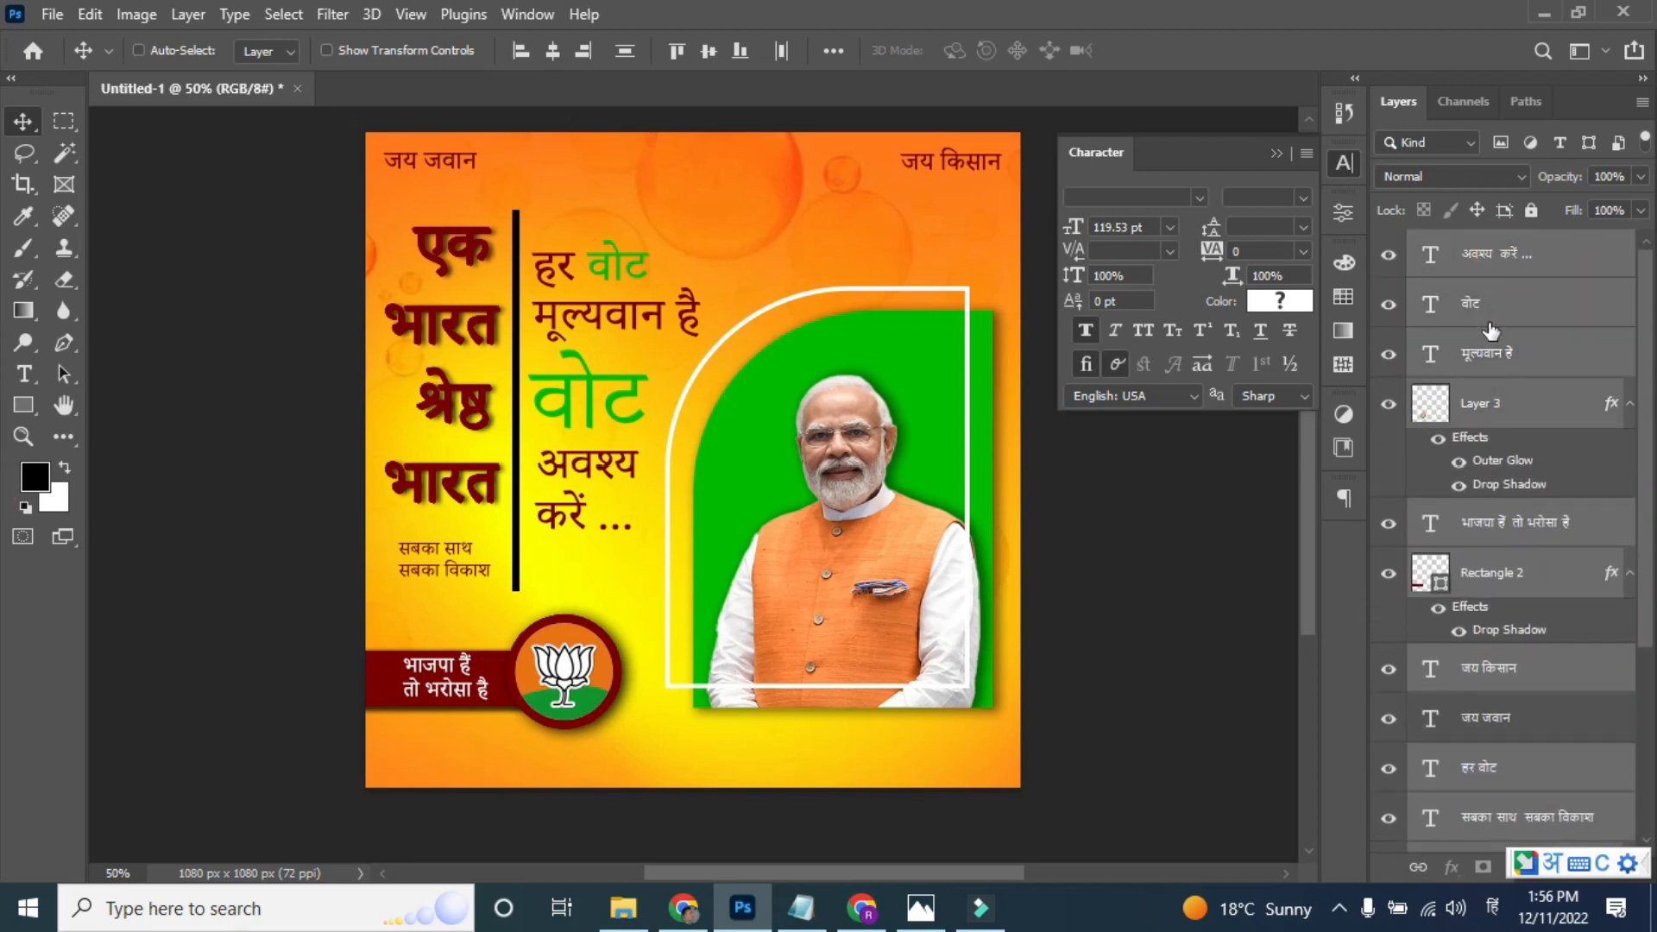
scroll(1508, 474, down, 1)
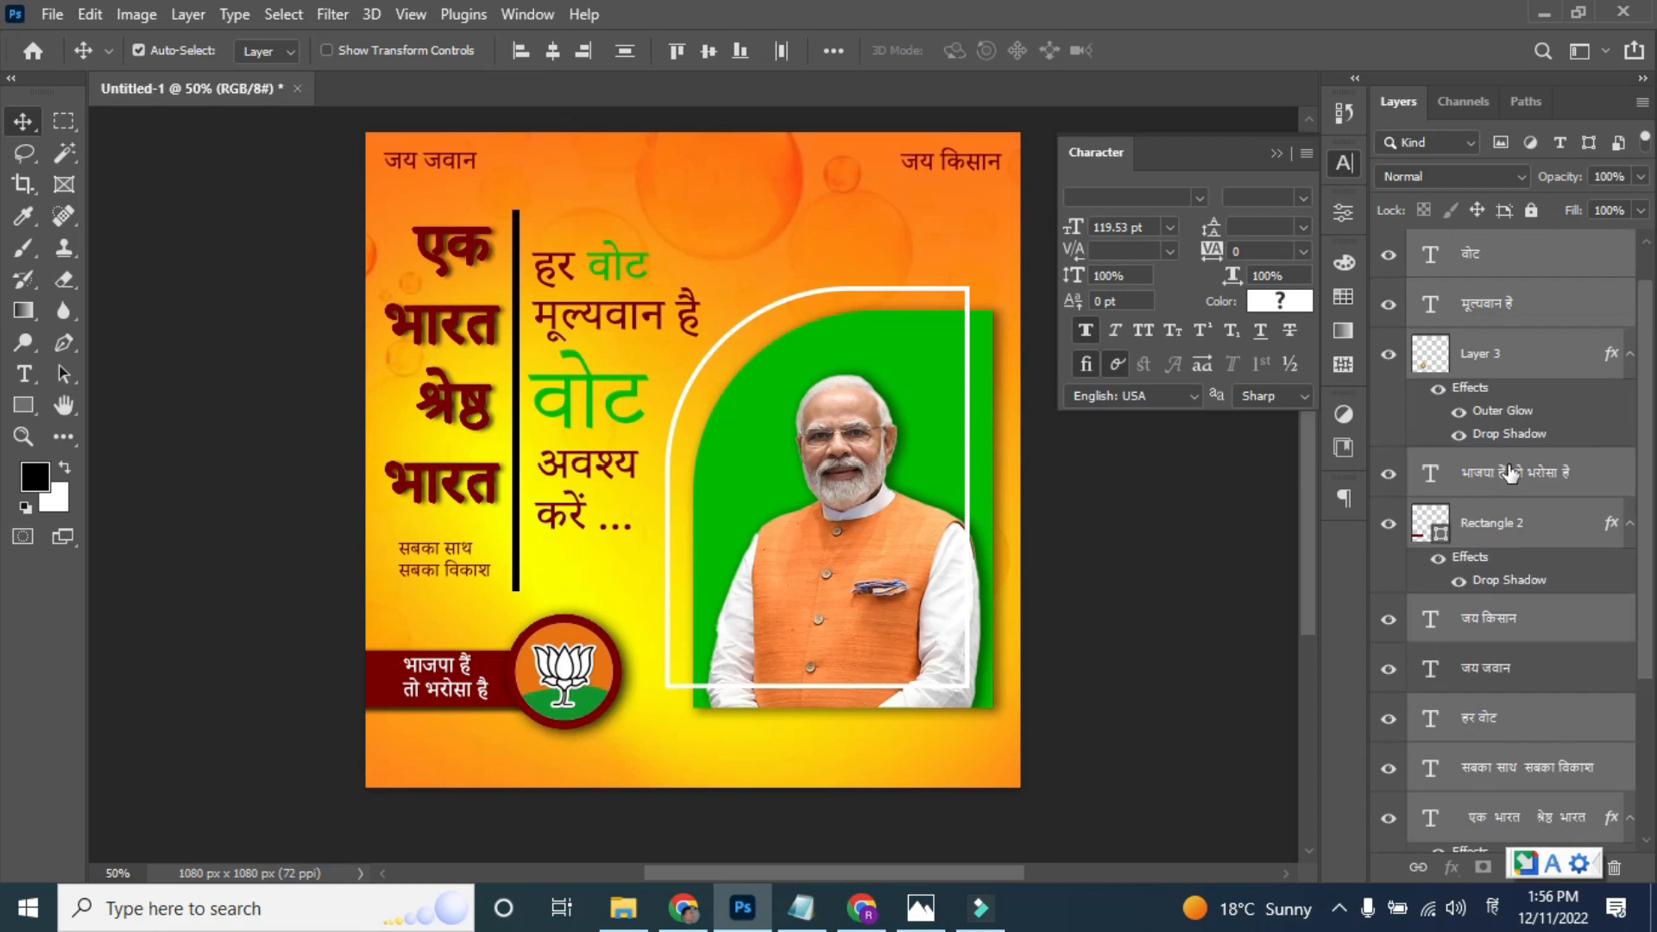
scroll(1508, 474, down, 2)
key(alt+shift)
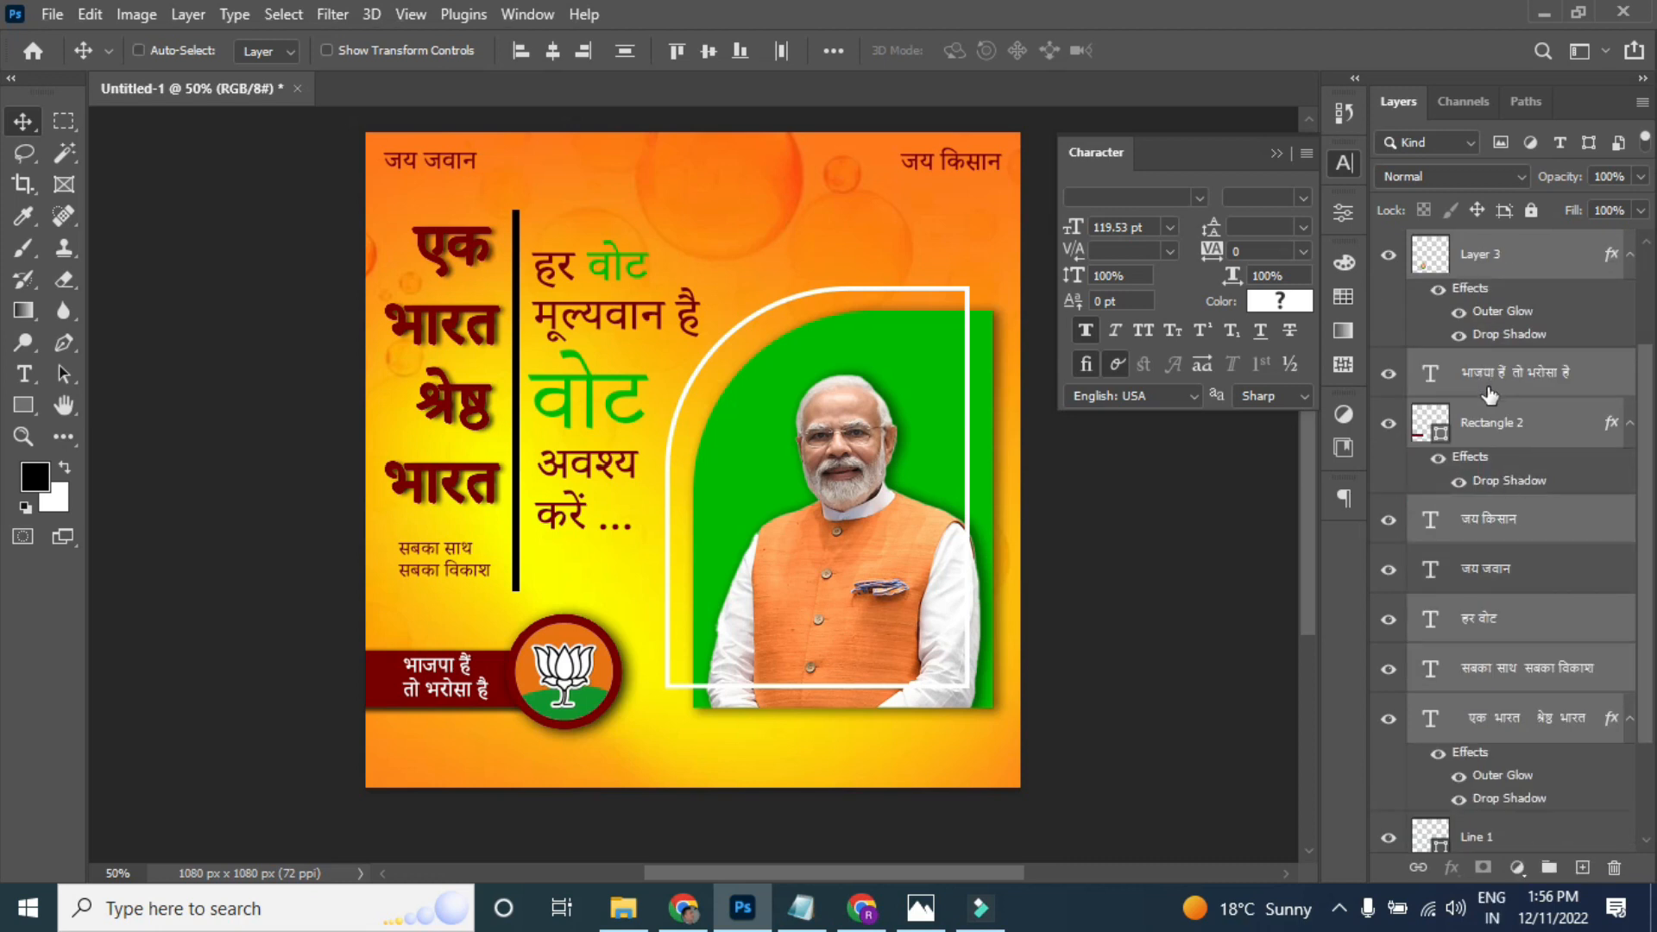
key(ctrl+g)
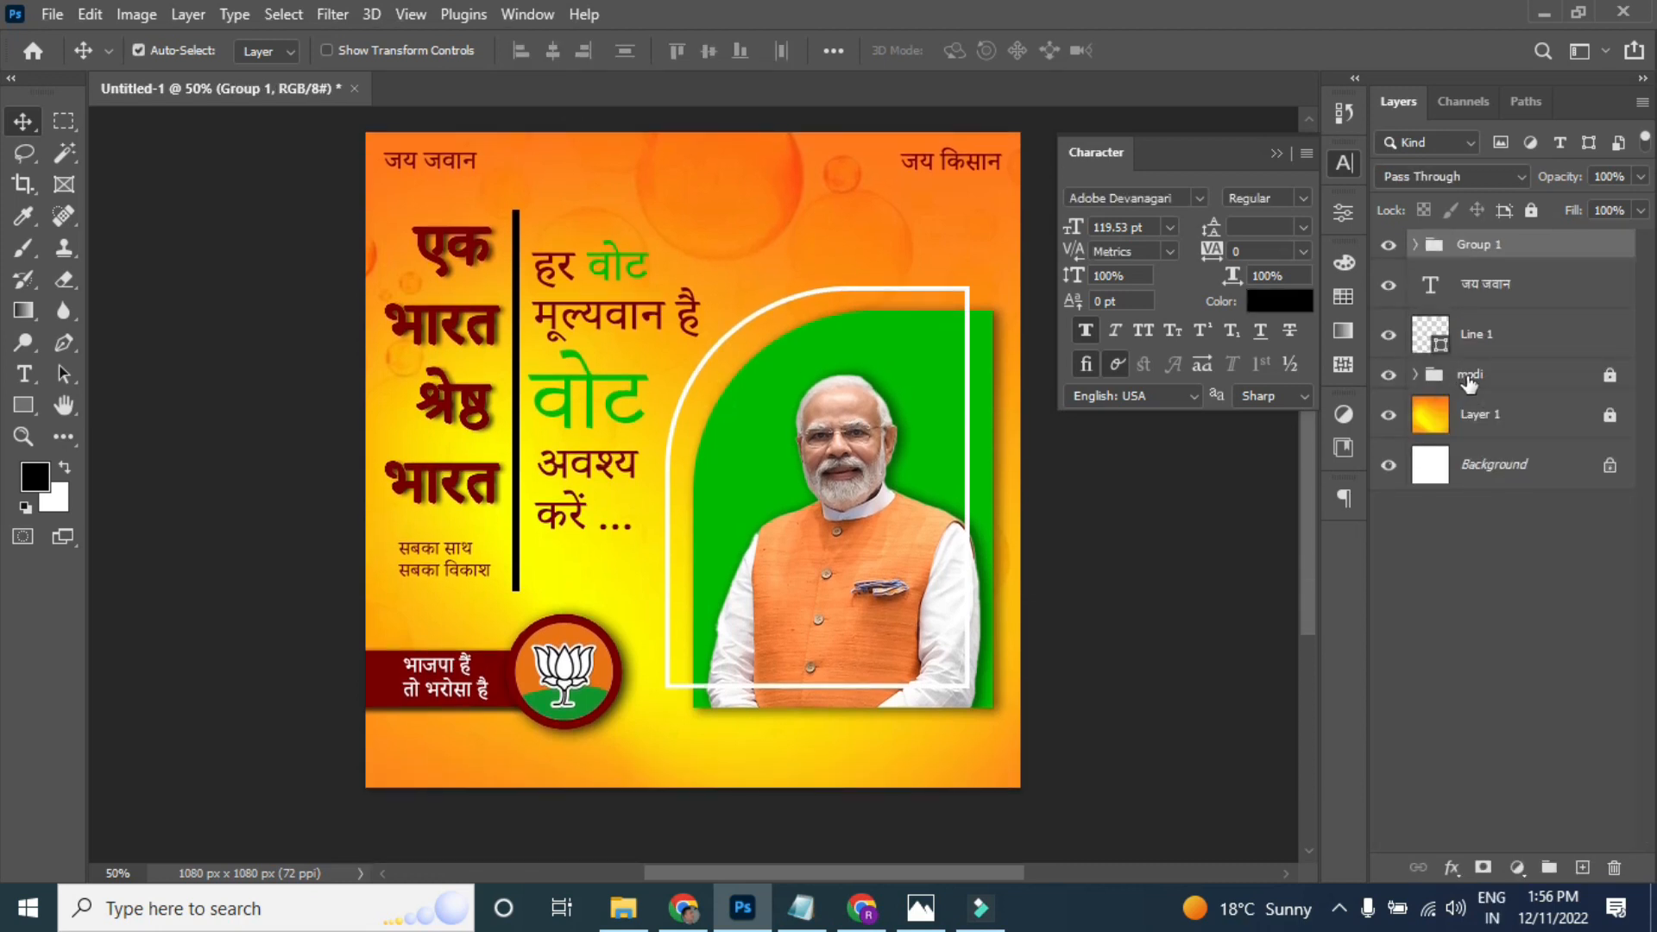
drag(1491, 297, 1467, 245)
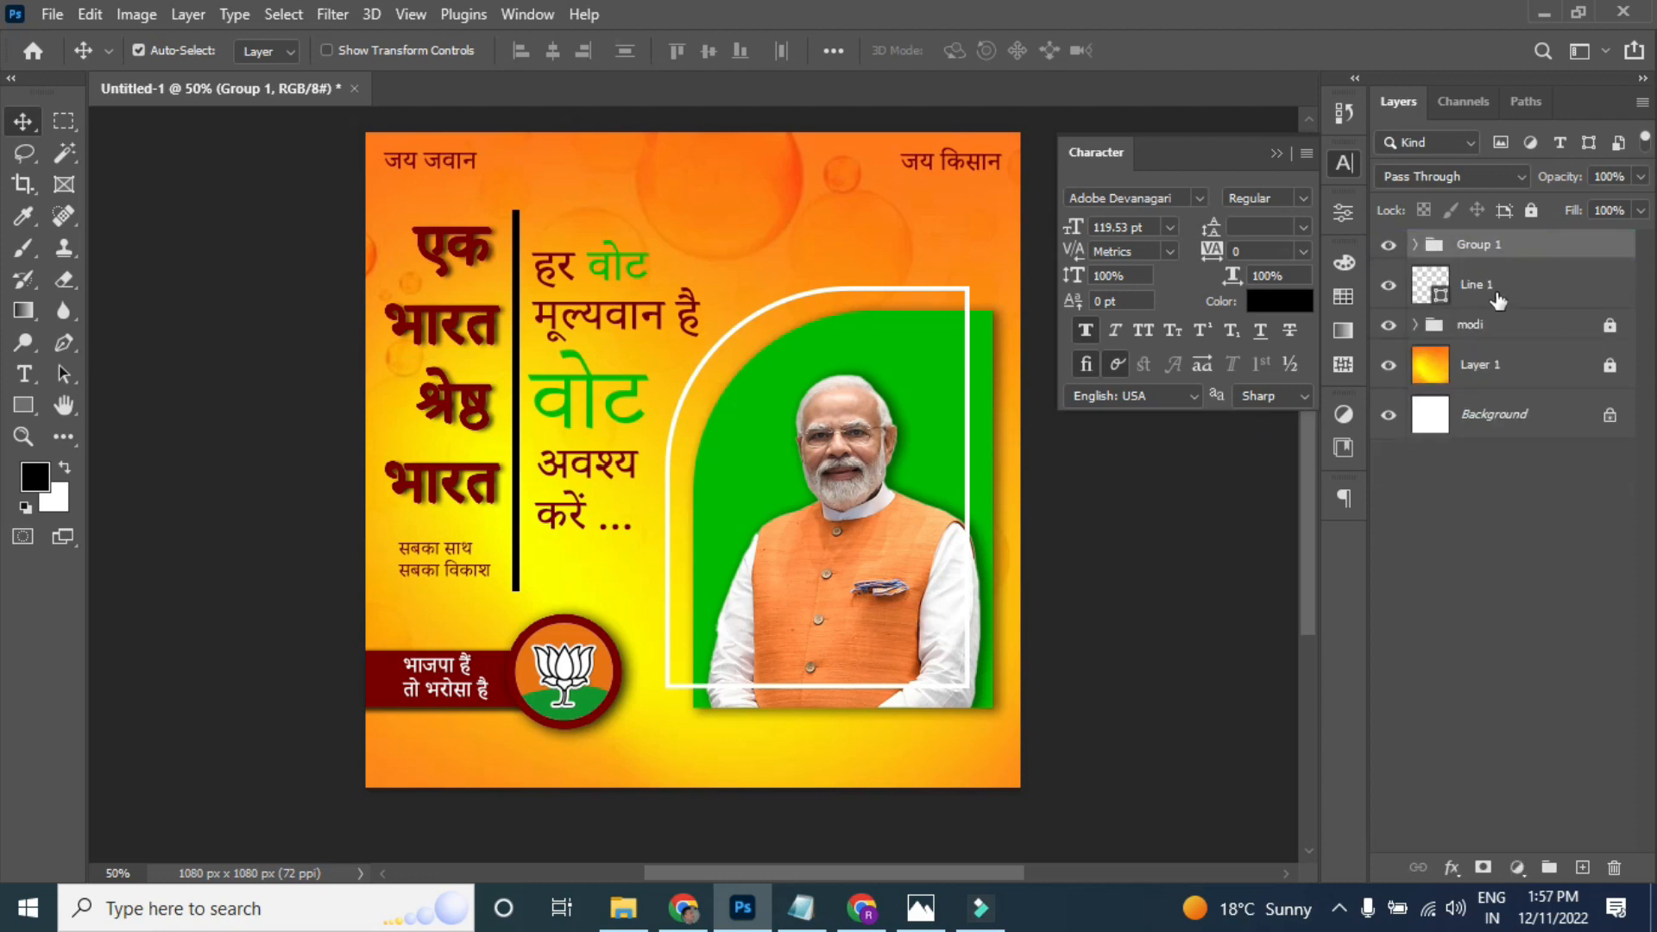
- Draw a rectangle about 485 × 94 px in the poster's lower right corner and fill it with dark red
scroll(852, 529, down, 1)
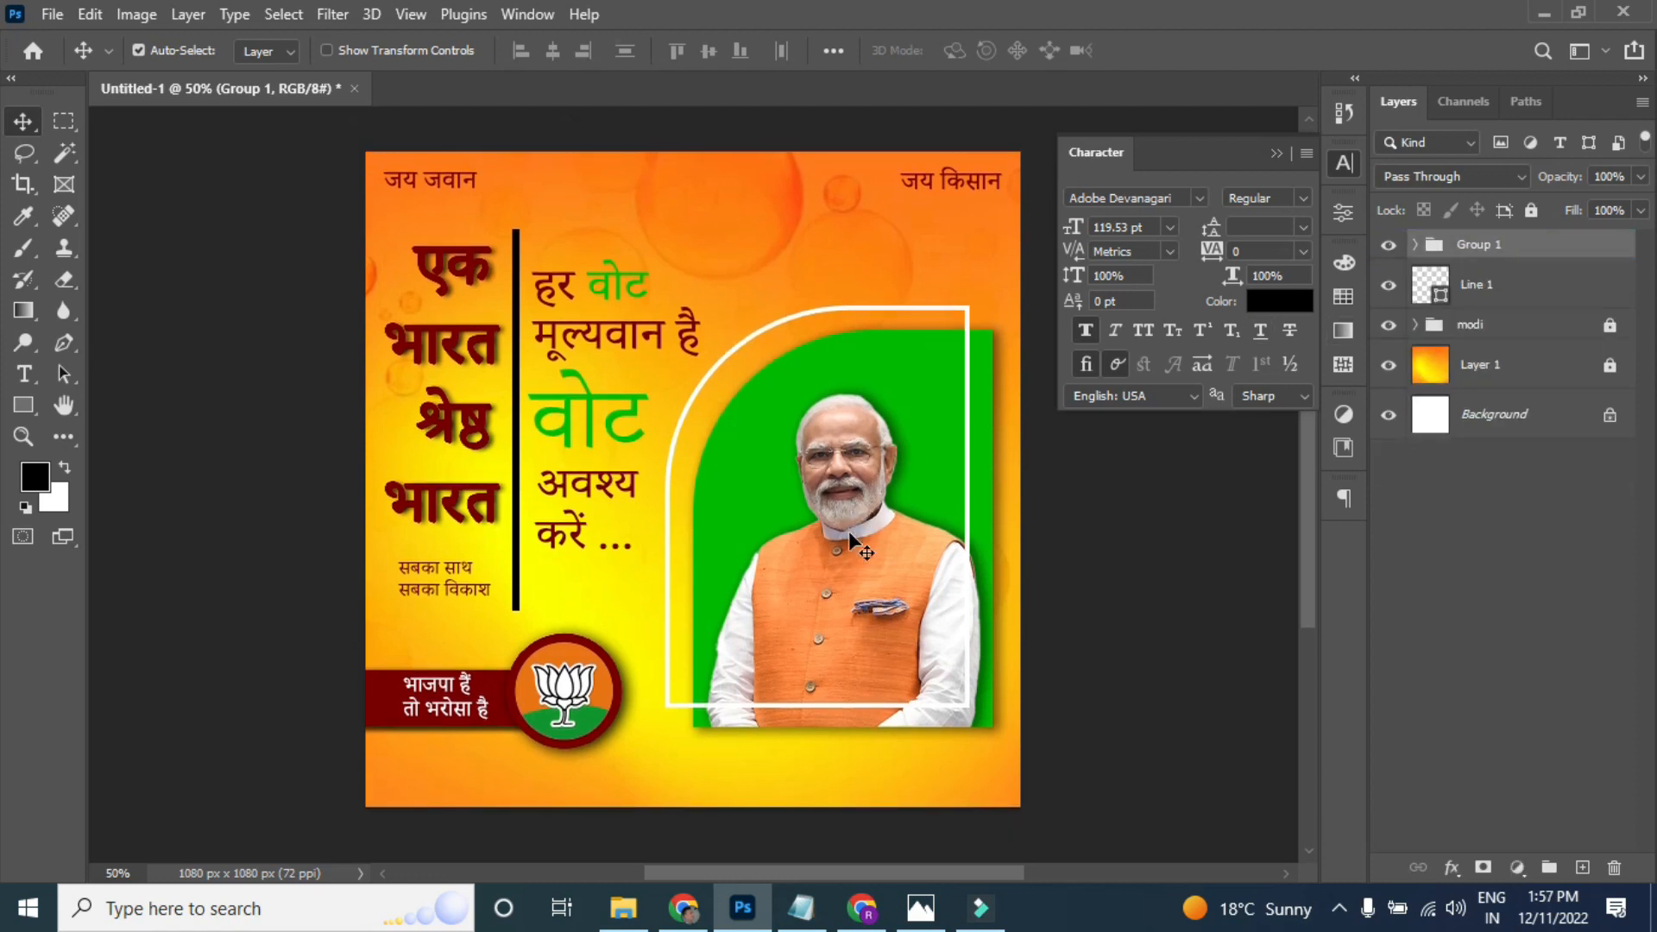
scroll(727, 556, up, 1)
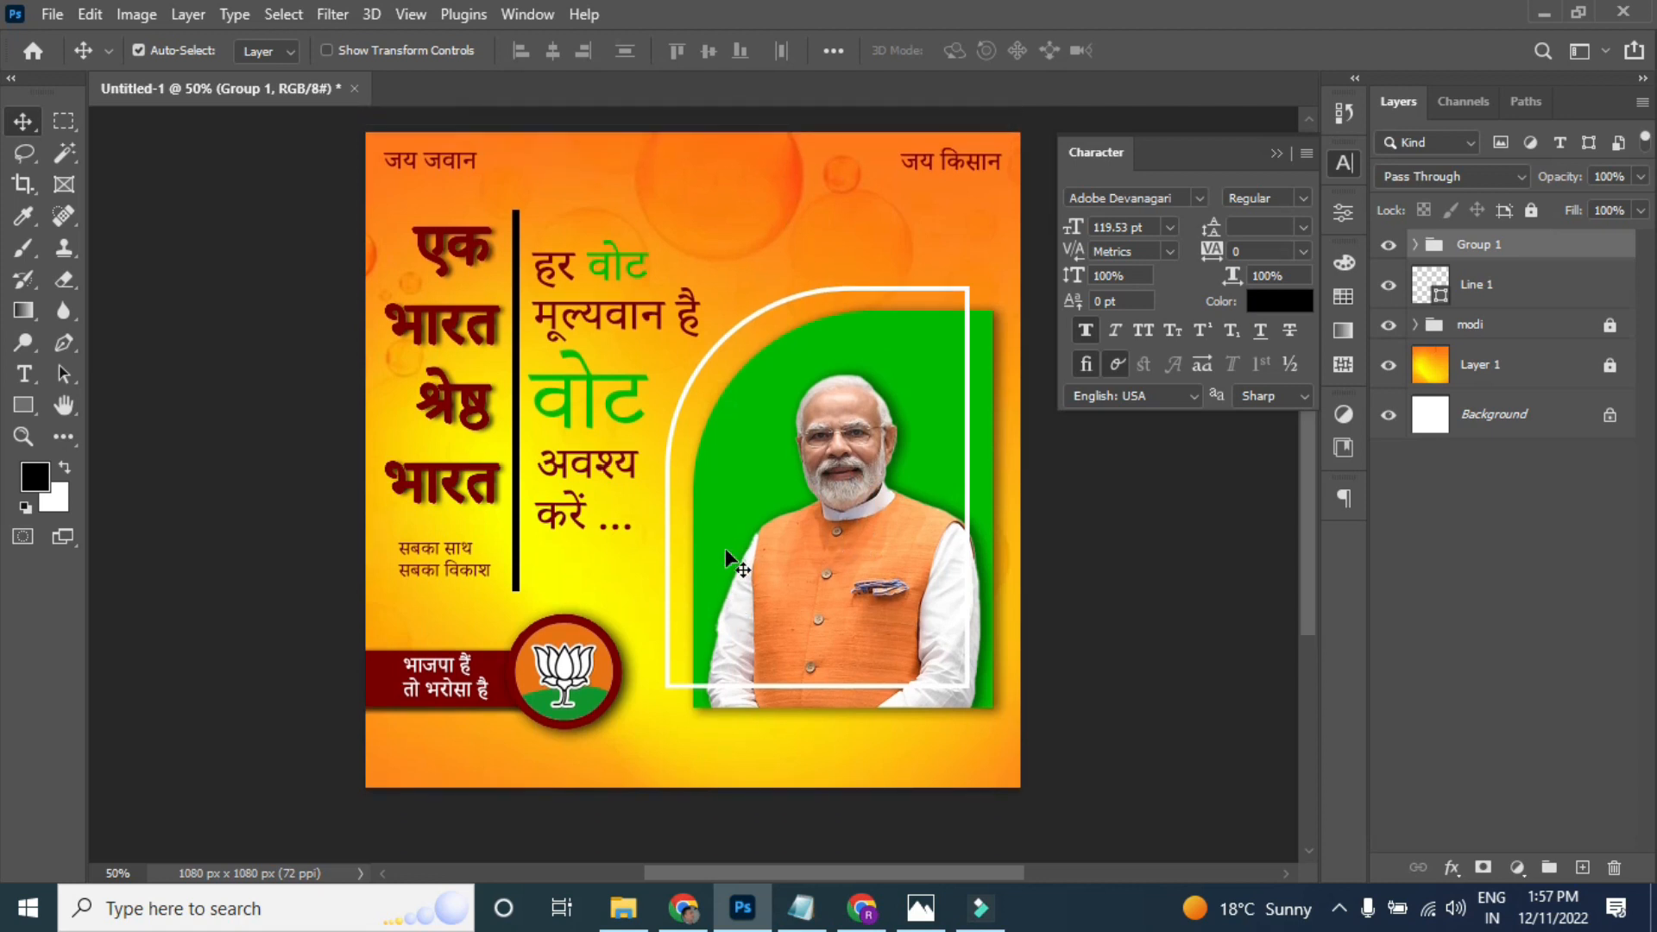
click(24, 404)
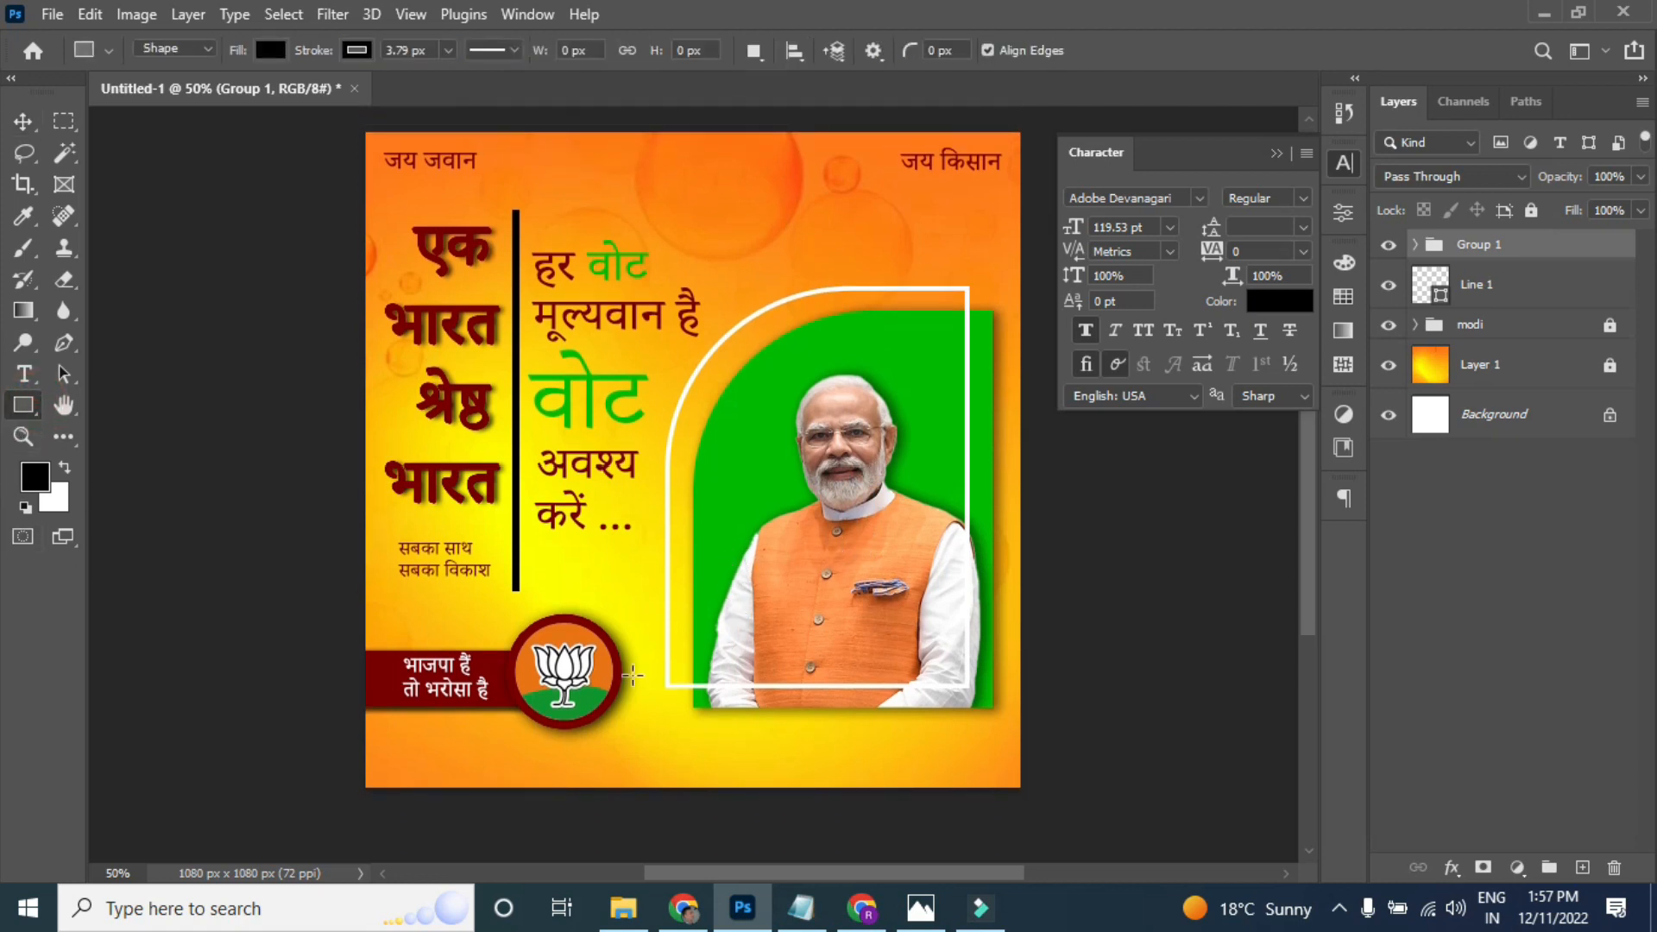
drag(726, 729, 1021, 786)
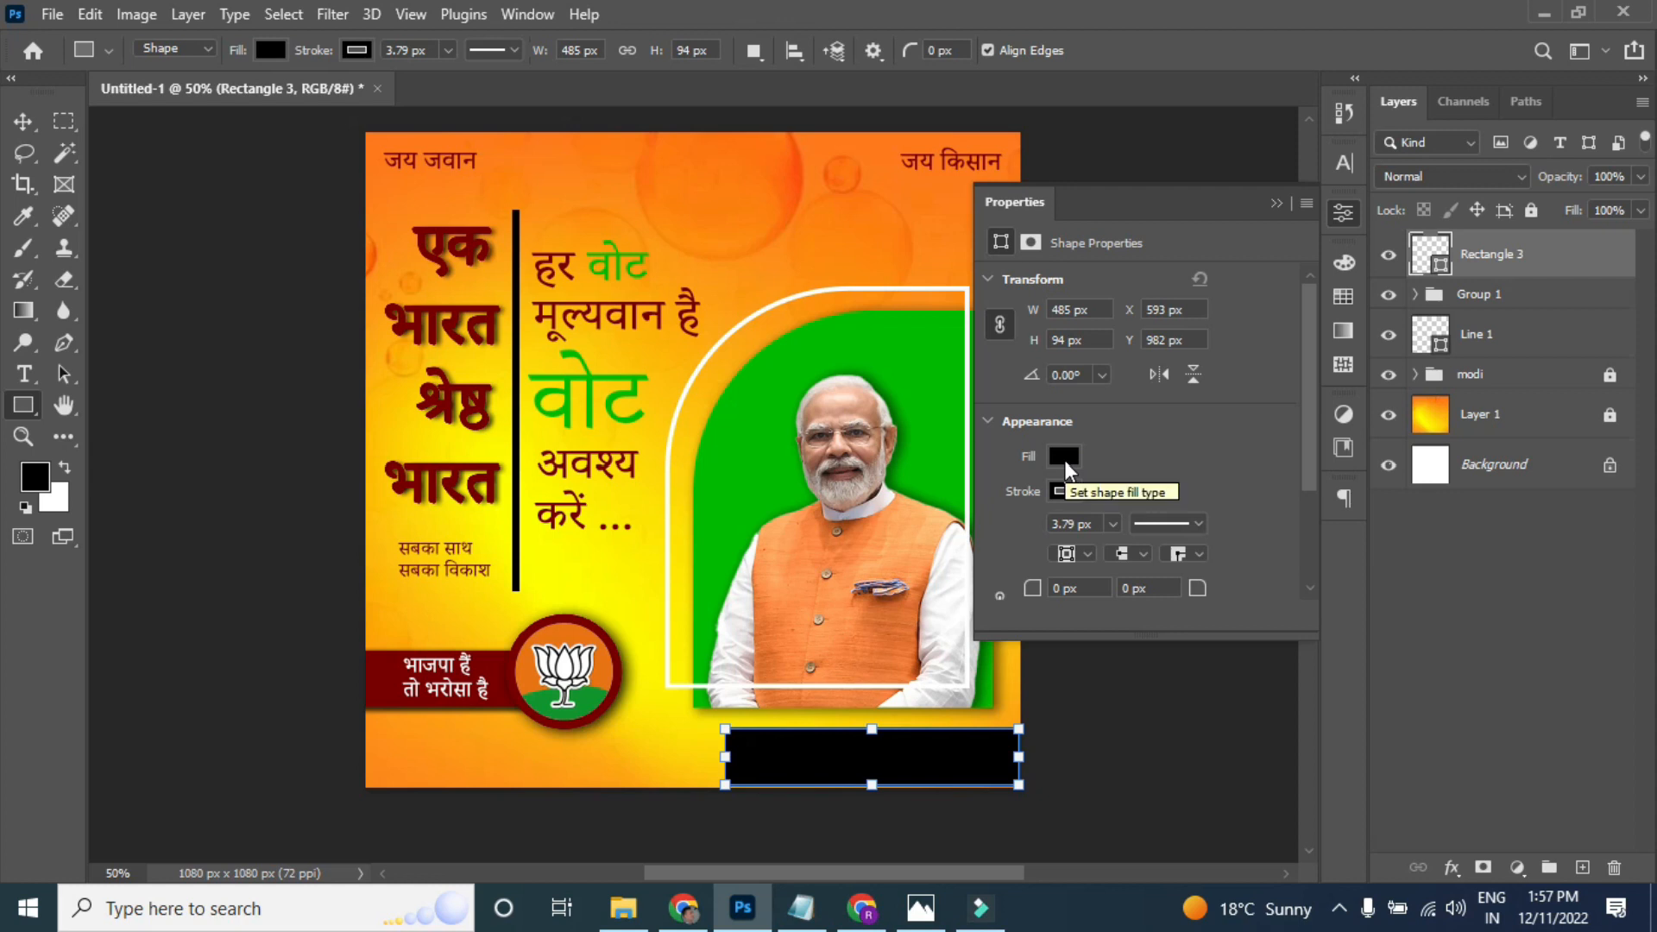
click(1065, 458)
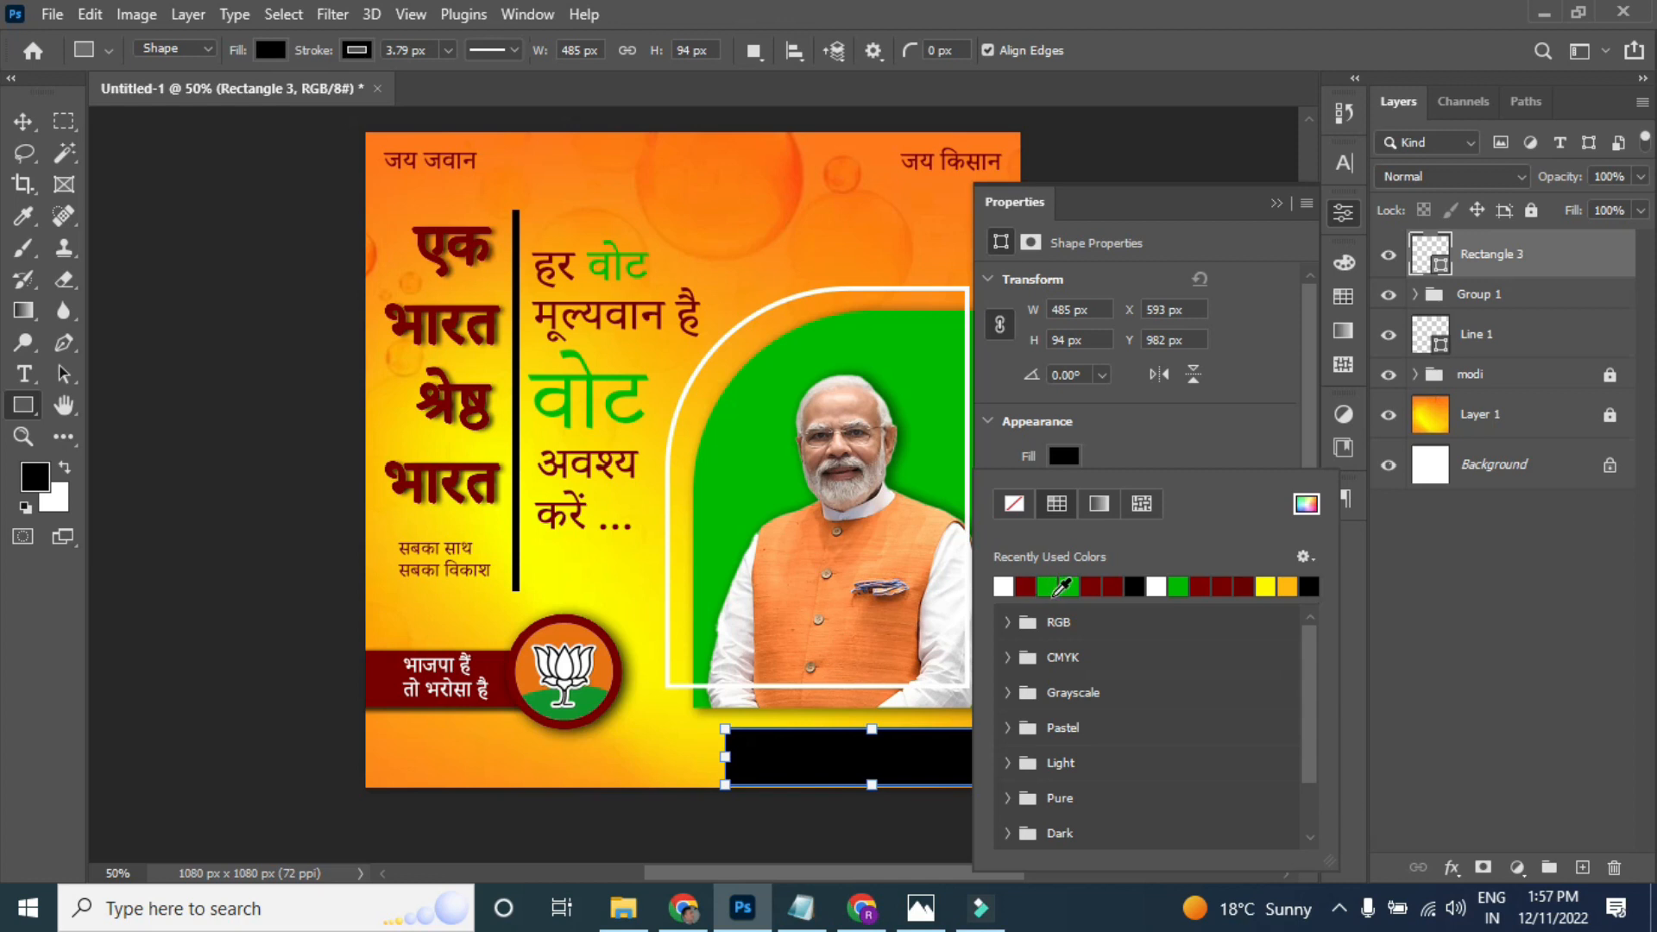
click(1042, 587)
click(1255, 463)
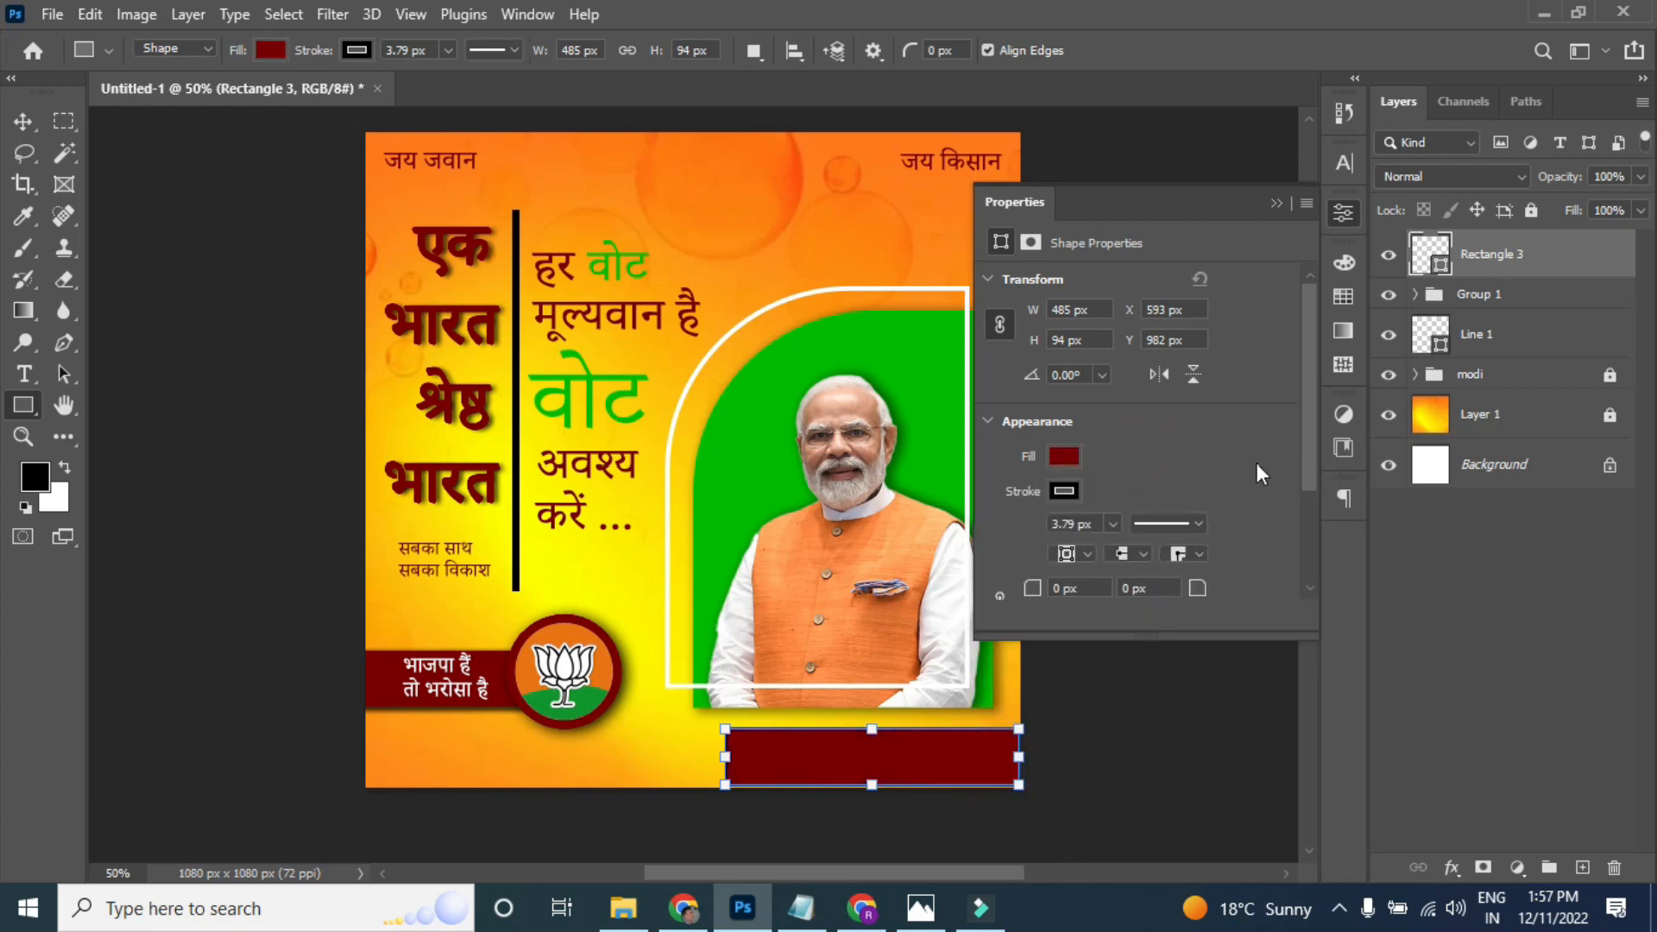
click(1277, 202)
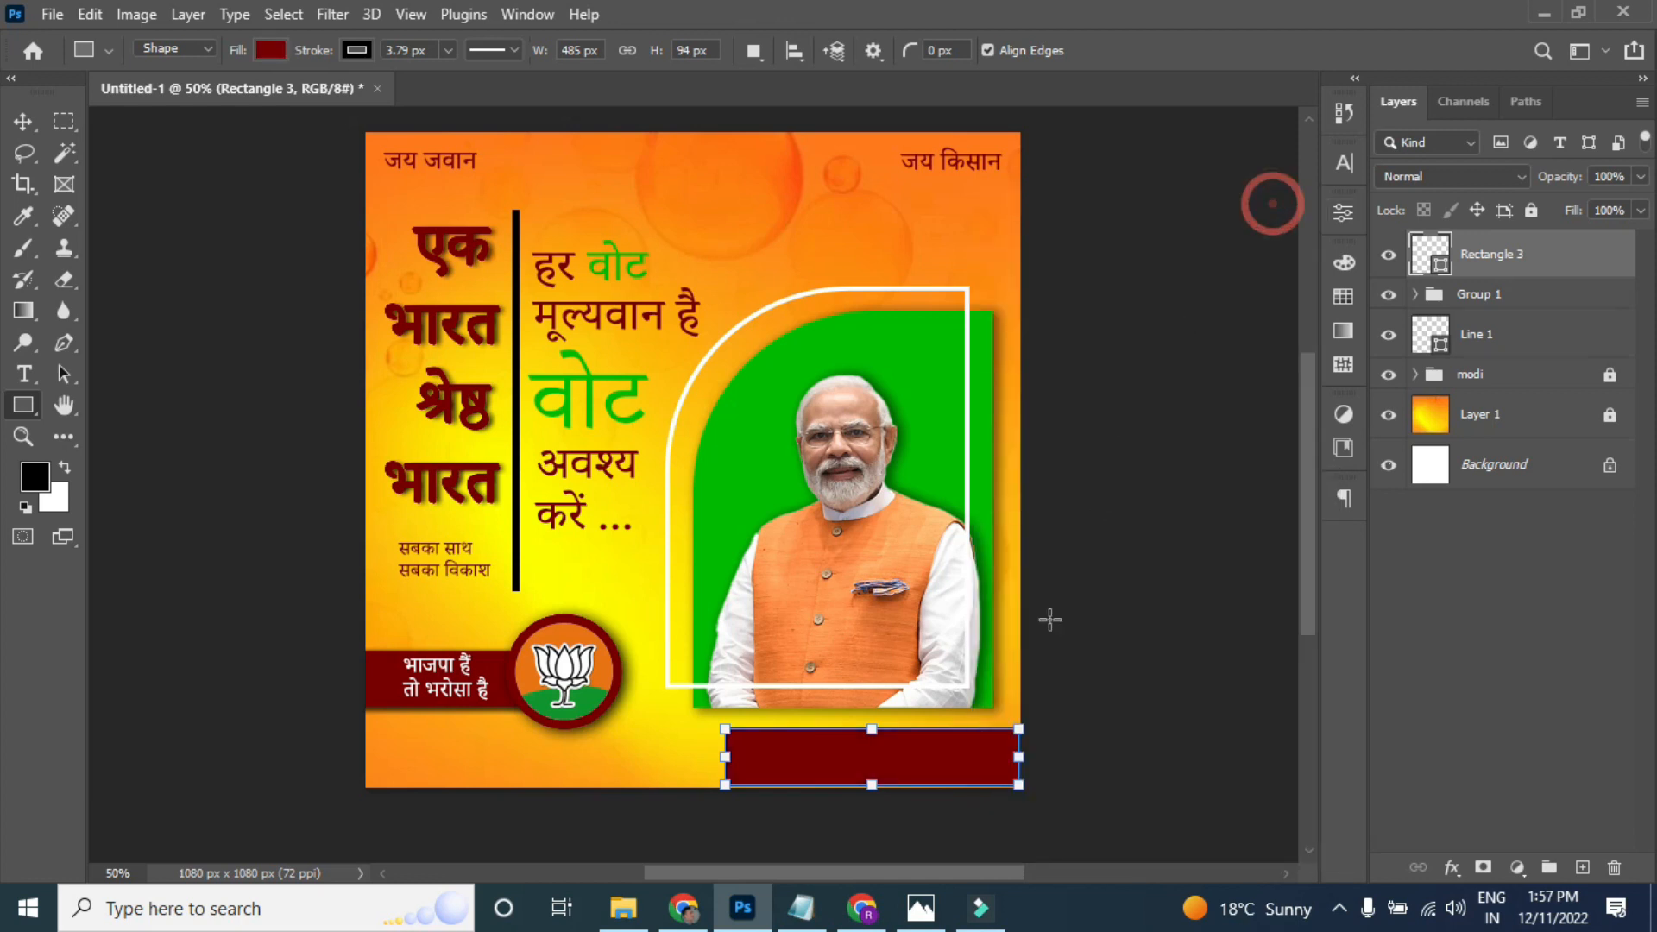
- Align the new dark red rectangle with the poster's lower right corner and remove its stroke
key(v)
drag(794, 759, 795, 761)
click(1344, 214)
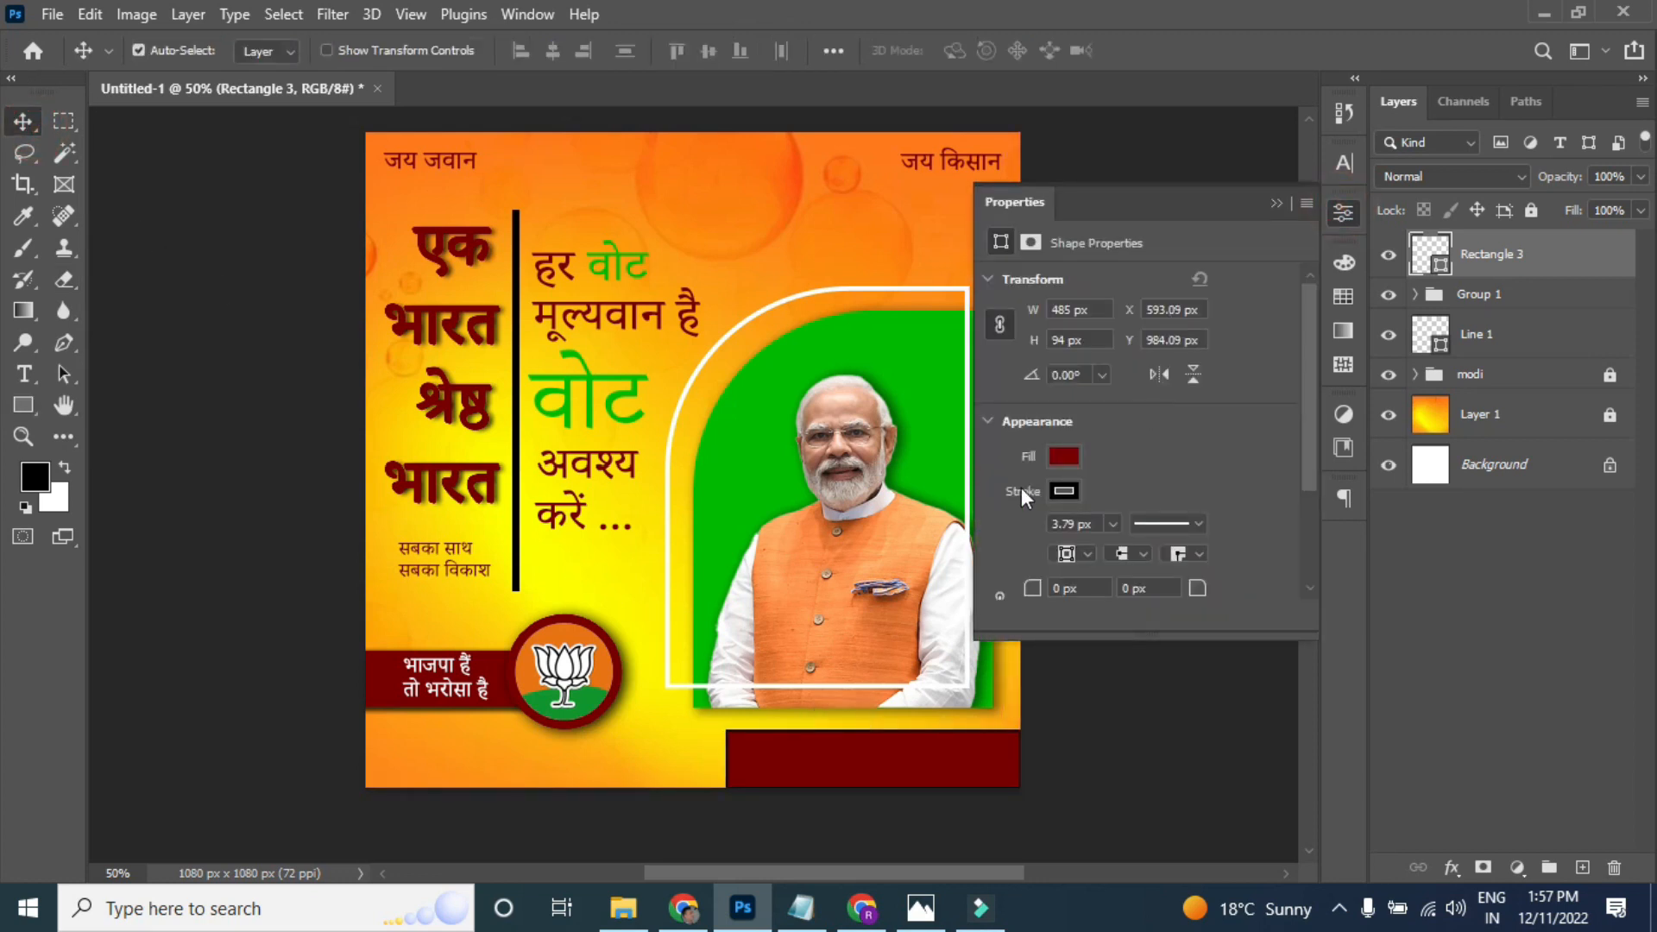
click(1063, 458)
click(1013, 517)
click(1147, 448)
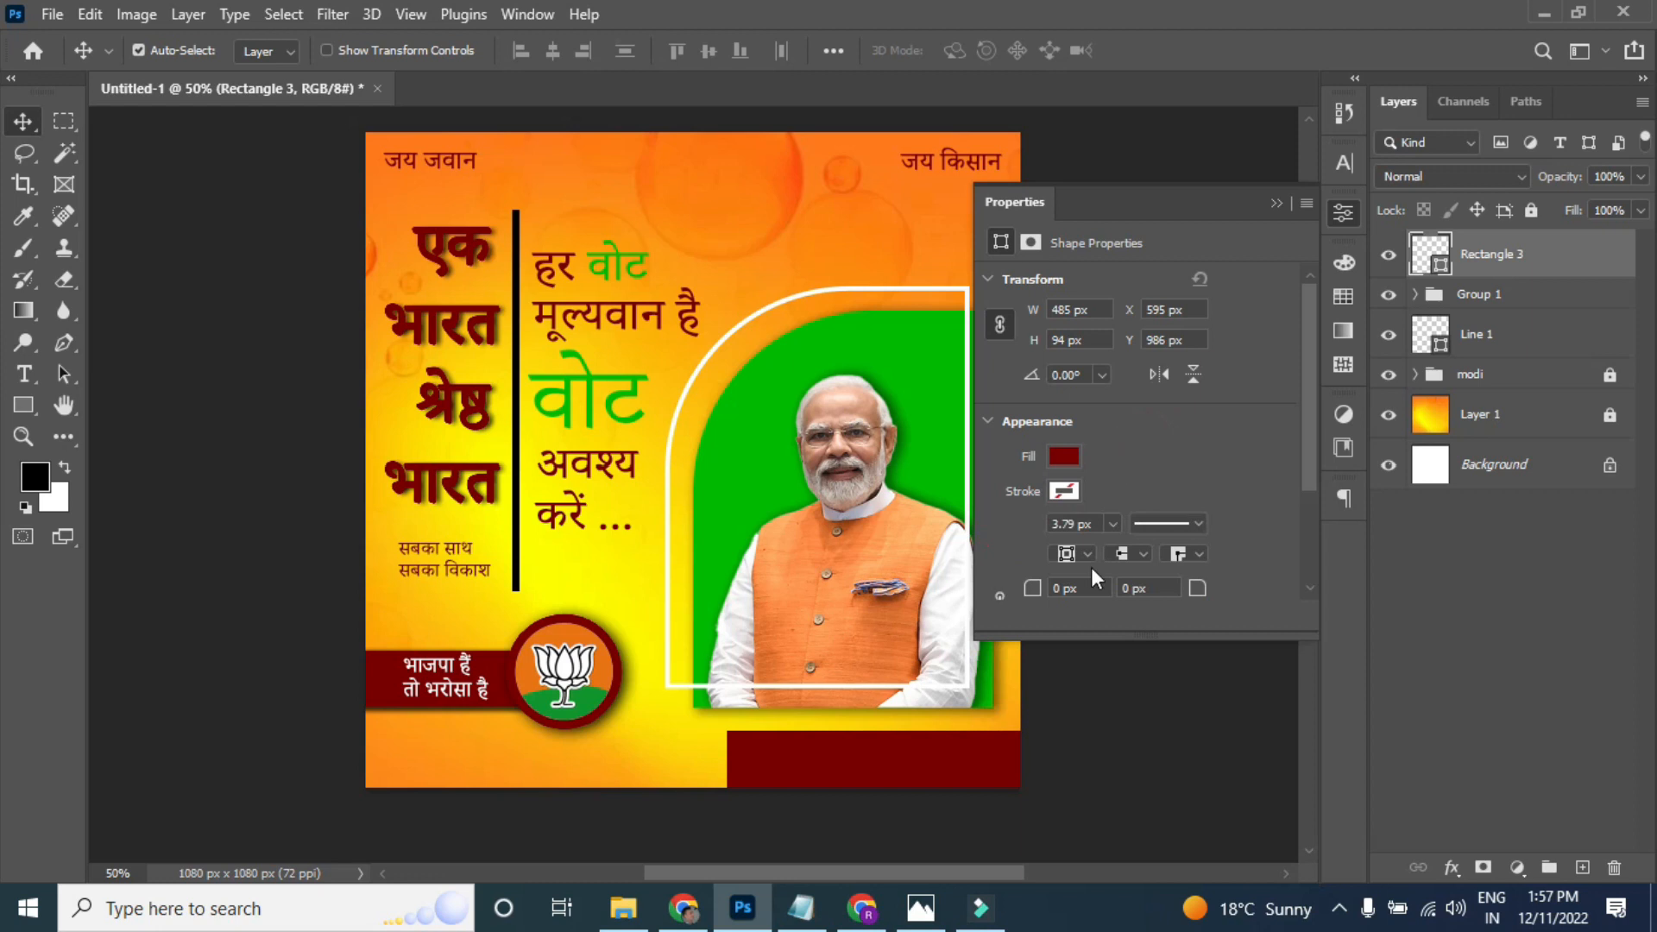
- Enlarge the lower right rectangle, distort it into a banner with a slanted left edge, and duplicate the shape
mouse_move(976, 765)
mouse_down()
mouse_move(954, 769)
mouse_move(1019, 763)
mouse_move(935, 766)
mouse_move(1017, 764)
mouse_move(966, 769)
mouse_up()
key(ctrl+t)
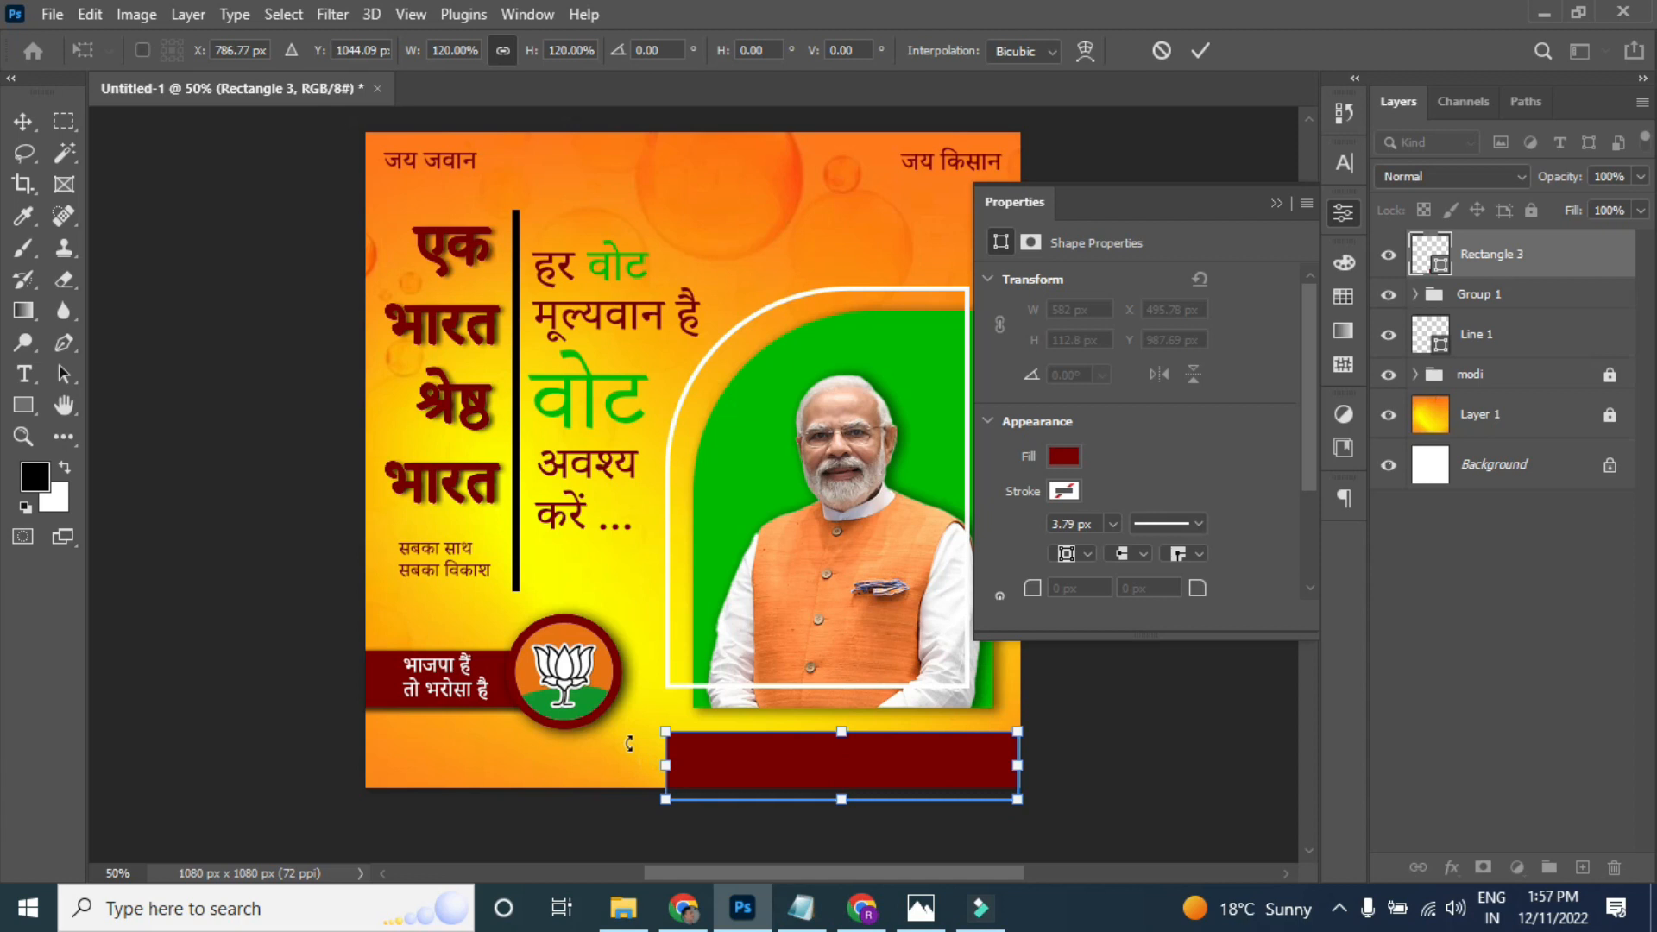
drag(672, 739, 755, 739)
drag(1017, 800, 1046, 815)
click(970, 773)
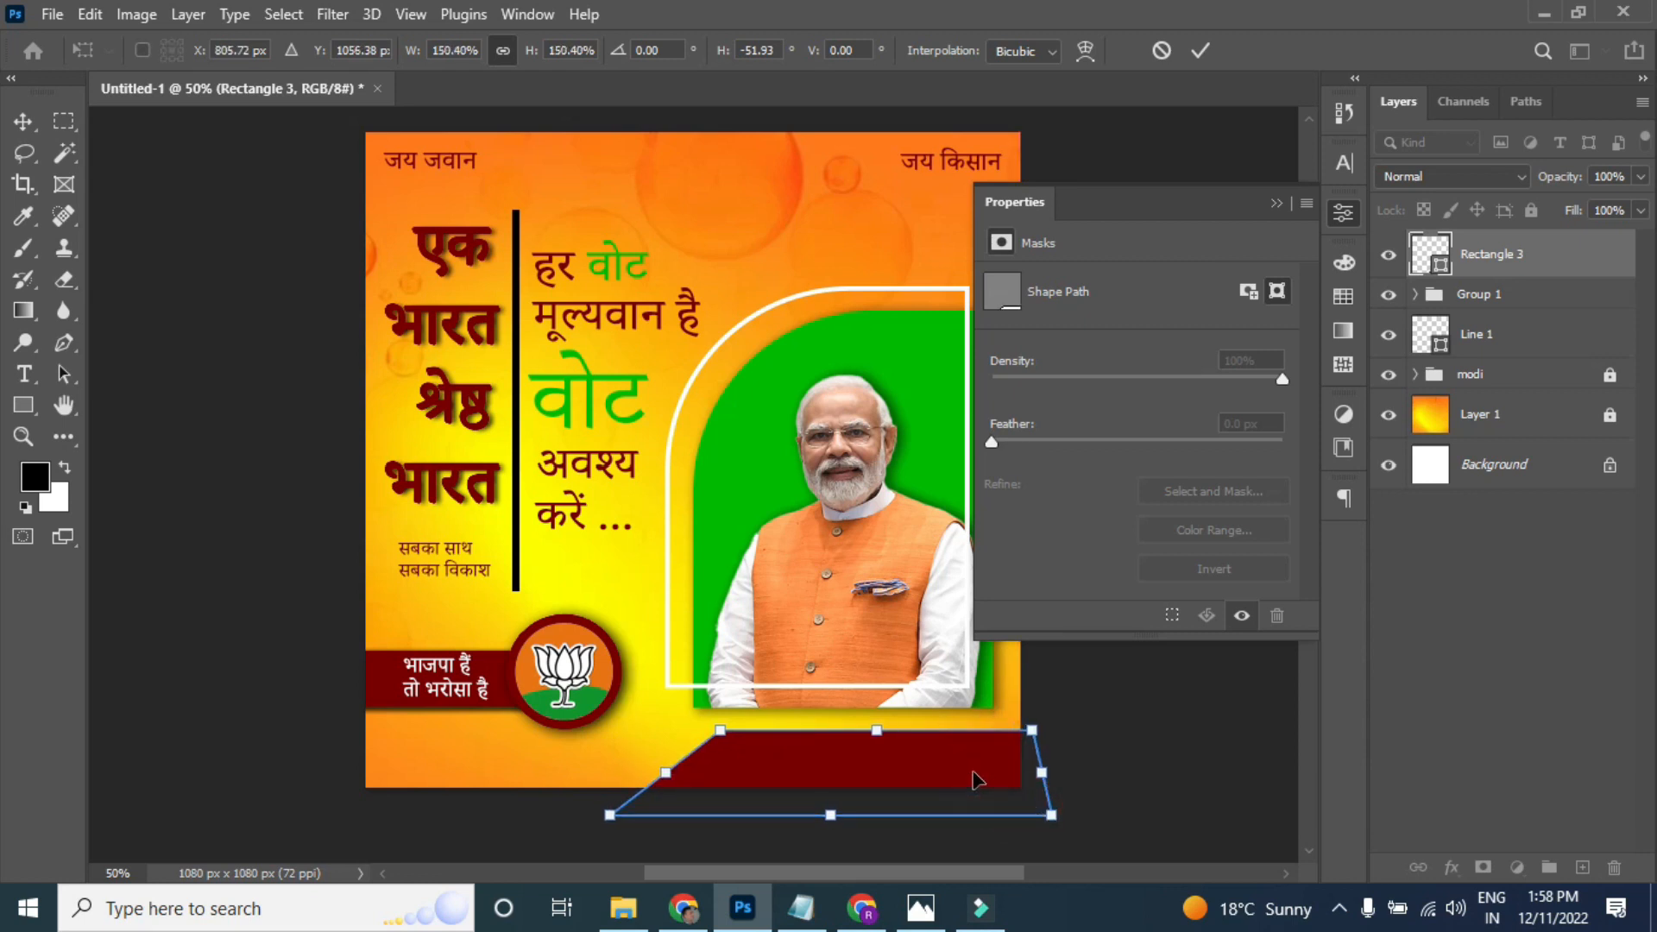
key(Return)
drag(904, 761, 900, 764)
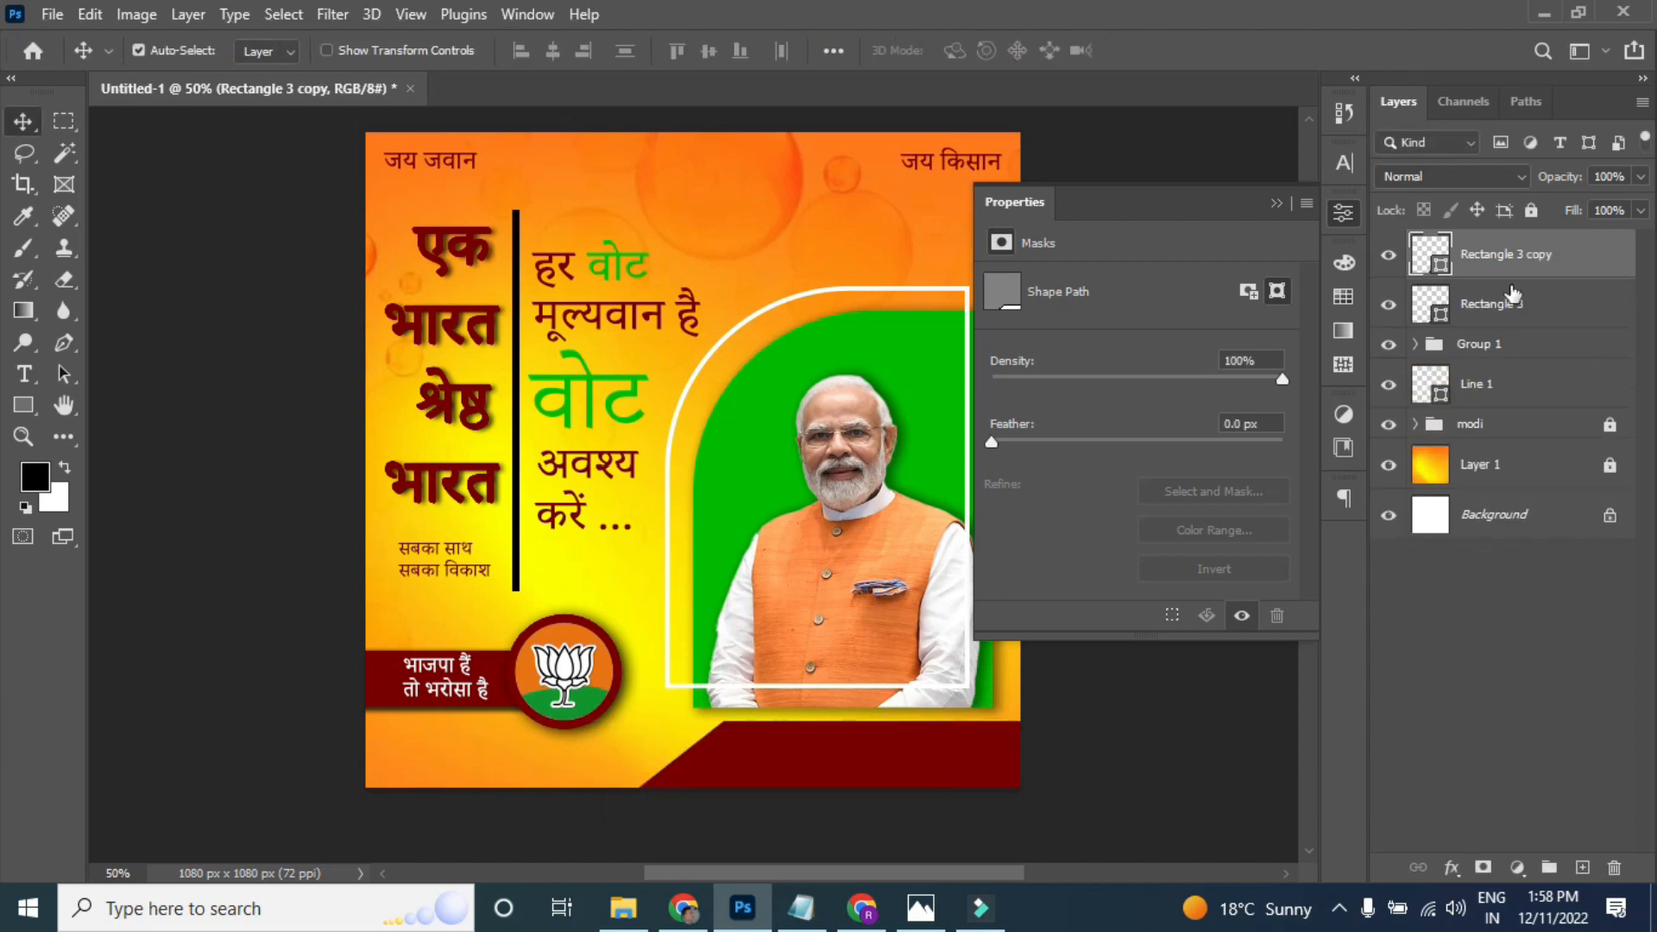
- Add a Color Overlay to the underlying banner shape in the green sampled from the portrait's background
click(1548, 306)
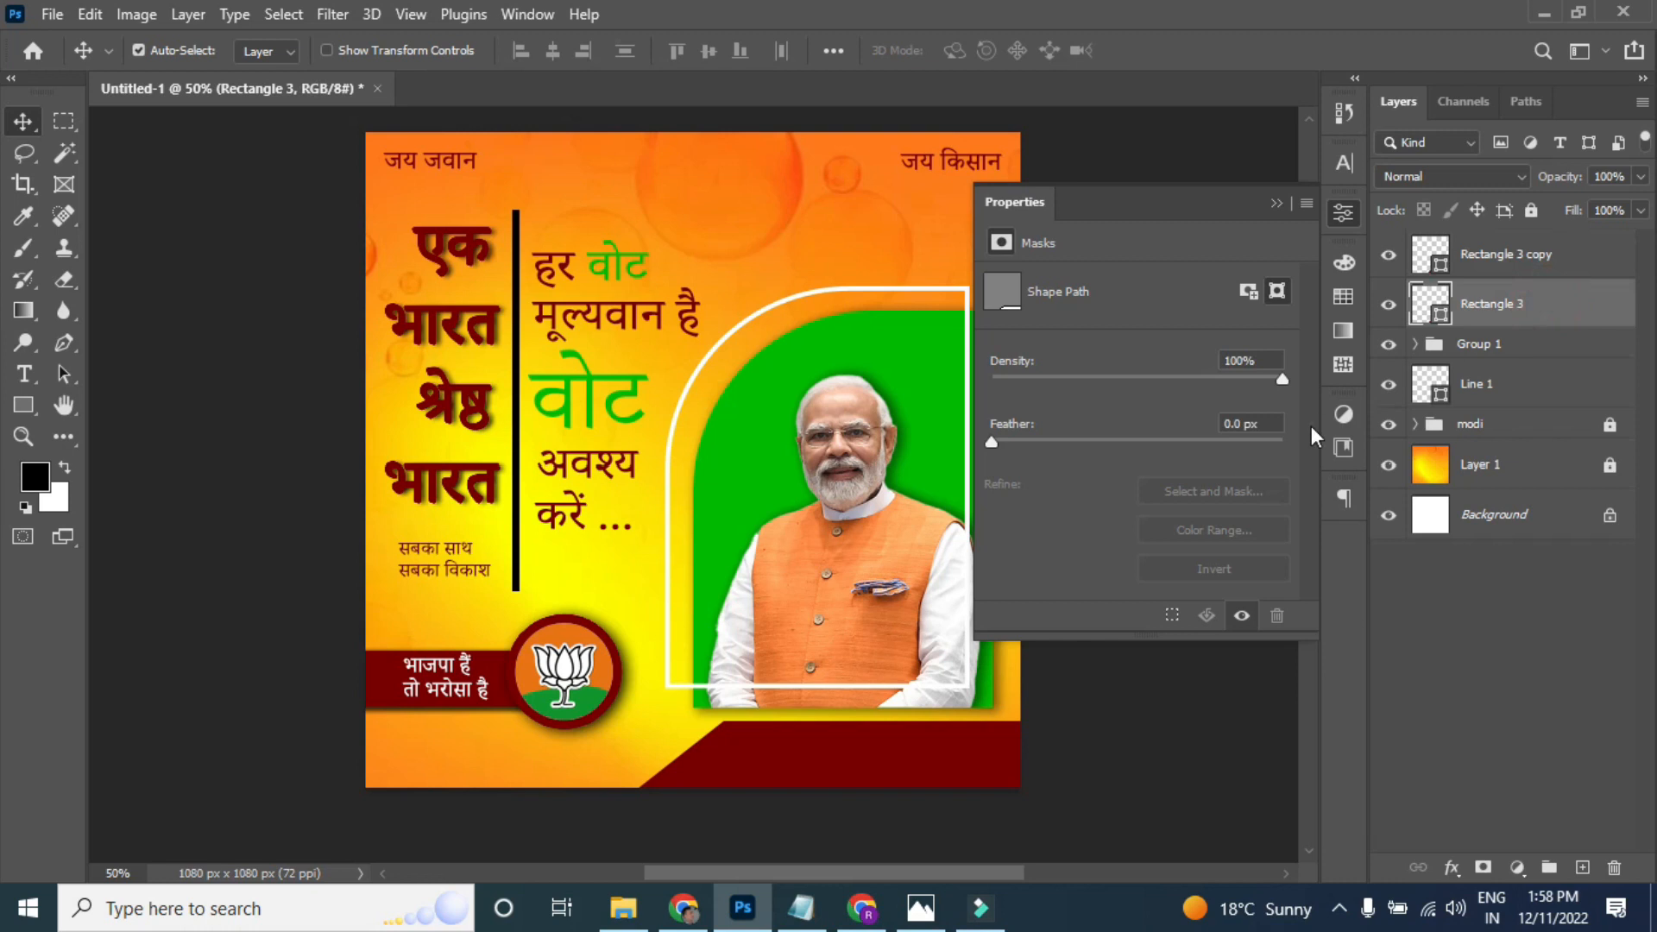
click(1277, 203)
double_click(1588, 307)
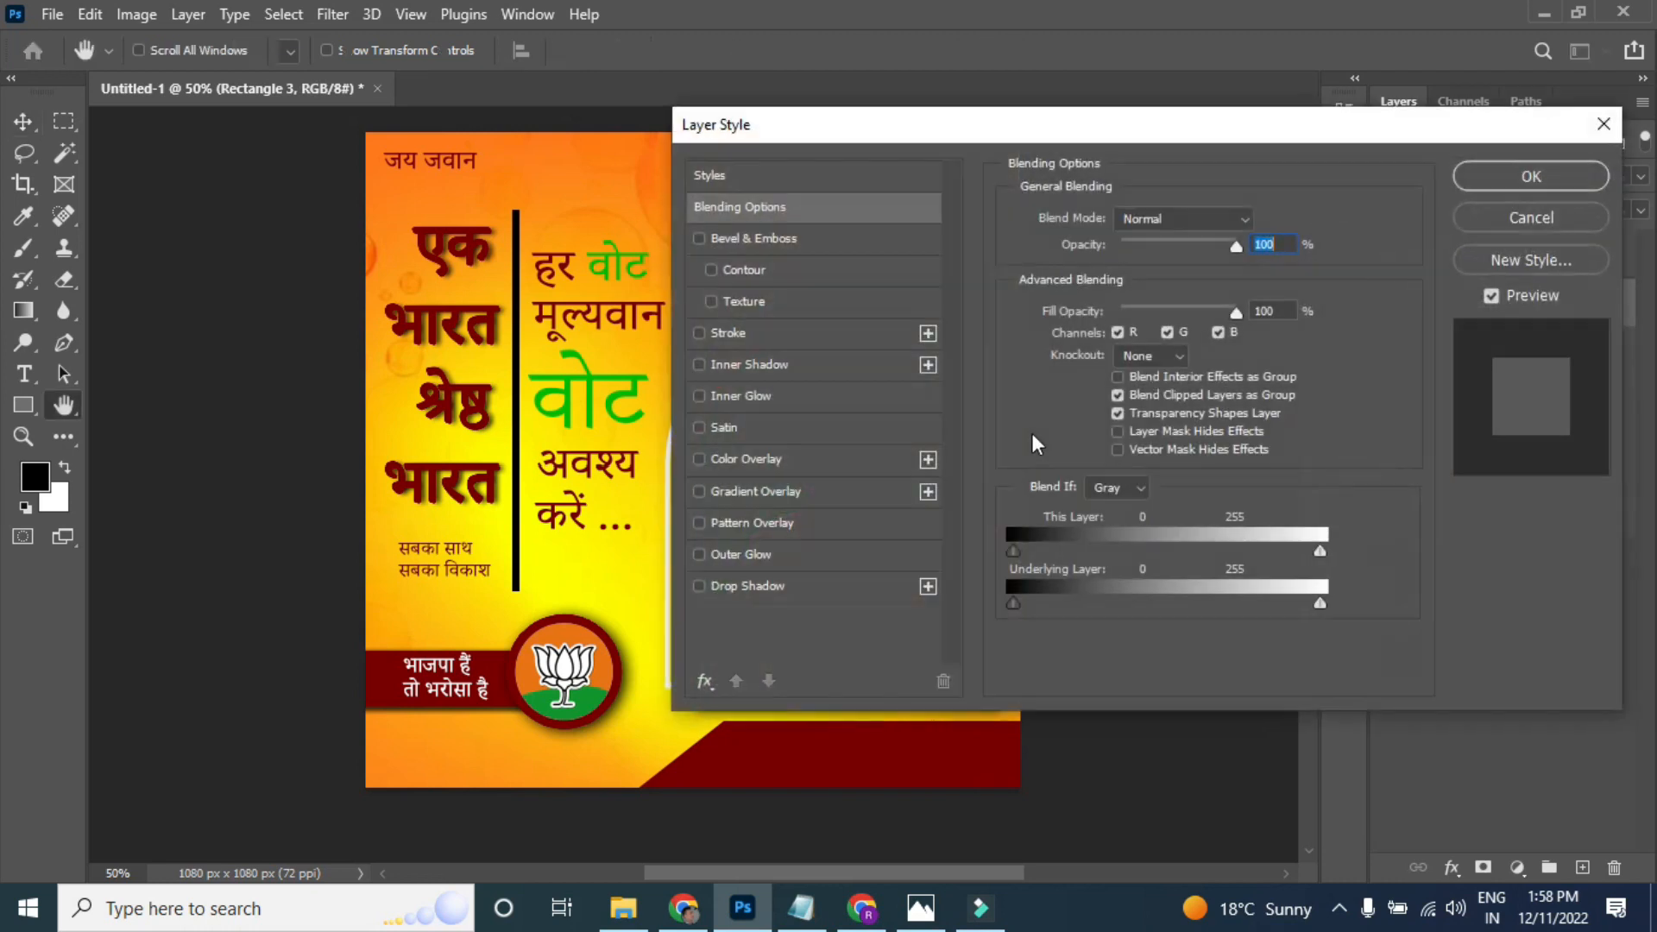
click(775, 458)
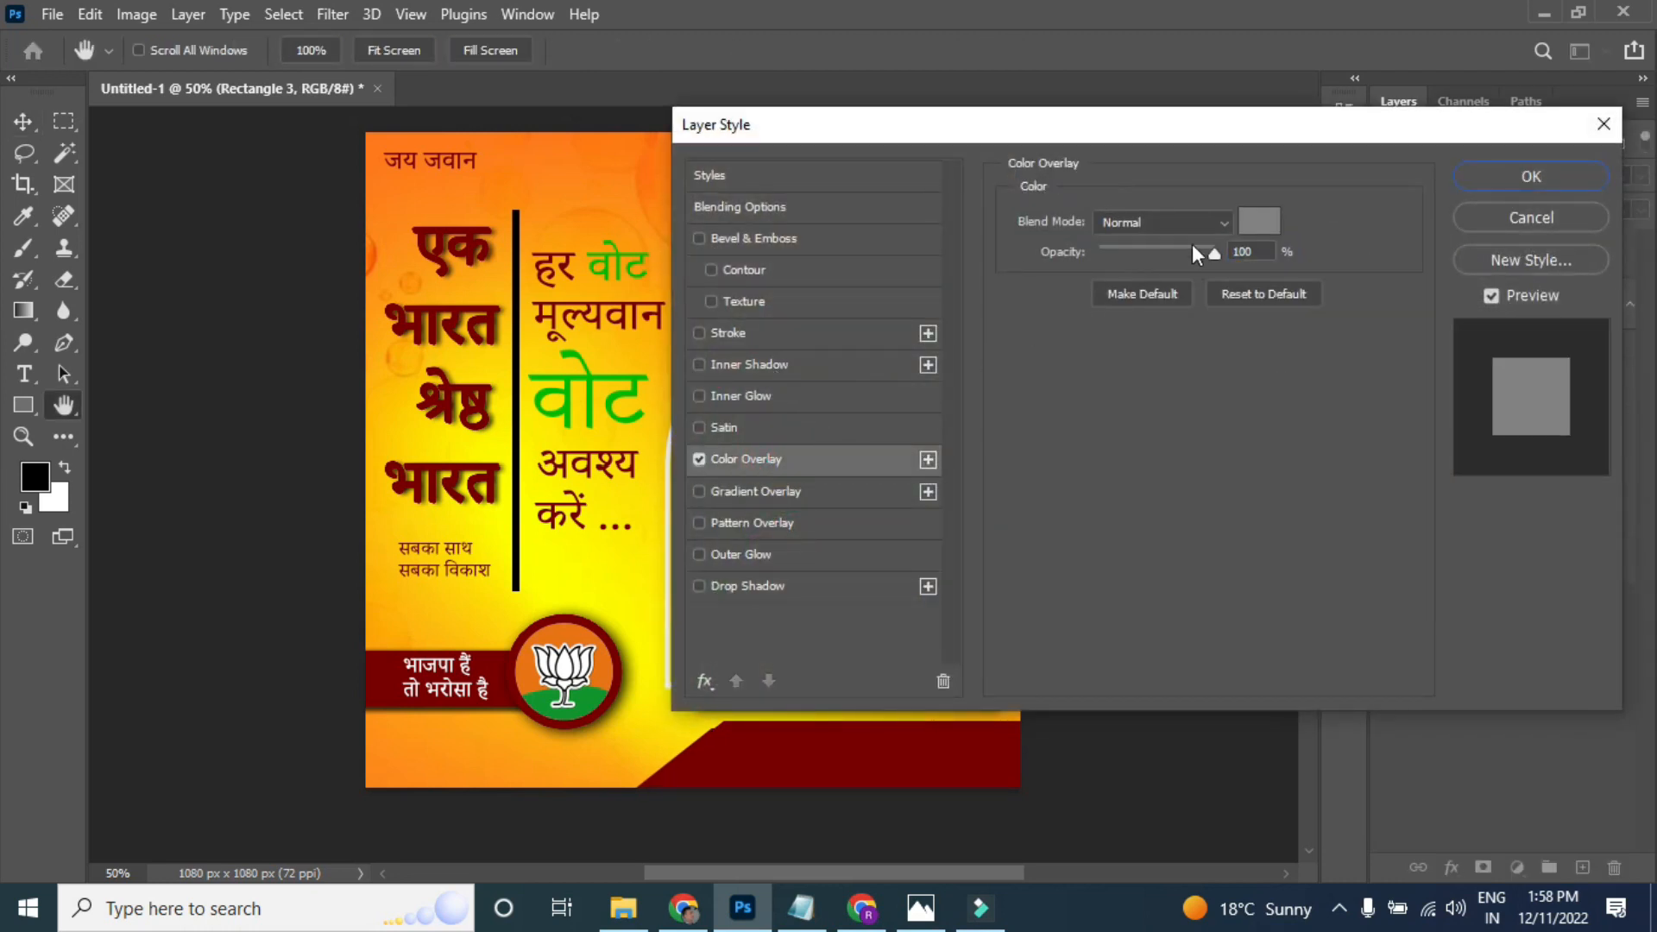
click(1258, 223)
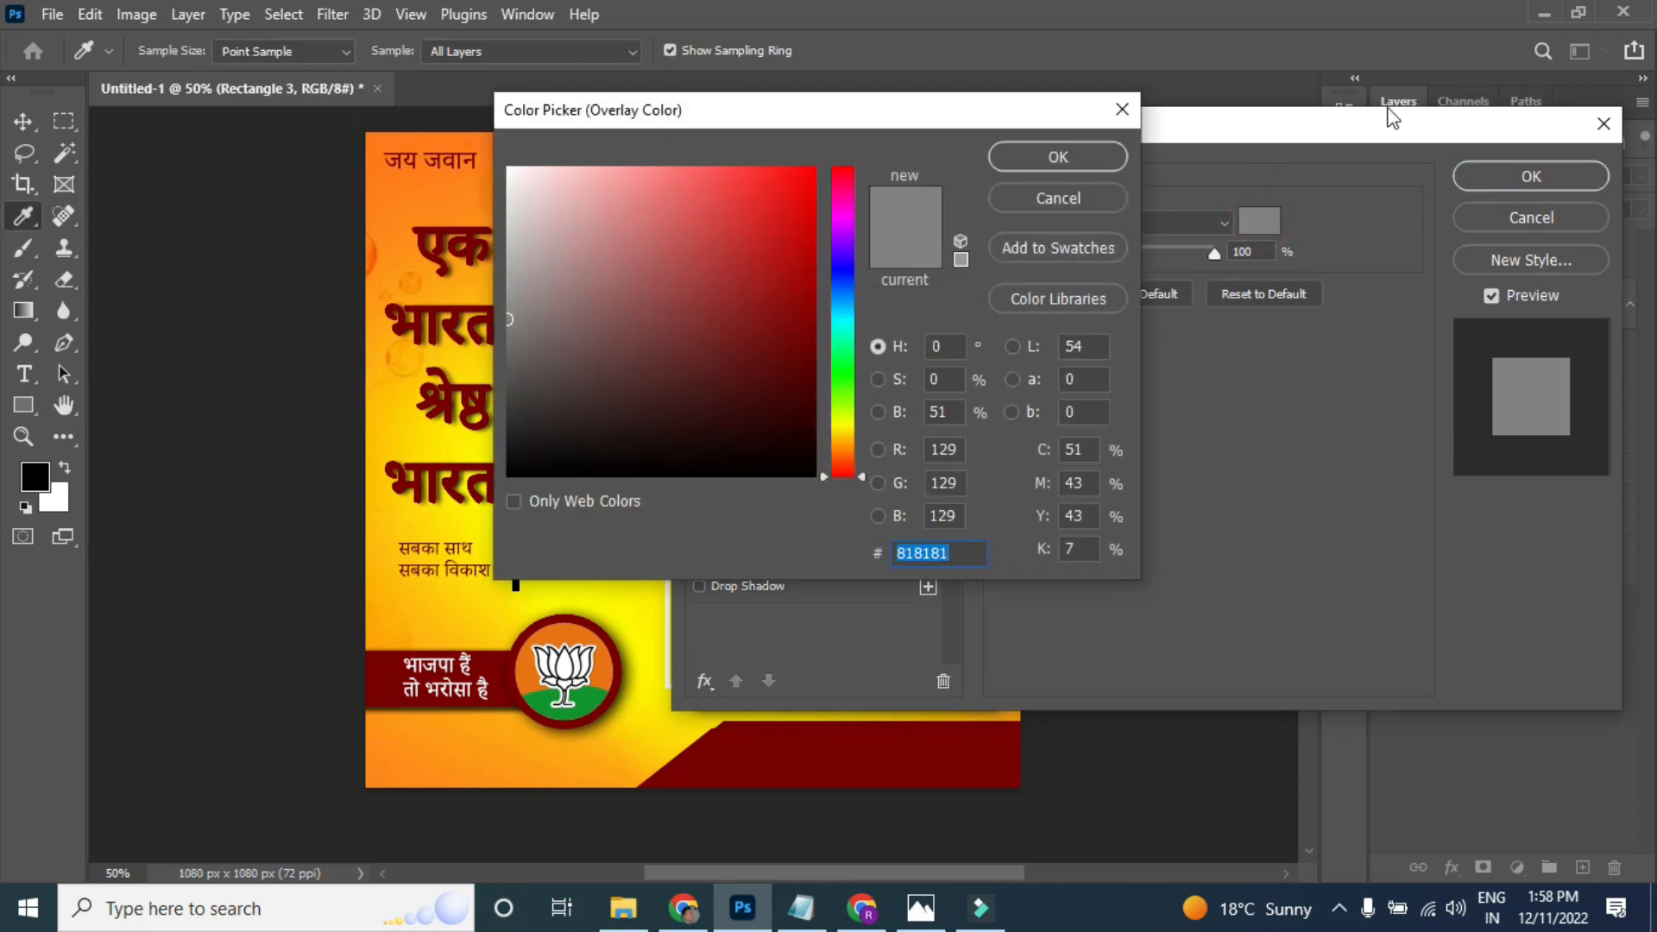
click(1122, 110)
drag(1288, 111, 1472, 118)
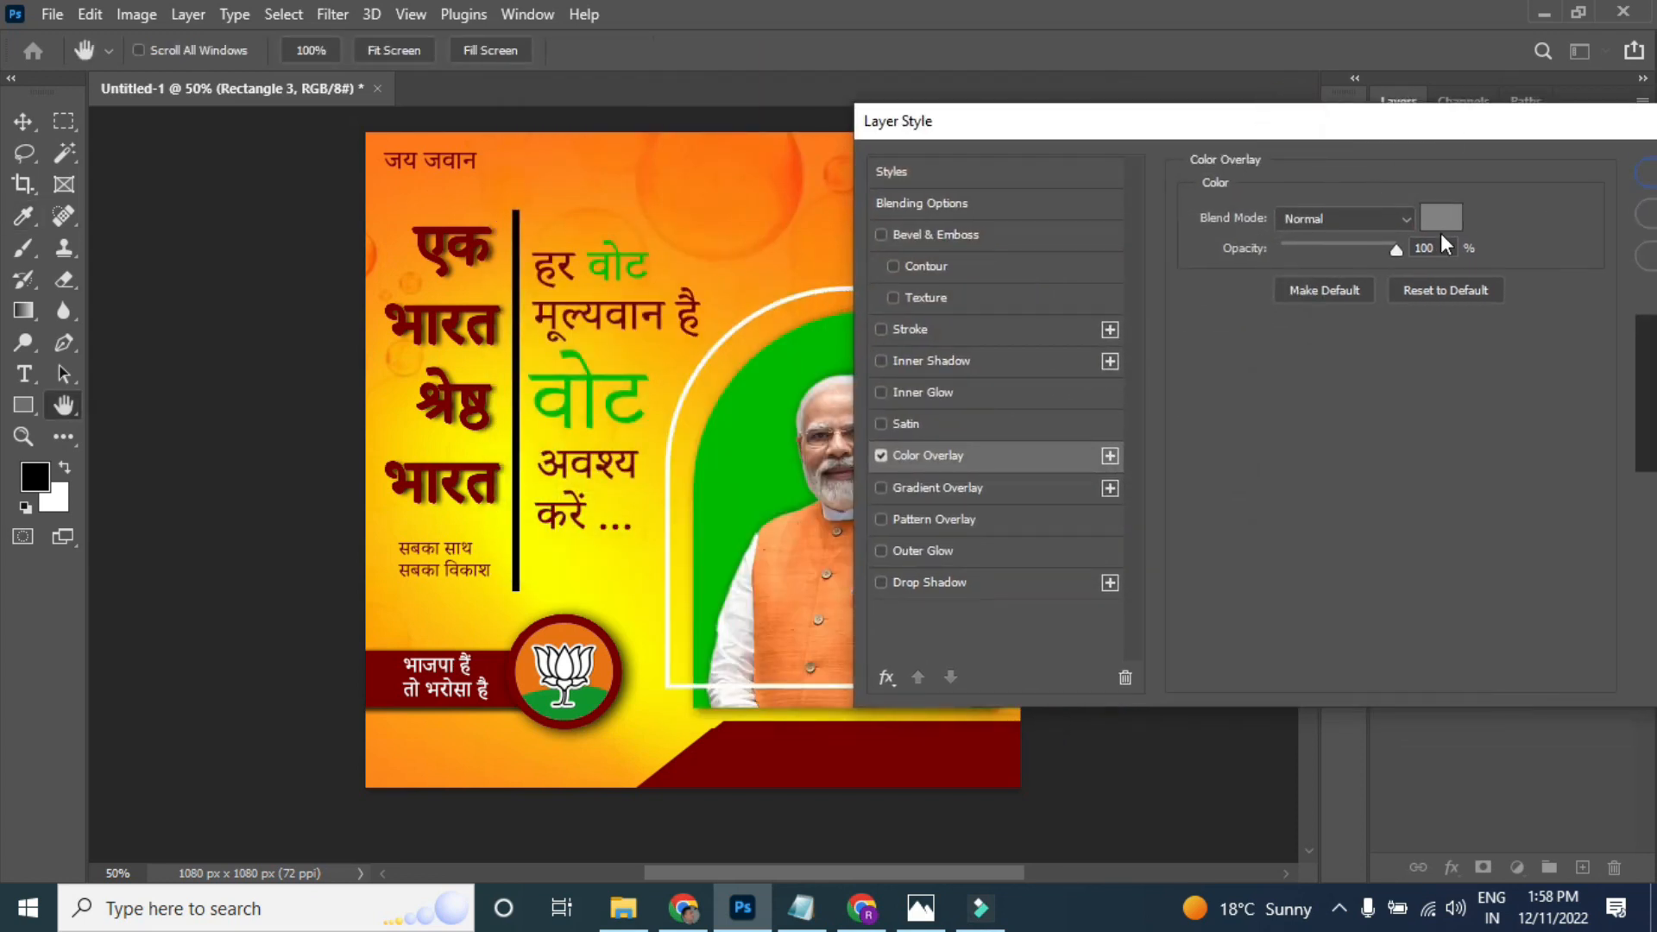
click(1441, 219)
click(709, 605)
drag(1270, 118, 1049, 121)
click(1345, 171)
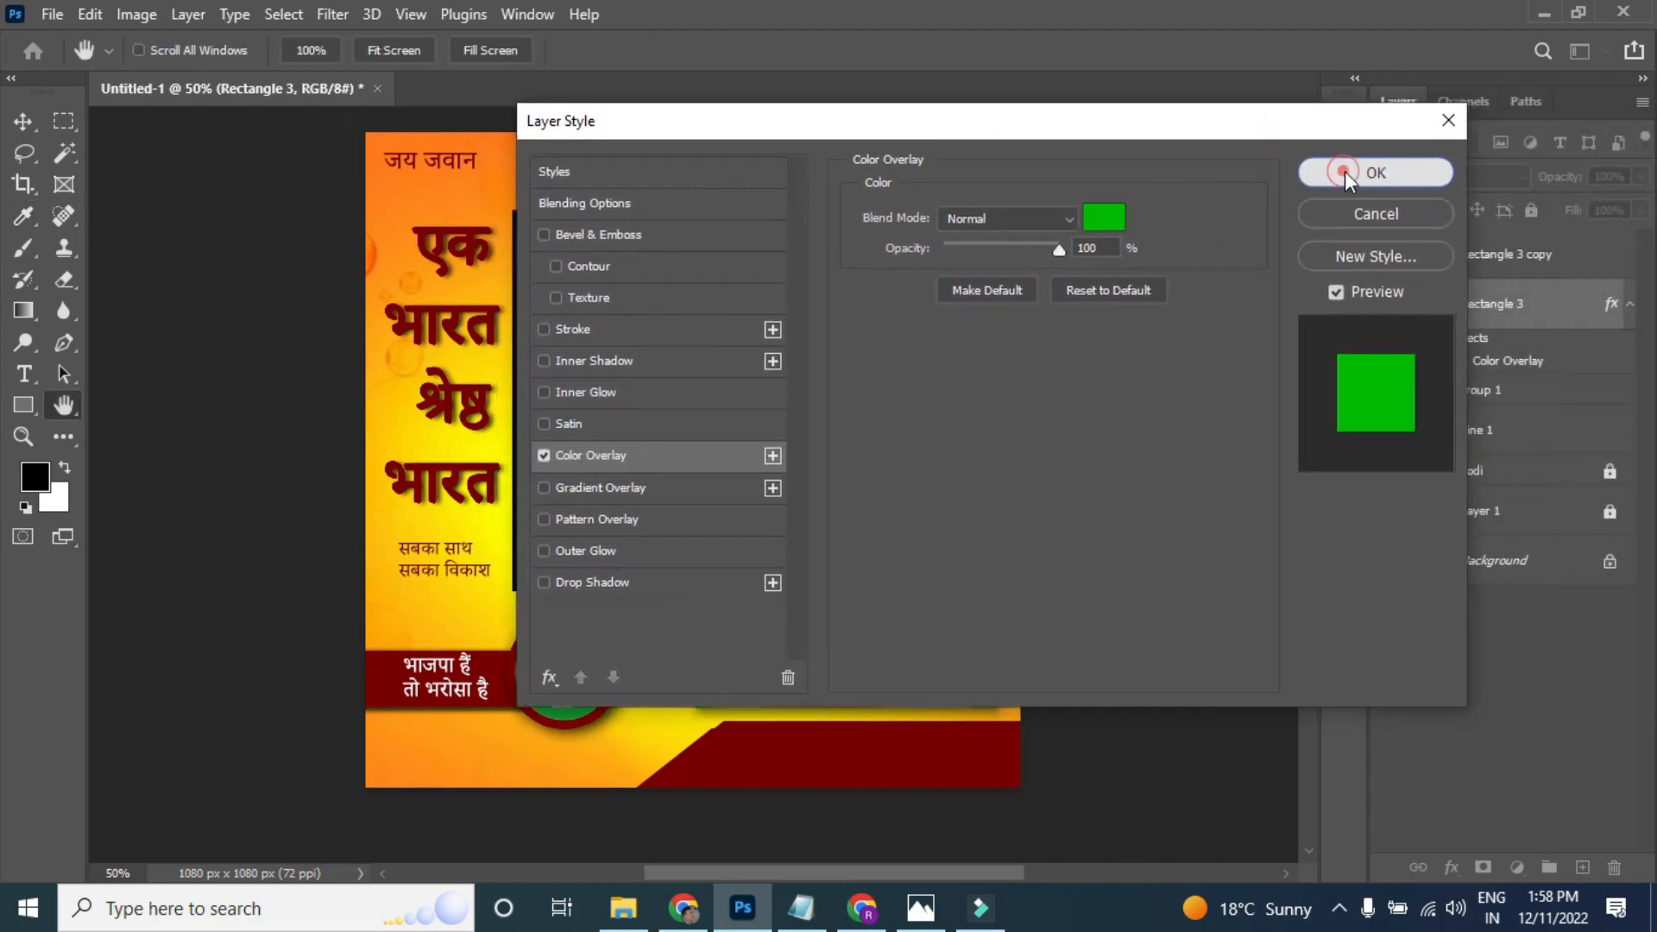
- Offset the dark red and green banner shapes so a green strip borders the upper and slanted edges
key(ctrl+t)
drag(802, 744, 857, 737)
key(Return)
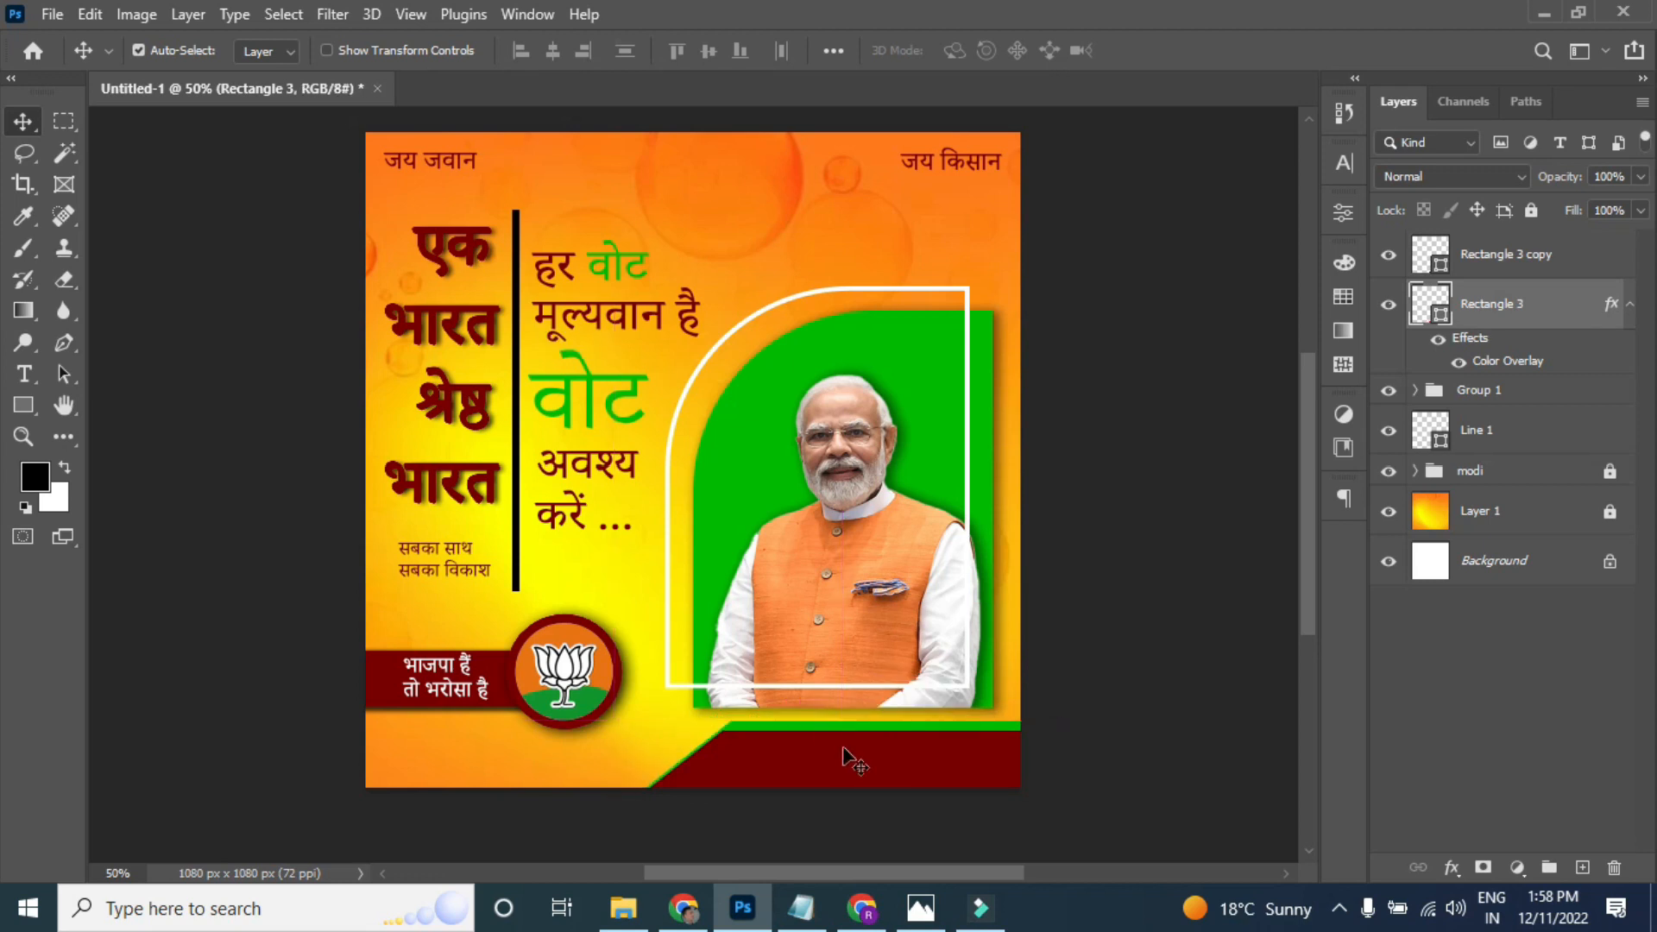
- Transform the green shape behind the dark red banner into a thinner strip that tapers along the slanted left edge
scroll(564, 590, up, 2)
drag(1008, 670, 653, 363)
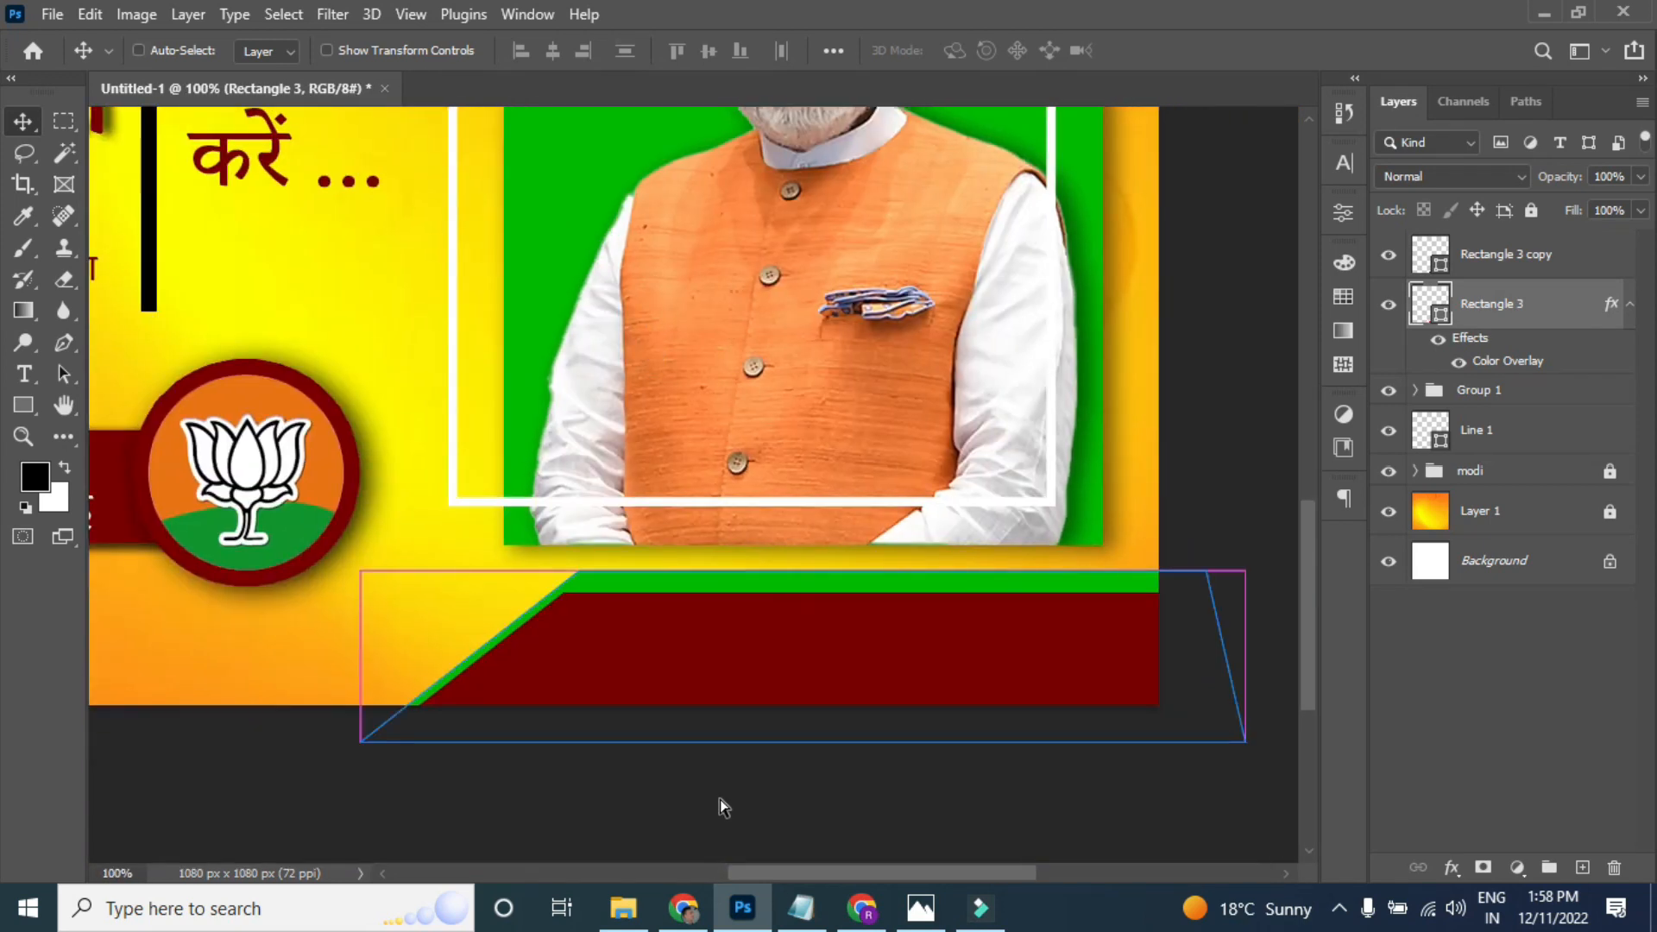
key(ctrl+t)
mouse_move(846, 596)
mouse_down()
mouse_move(790, 576)
mouse_move(819, 610)
mouse_up()
drag(361, 740, 371, 742)
click(602, 673)
drag(599, 671, 596, 671)
drag(793, 570, 797, 581)
drag(762, 670, 745, 670)
drag(353, 742, 379, 742)
key(Return)
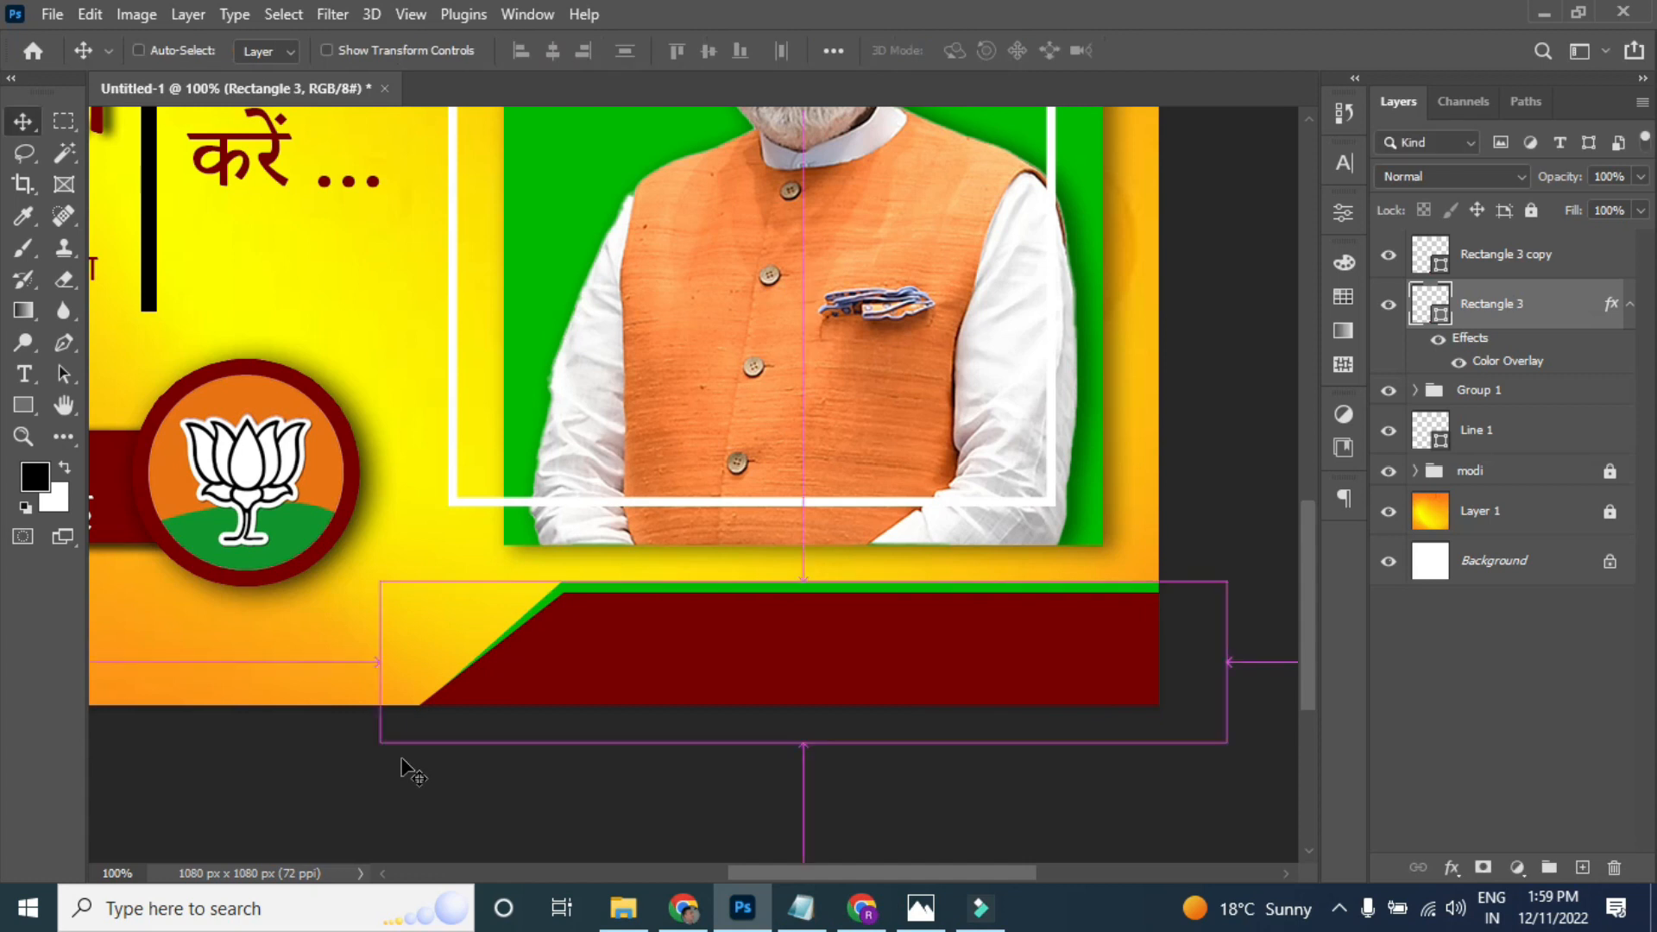
key(ctrl+minus)
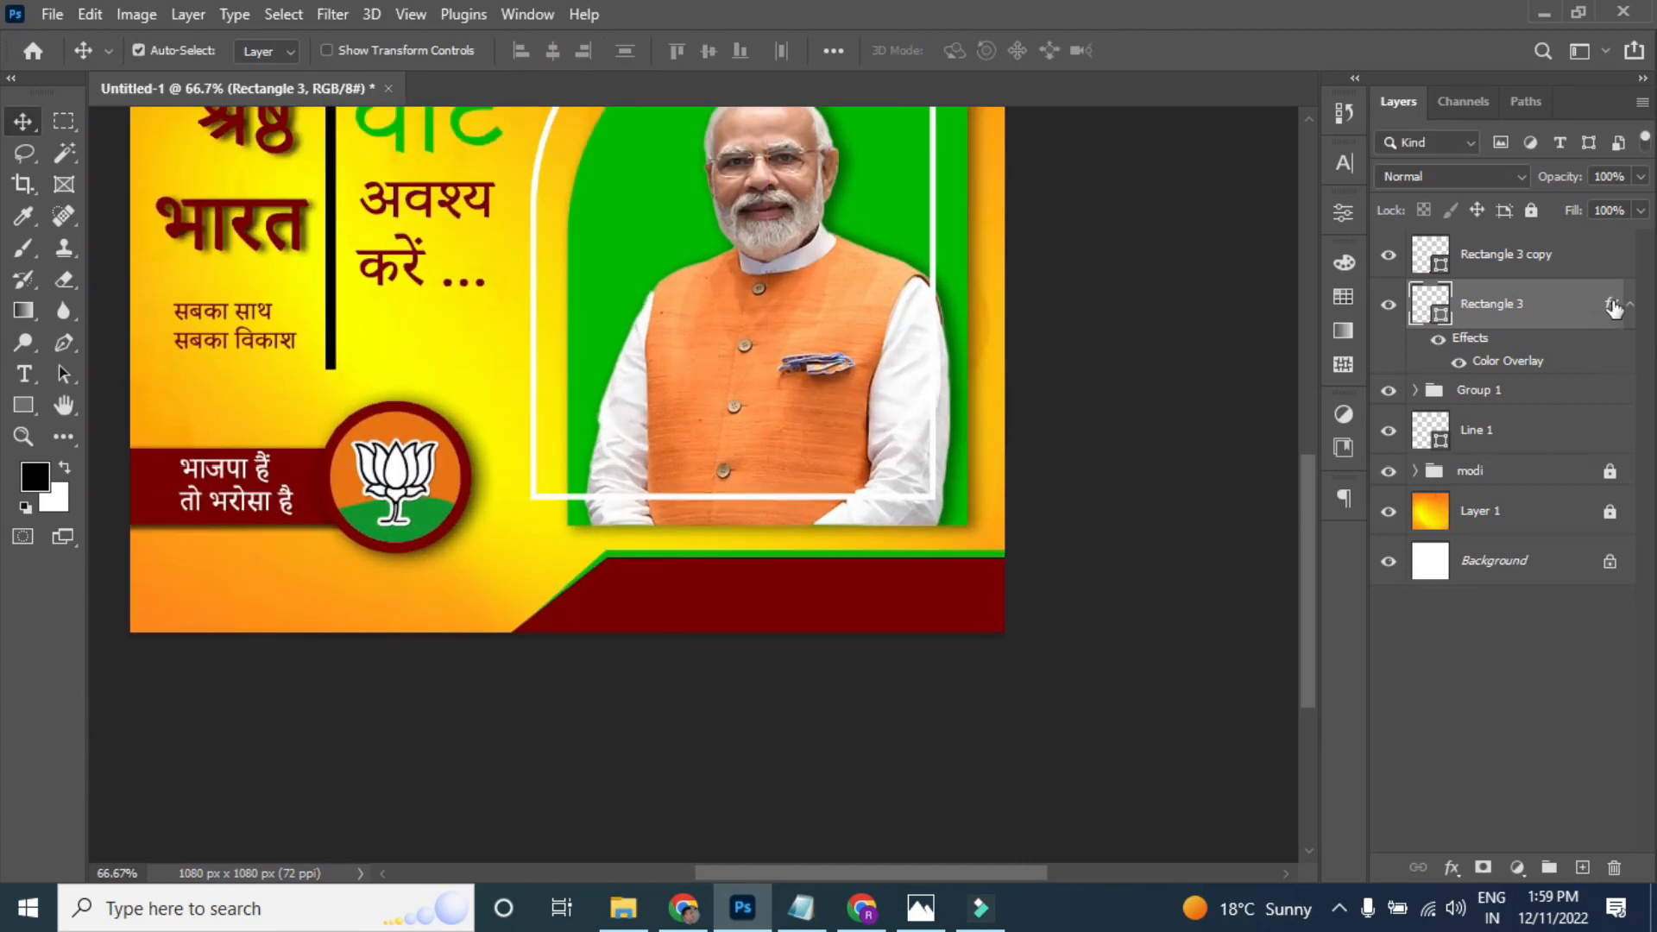
- Add a Drop Shadow to the green banner shape with the shadow angle set to -158°
double_click(1574, 297)
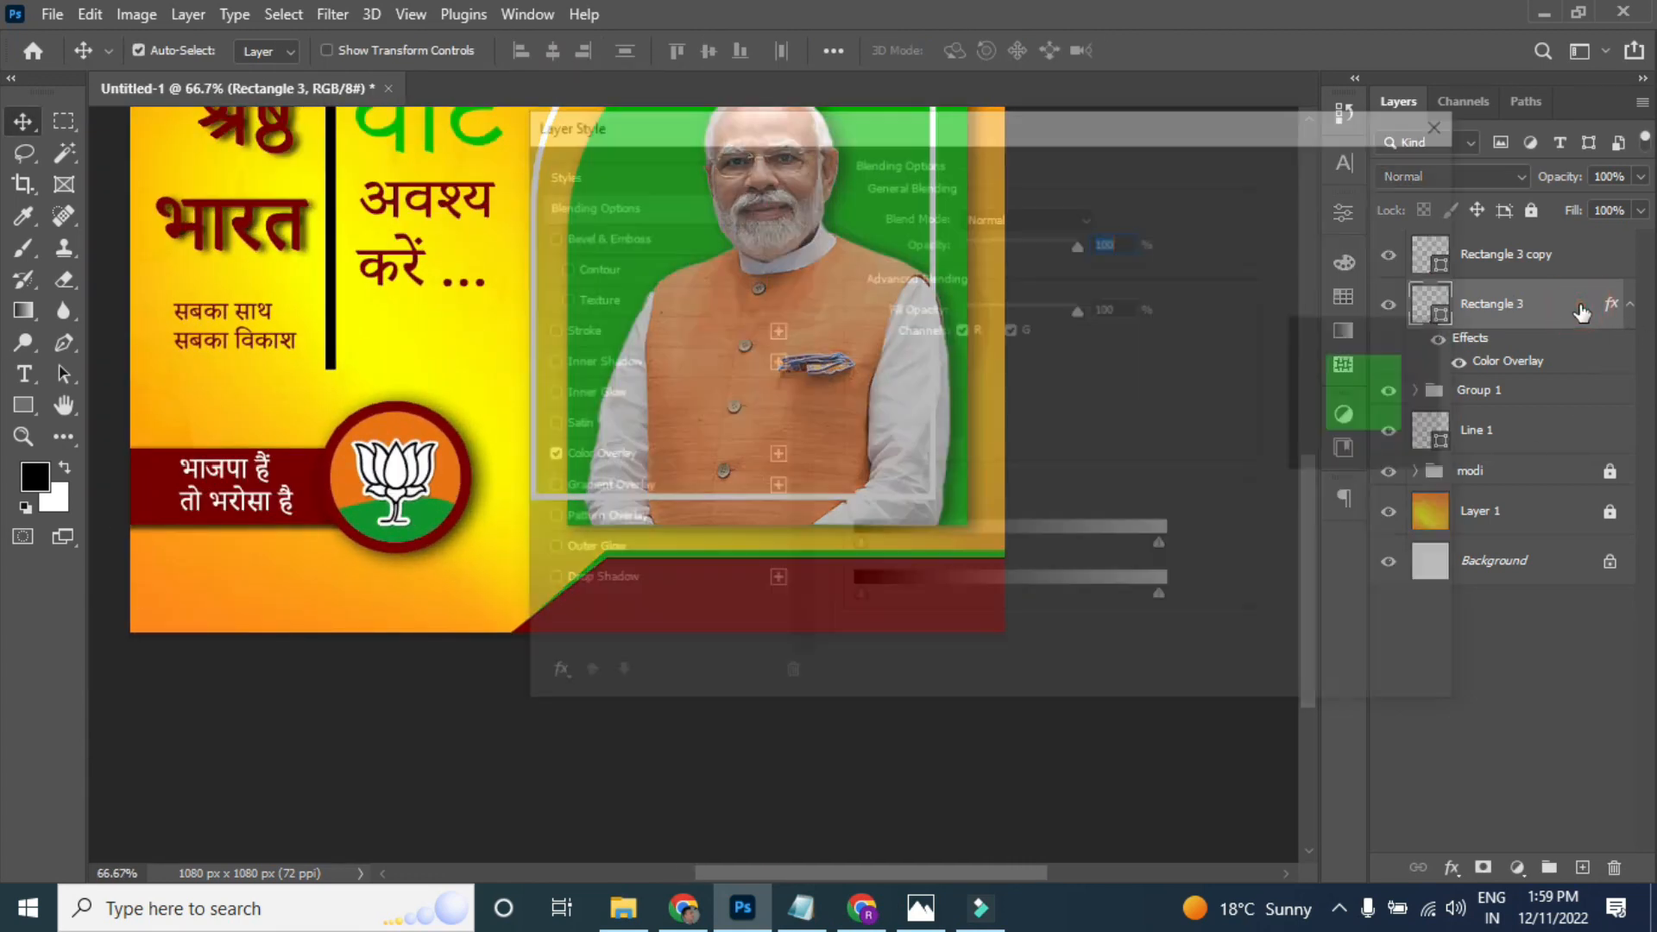
click(608, 585)
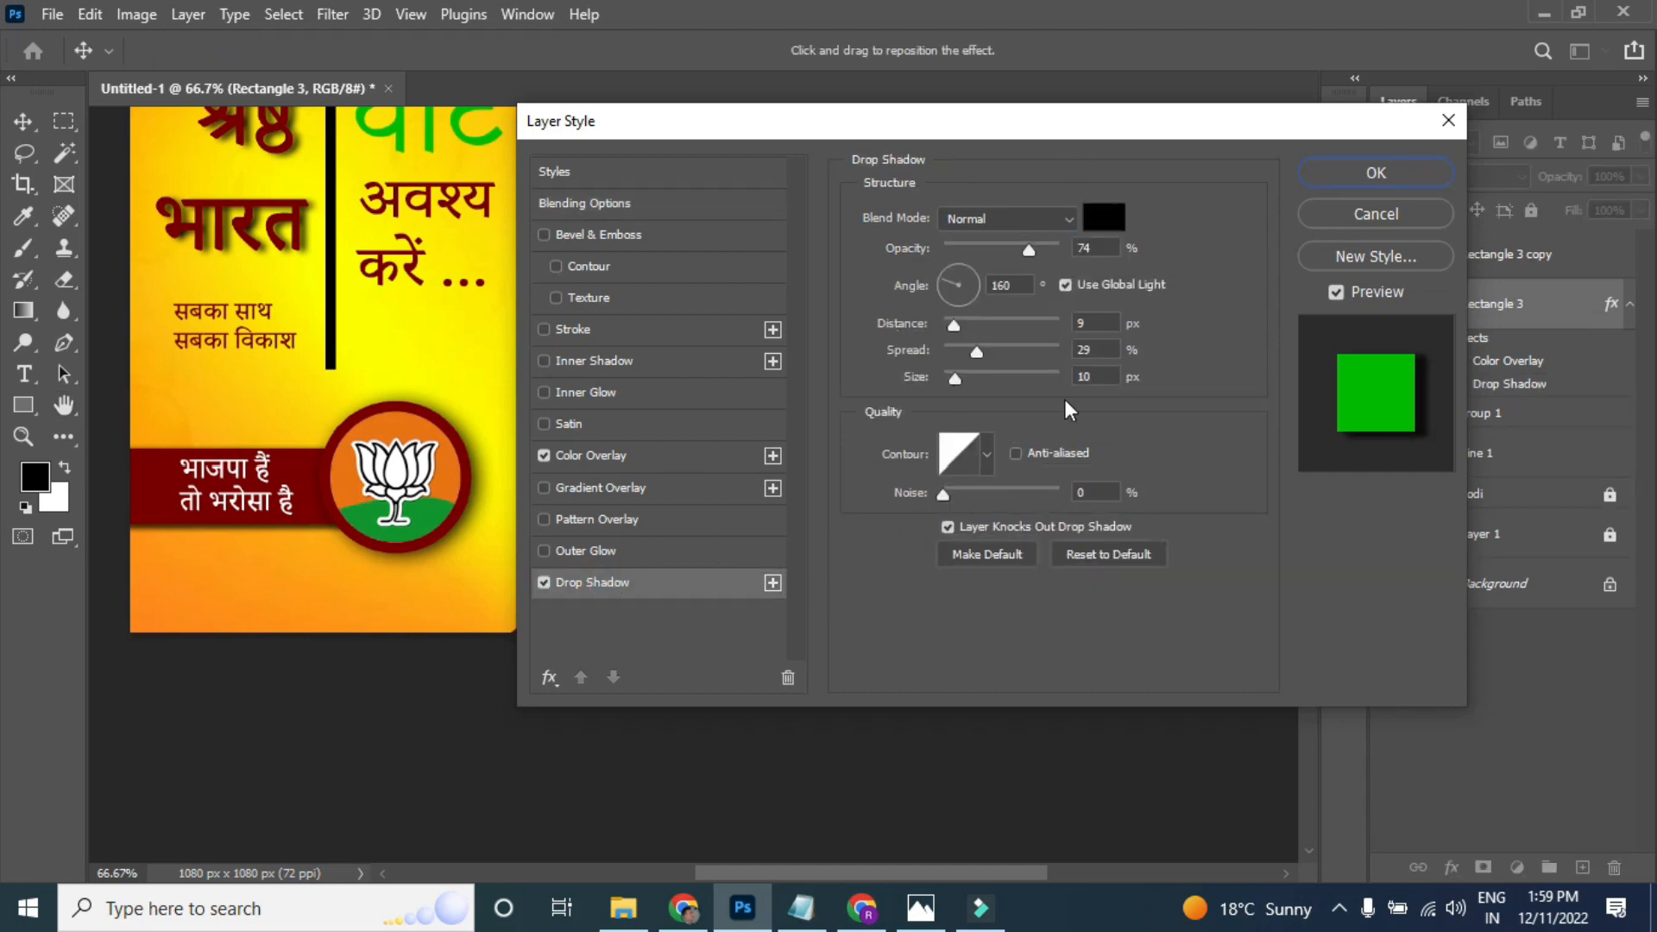
click(945, 294)
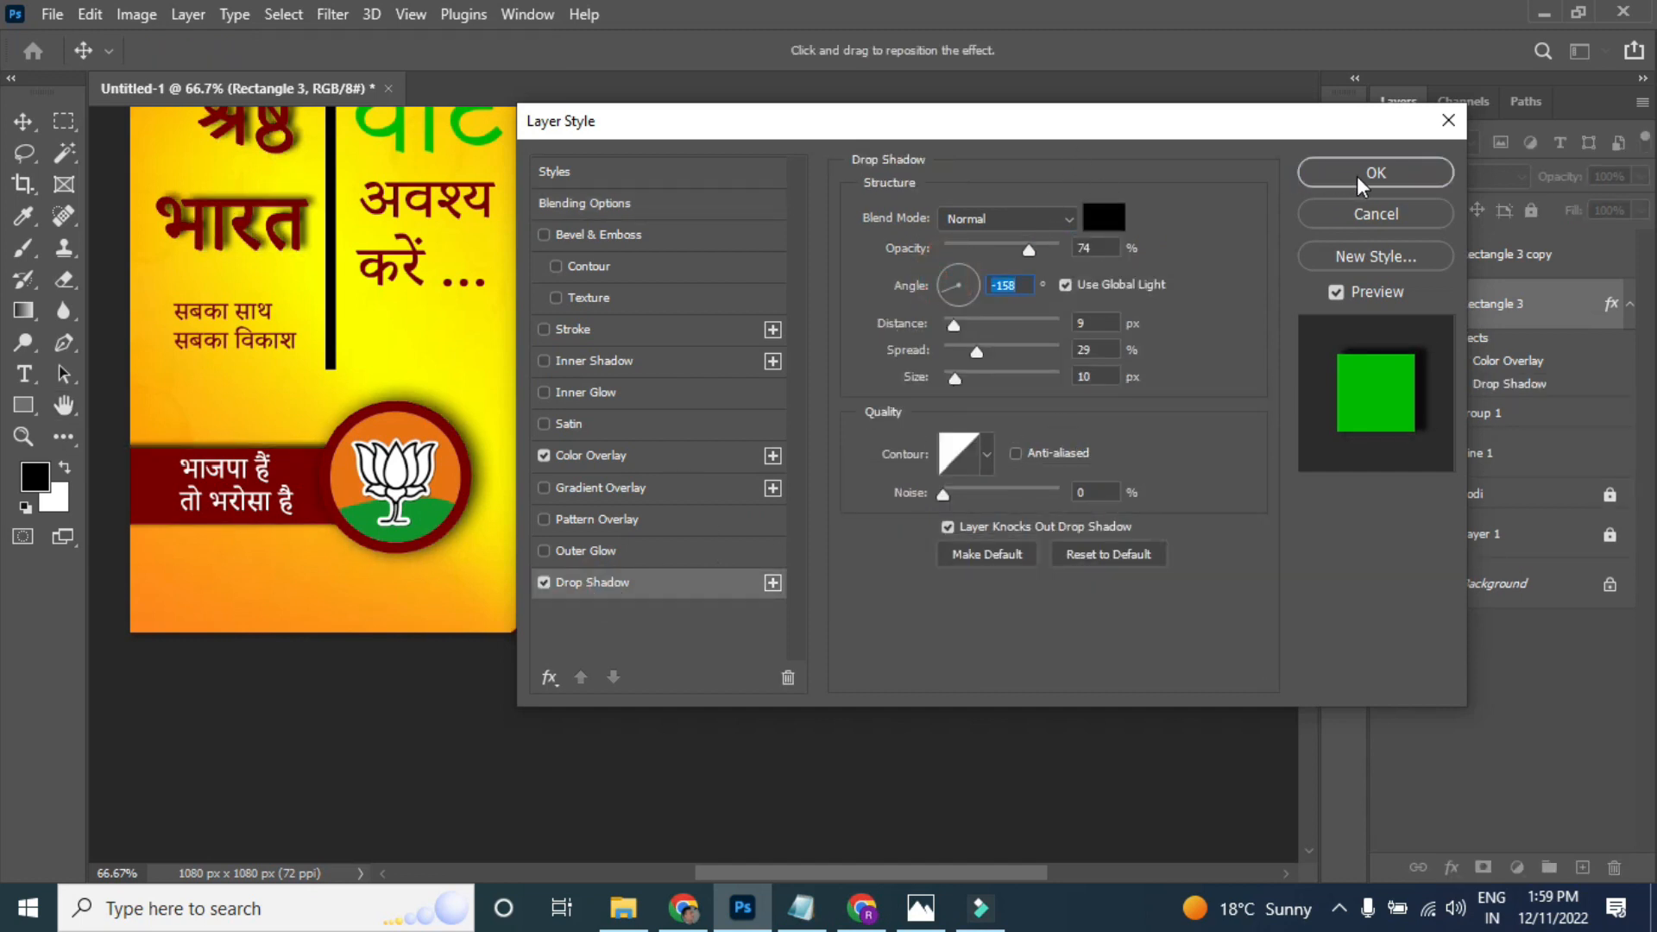
click(1376, 173)
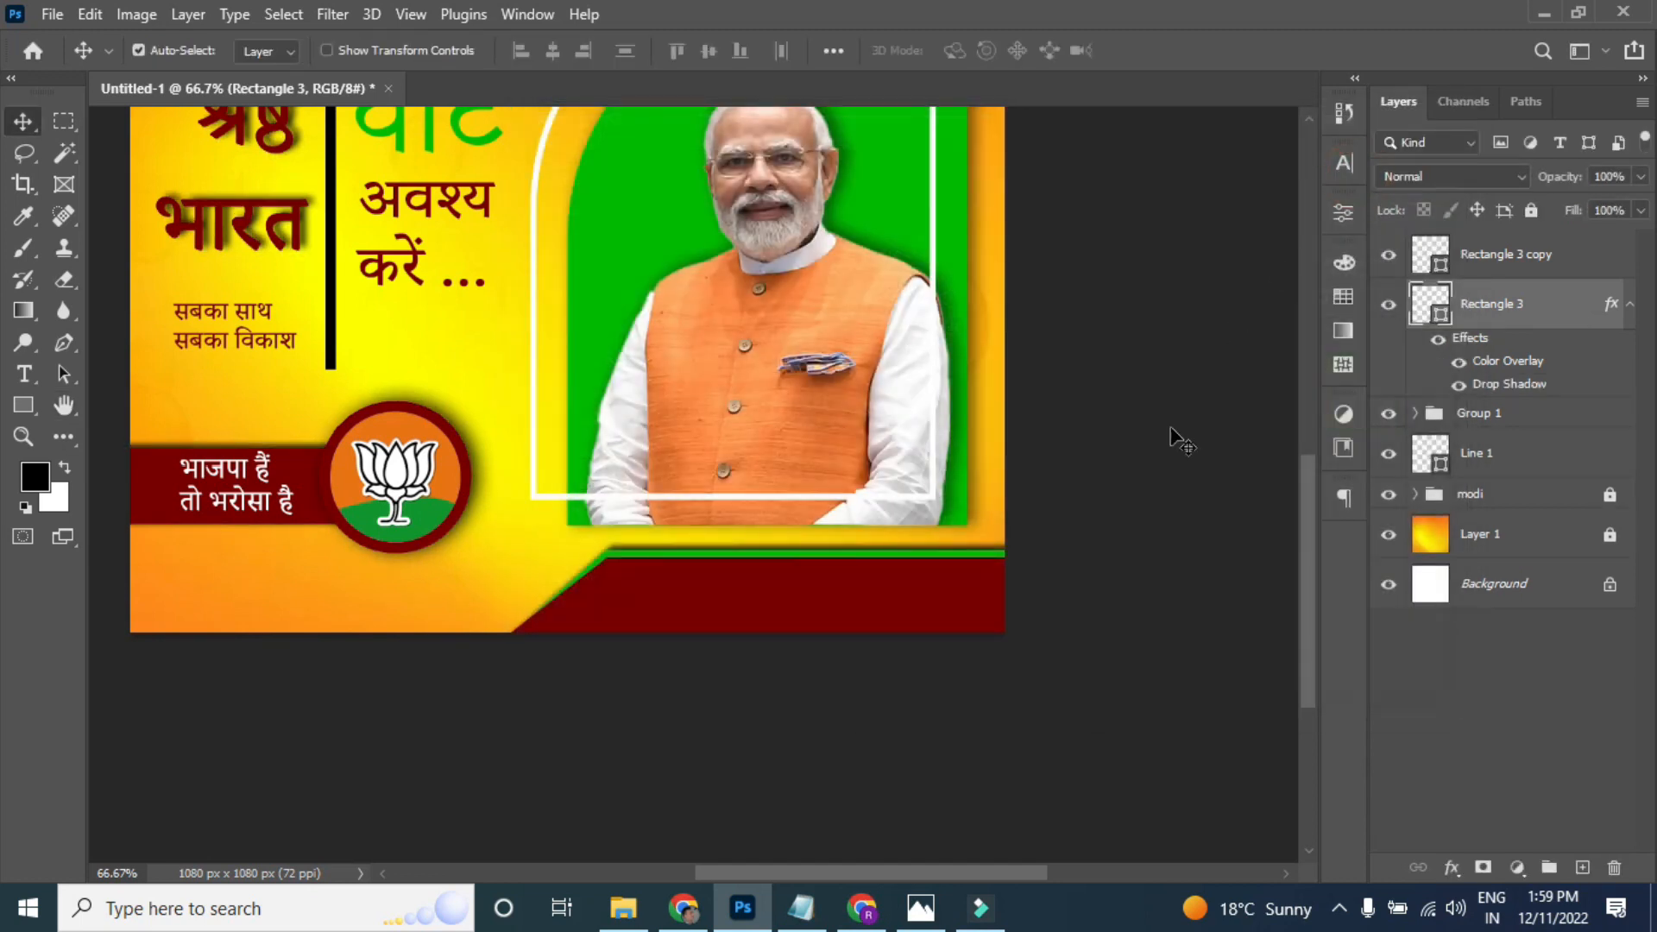
- Reduce the green banner shape's Drop Shadow opacity to 42%
double_click(1582, 311)
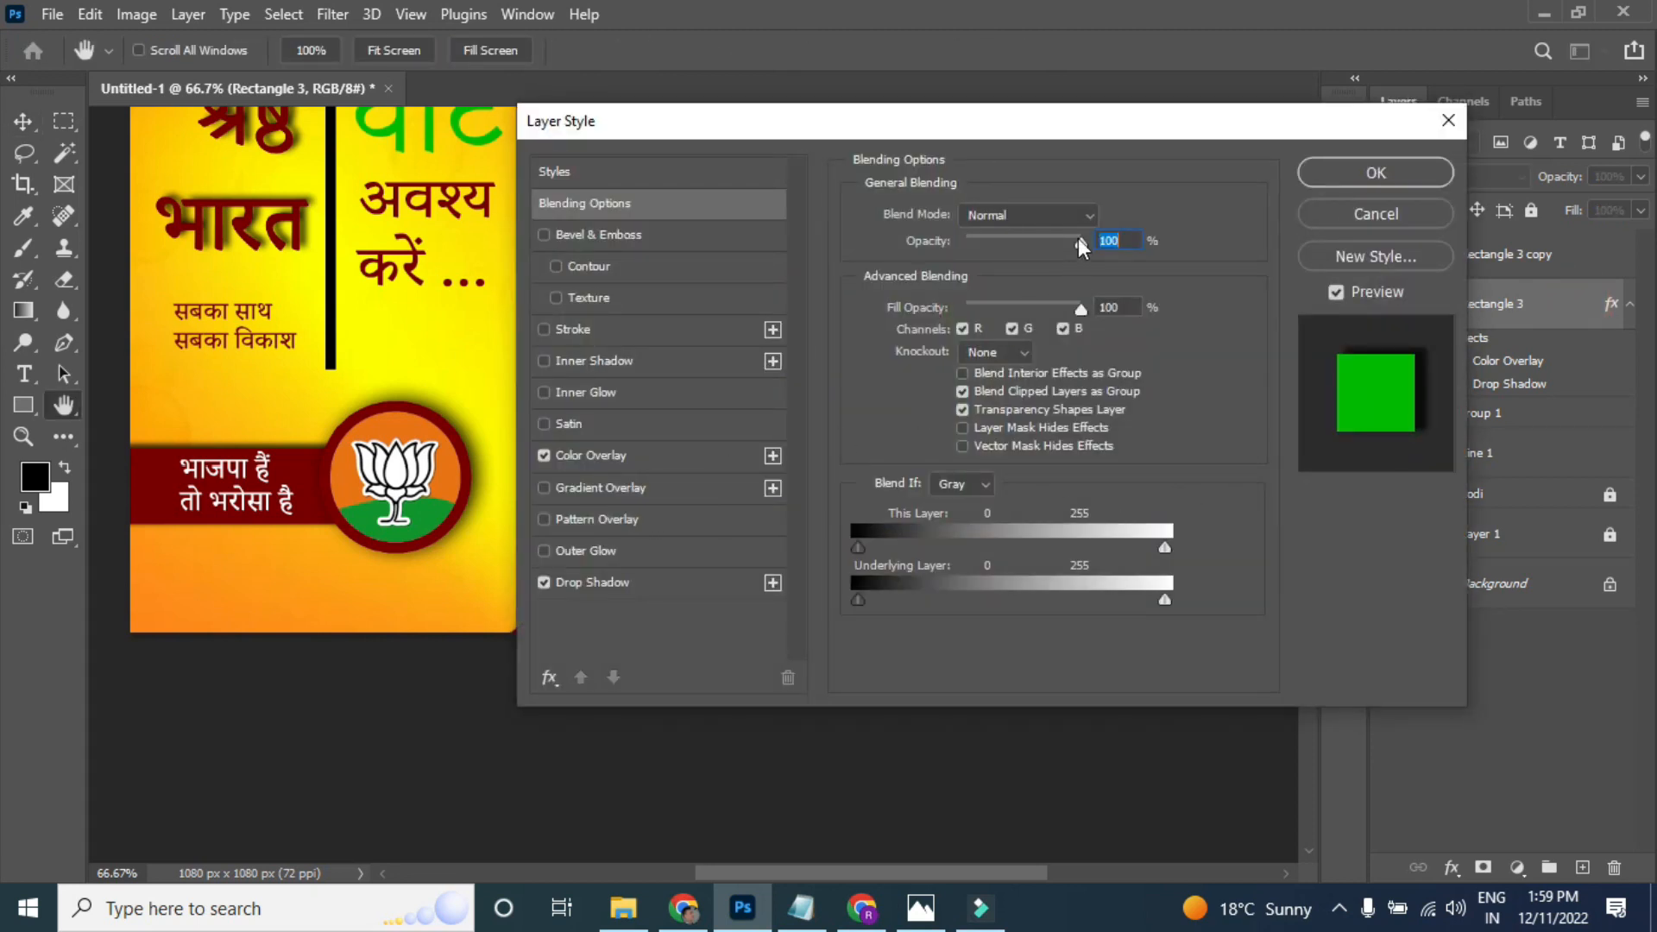
drag(1066, 241, 1053, 242)
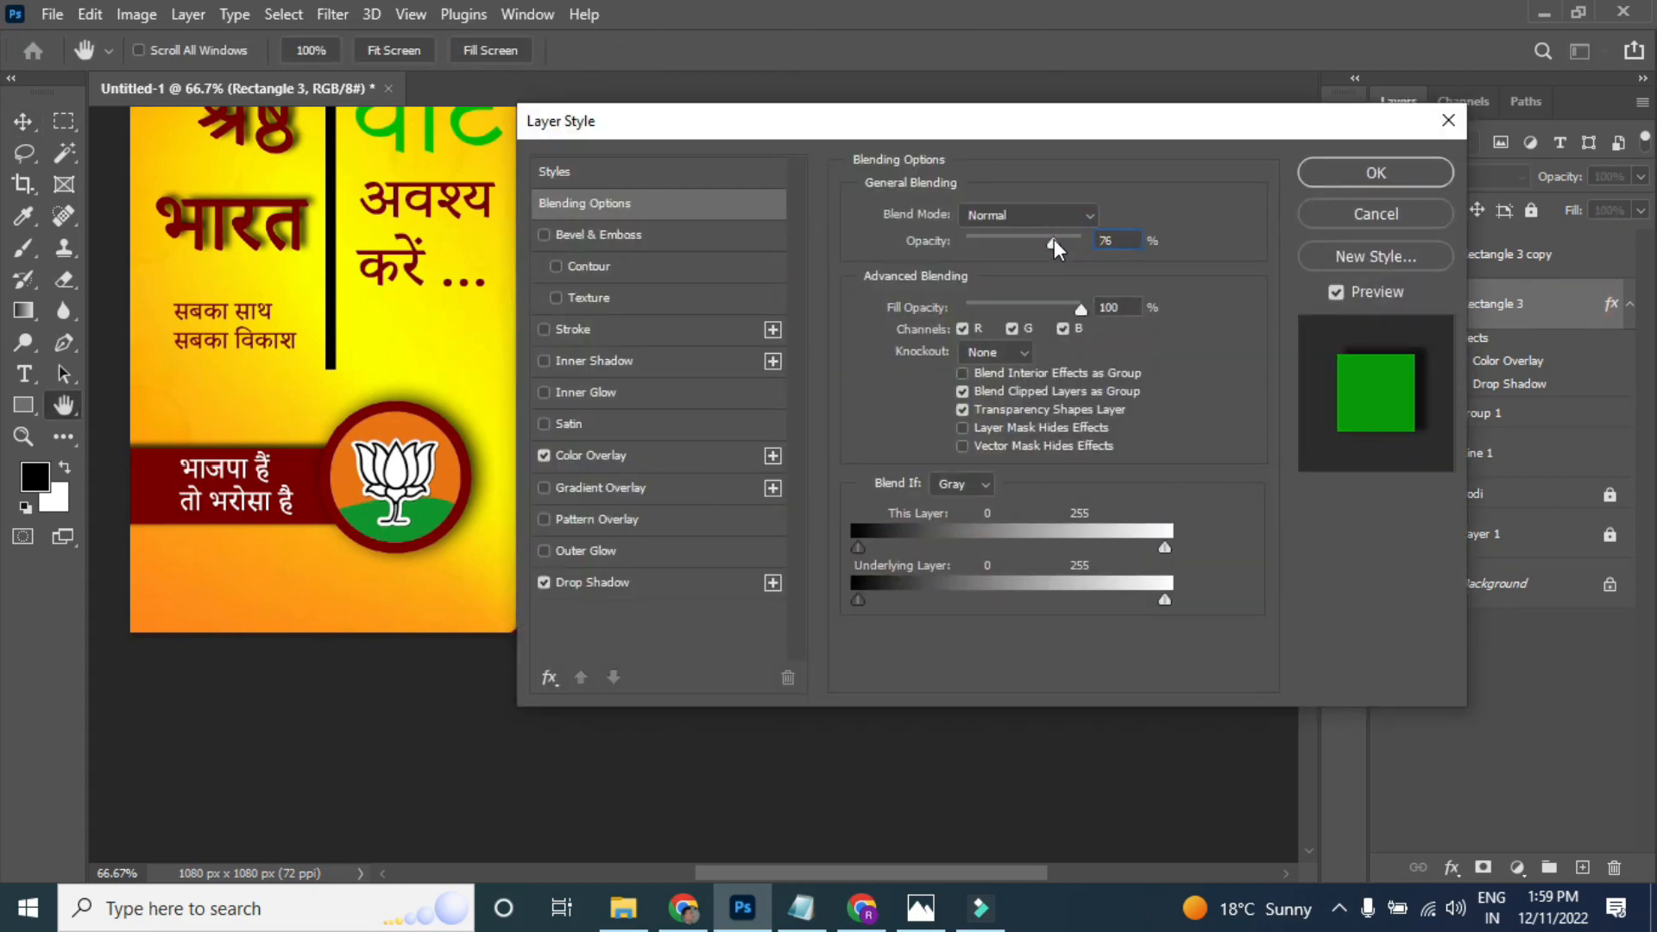
click(634, 583)
click(1014, 259)
click(1358, 169)
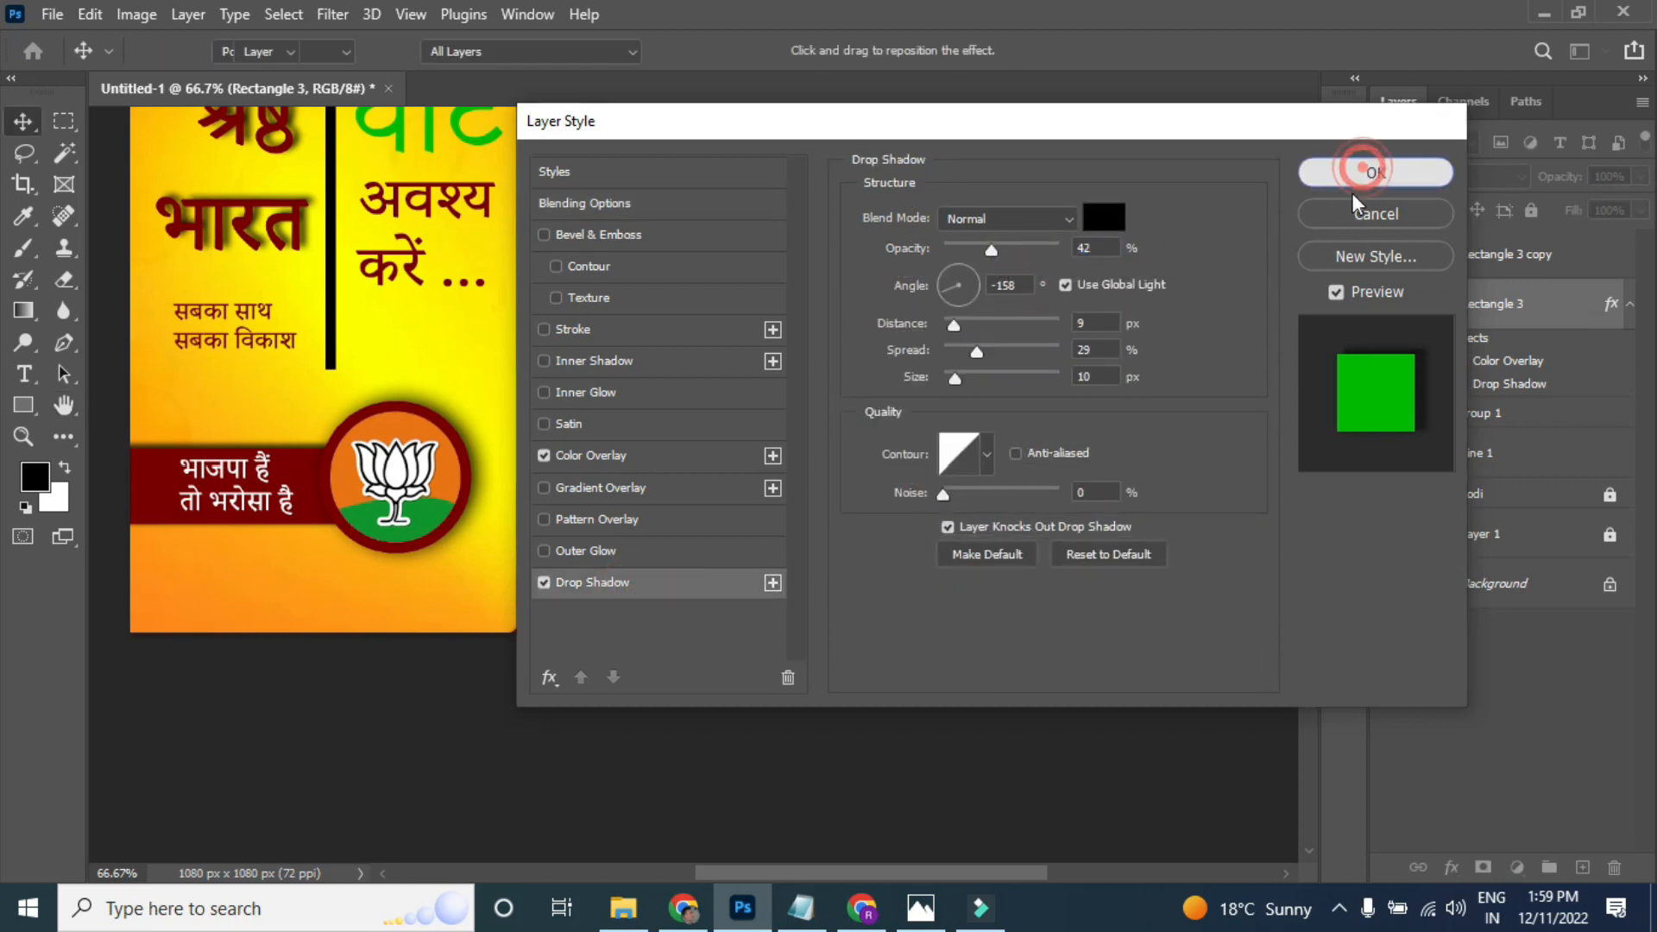
- Create a text layer near the lower right banner with the two lines "आदरणीय / प्रधानमंत्री" copied from the Notepad file
scroll(924, 525, up, 5)
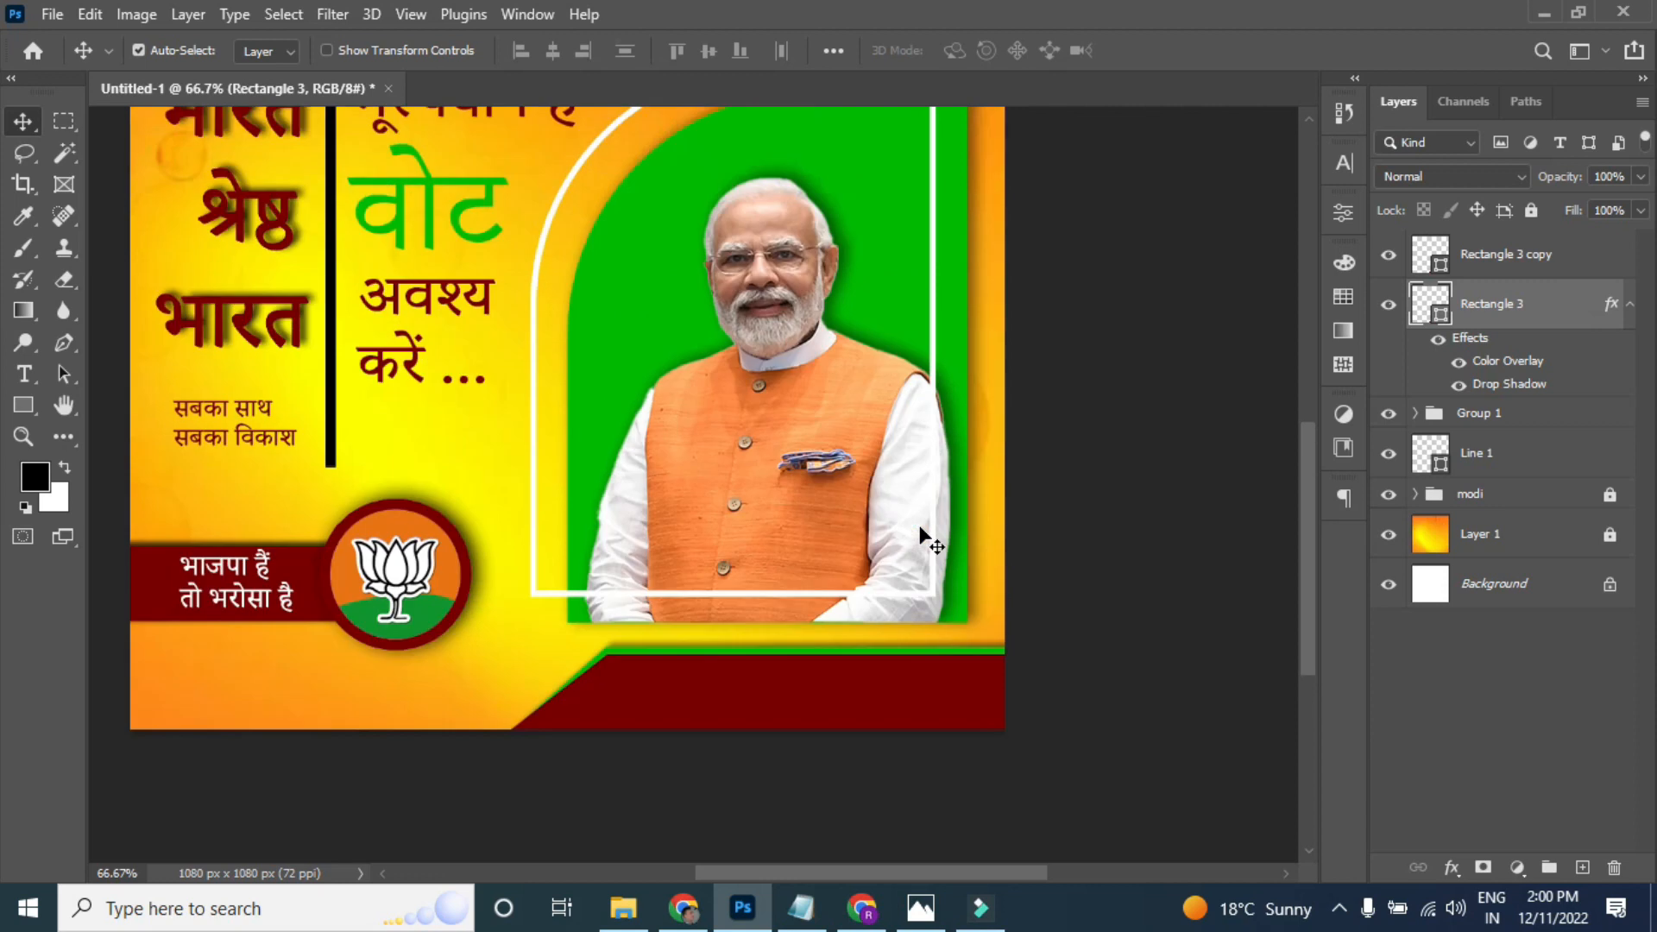
scroll(919, 524, up, 3)
scroll(919, 524, down, 3)
click(26, 375)
click(503, 678)
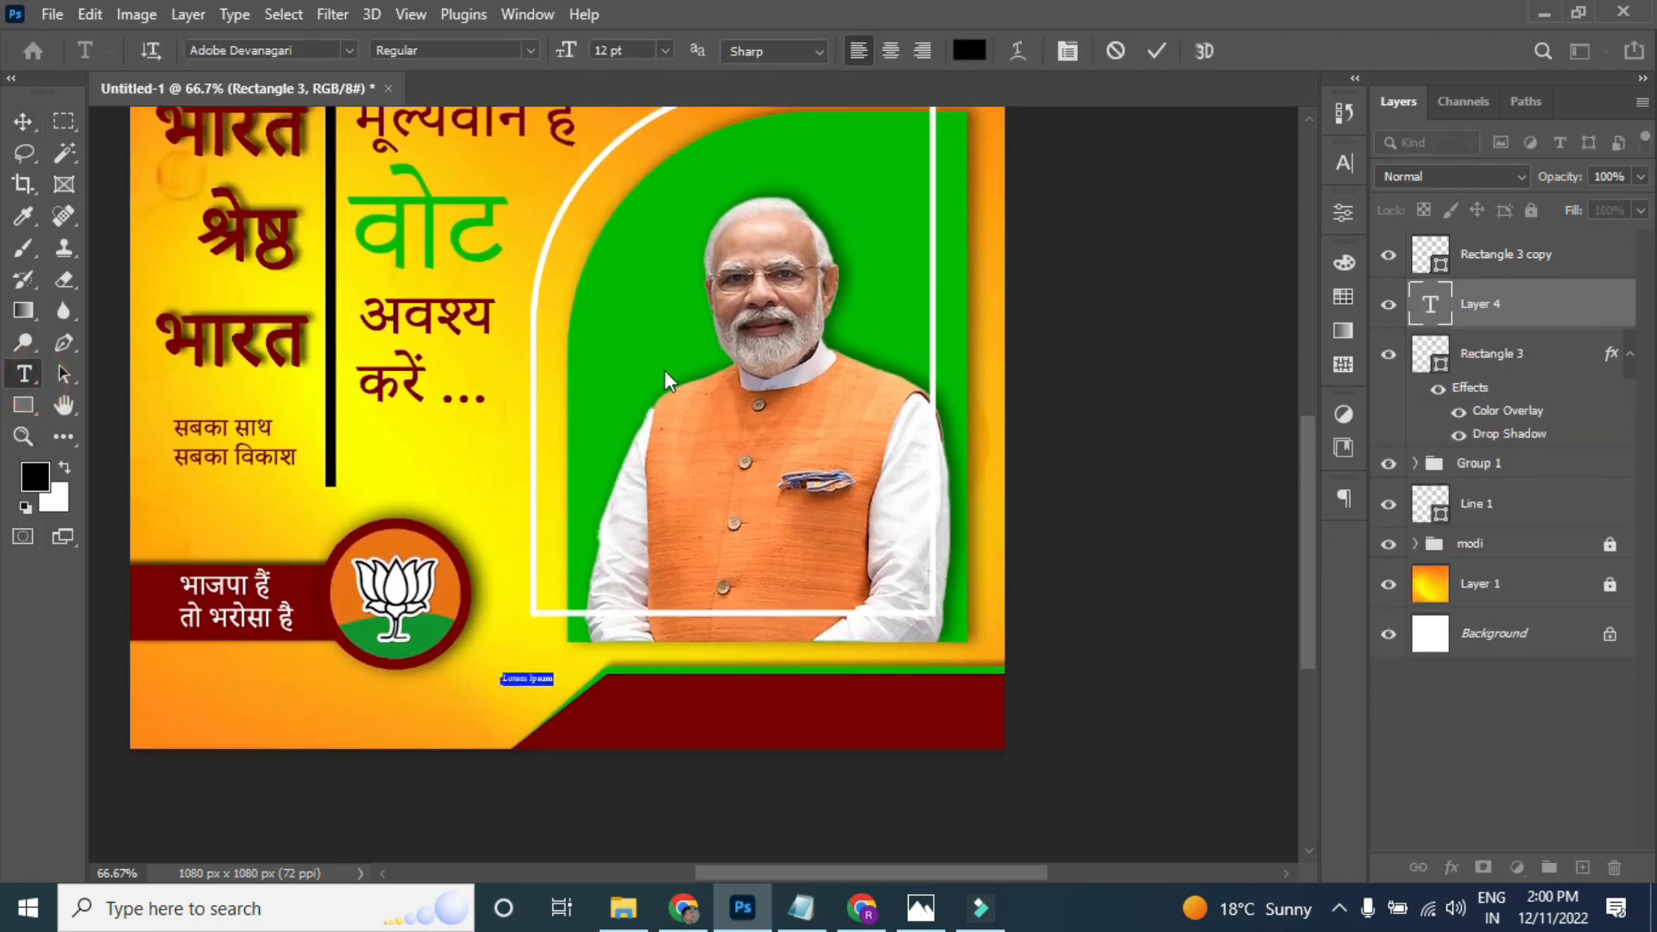
click(801, 908)
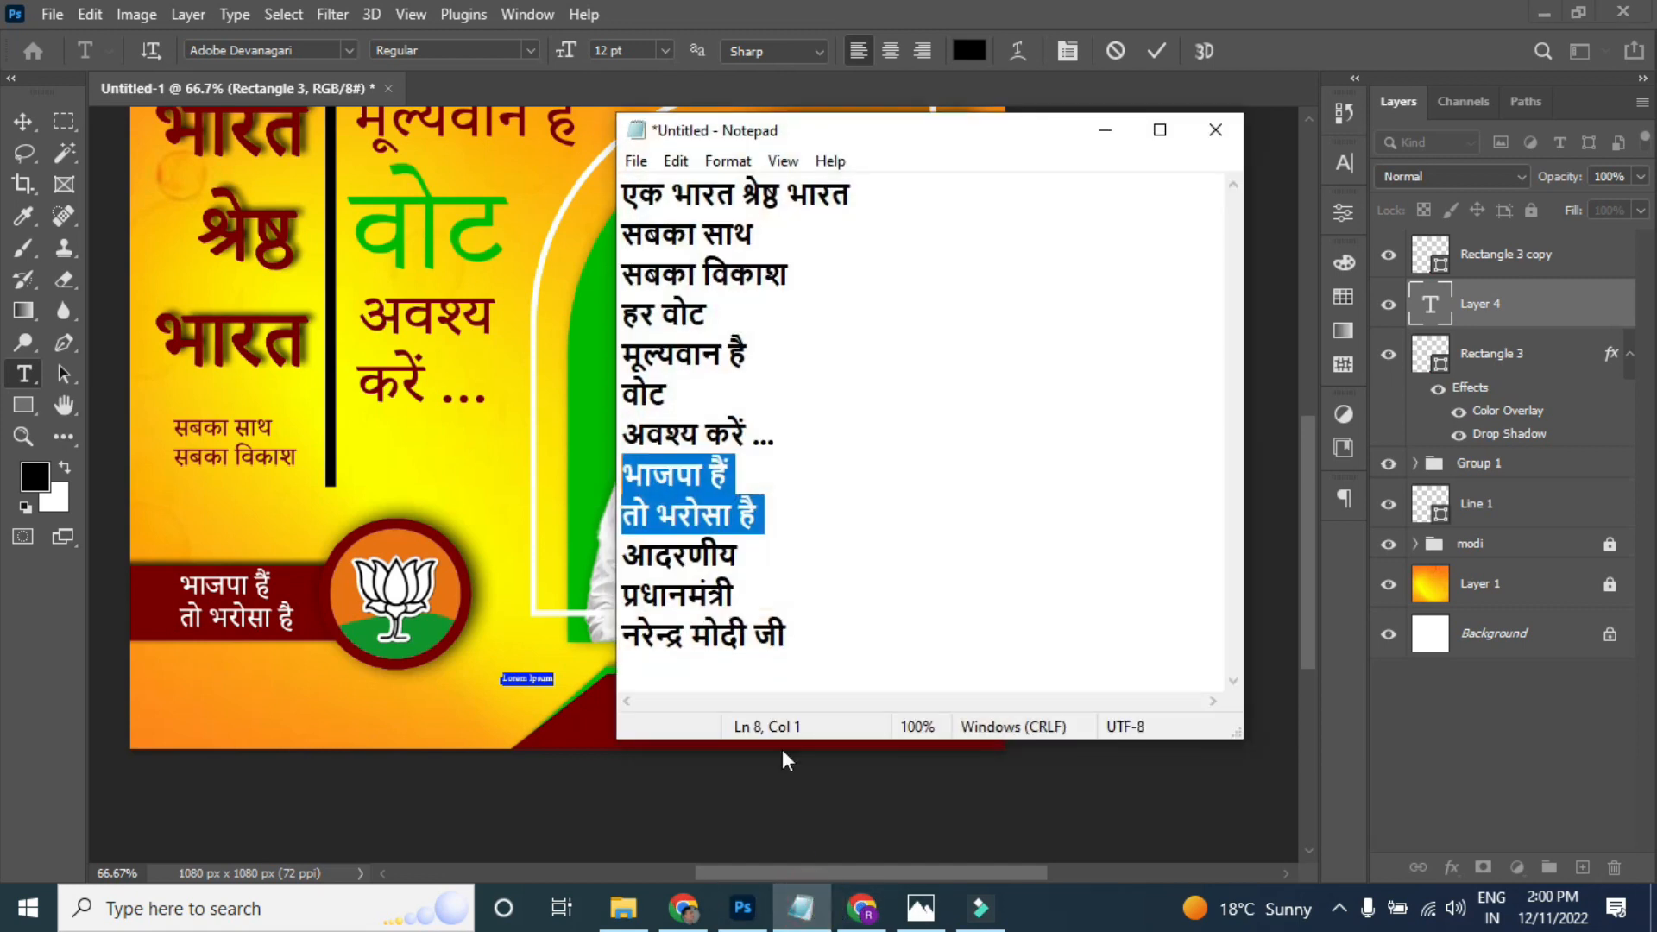
click(754, 561)
drag(753, 599, 625, 562)
key(ctrl+c)
click(742, 908)
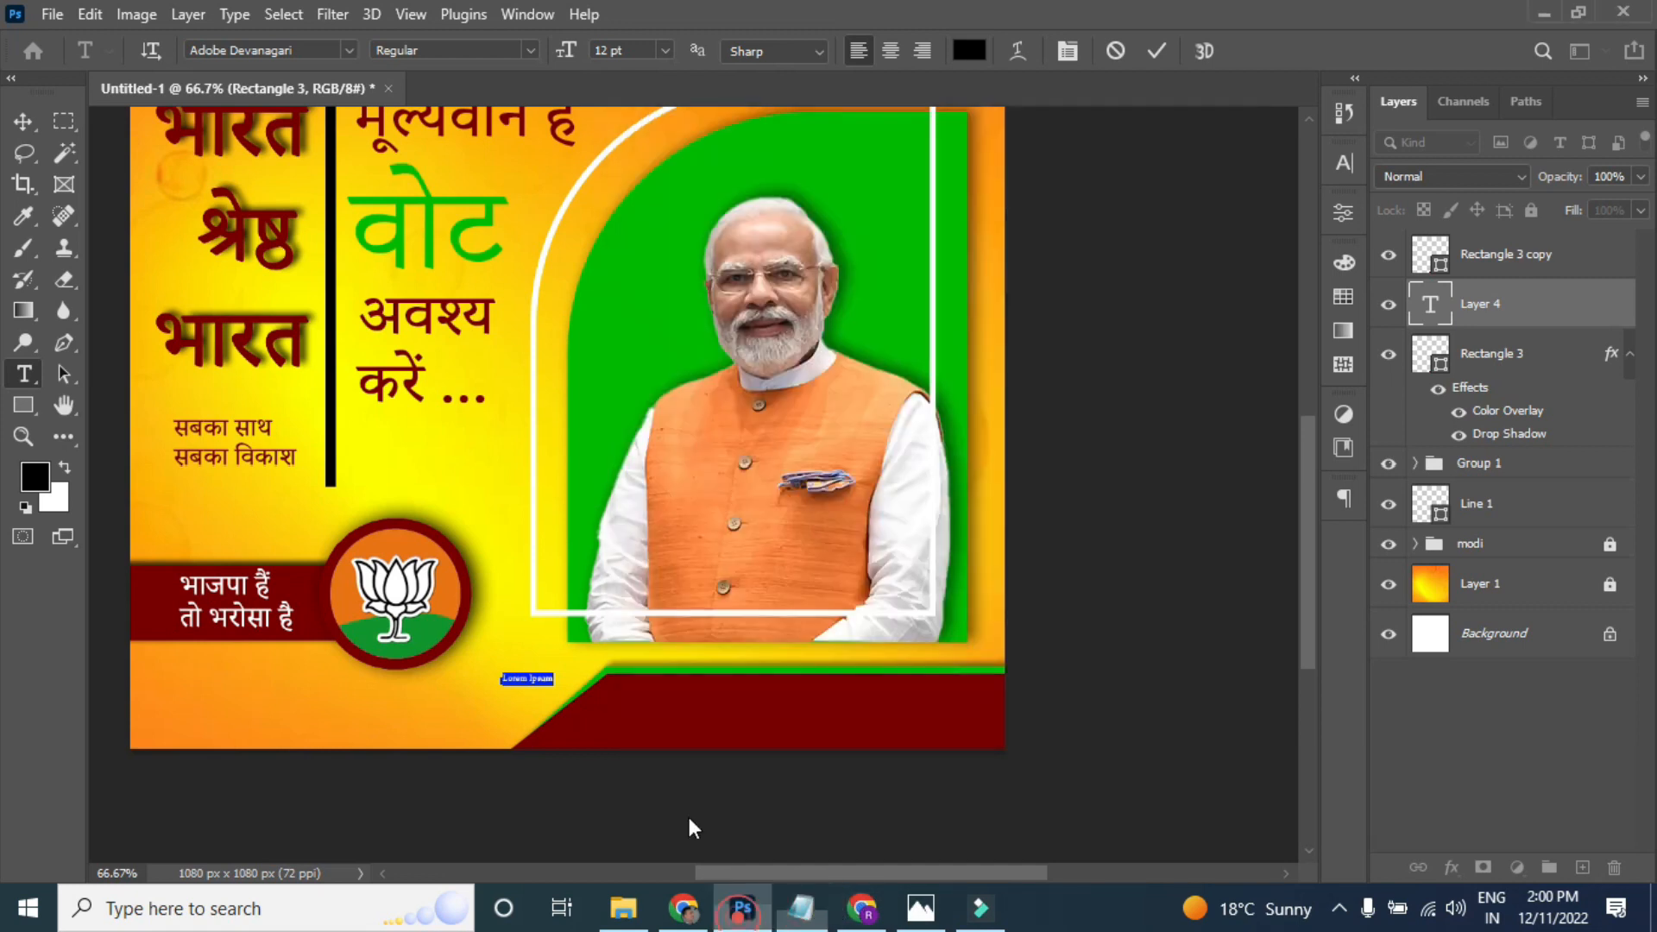
key(ctrl+v)
- Scale the "आदरणीय प्रधानमंत्री" text, bring its layer above the banner shapes, and place it on the dark red banner near the slanted edge
click(23, 121)
key(ctrl+t)
drag(535, 698, 634, 754)
drag(1453, 321, 1467, 235)
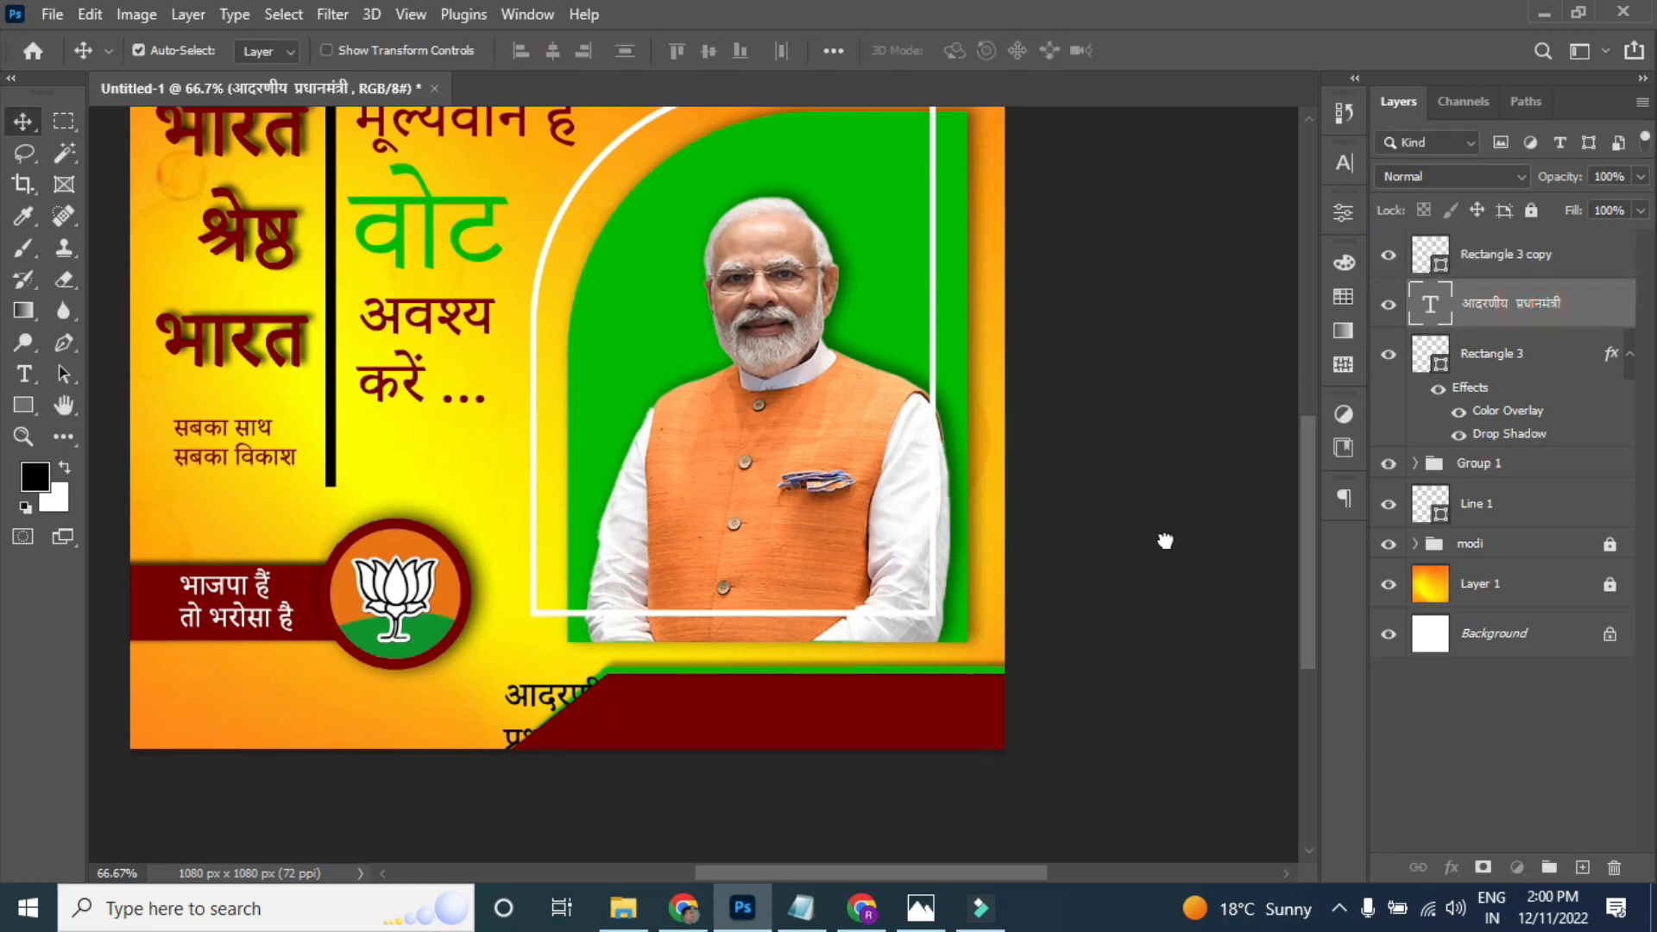
drag(535, 690, 643, 710)
key(ctrl+t)
key(Return)
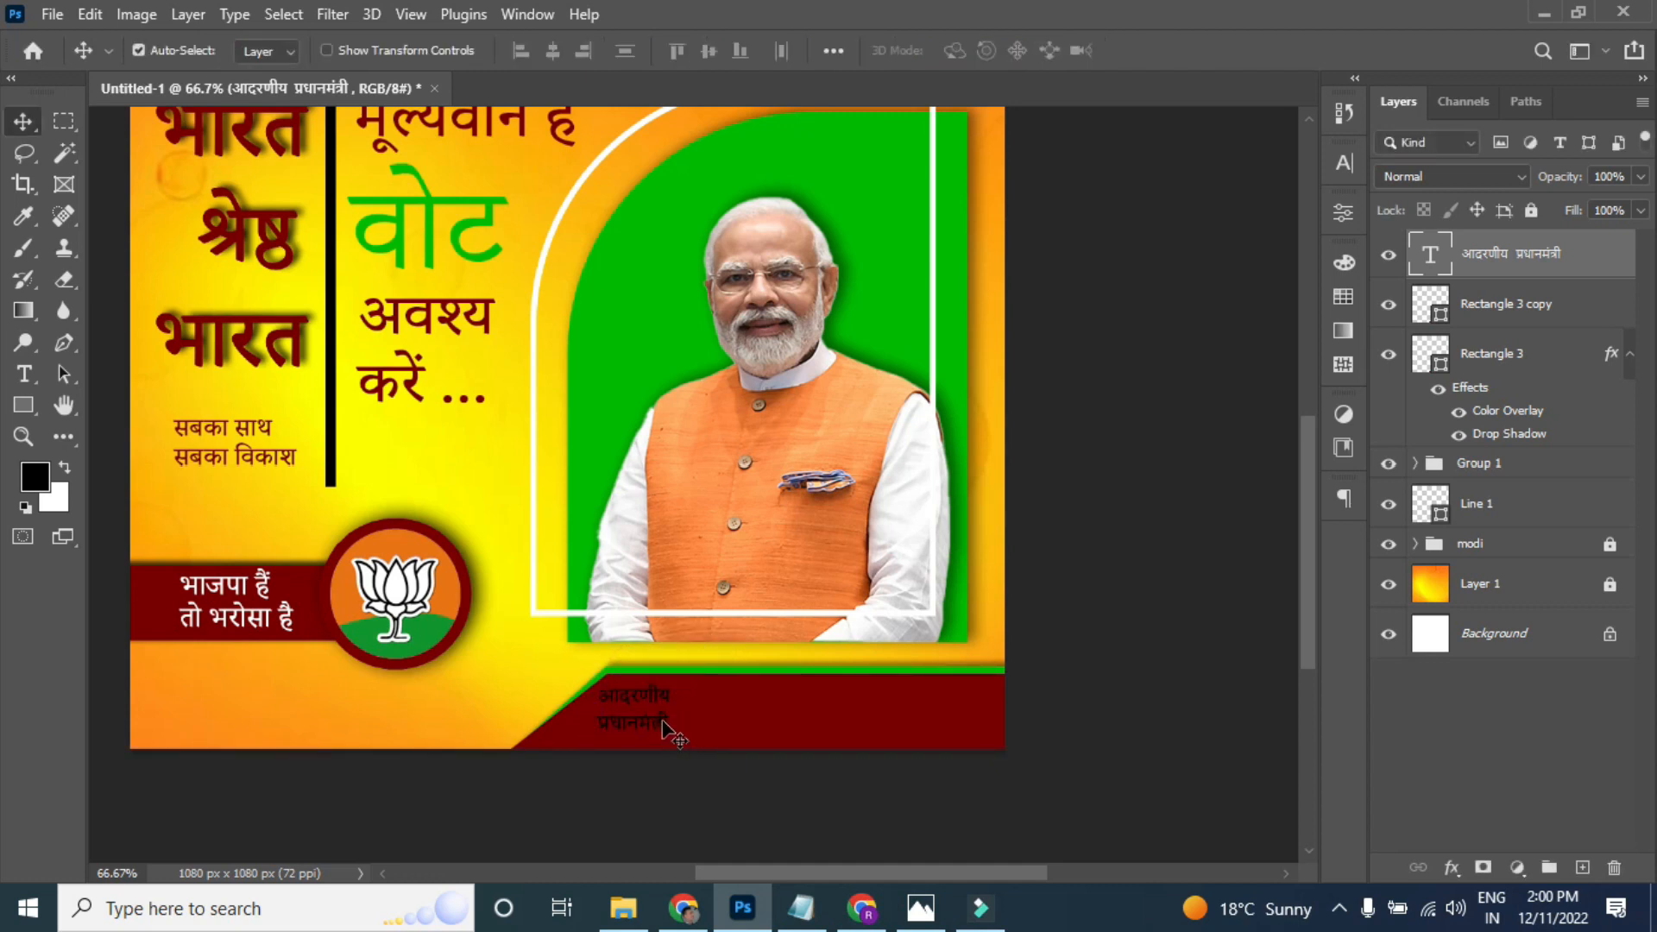
- Color the "आदरणीय प्रधानमंत्री" text white (ffffff) and fine-tune its position on the banner
click(1344, 164)
click(1280, 301)
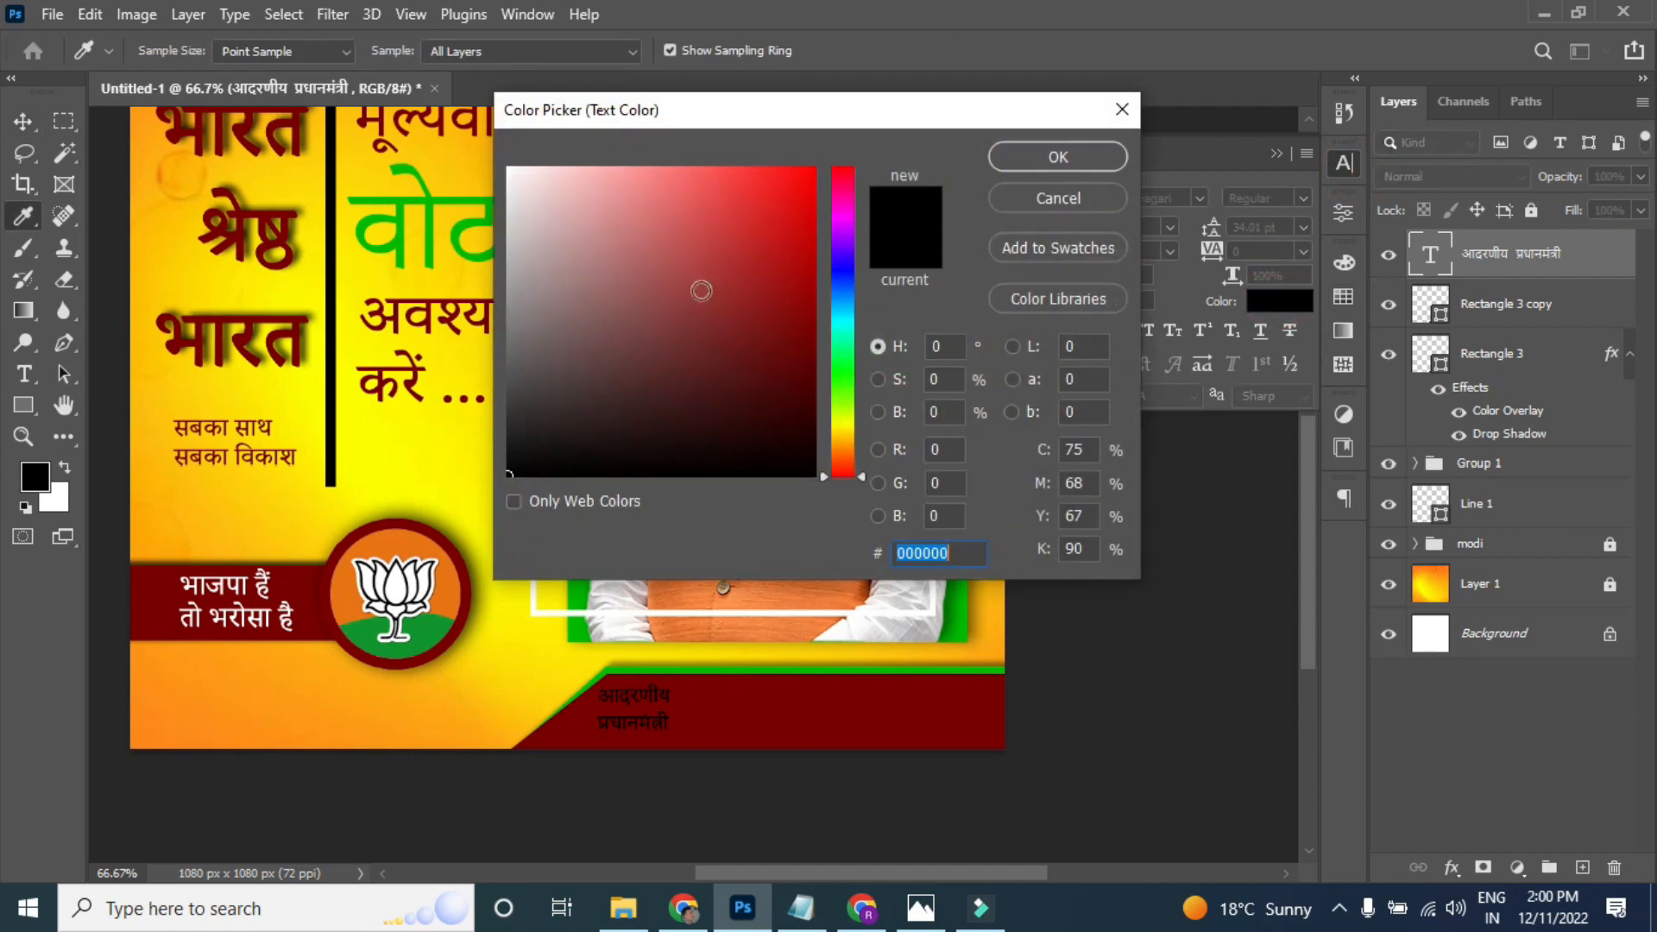
text(ffffff)
click(1069, 164)
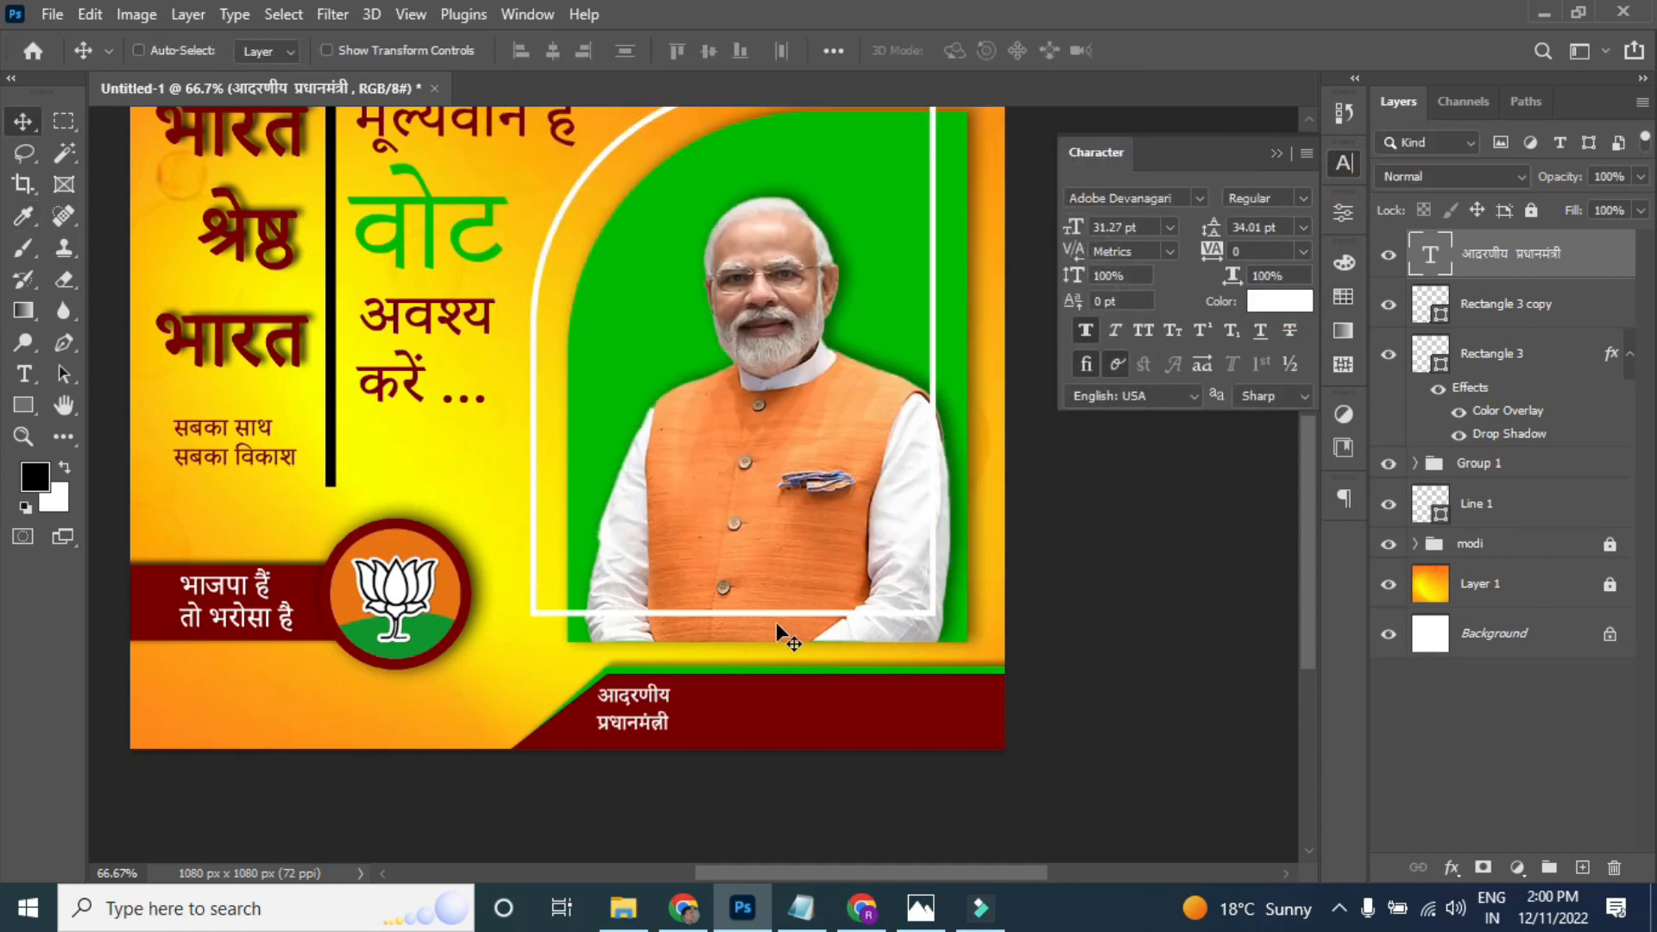
key(ctrl+t)
drag(649, 713, 657, 716)
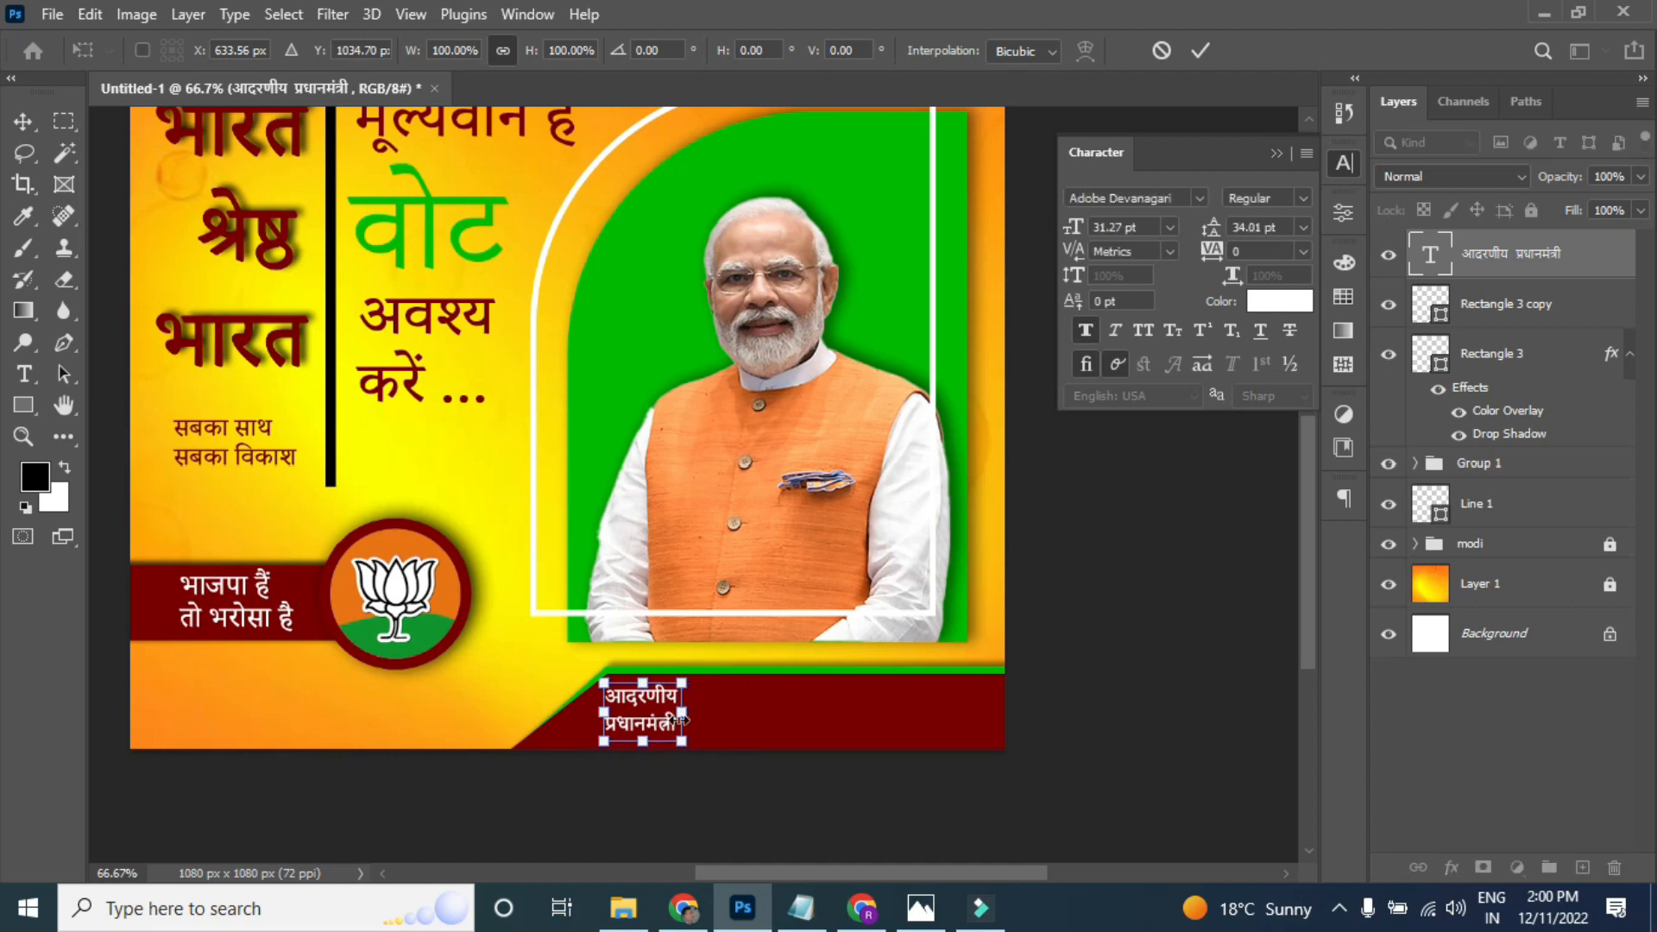
key(Return)
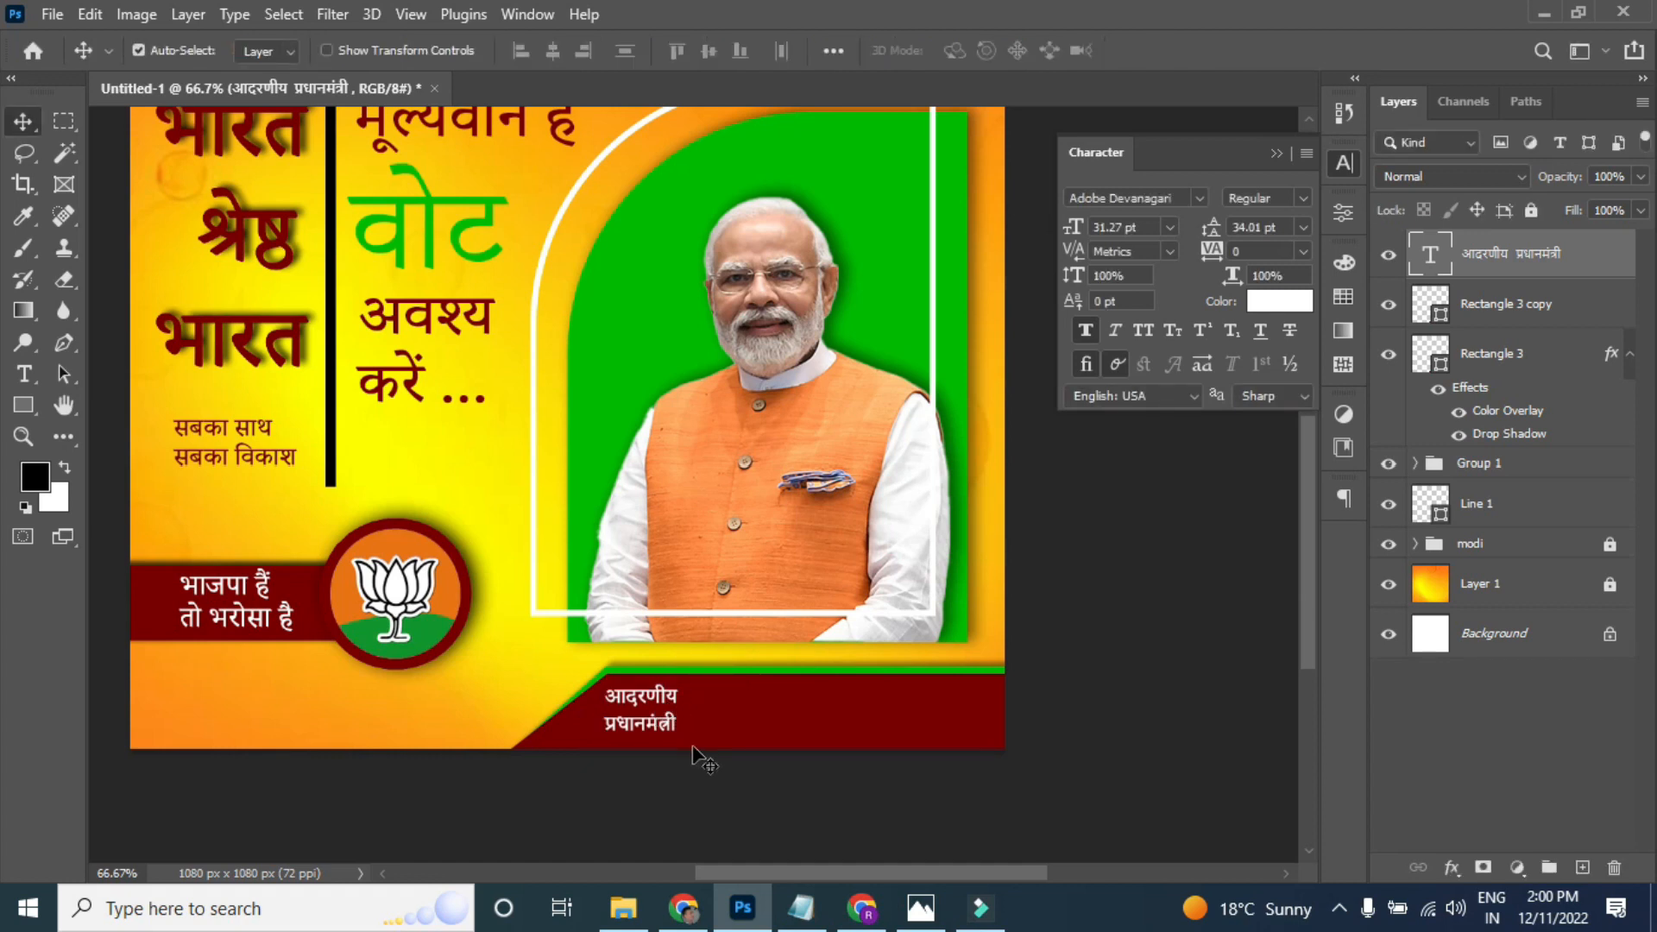
- Create a second text layer on the dark red banner with the line "नरेन्द्र मोदी जी" copied from the Notepad file
click(24, 374)
click(736, 704)
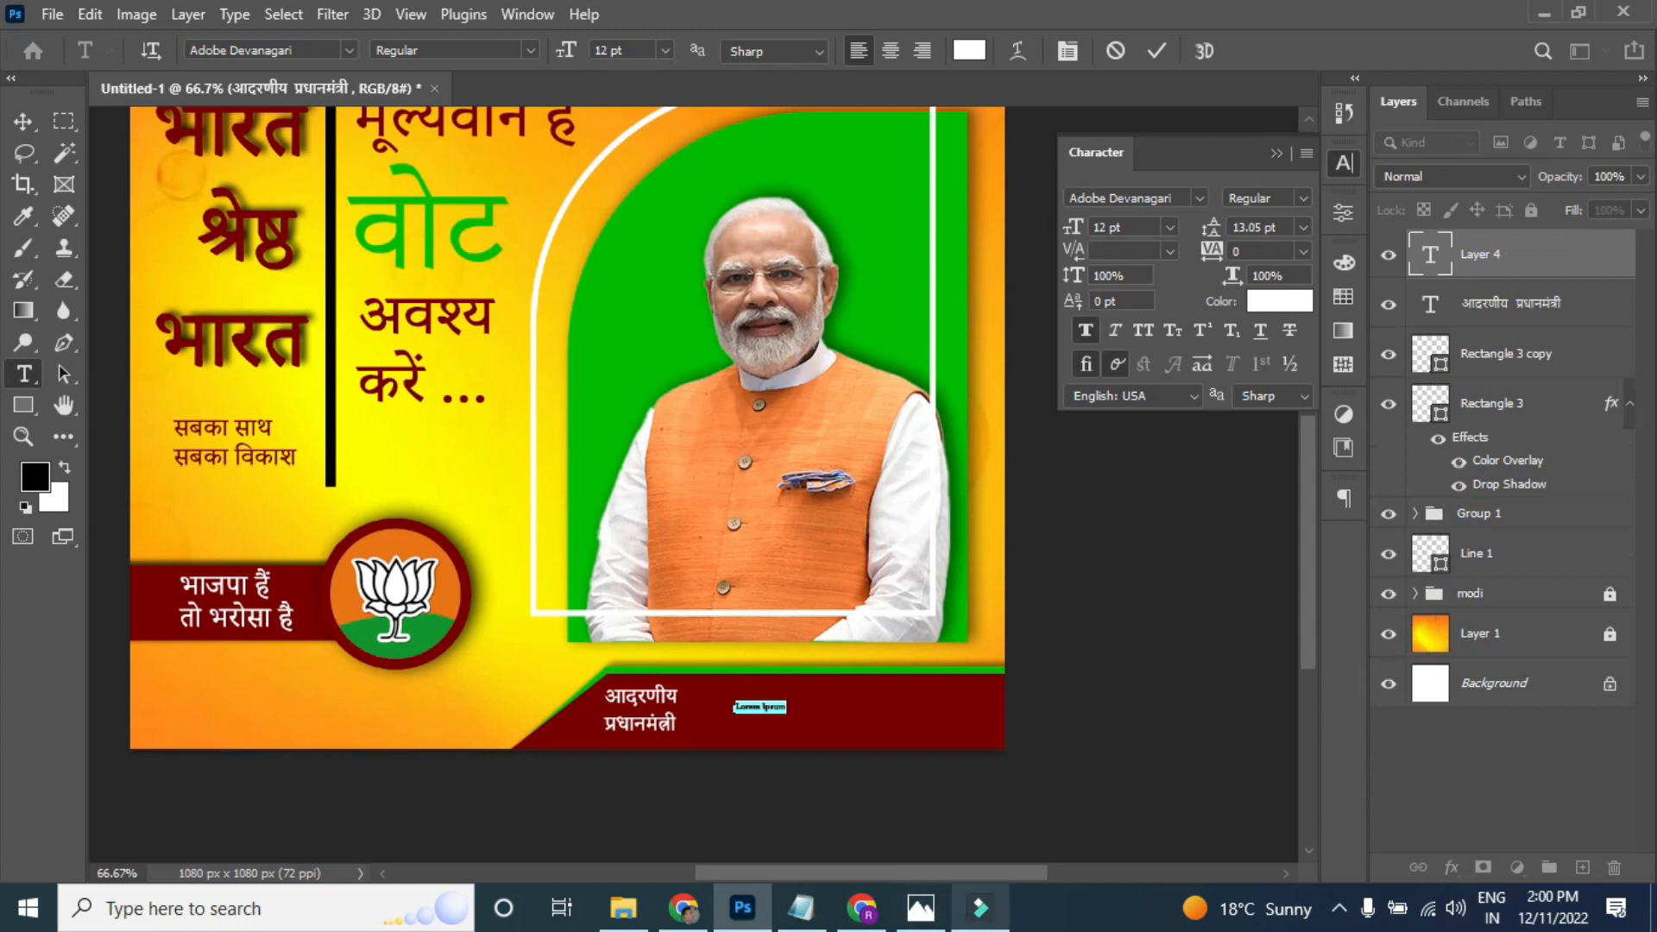
click(801, 907)
drag(790, 635, 625, 634)
key(ctrl+c)
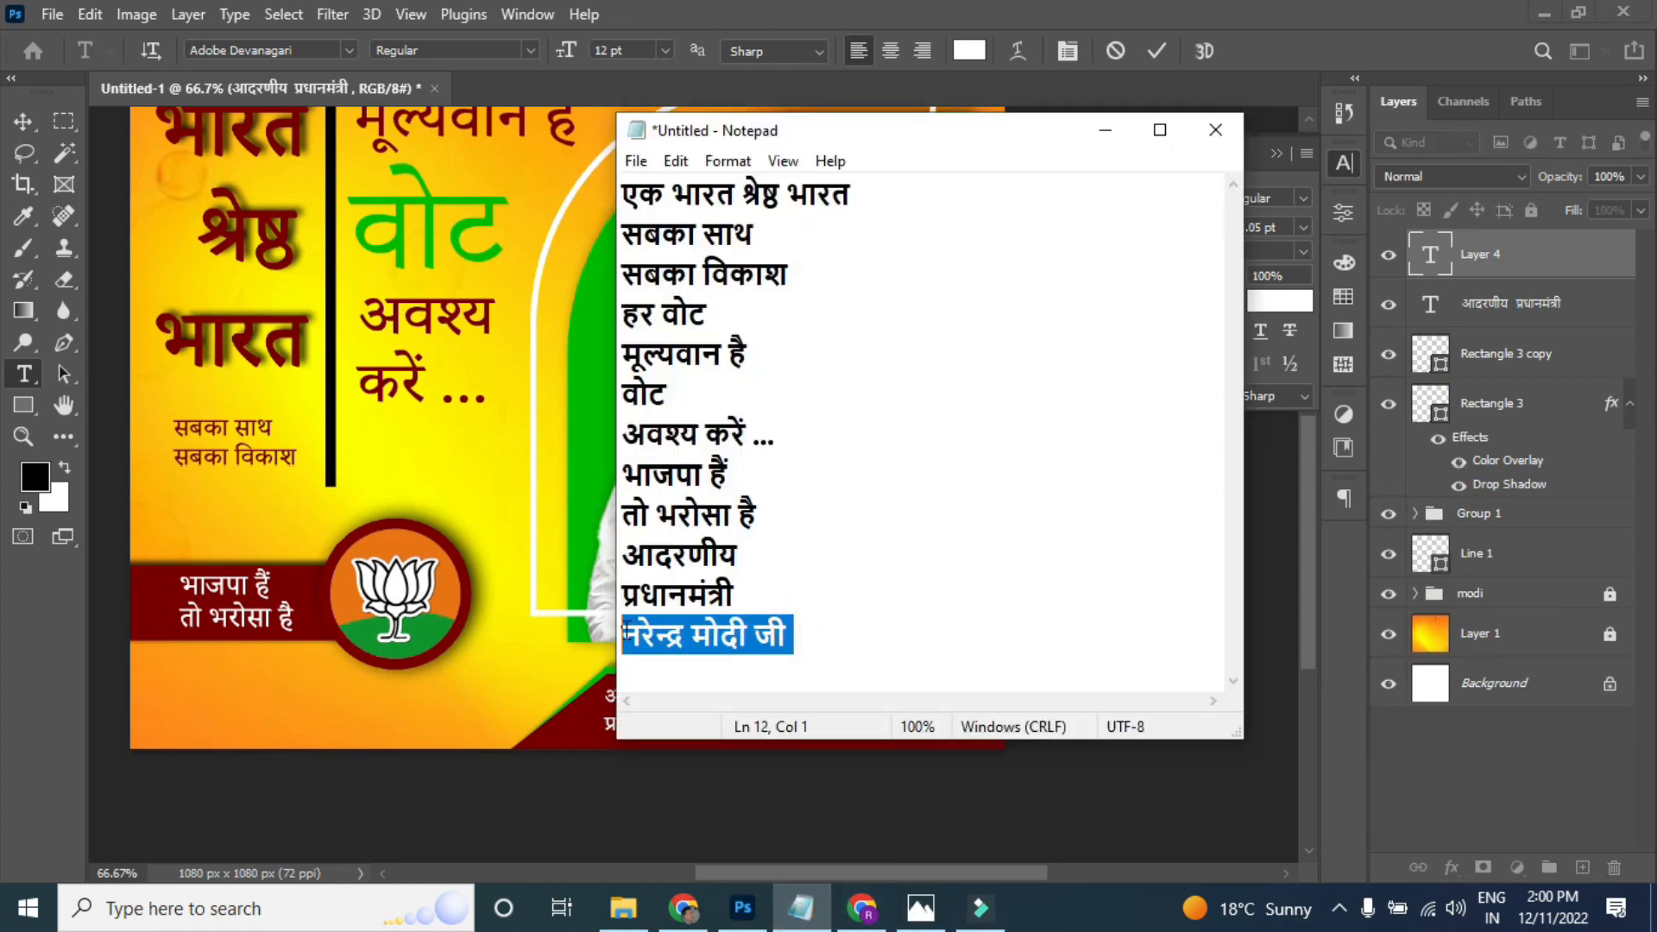
click(743, 908)
key(ctrl+v)
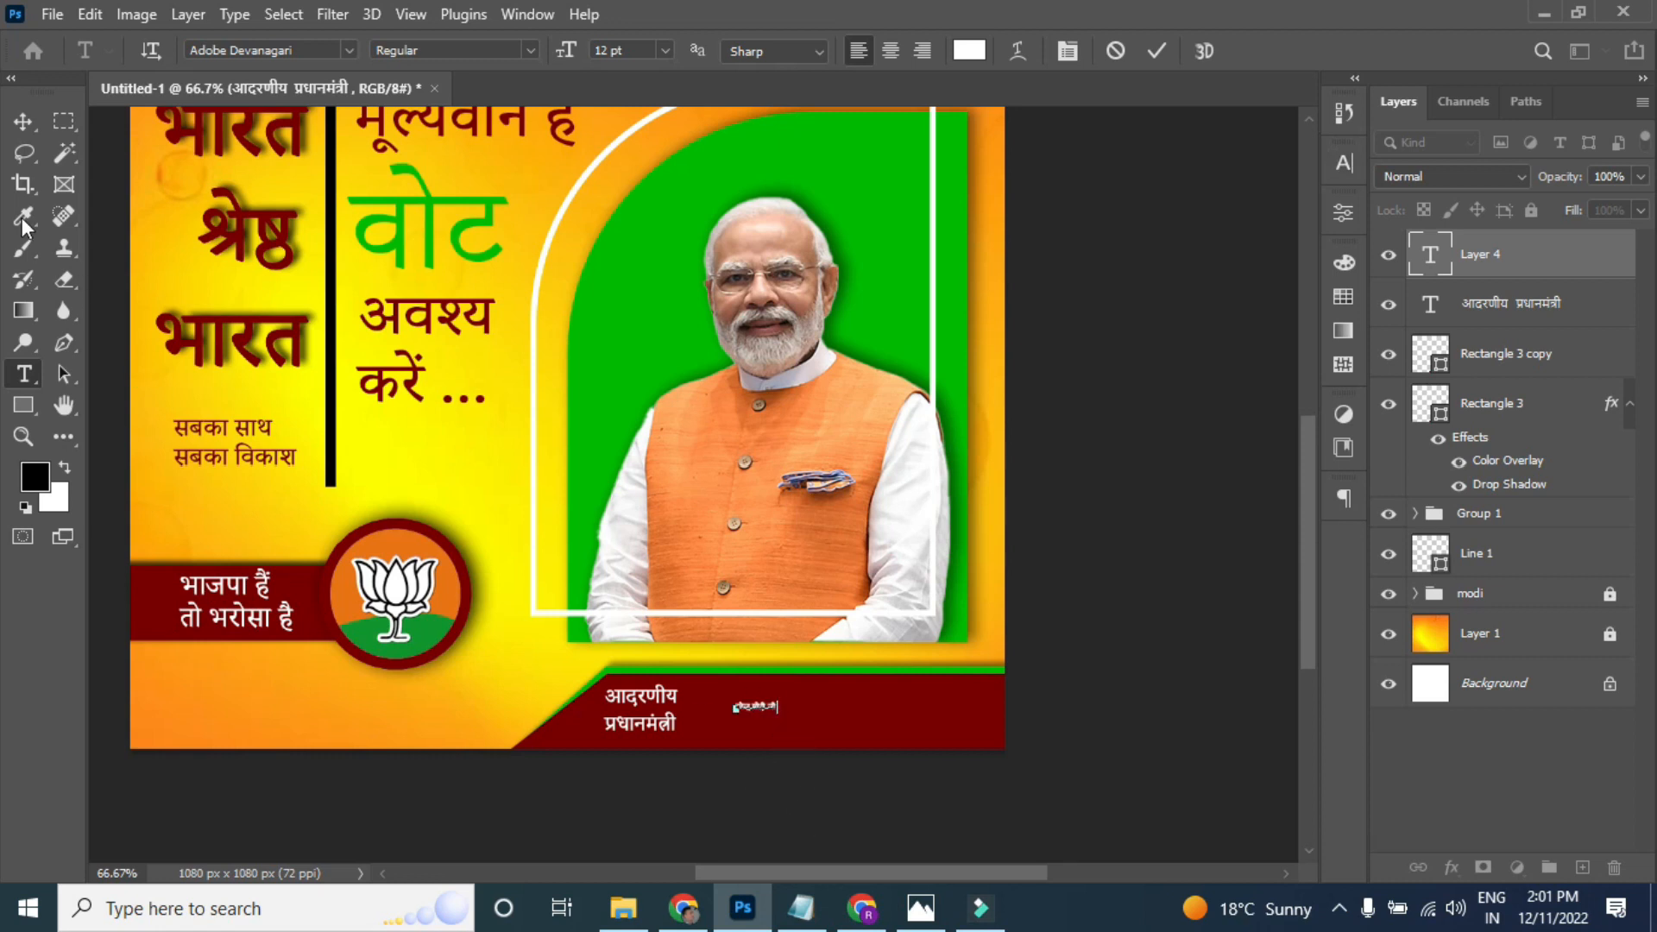
- Enlarge the "नरेन्द्र मोदी जी" text and position it beside the two-line title so it fills the rest of the banner
click(24, 120)
key(ctrl+t)
drag(776, 717, 911, 826)
drag(879, 754, 905, 721)
key(Return)
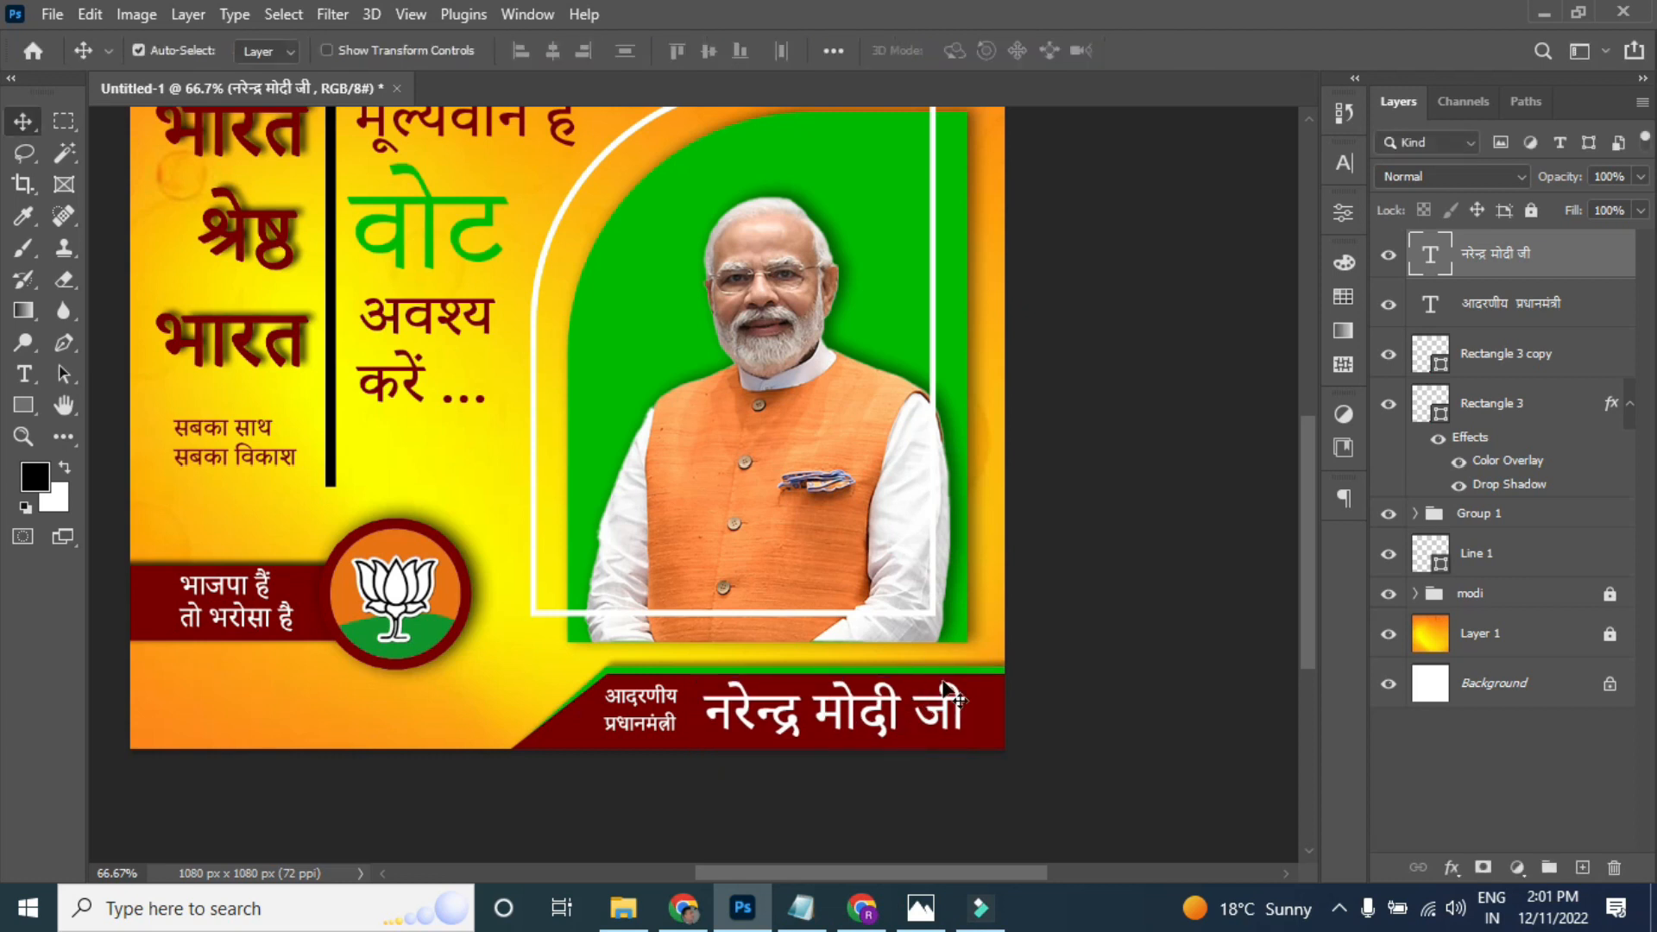
- Recolor the "नरेन्द्र मोदी जी" text to the bright yellow fff700 sampled from the poster background
click(1344, 163)
click(1264, 302)
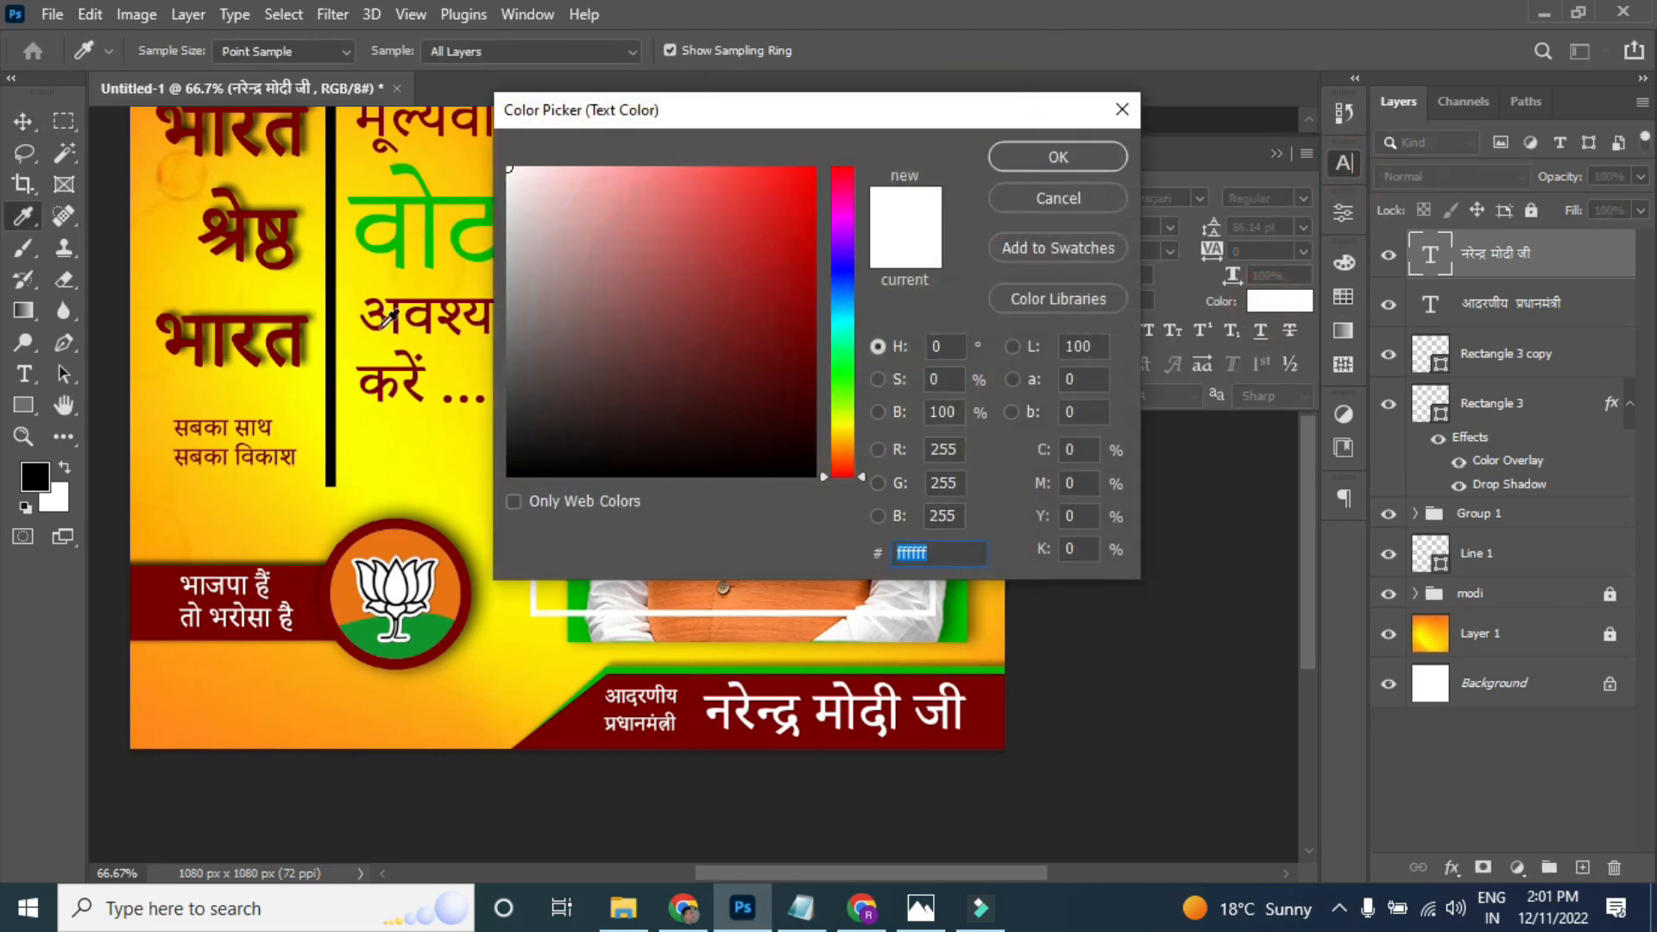
click(425, 450)
click(483, 663)
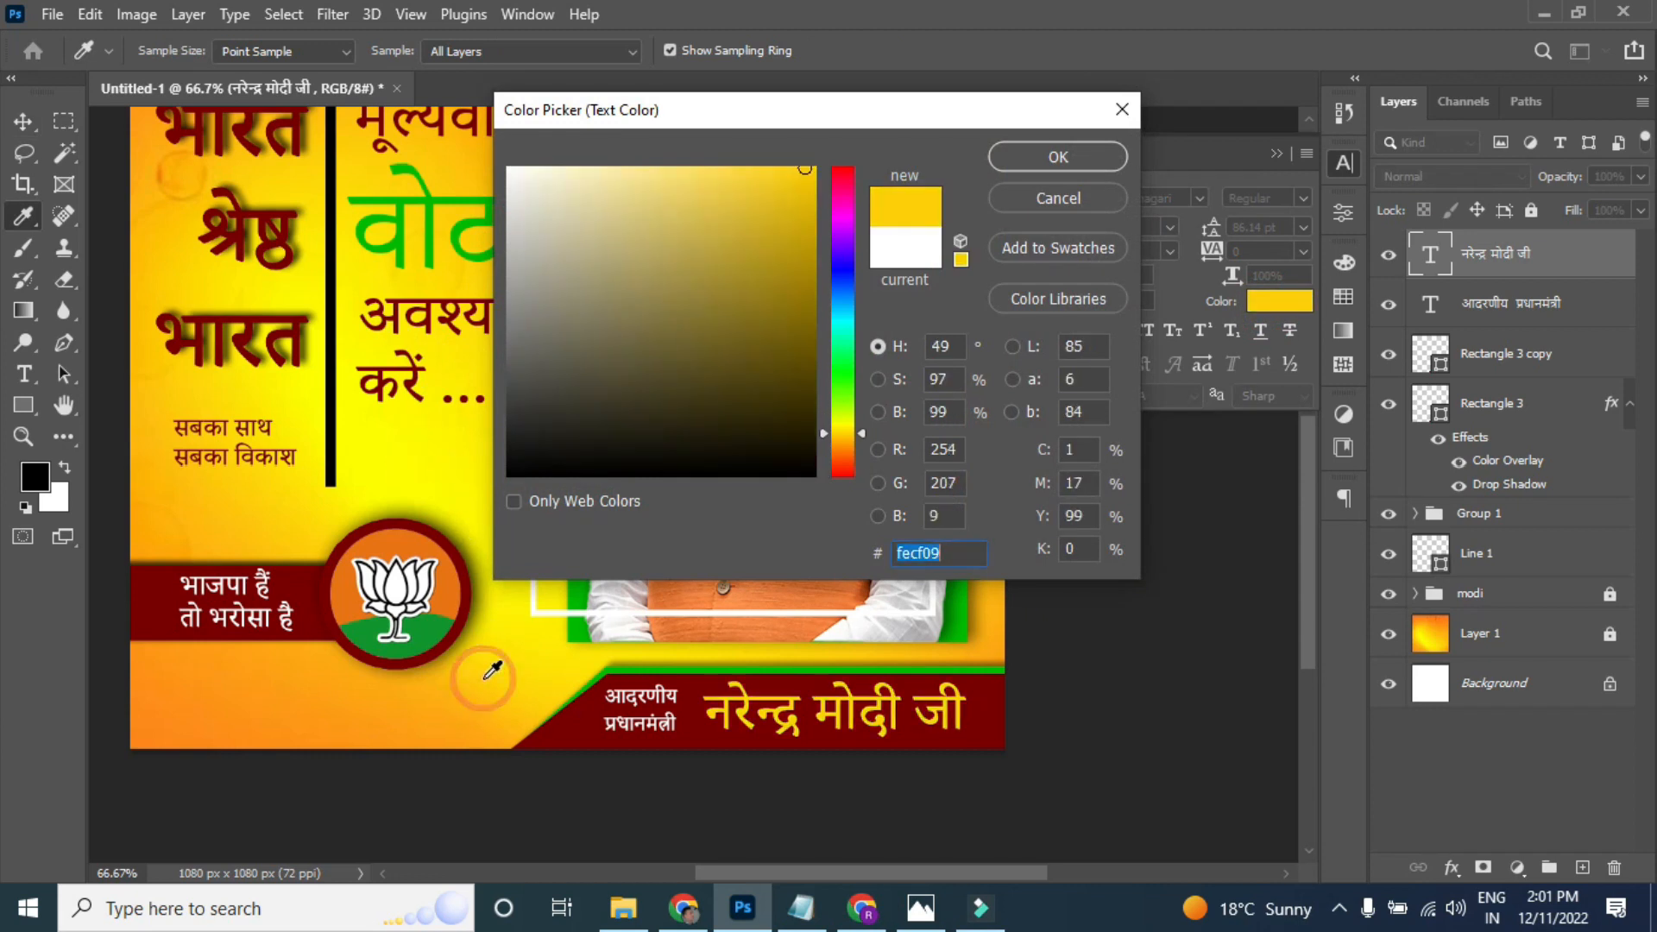
click(431, 458)
click(1064, 156)
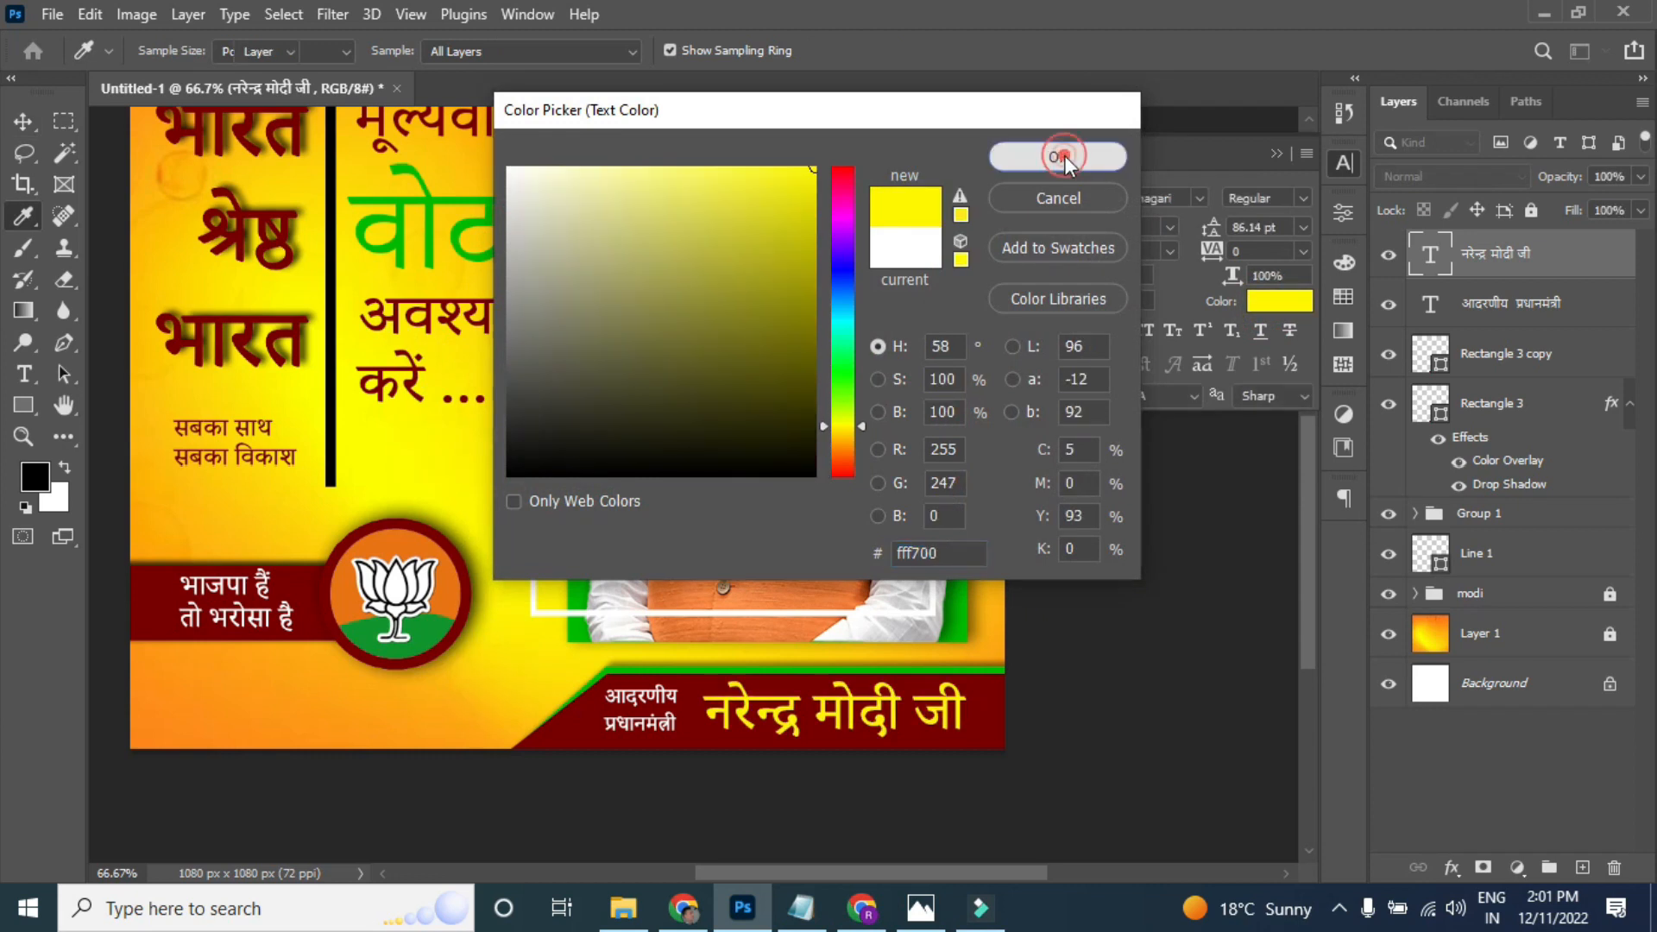
- Add an Outer Glow to the "नरेन्द्र मोदी जी" text in yellow sampled from the background, with size 1 px
double_click(1610, 256)
click(700, 552)
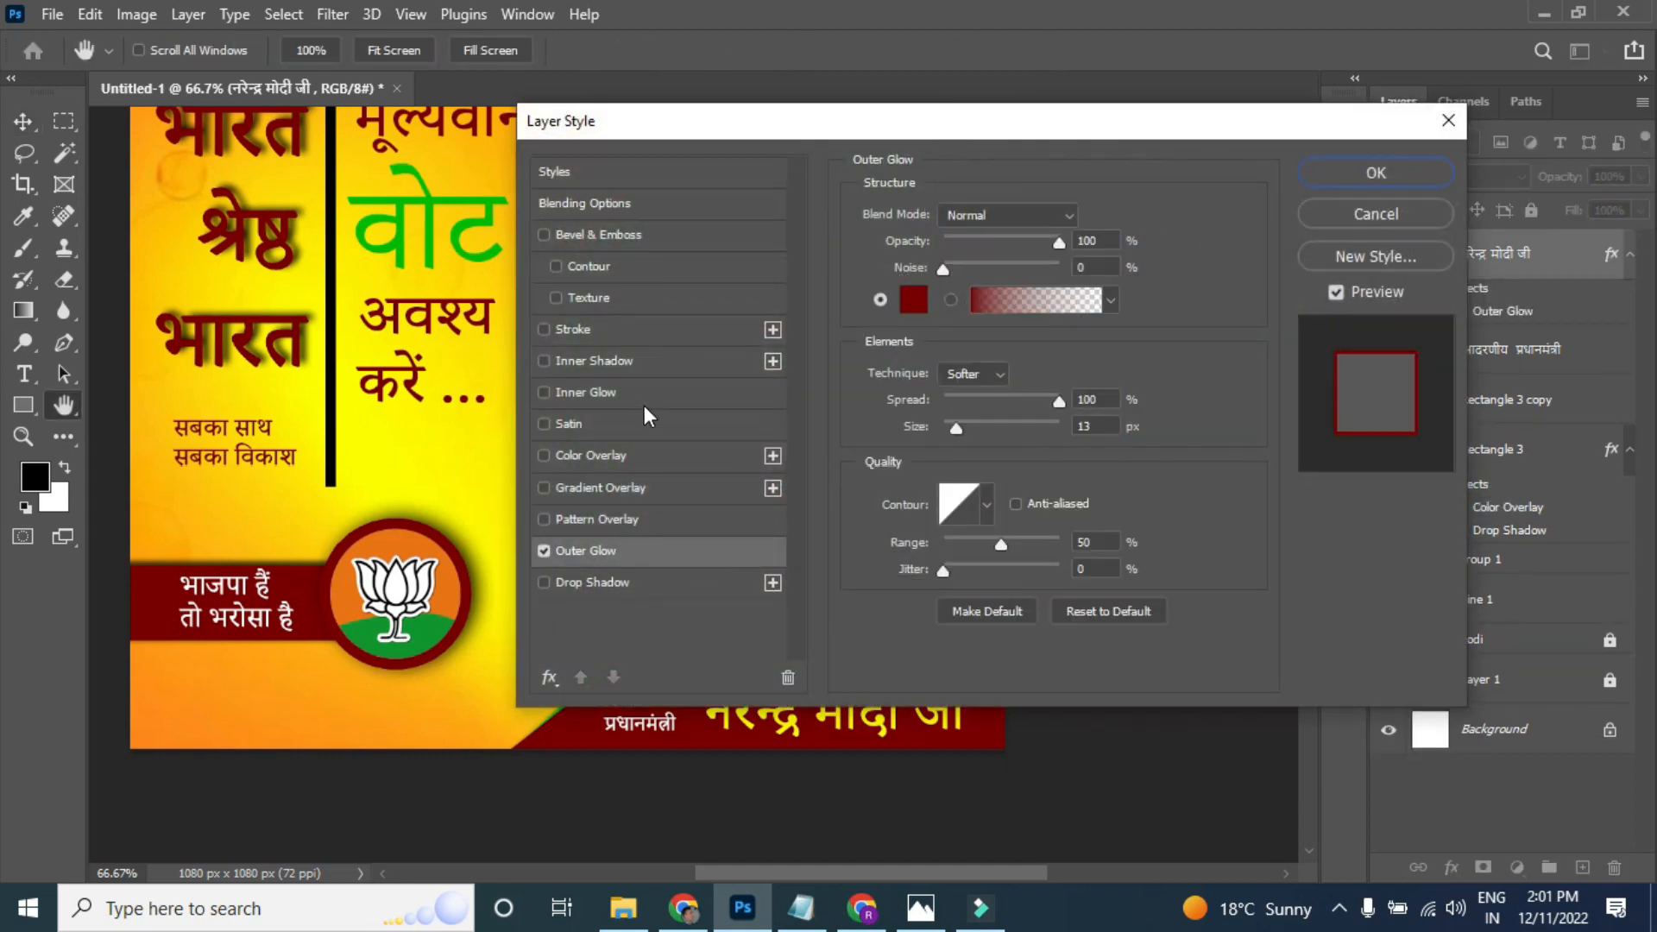
drag(984, 123, 1327, 110)
click(1257, 291)
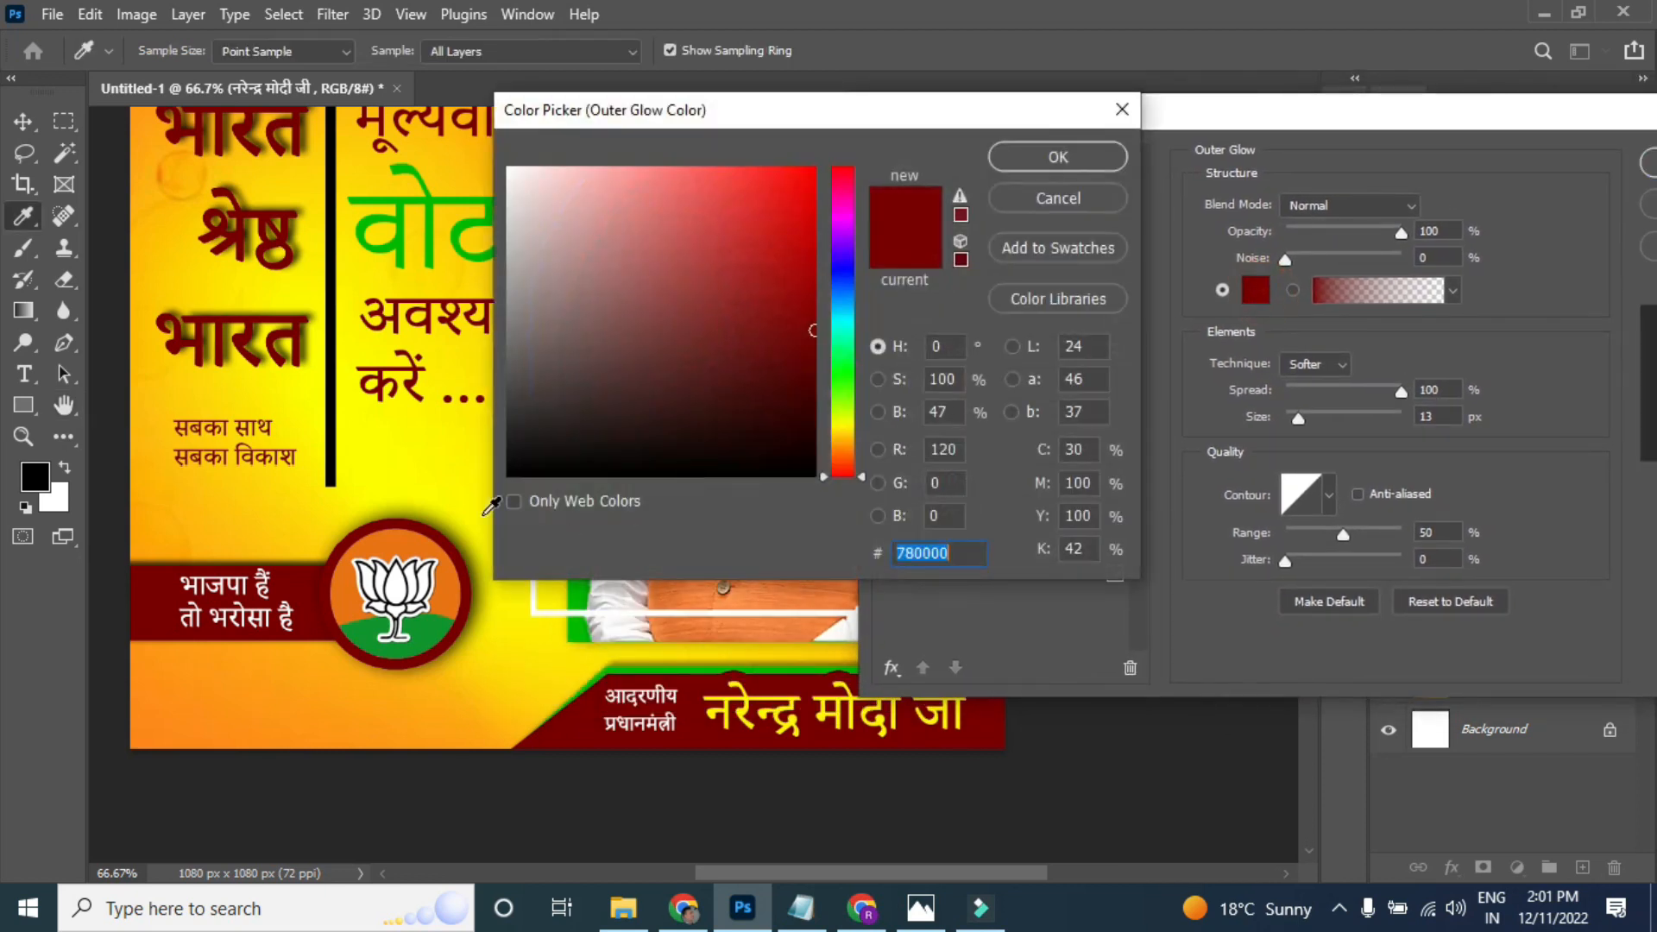
click(455, 447)
click(1027, 162)
drag(1300, 421, 1288, 416)
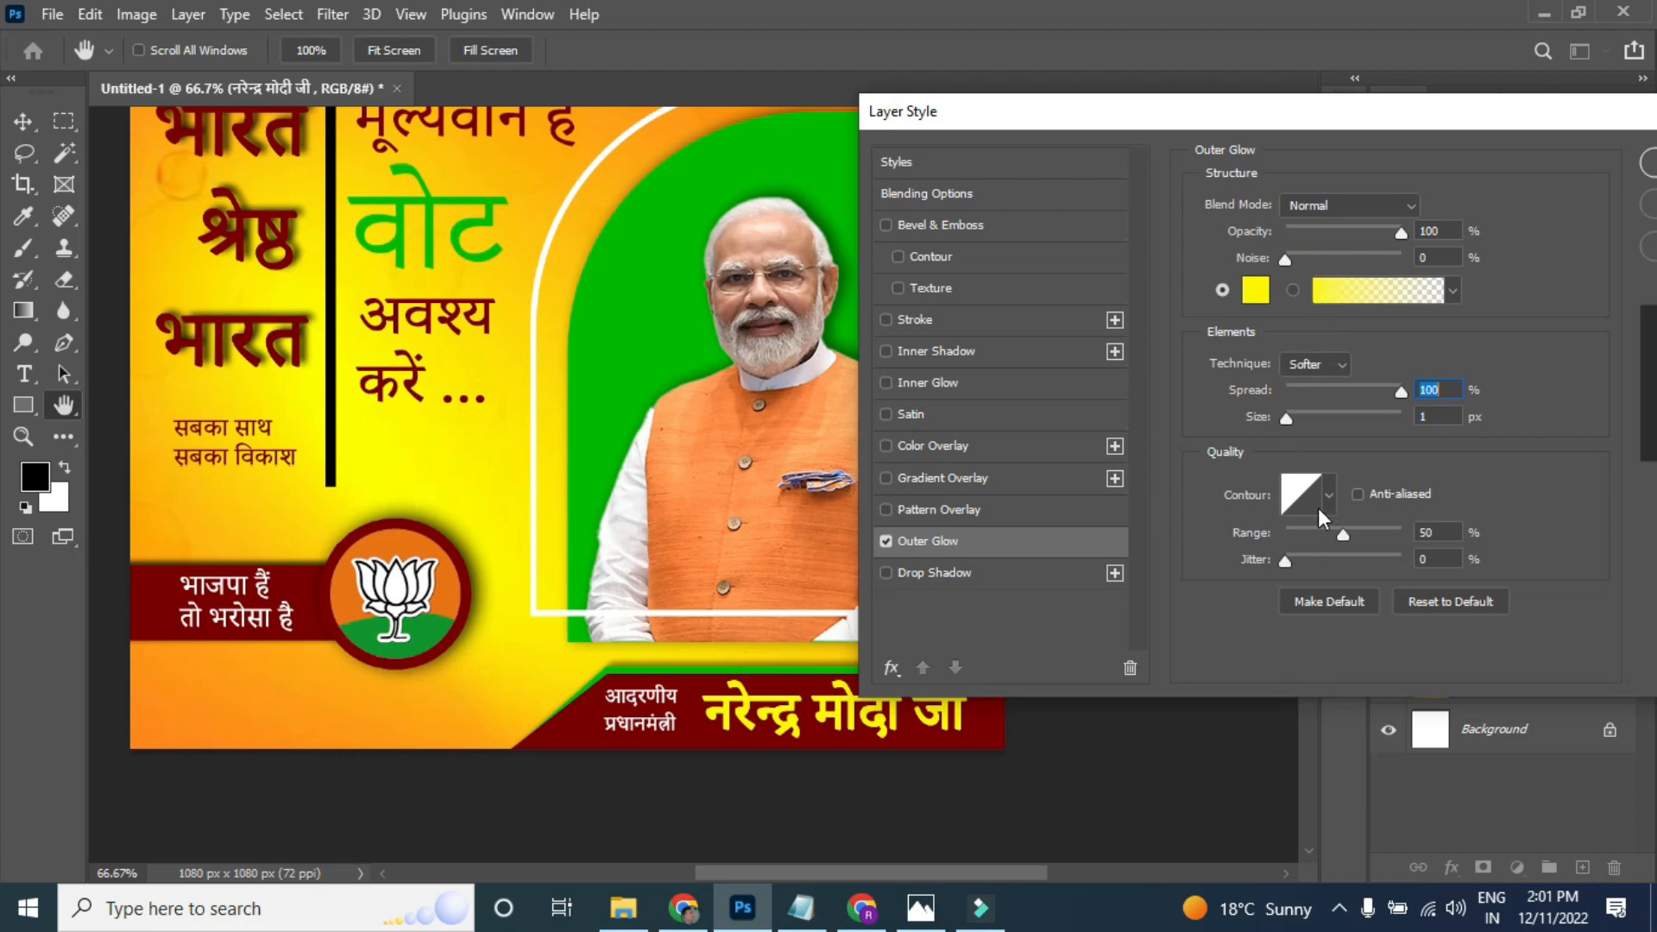
- Add a Drop Shadow to the "नरेन्द्र मोदी जी" text and apply the layer styles
click(941, 572)
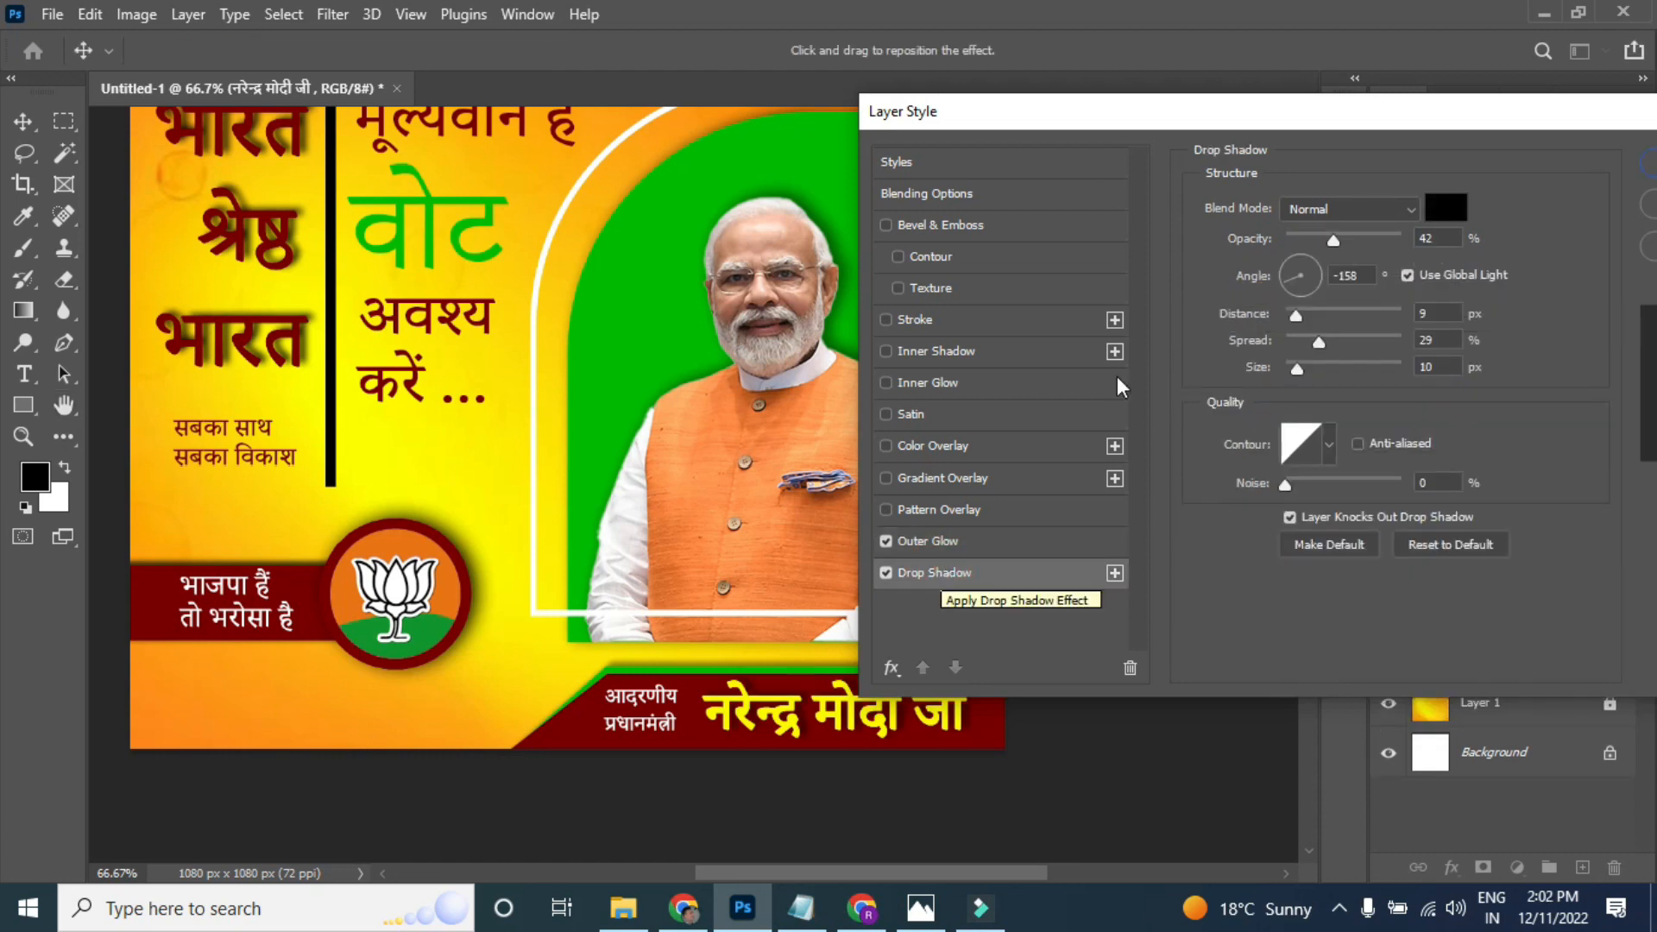
drag(1291, 103, 1017, 133)
click(1407, 186)
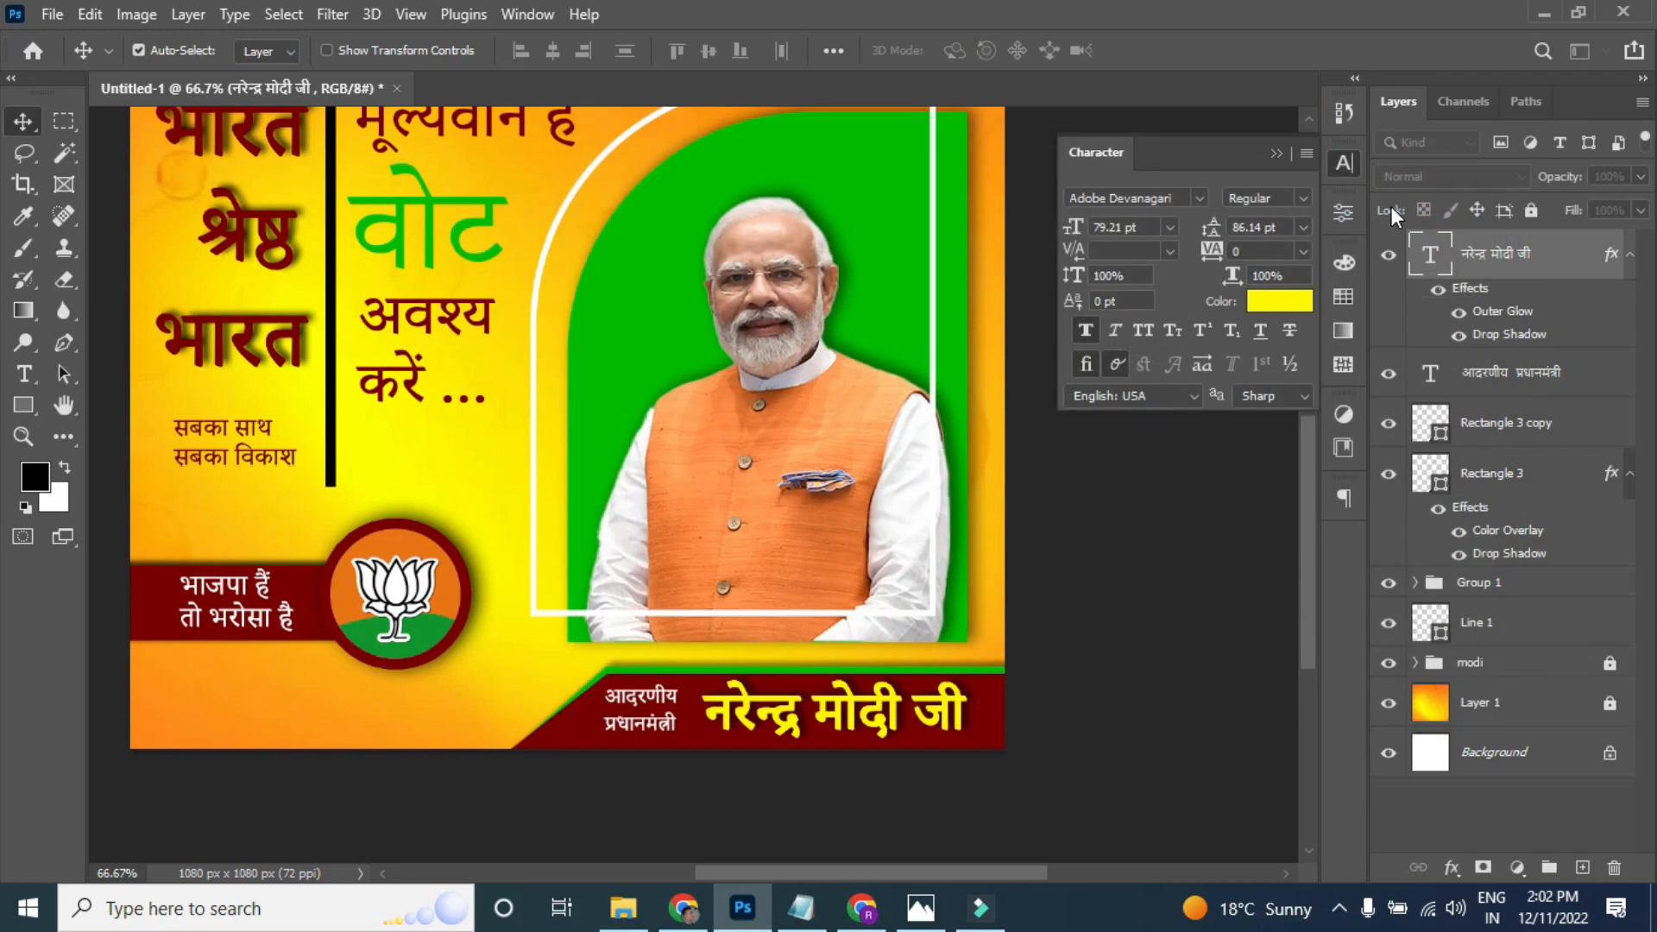
scroll(999, 674, down, 1)
scroll(989, 660, up, 3)
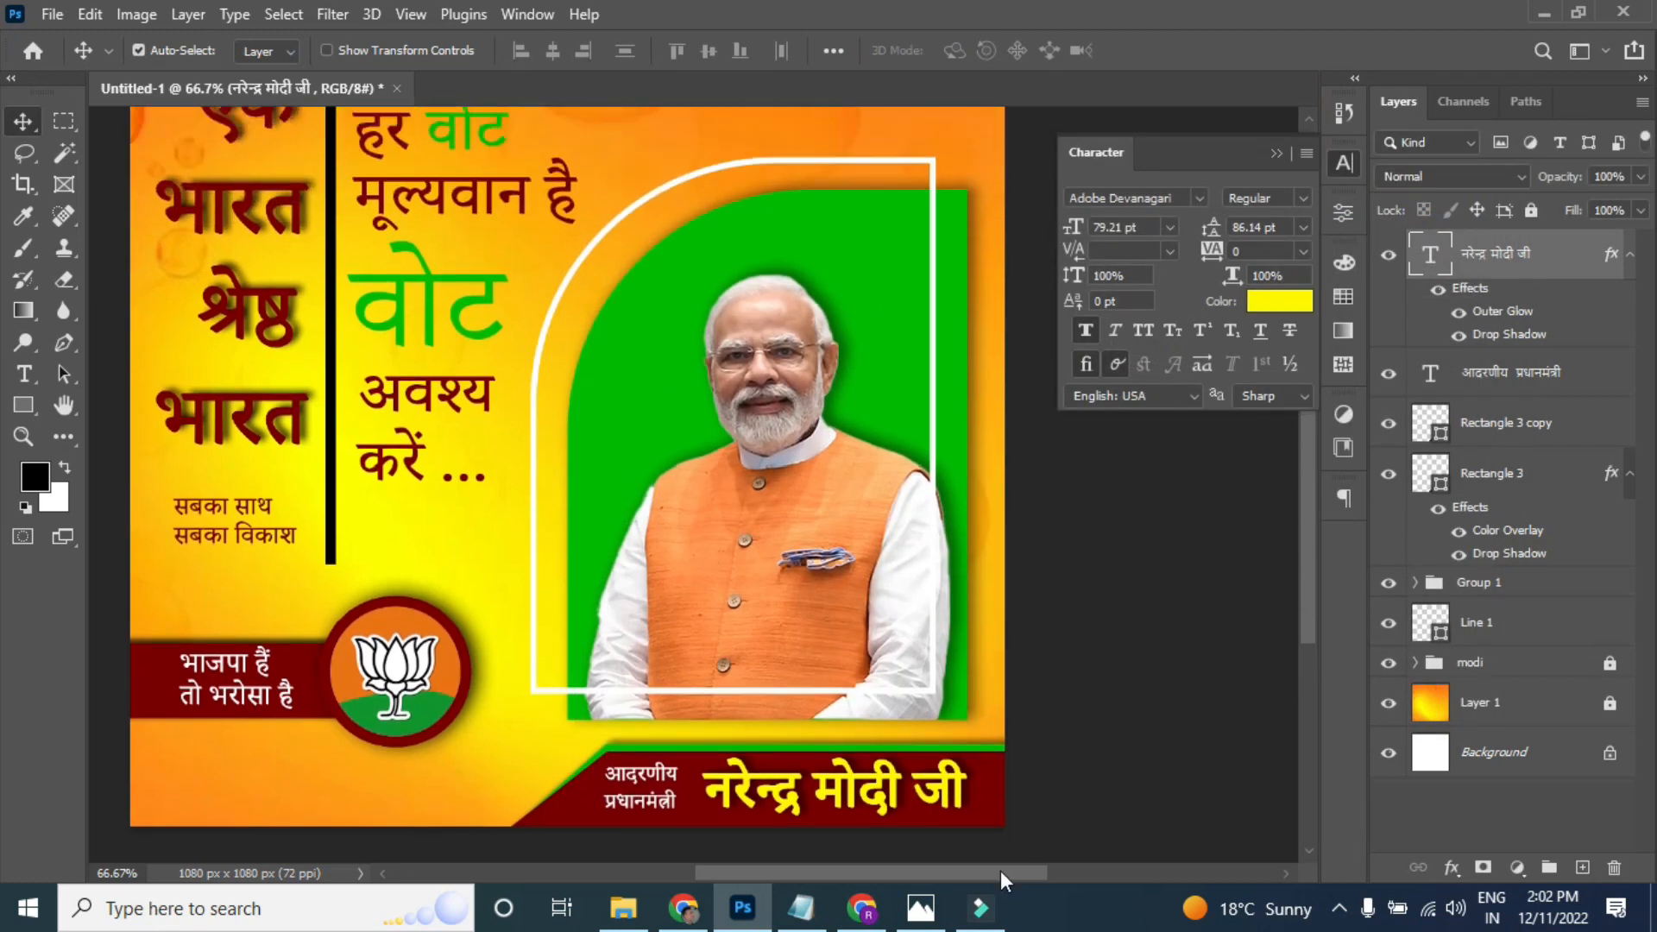
key(ctrl+minus)
key(ctrl+minus)
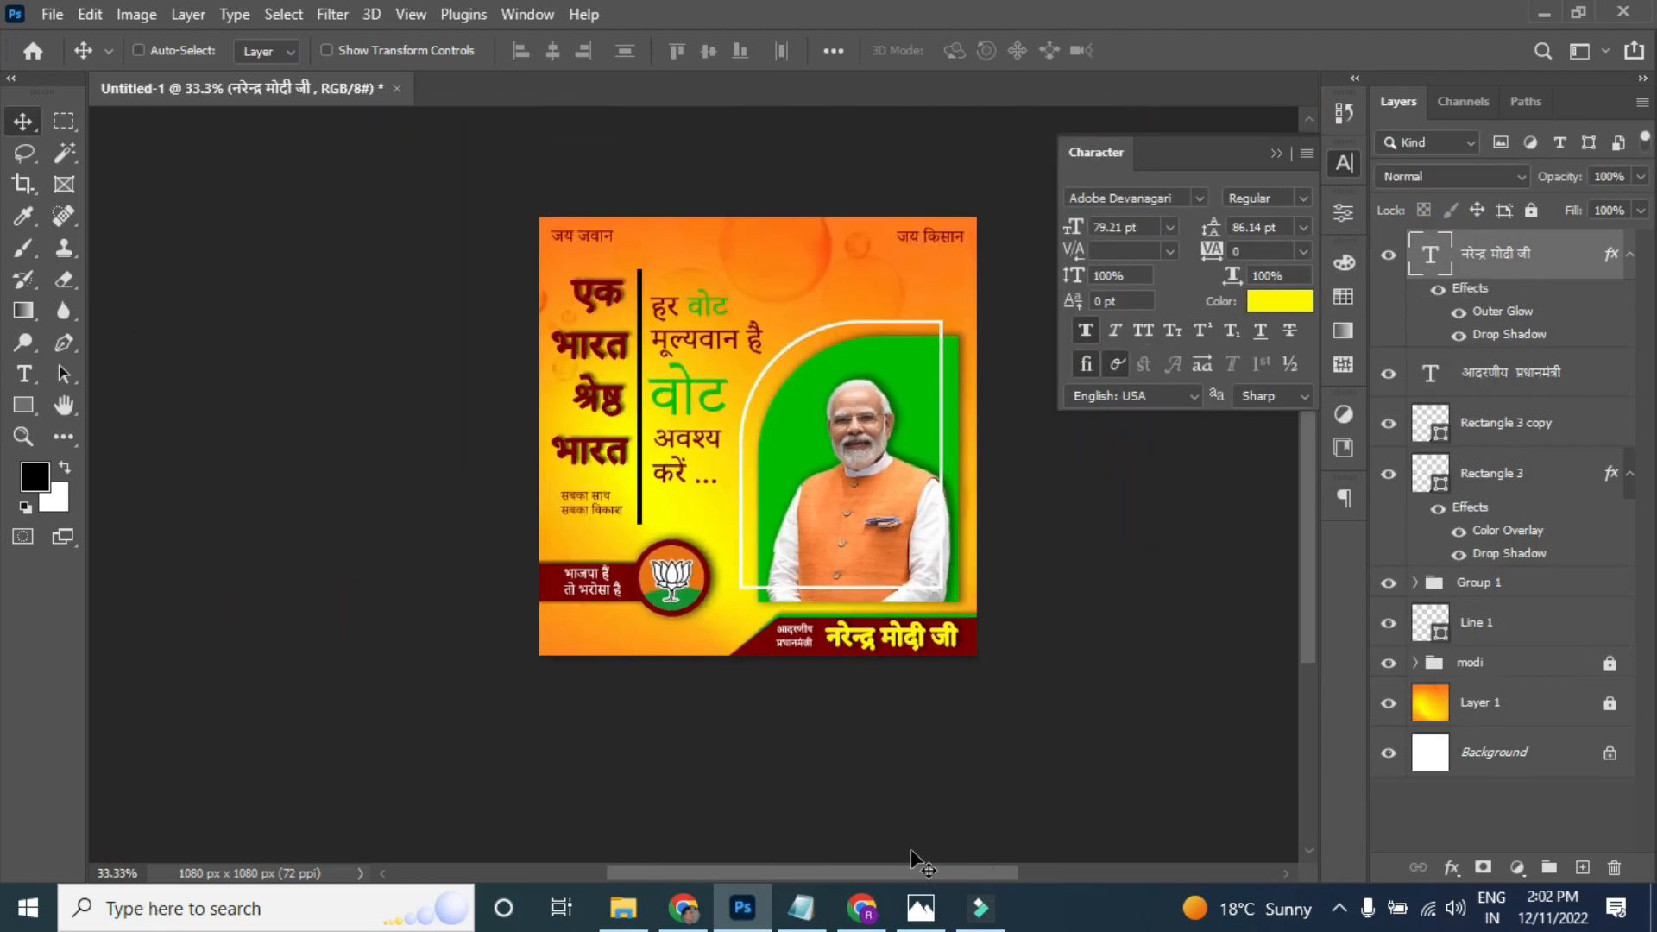
click(1274, 153)
scroll(983, 451, up, 2)
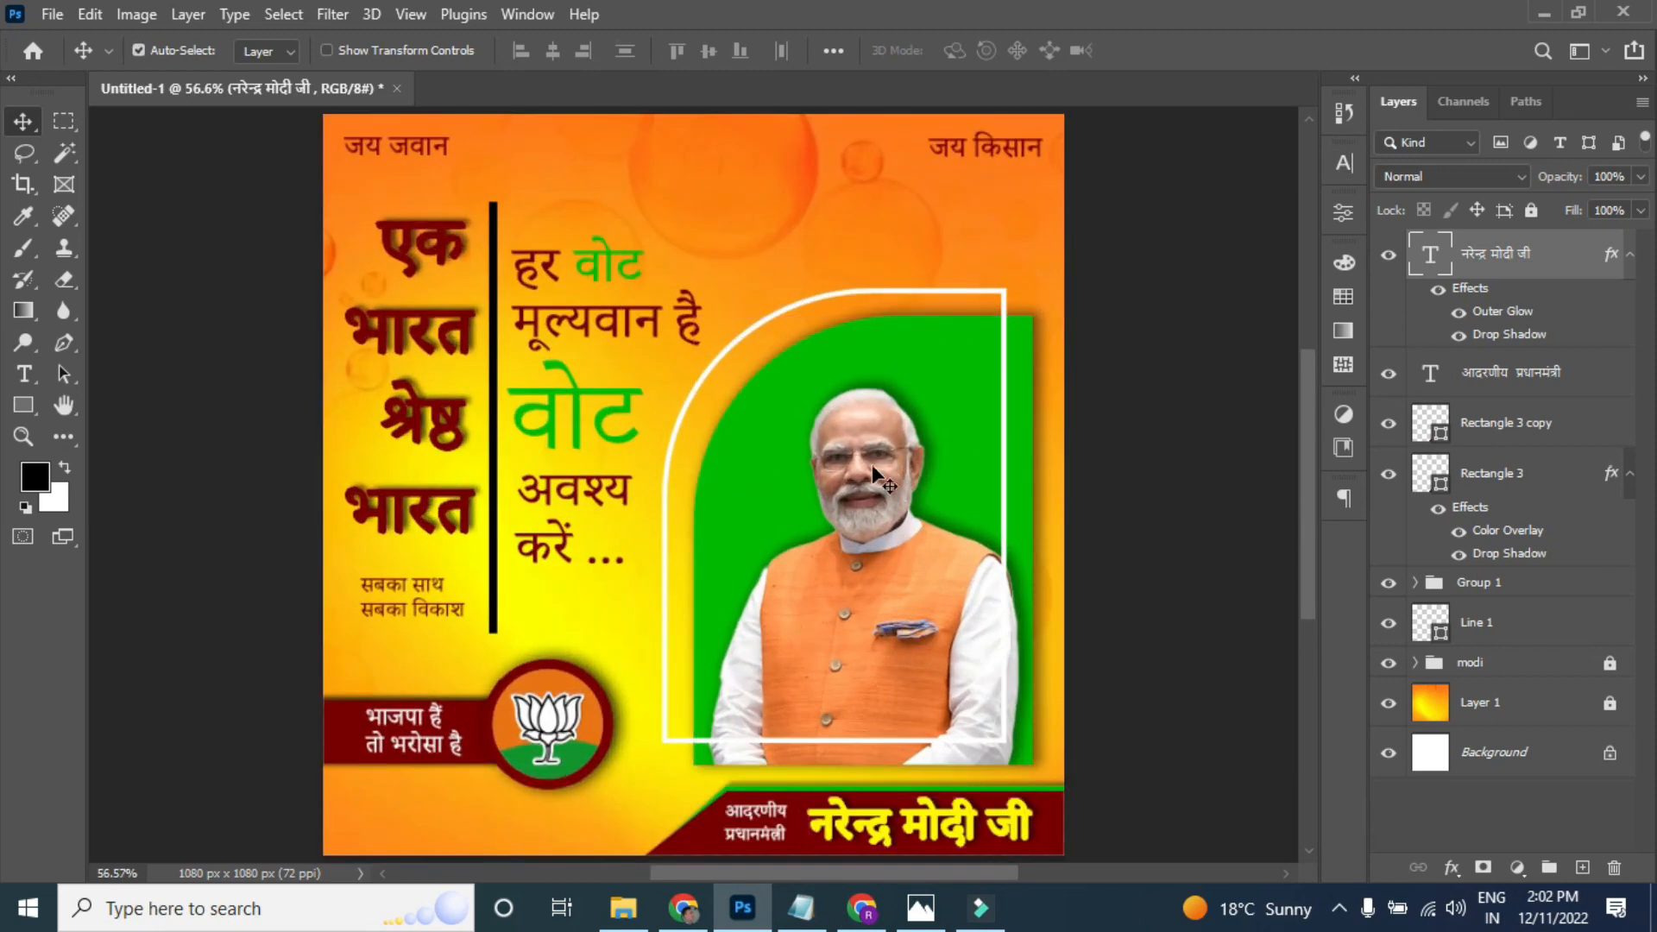